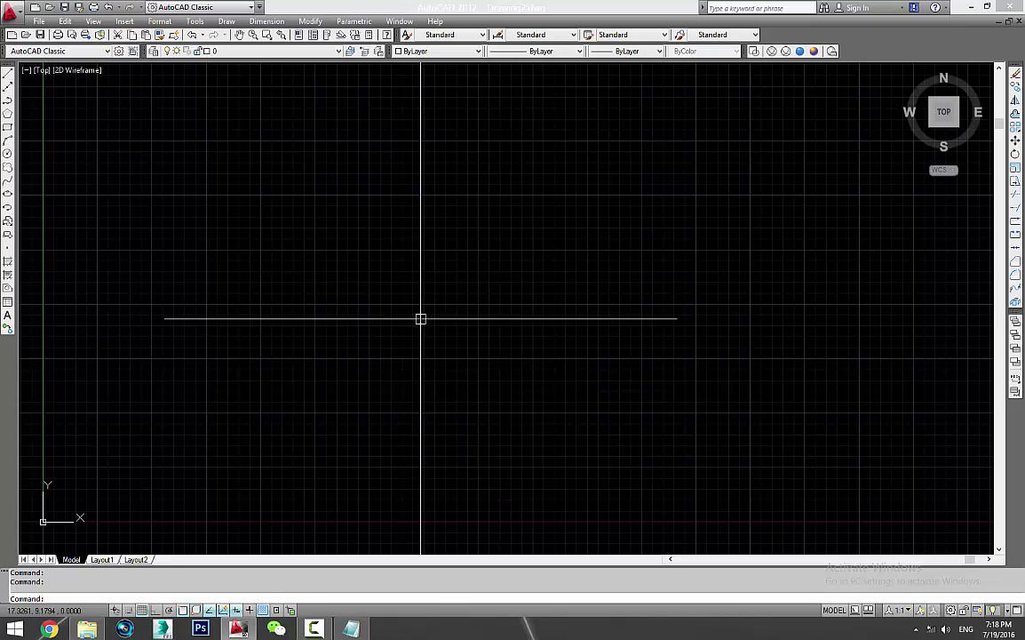
# Cancel the stray selection and bring the 'lesson in sumary.txt' Notepad notes to the front
pyautogui.click(397, 285)
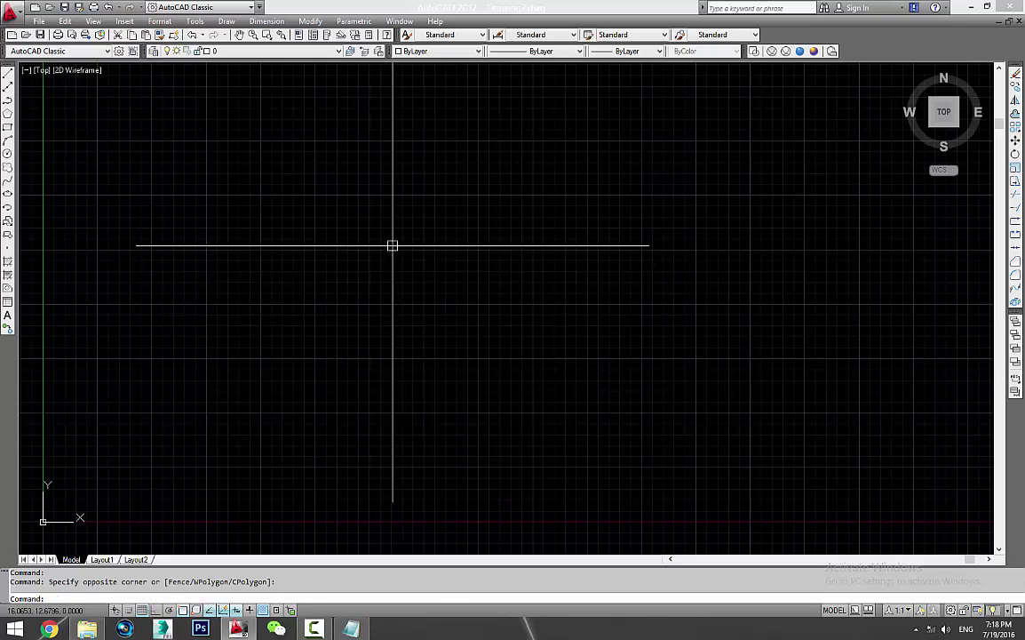
pyautogui.press('Escape')
pyautogui.press('Escape')
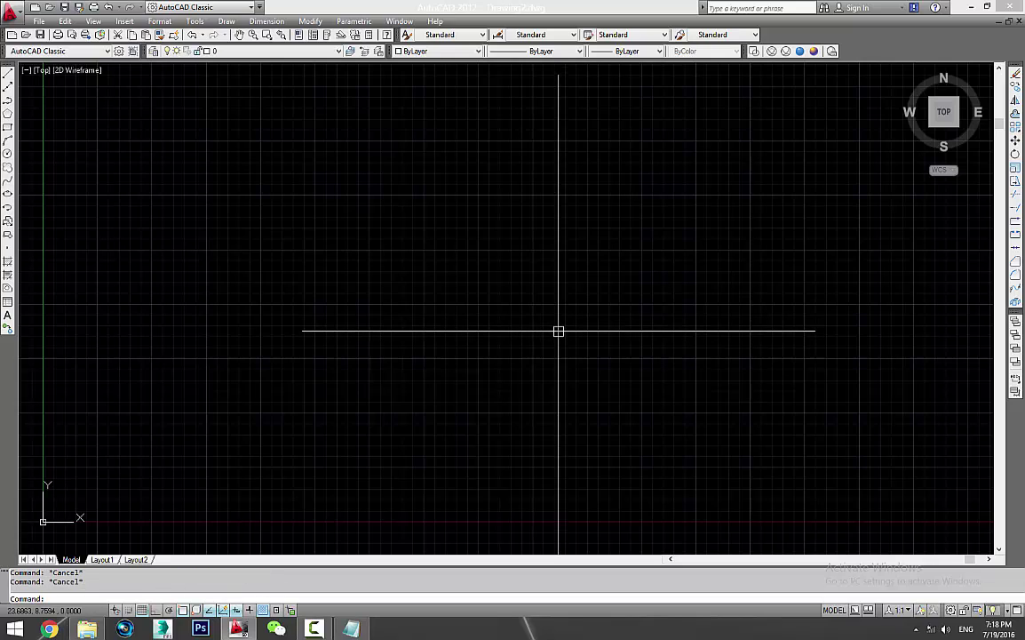
pyautogui.click(351, 628)
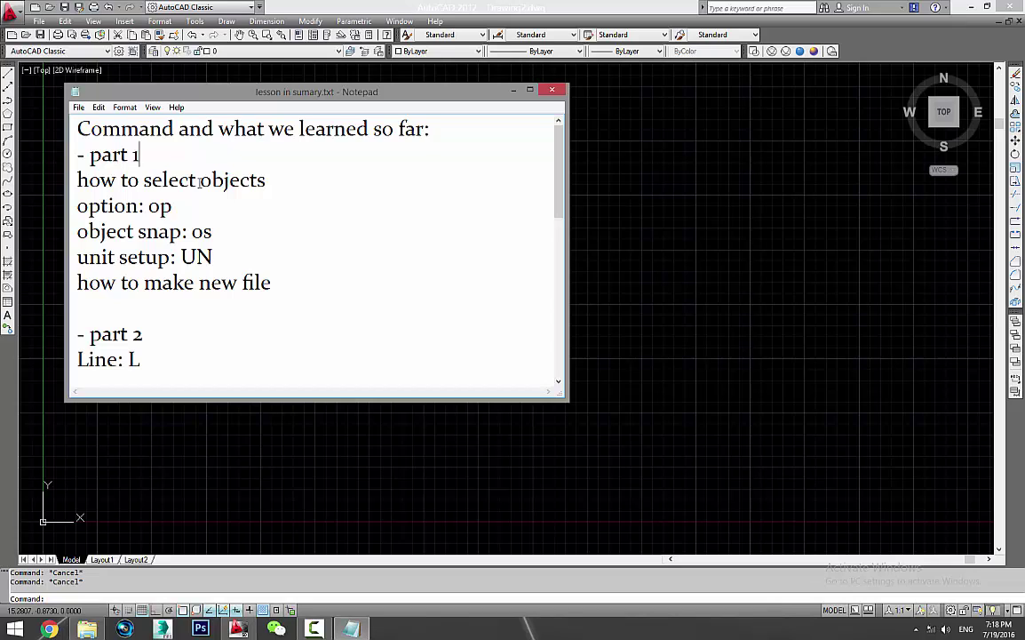
# Review the part 1 notes on selecting objects and the object snap command
pyautogui.click(195, 181)
pyautogui.click(267, 182)
pyautogui.moveTo(172, 205); pyautogui.dragTo(77, 205)
pyautogui.moveTo(144, 231); pyautogui.dragTo(213, 232)
pyautogui.click(291, 285)
pyautogui.scroll(-2, 290, 285)
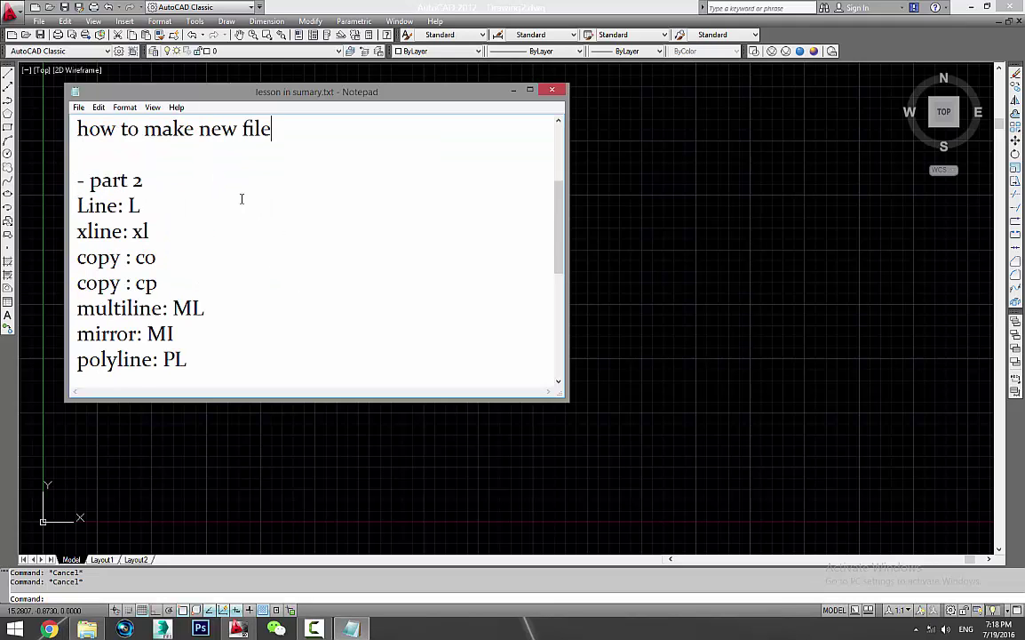
# Read the part 2 command list from multiline: ML past offset: O, then return to AutoCAD
pyautogui.click(189, 185)
pyautogui.scroll(-1, 182, 194)
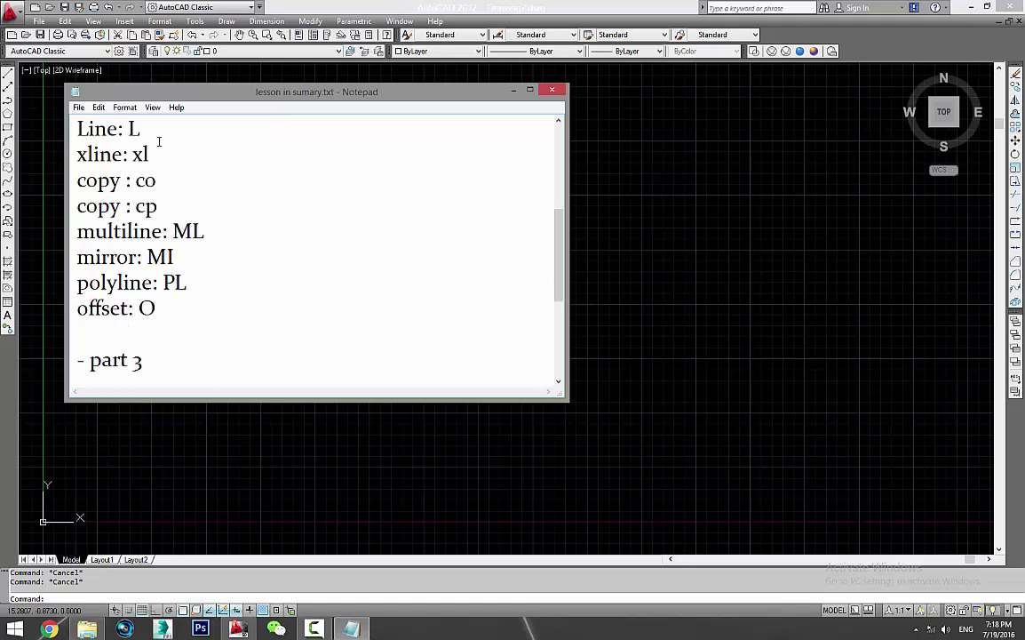
pyautogui.click(159, 141)
pyautogui.click(168, 155)
pyautogui.click(174, 184)
pyautogui.click(212, 234)
pyautogui.click(211, 257)
pyautogui.click(213, 284)
pyautogui.click(209, 330)
pyautogui.scroll(-3, 210, 330)
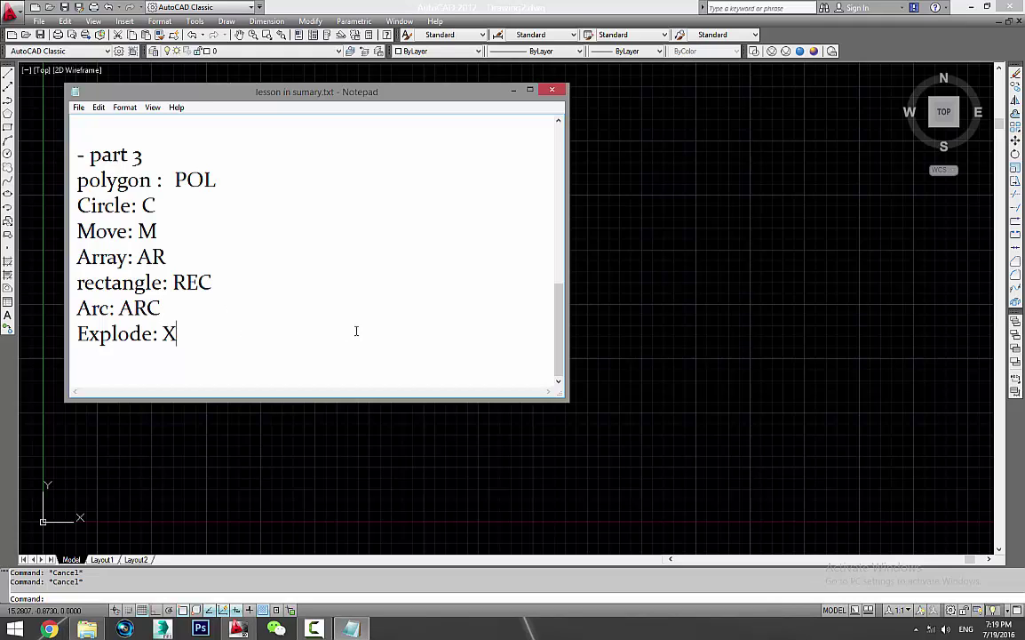
pyautogui.click(620, 263)
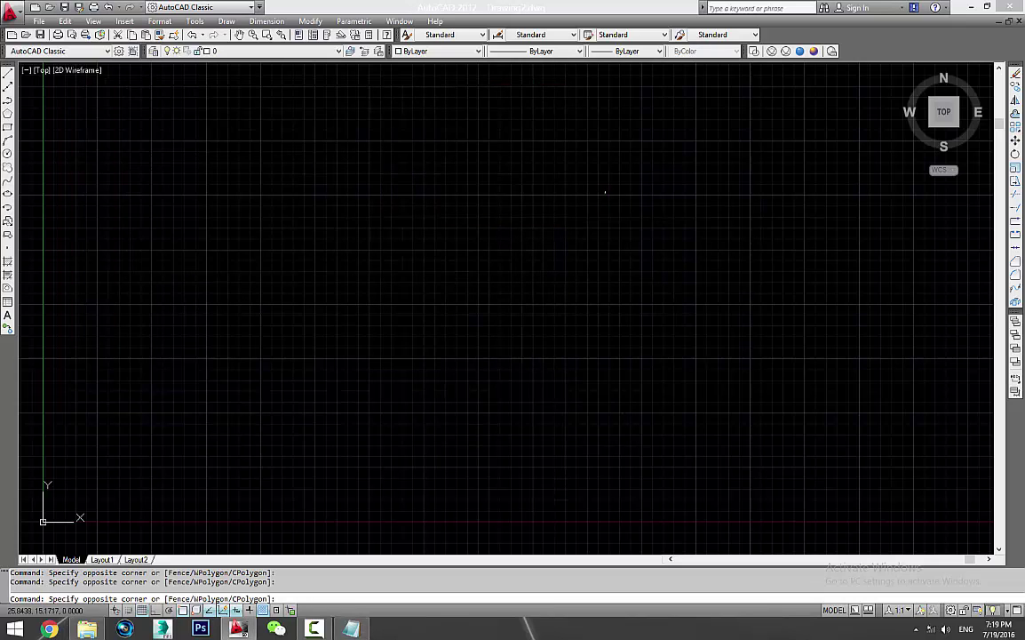
# Cancel the leftover selection prompts in the empty drawing
pyautogui.press('Escape')
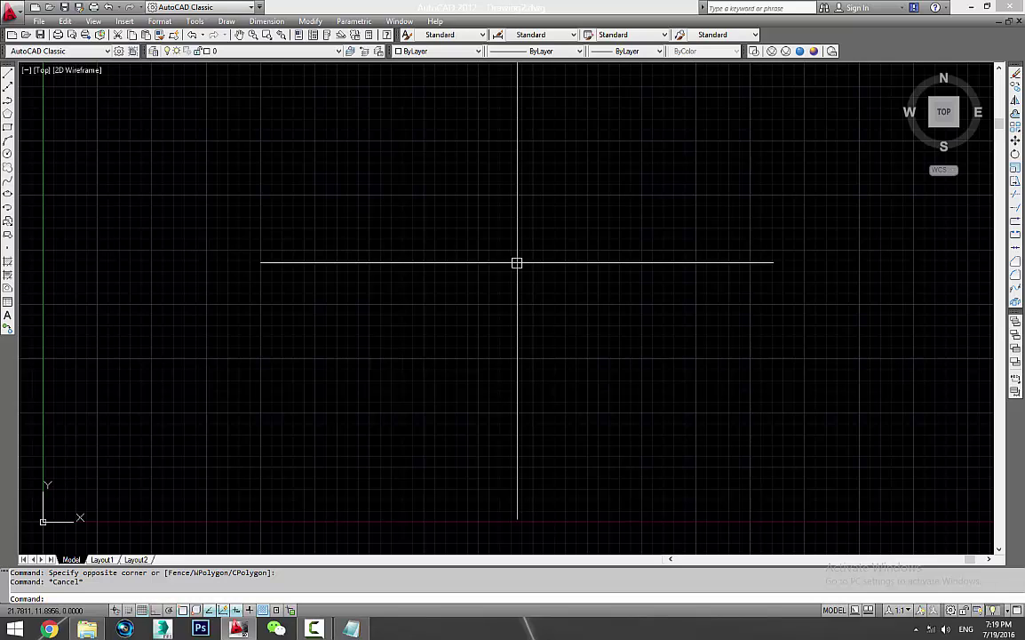
pyautogui.press('Escape')
pyautogui.write('UN')
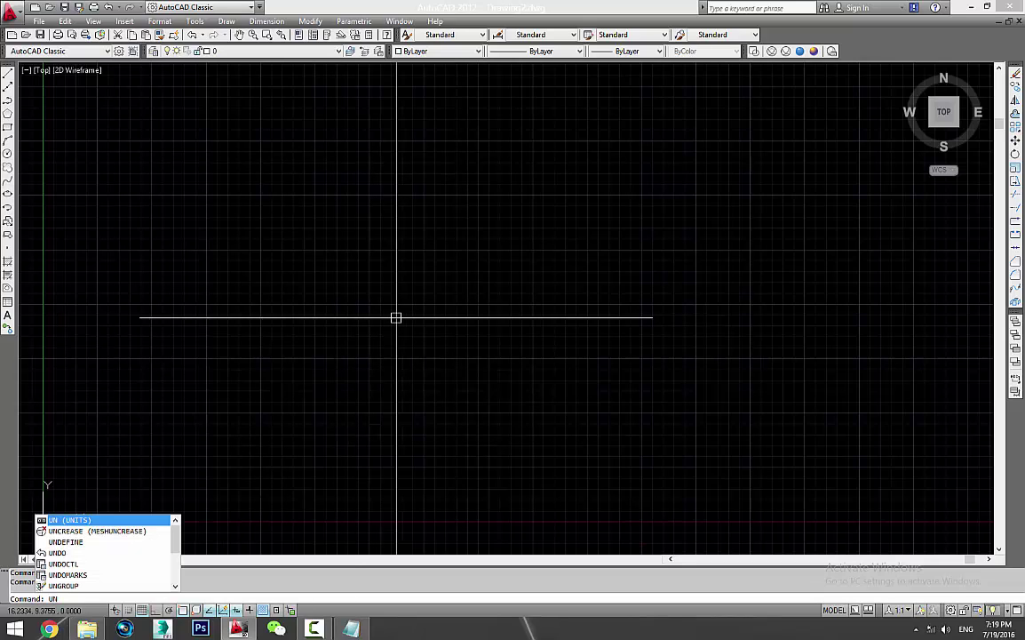
# Set the Drawing Units insertion scale to Millimeters
pyautogui.press('Return')
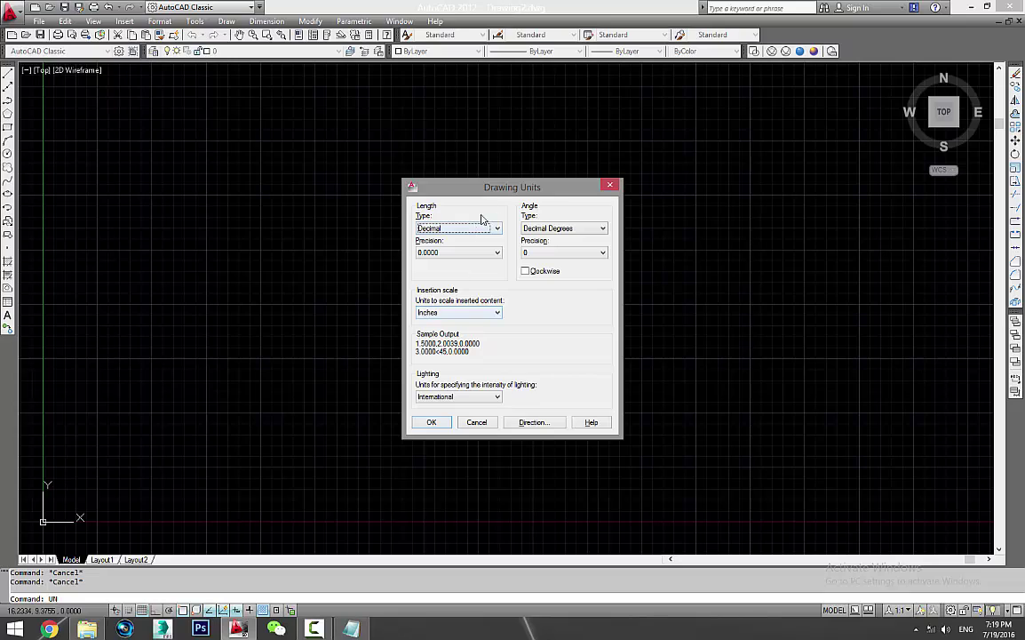
pyautogui.click(452, 316)
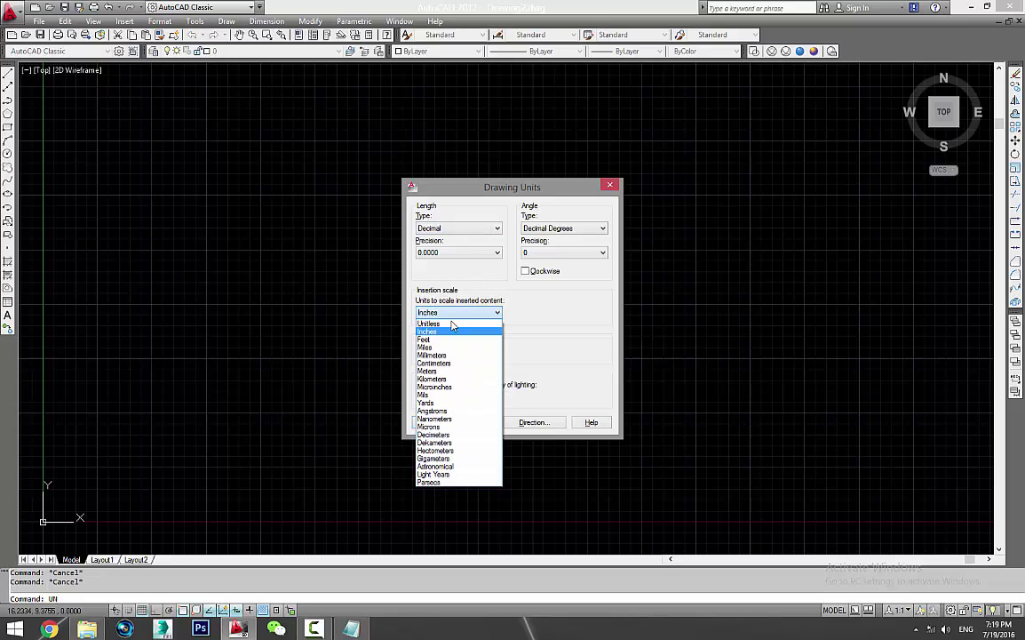
pyautogui.click(455, 358)
pyautogui.click(431, 423)
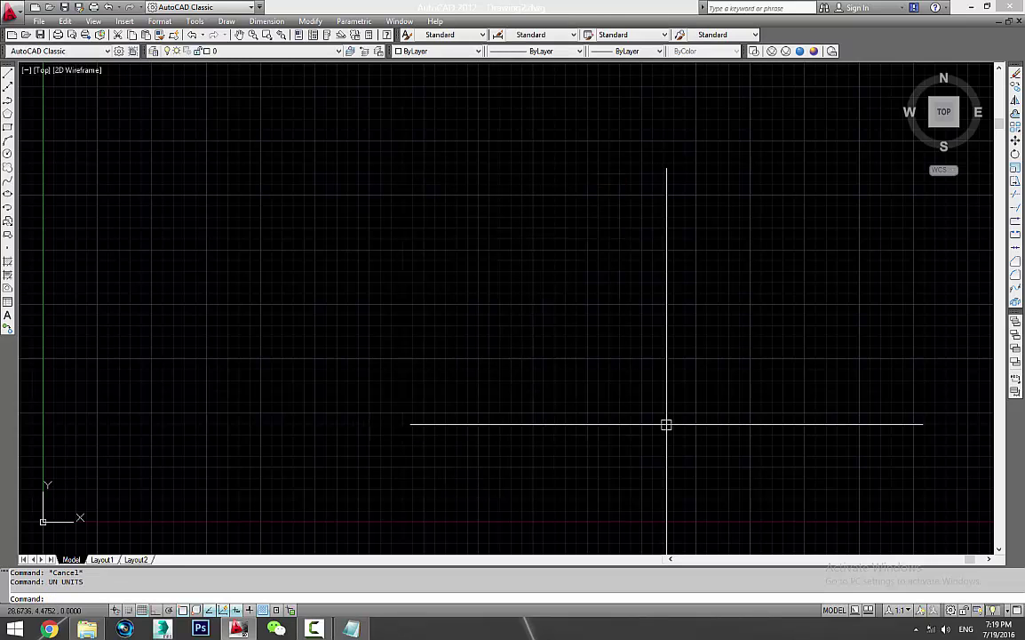
# In Options (OP), keep Millimeters as the source content and target drawing units
pyautogui.write('op')
pyautogui.press('Return')
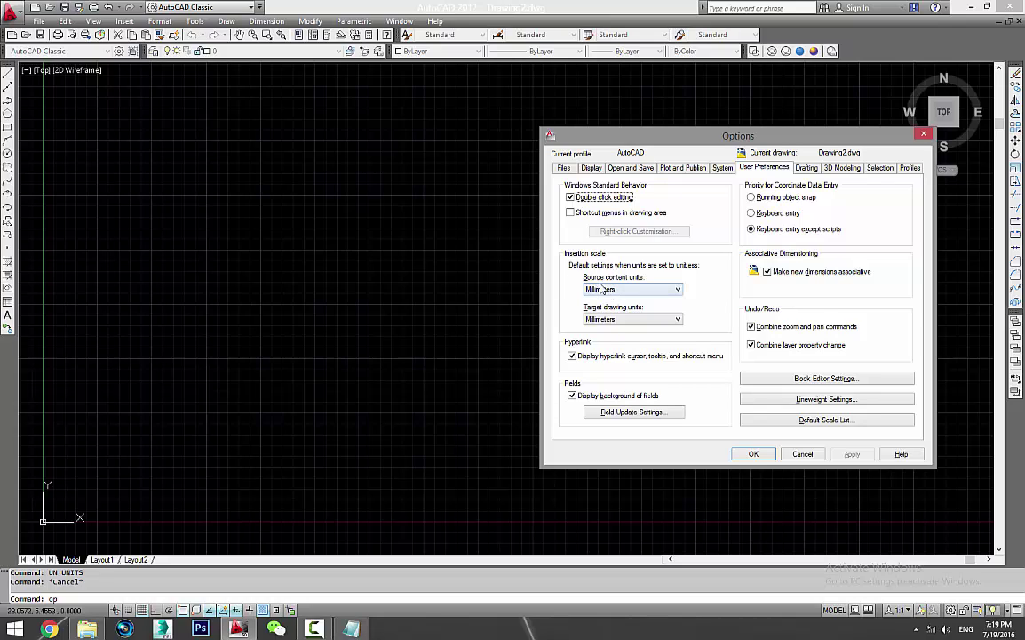
pyautogui.click(639, 291)
pyautogui.click(639, 294)
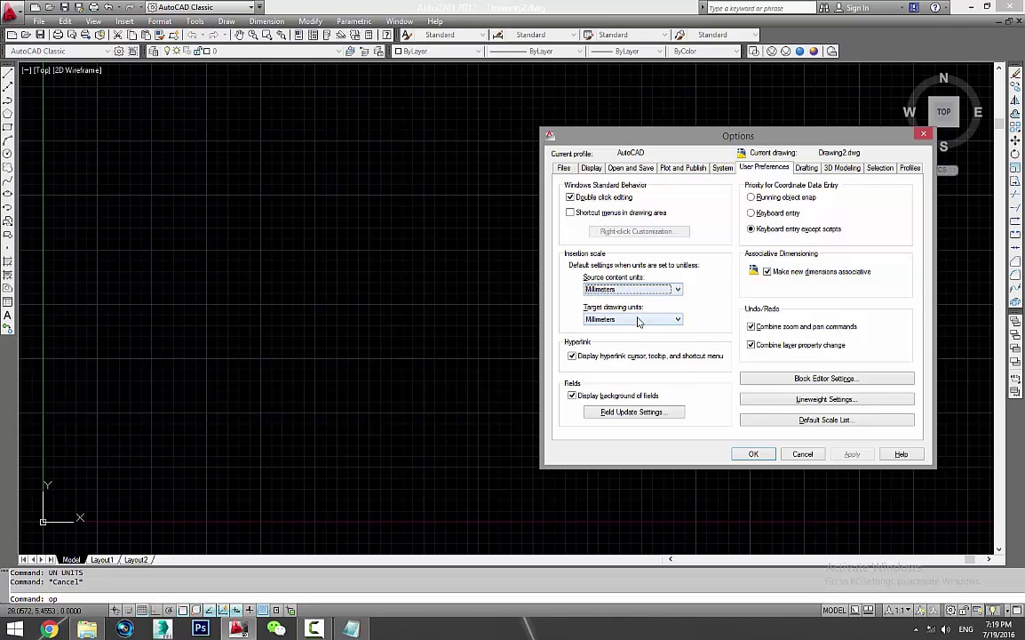
pyautogui.click(753, 454)
pyautogui.moveTo(427, 444); pyautogui.dragTo(421, 437, button='middle')
pyautogui.press('Escape')
pyautogui.press('Escape')
pyautogui.write('E')
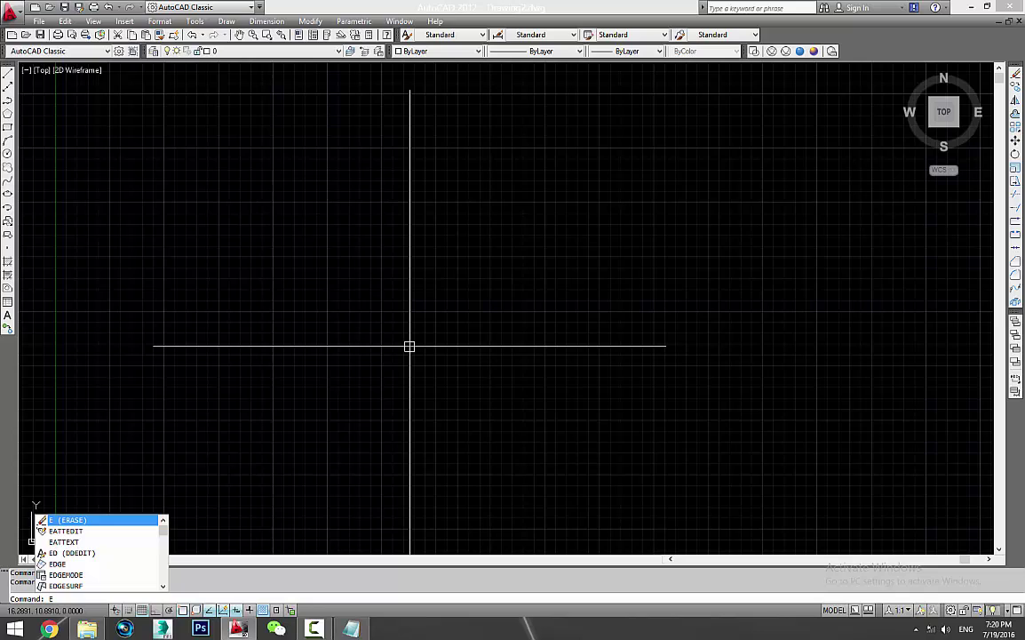
# Draw an ellipse with a horizontal major axis using Ortho (F8), picking its half-height
pyautogui.write('l')
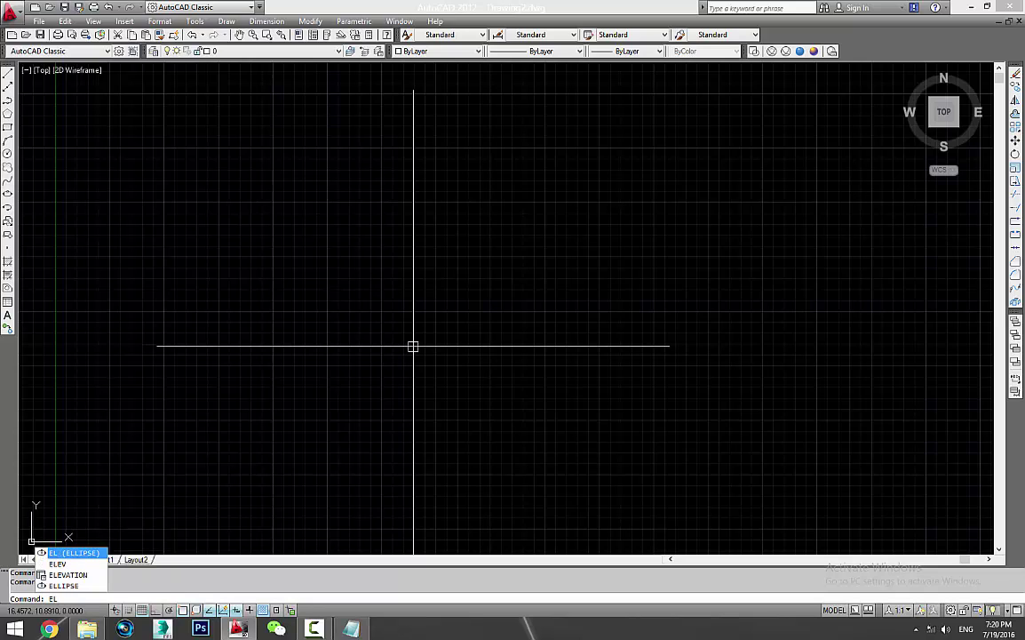
pyautogui.press('Return')
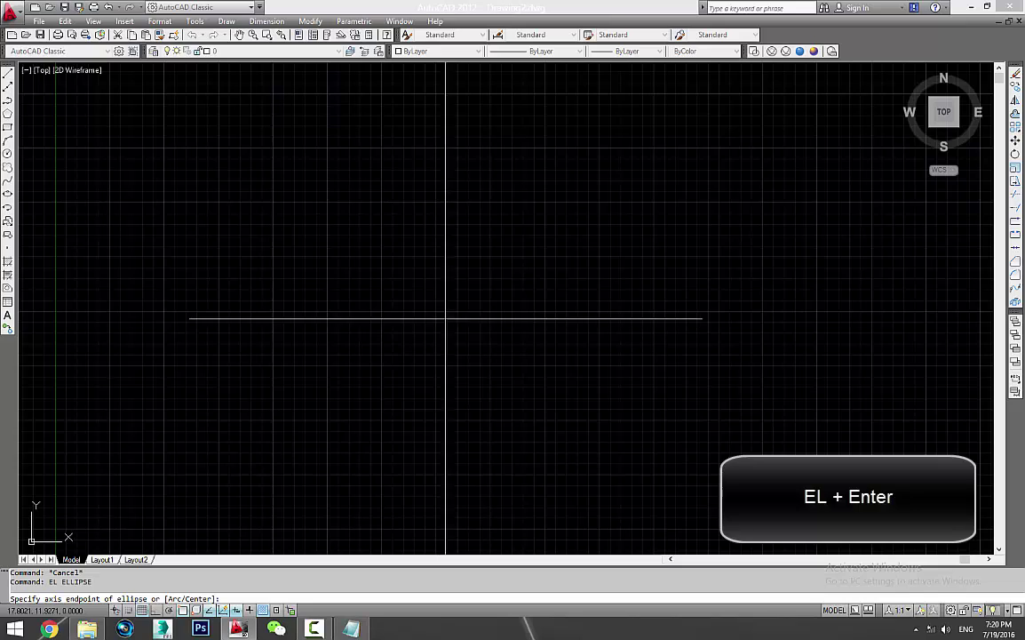
pyautogui.click(452, 302)
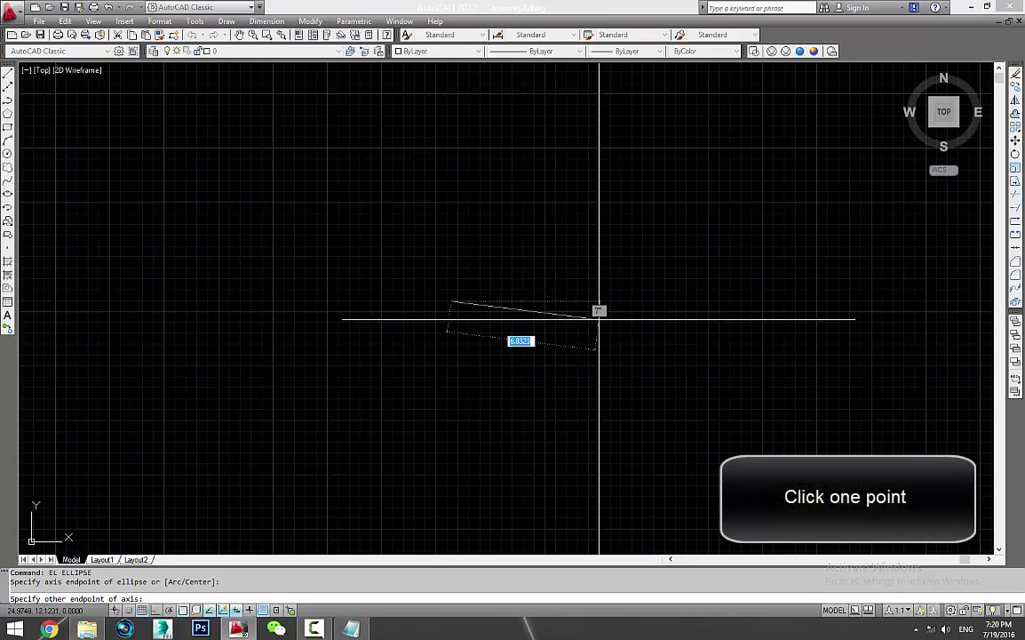
pyautogui.press('F8')
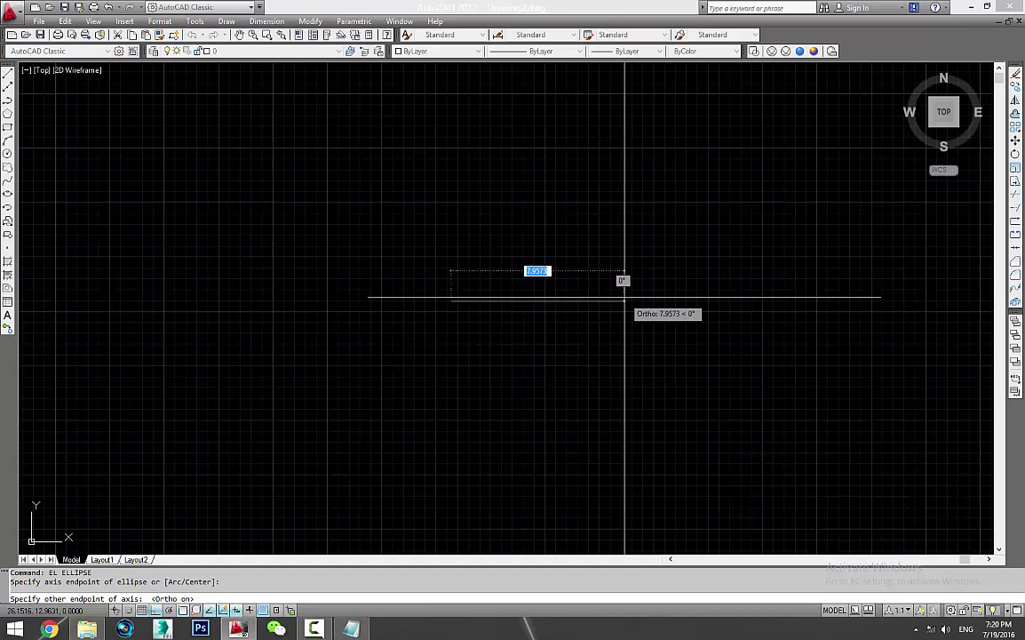
pyautogui.click(668, 295)
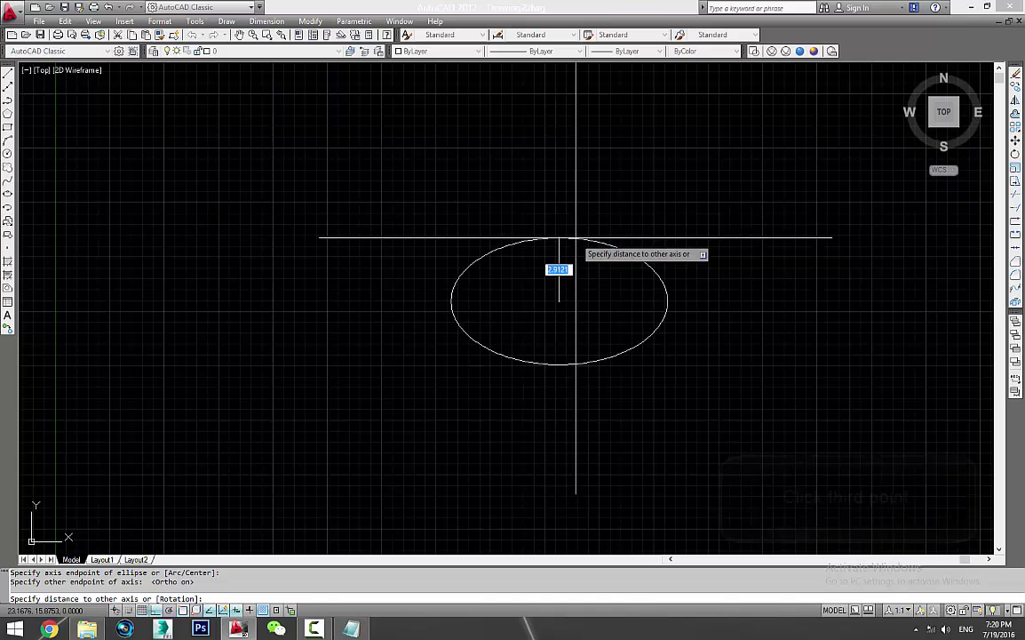
pyautogui.click(572, 236)
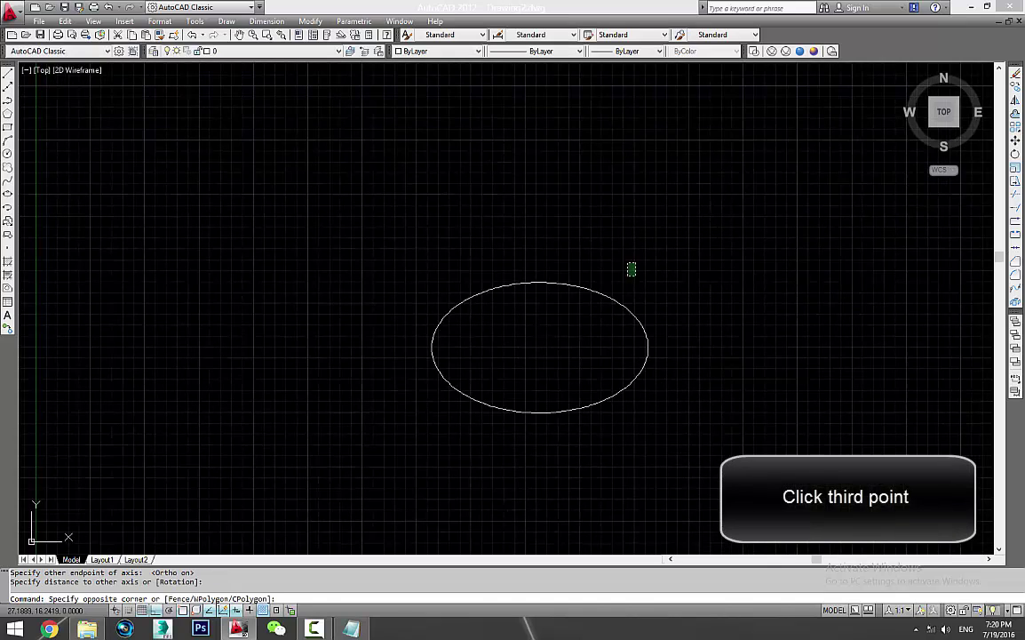
pyautogui.moveTo(629, 267); pyautogui.dragTo(568, 293)
pyautogui.scroll(2, 597, 300)
pyautogui.scroll(2, 620, 300)
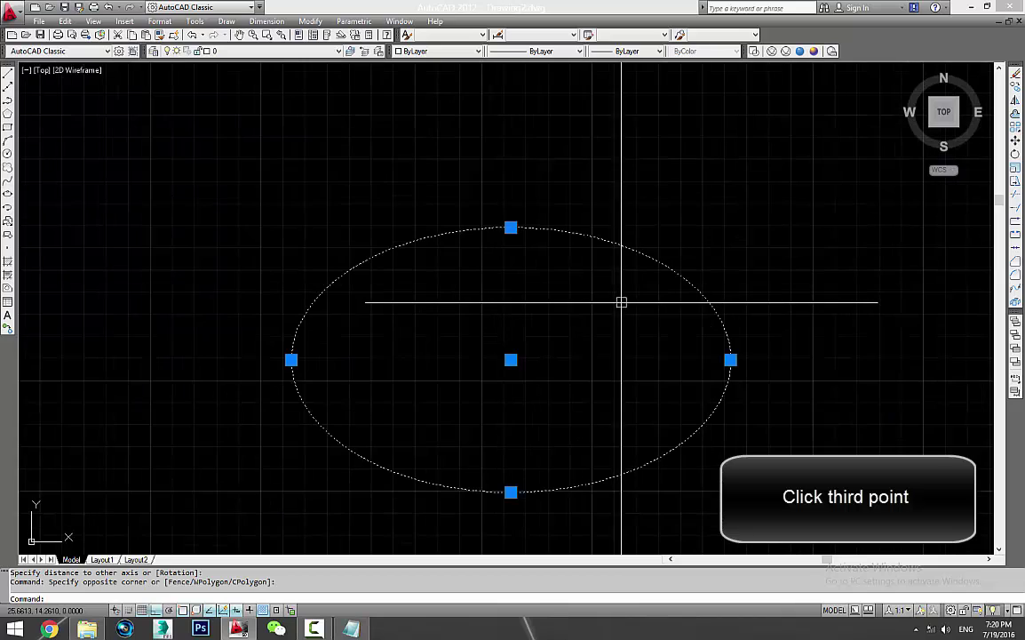
pyautogui.press('Escape')
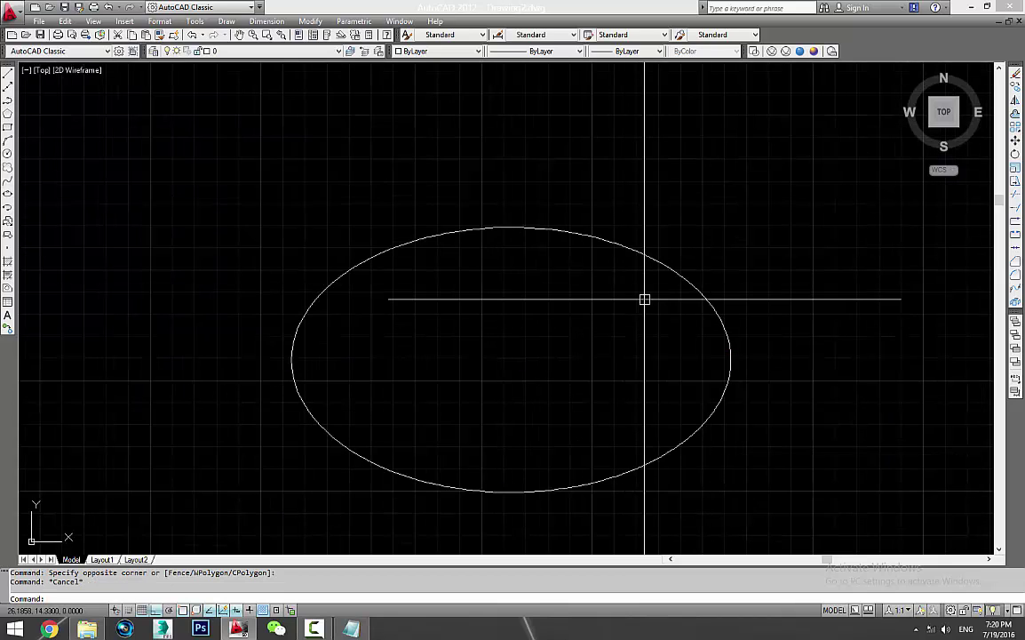
# Dimension the ellipse's half-width as 4.9733, from centre to right end, placed above
pyautogui.press('Escape')
pyautogui.press('F7')
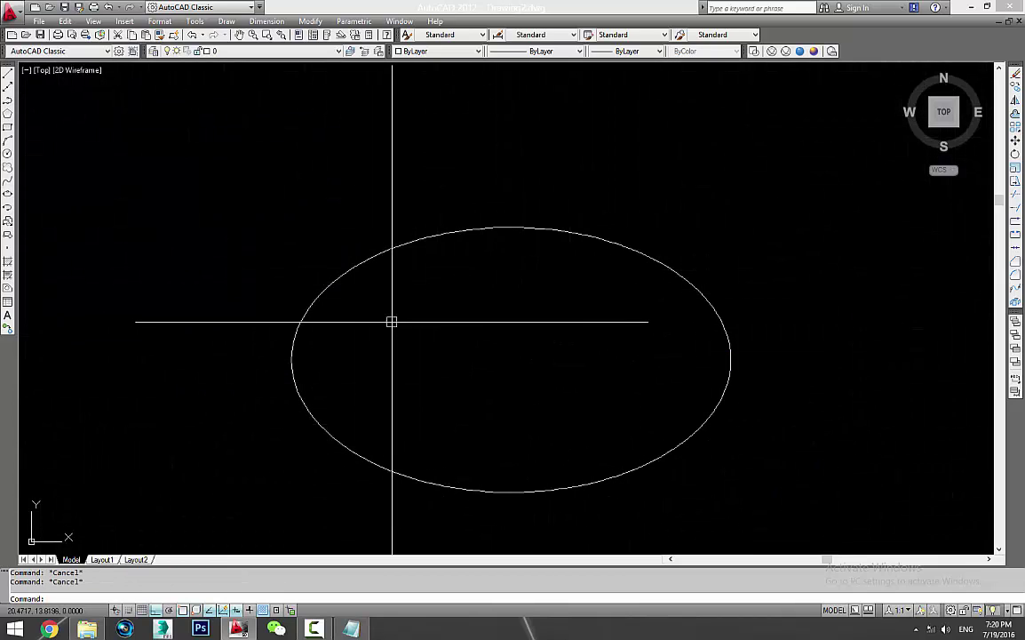
pyautogui.write('dli')
pyautogui.press('Return')
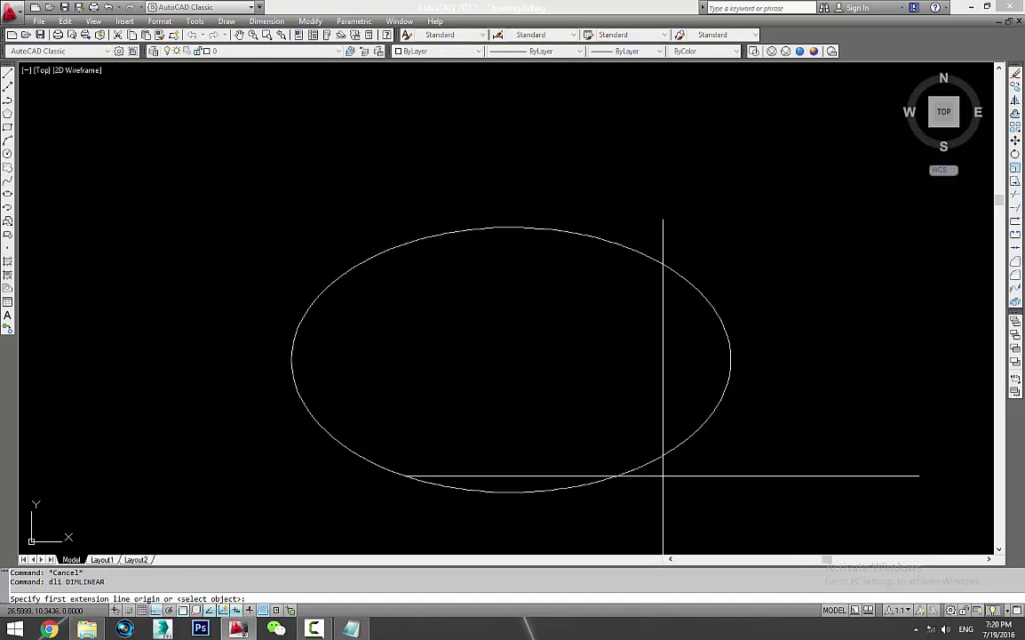
pyautogui.click(511, 359)
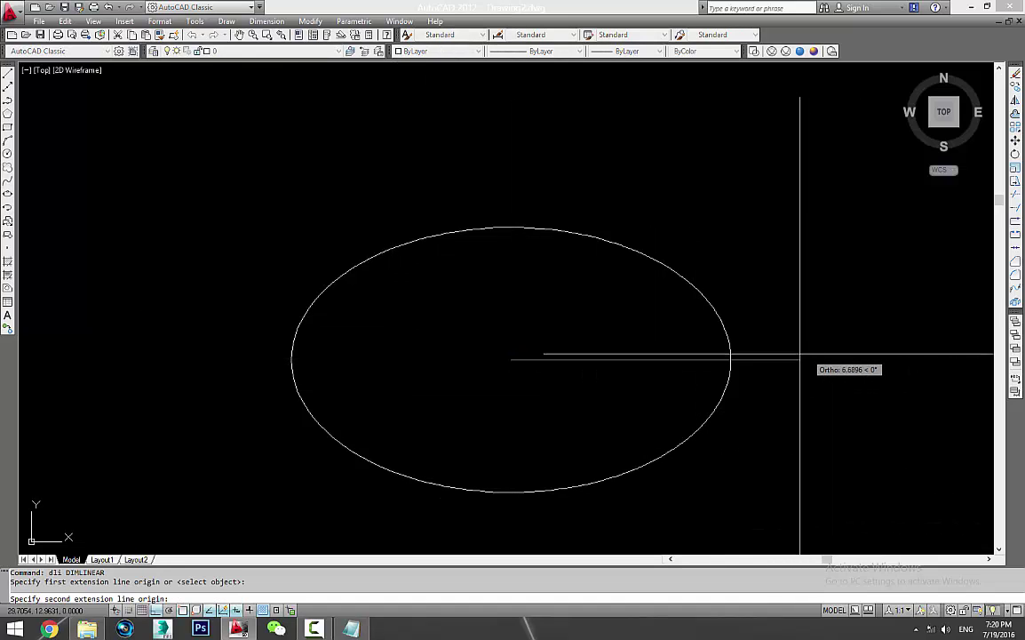
pyautogui.click(730, 359)
pyautogui.click(725, 168)
# Add the 2.9336 vertical dimension from centre to top on the left, then select everything
pyautogui.press('Return')
pyautogui.click(511, 359)
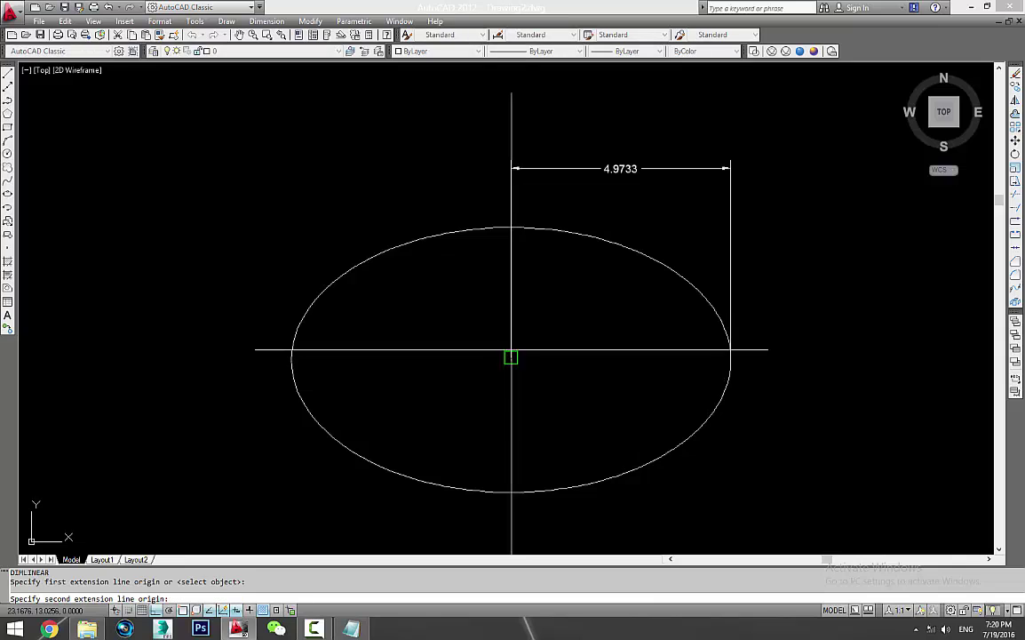
pyautogui.click(510, 228)
pyautogui.press('Escape')
pyautogui.press('Return')
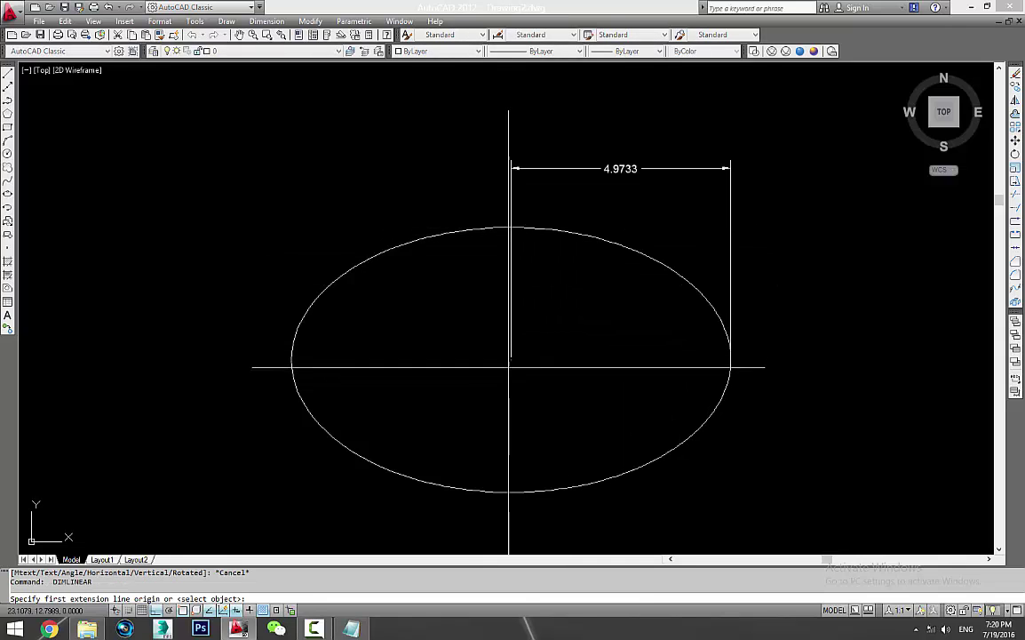
pyautogui.click(511, 357)
pyautogui.click(511, 228)
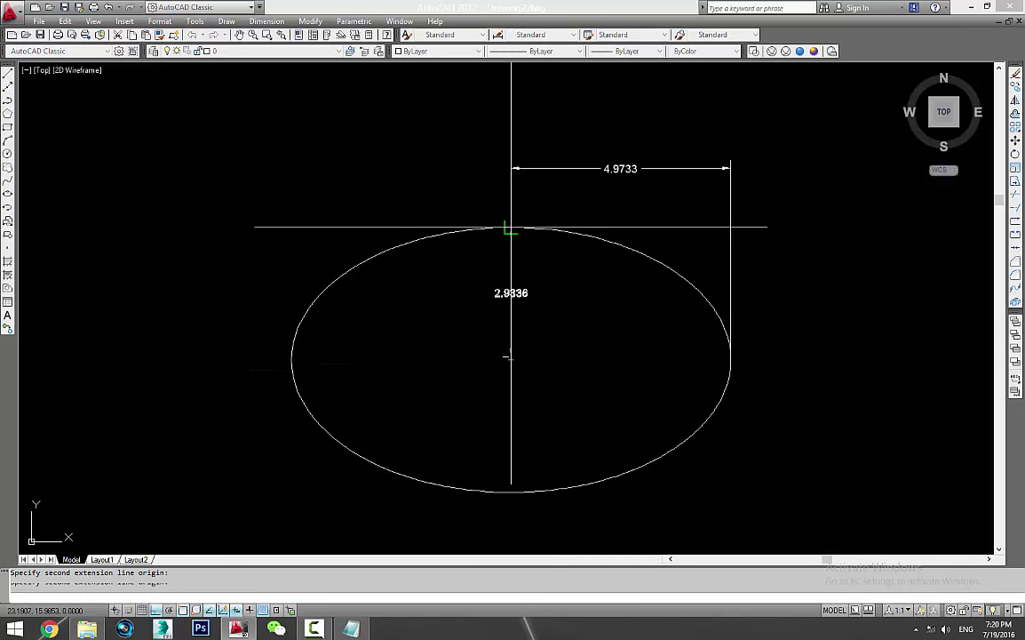
pyautogui.click(187, 272)
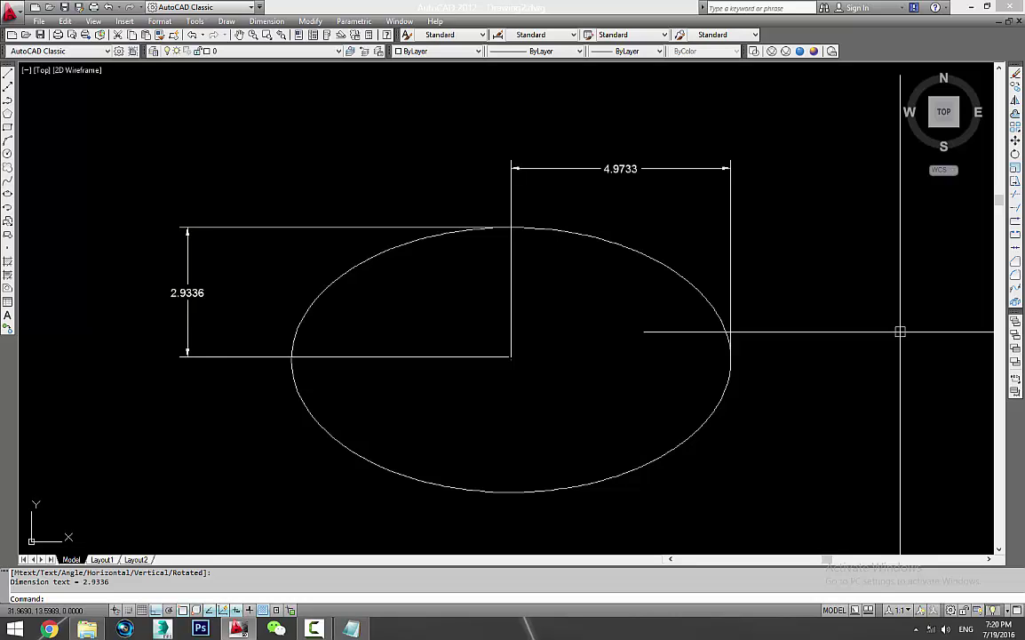
pyautogui.press('Escape')
pyautogui.press('Escape')
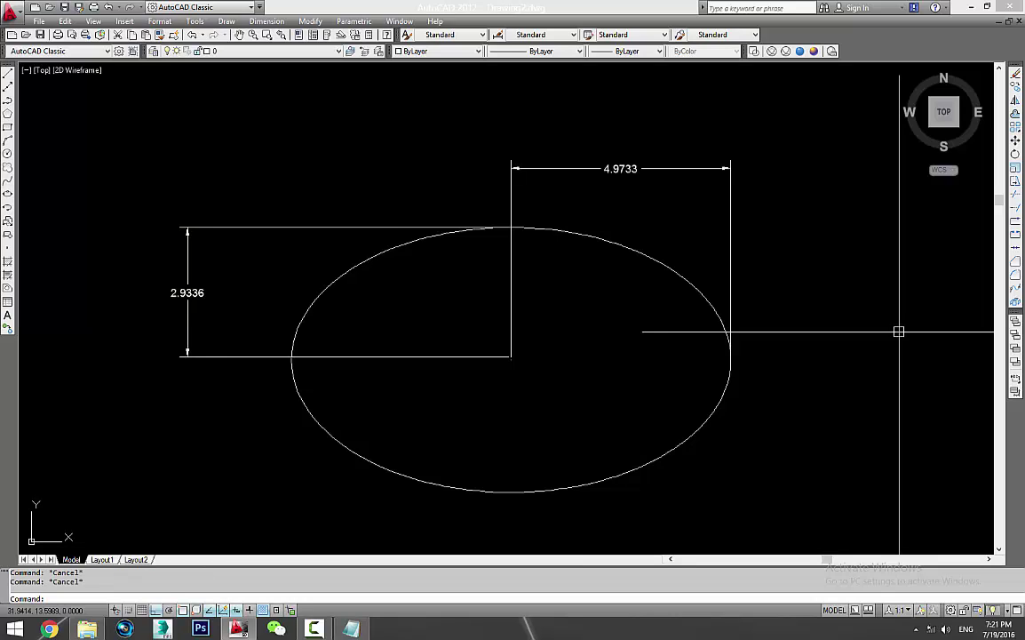
pyautogui.moveTo(563, 314); pyautogui.dragTo(425, 133)
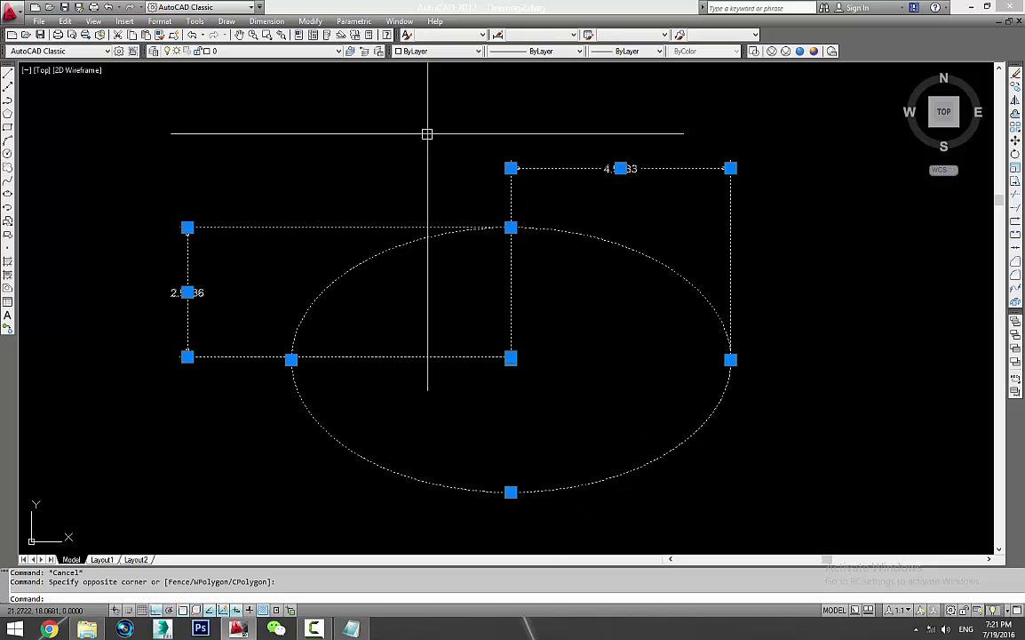
# Erase the selected ellipse and its two dimensions
pyautogui.write('e')
pyautogui.press('Return')
pyautogui.press('Escape')
pyautogui.scroll(-3, 625, 272)
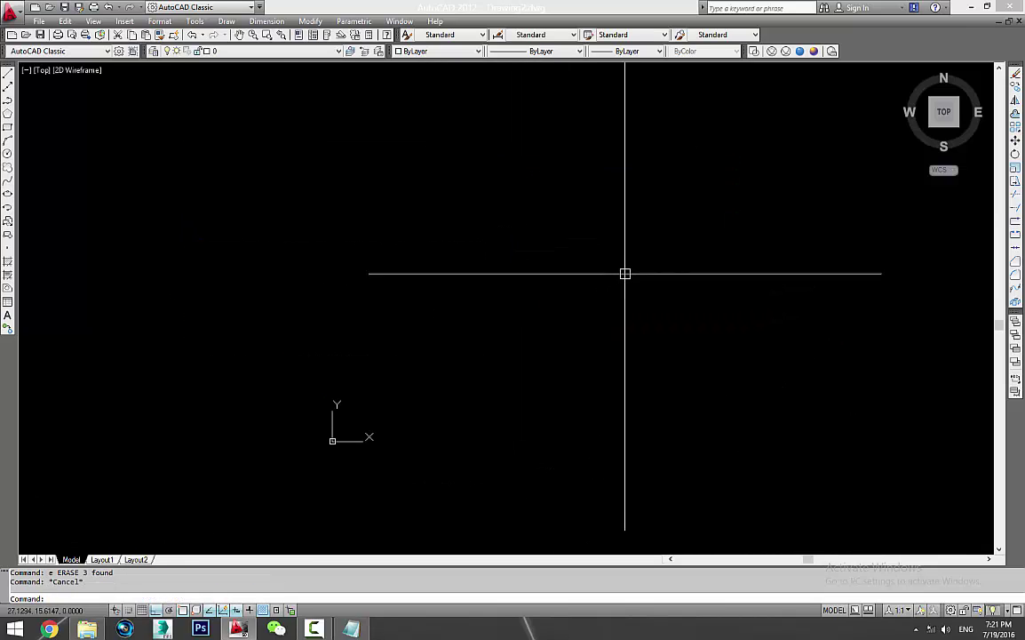
pyautogui.scroll(-3, 624, 271)
pyautogui.write('re')
pyautogui.press('Escape')
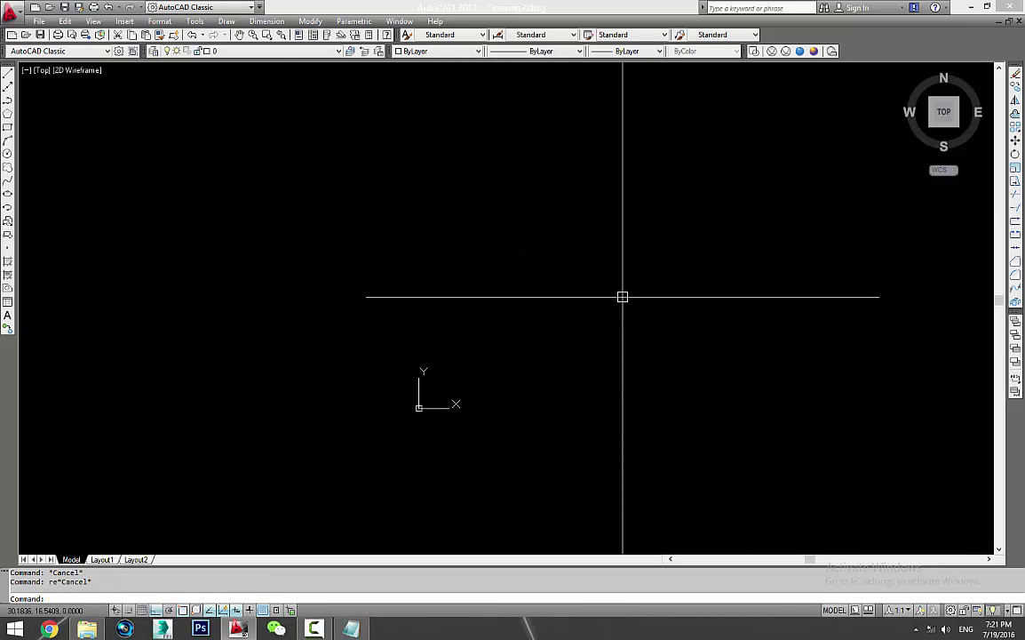
# Draw an ellipse with a 100 axis length and a 200 other-axis distance
pyautogui.write('el')
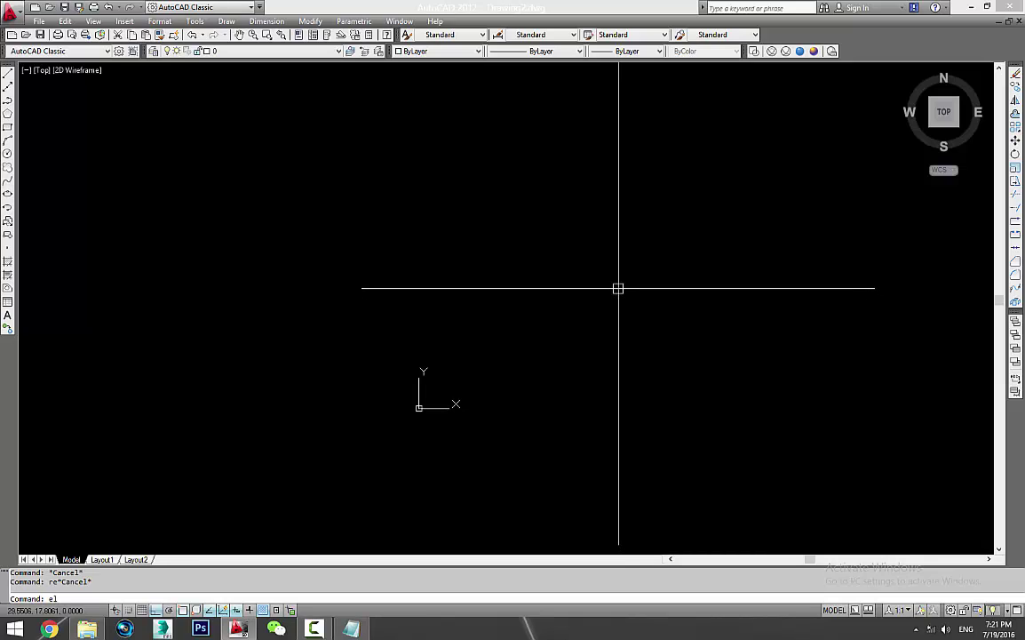
pyautogui.press('Return')
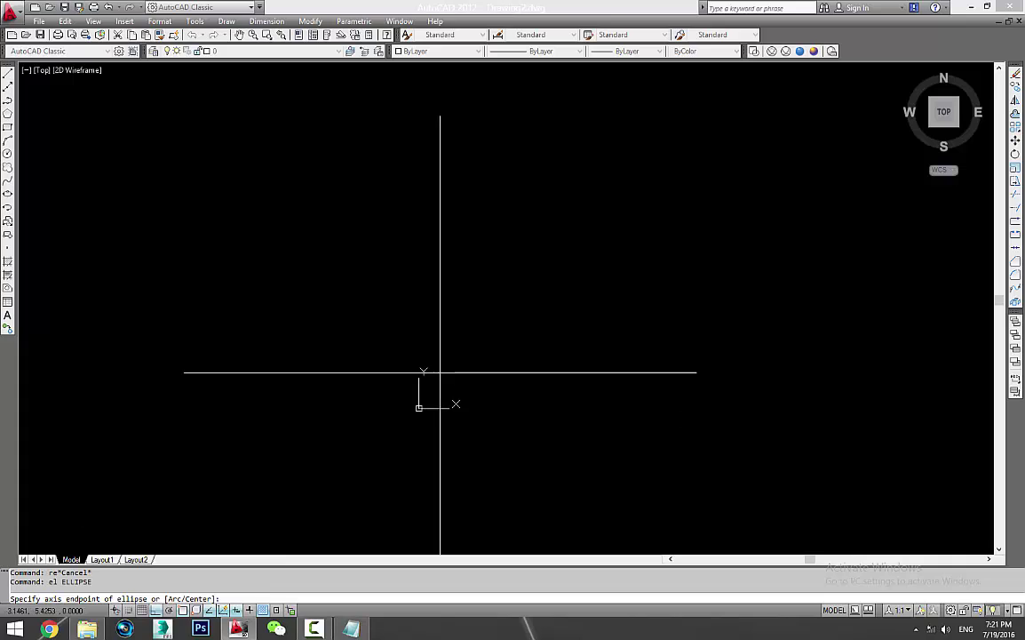
pyautogui.click(466, 273)
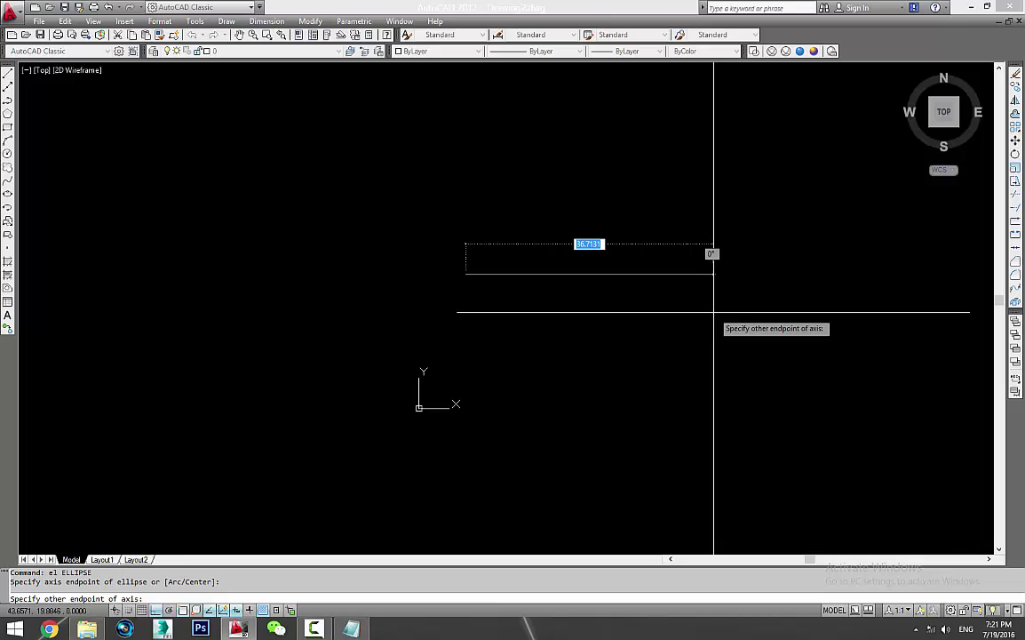
pyautogui.write('100')
pyautogui.press('Return')
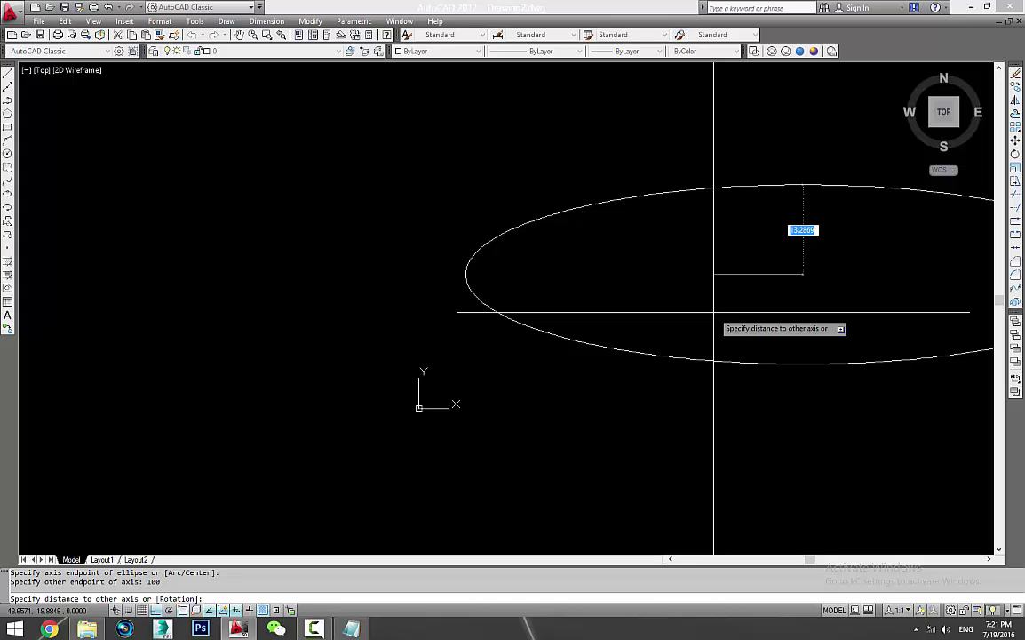
pyautogui.write('200')
pyautogui.press('Return')
# Zoom to extents, then select and erase the new ellipse
pyautogui.write('z')
pyautogui.press('Return')
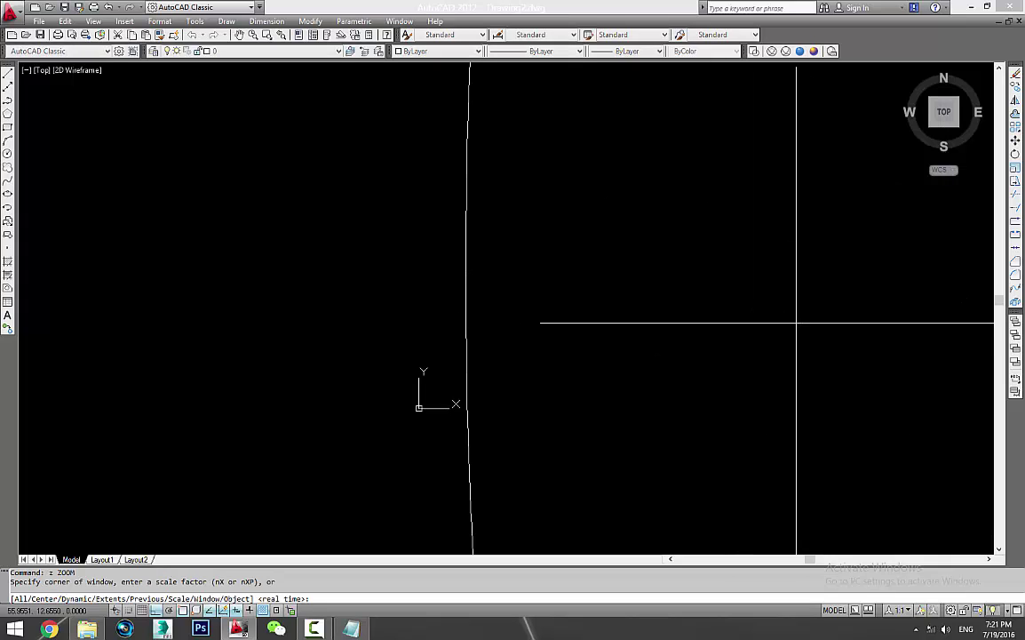
pyautogui.write('e')
pyautogui.press('Return')
pyautogui.scroll(2, 439, 347)
pyautogui.scroll(-4, 505, 373)
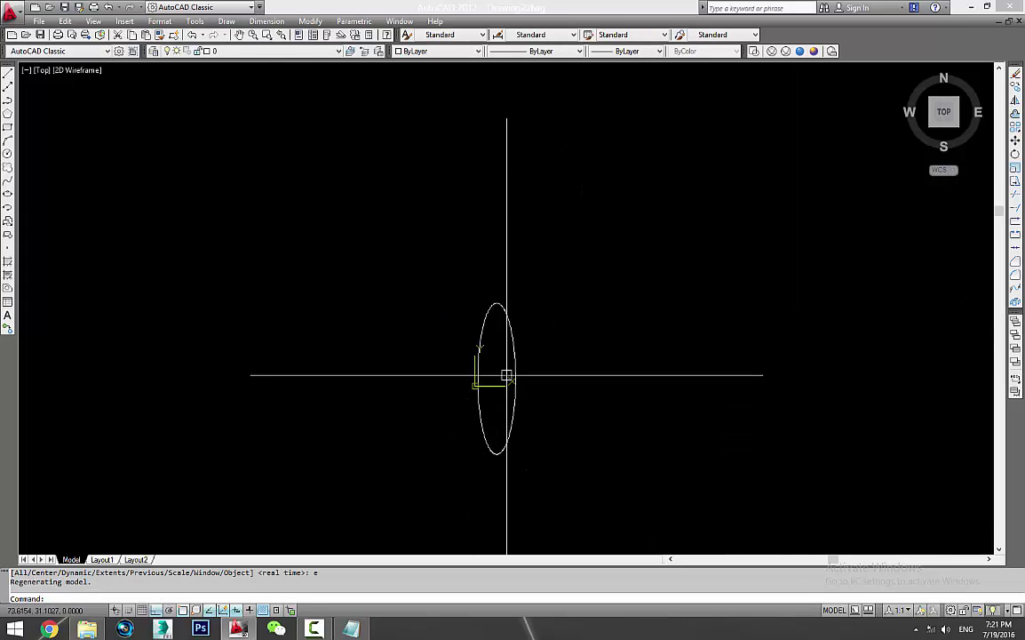
pyautogui.scroll(3, 485, 380)
pyautogui.scroll(4, 550, 306)
pyautogui.moveTo(481, 359); pyautogui.dragTo(572, 378)
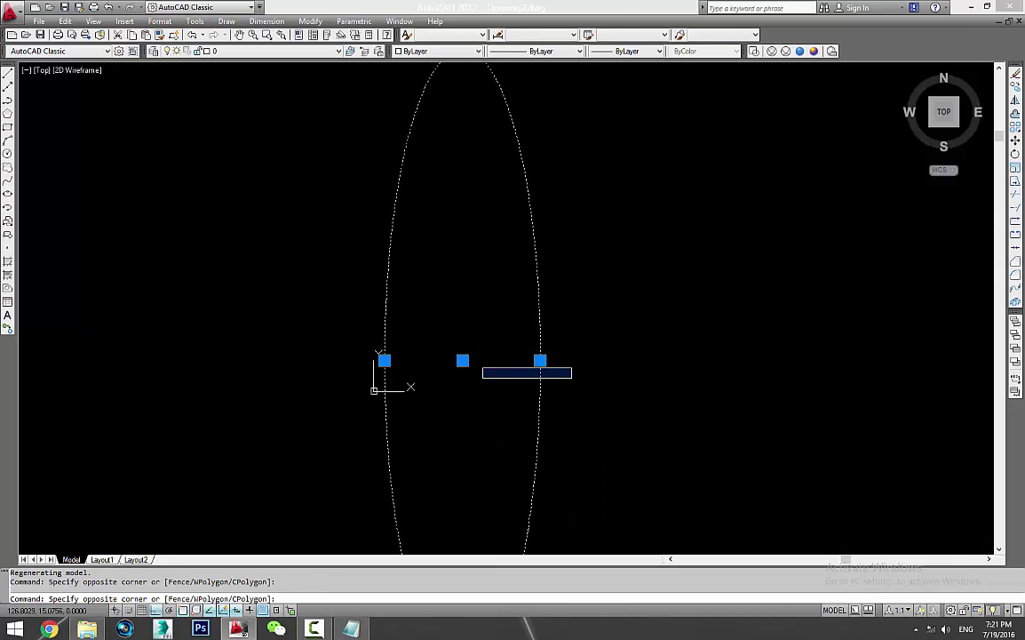
pyautogui.scroll(-5, 614, 393)
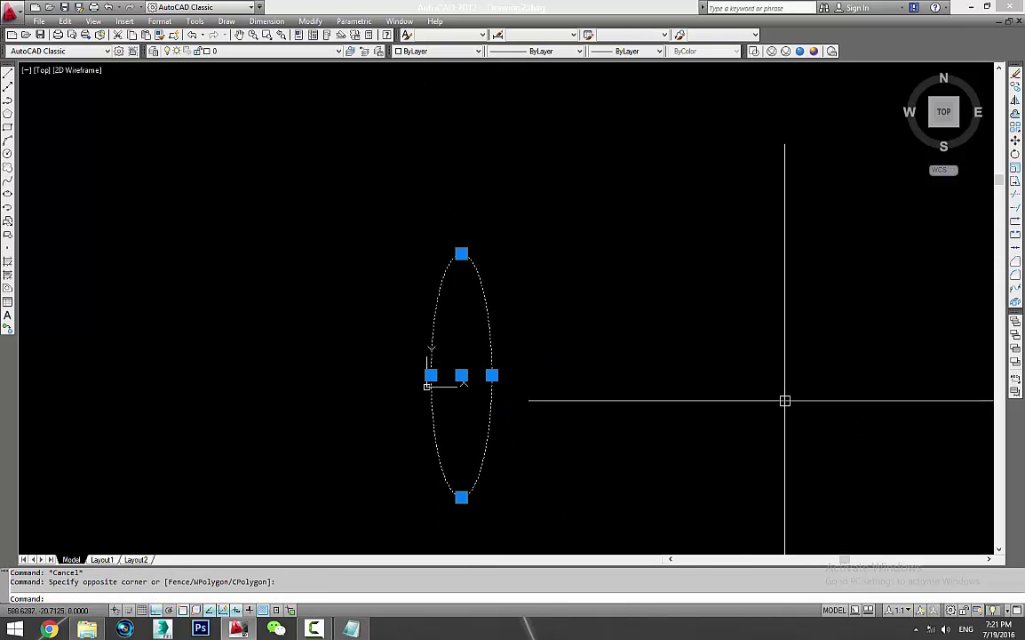
pyautogui.write('e')
pyautogui.press('Return')
pyautogui.press('Escape')
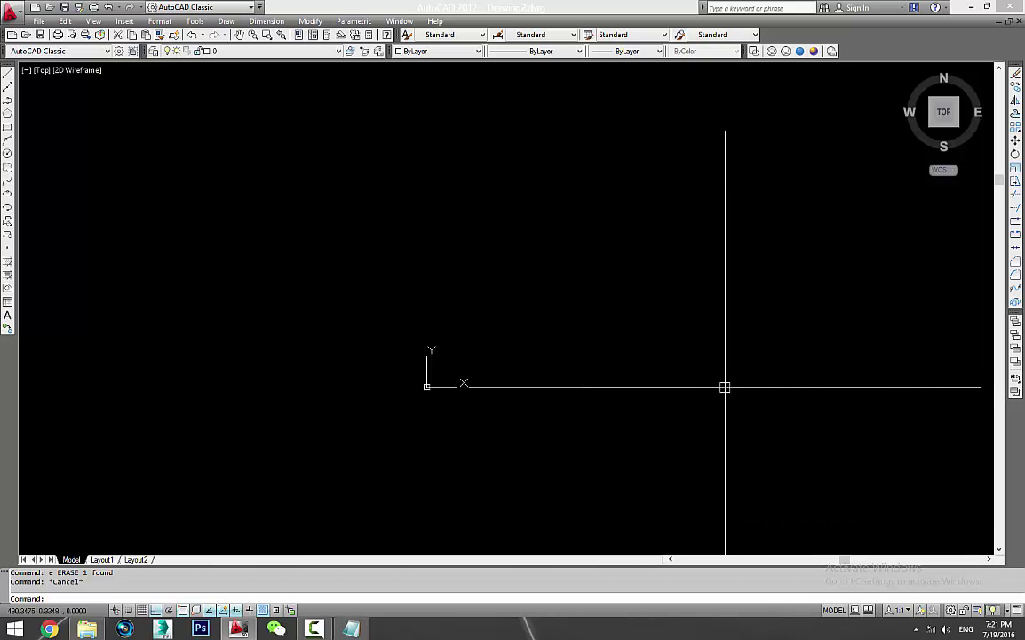
# Draw a tall rectangle with REC by picking two opposite corners
pyautogui.write('rec')
pyautogui.press('Return')
pyautogui.click(519, 218)
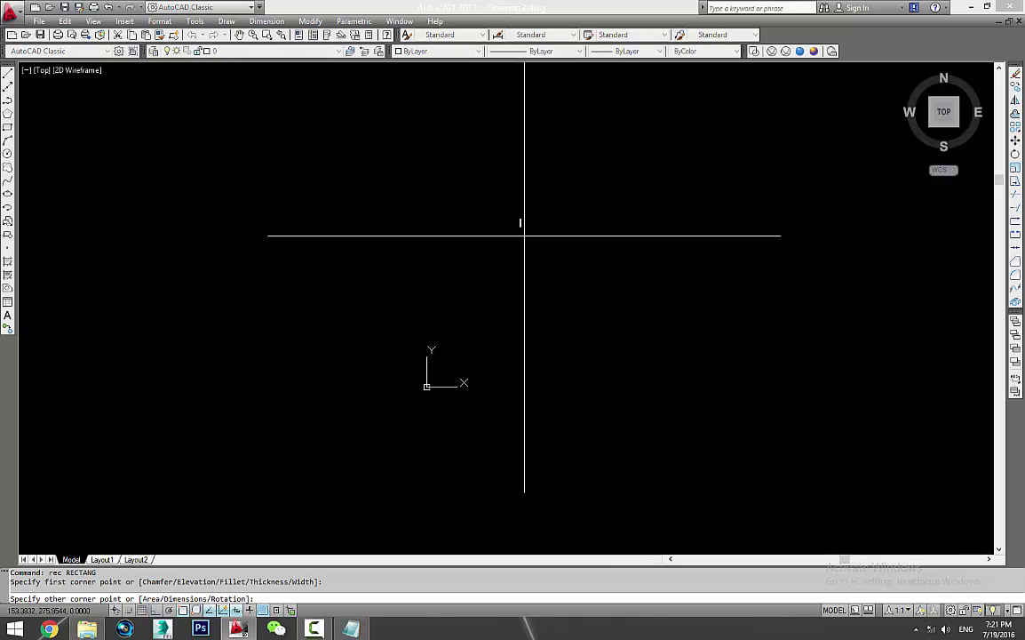
pyautogui.click(631, 426)
pyautogui.moveTo(631, 426)
pyautogui.mouseDown(button='middle')
pyautogui.moveTo(327, 401)
pyautogui.moveTo(633, 405)
pyautogui.moveTo(587, 422)
pyautogui.mouseUp(button='middle')
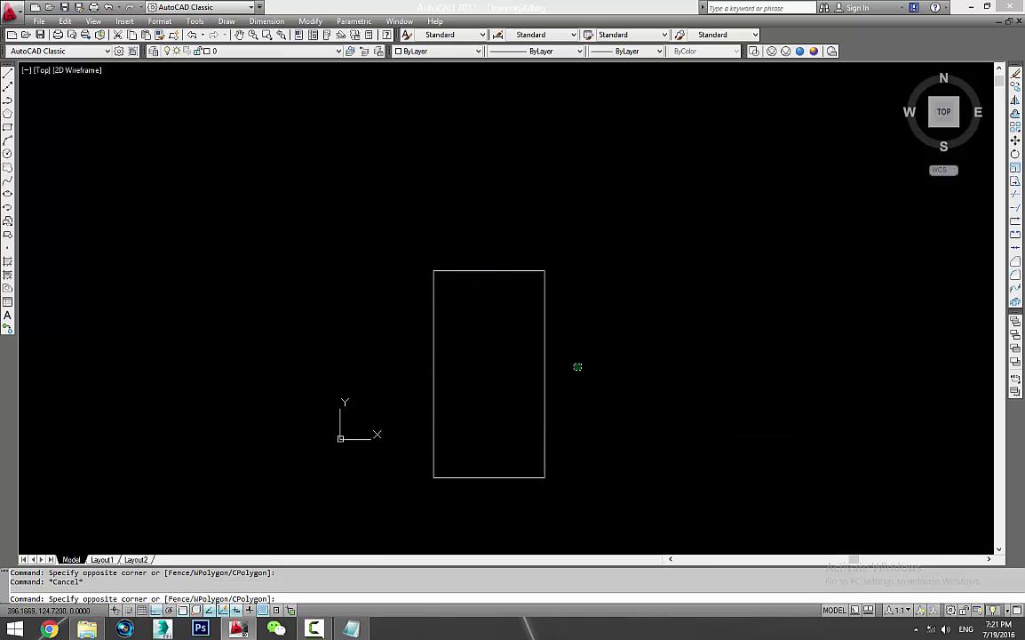
pyautogui.press('Escape')
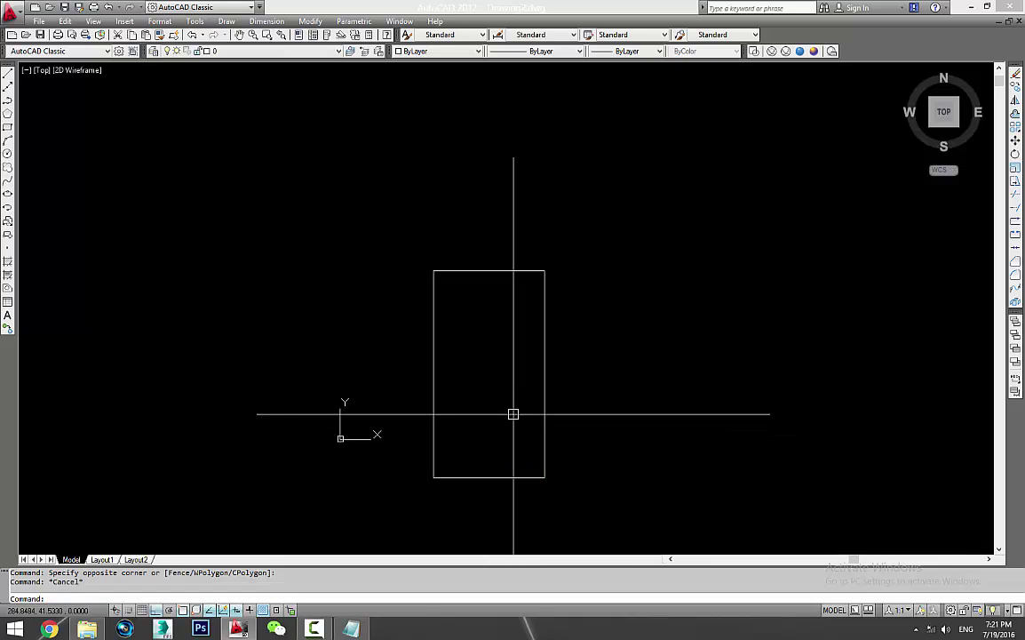
# Start a line beside the rectangle and pan the view left
pyautogui.write('l')
pyautogui.press('Return')
pyautogui.moveTo(615, 413); pyautogui.dragTo(321, 419, button='middle')
# Draw a line at a <30 degree angle to the right of the rectangle
pyautogui.click(370, 477)
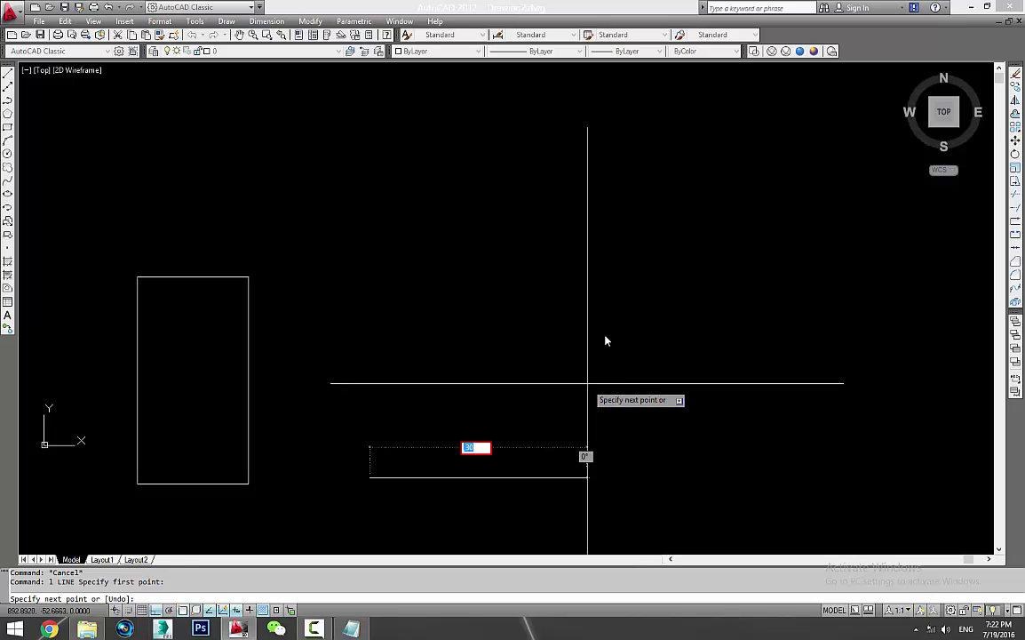
pyautogui.write('<')
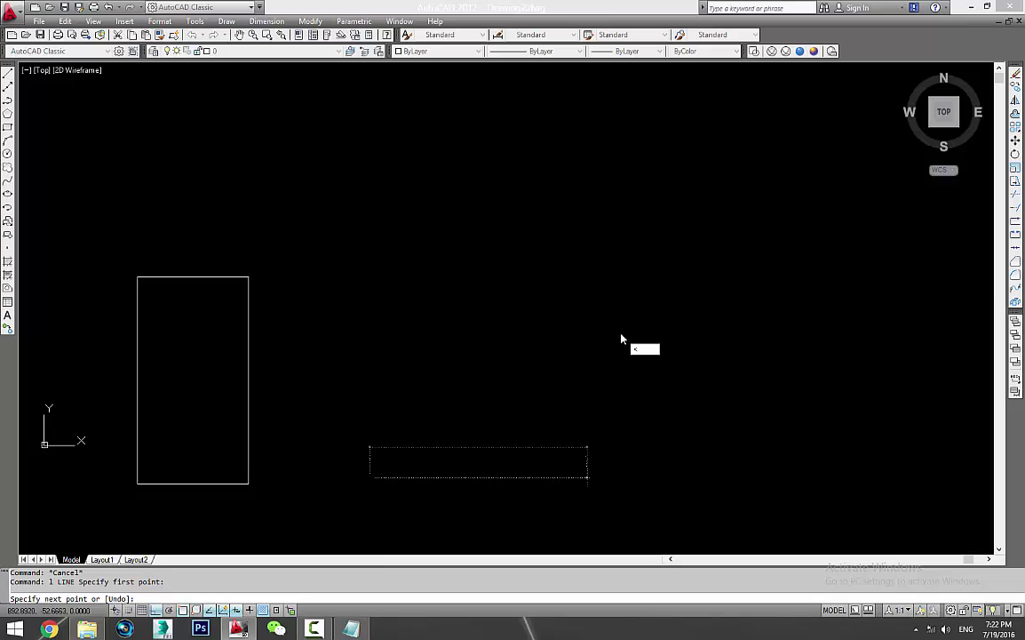
pyautogui.write('30')
pyautogui.press('Return')
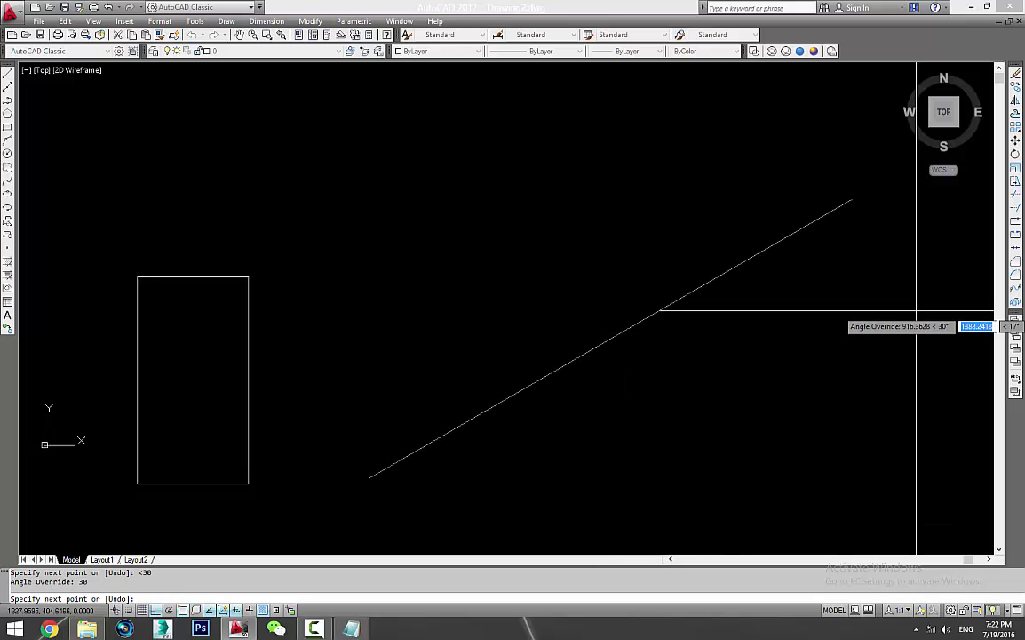
pyautogui.press('Escape')
# Rotate the rectangle 30 degrees about its corner
pyautogui.click(297, 336)
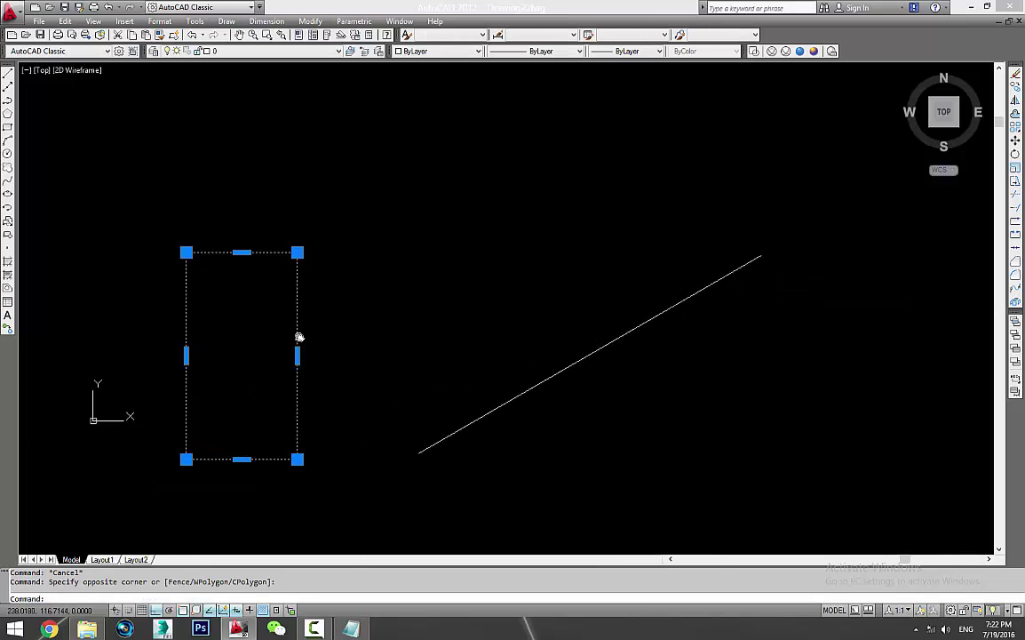
pyautogui.moveTo(298, 337); pyautogui.dragTo(519, 349, button='middle')
pyautogui.press('Escape')
pyautogui.click(613, 373)
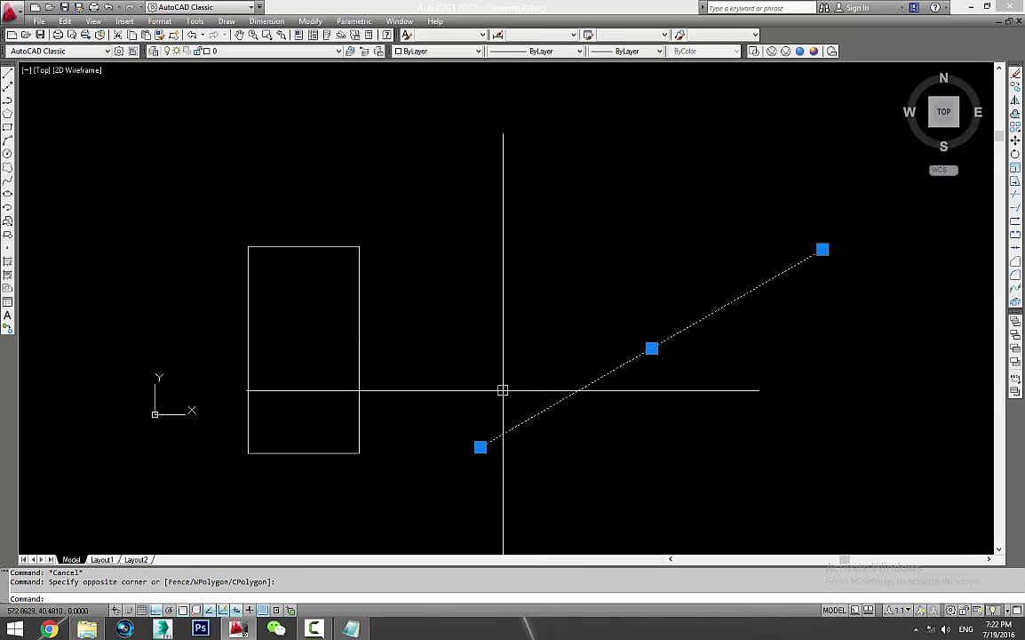
pyautogui.press('Escape')
pyautogui.scroll(-2, 645, 397)
pyautogui.moveTo(546, 401); pyautogui.dragTo(425, 350)
pyautogui.moveTo(631, 416); pyautogui.dragTo(504, 348, button='middle')
pyautogui.moveTo(400, 349); pyautogui.dragTo(412, 391, button='middle')
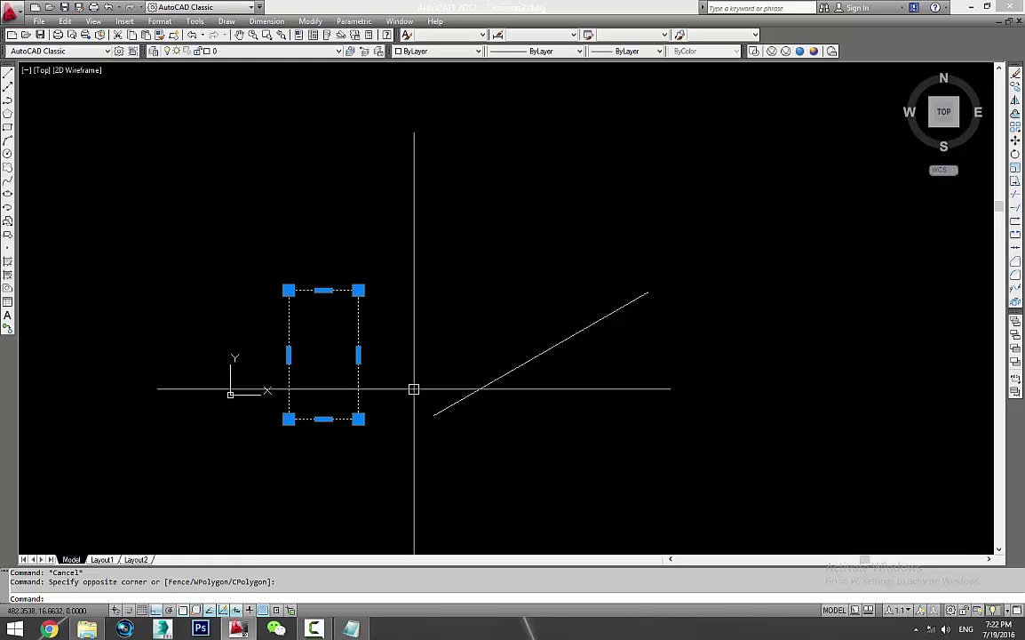
pyautogui.write('o')
pyautogui.press('Return')
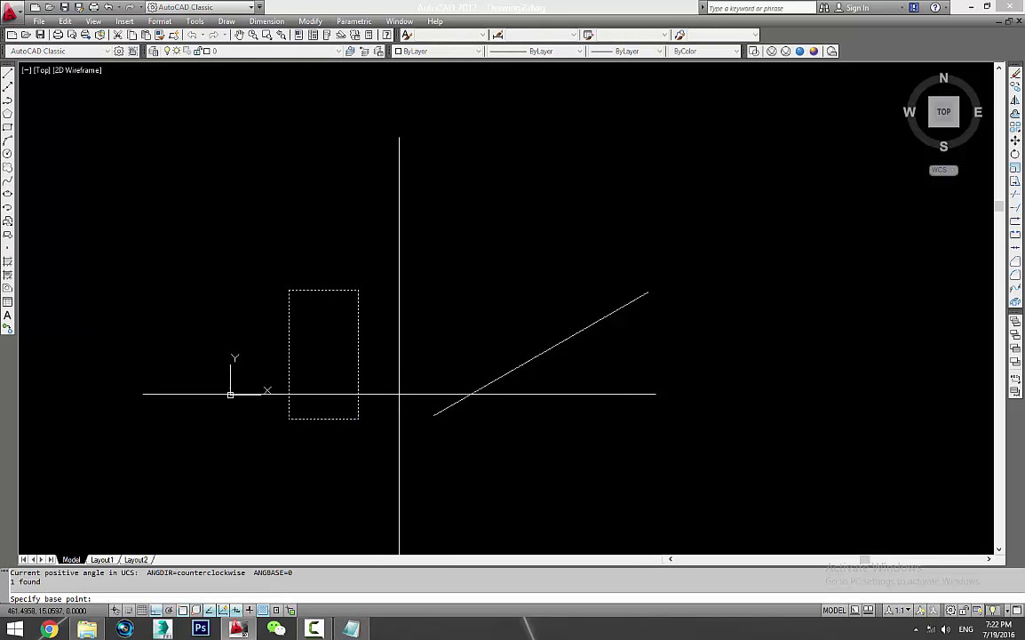
pyautogui.click(358, 419)
pyautogui.write('30')
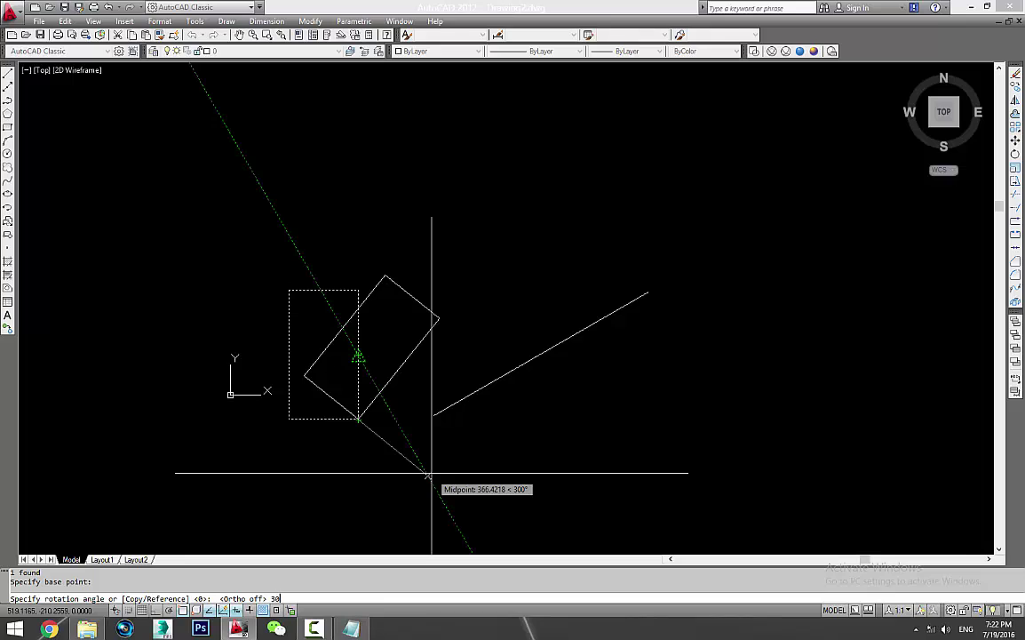
pyautogui.press('Return')
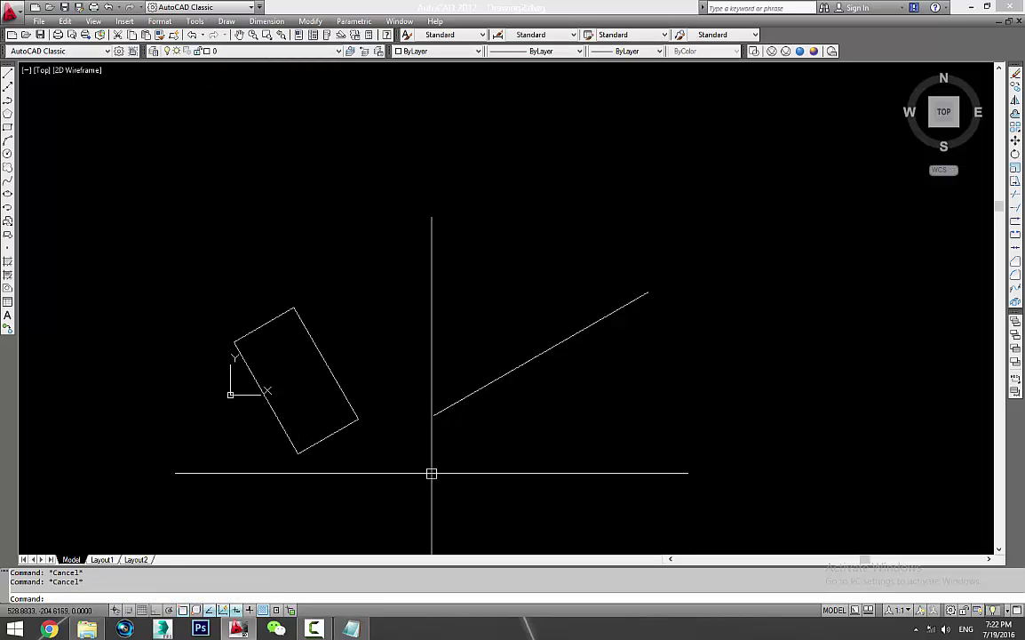
pyautogui.write('un')
pyautogui.press('Return')
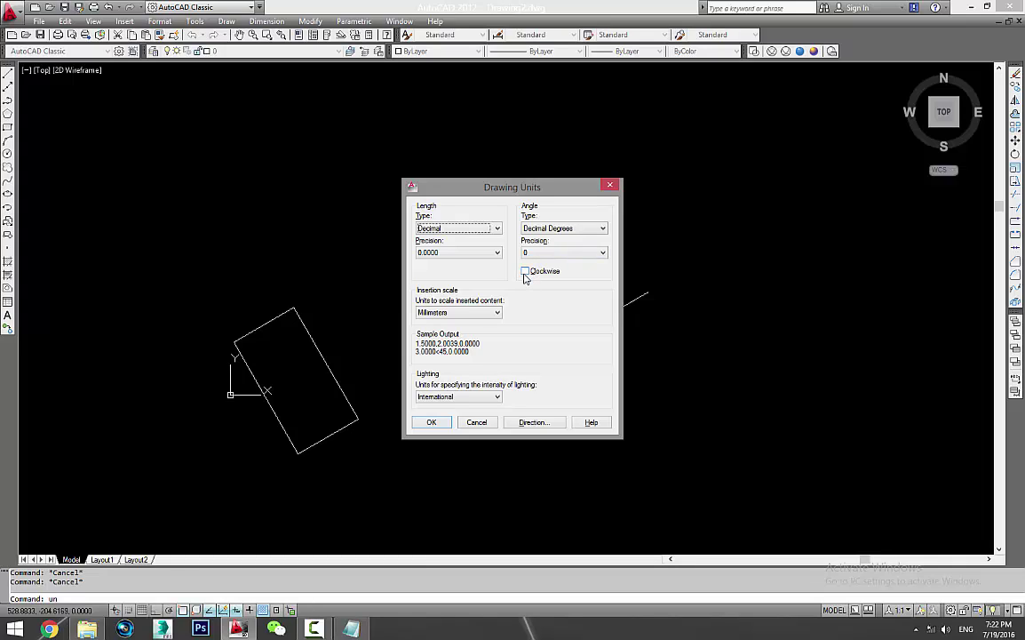
pyautogui.click(525, 274)
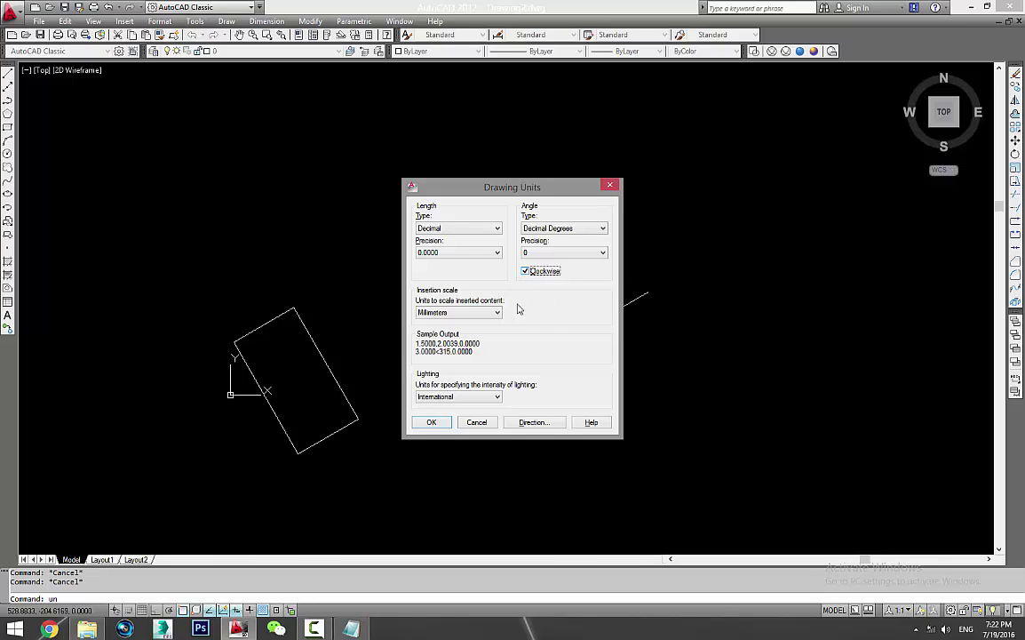
pyautogui.click(432, 422)
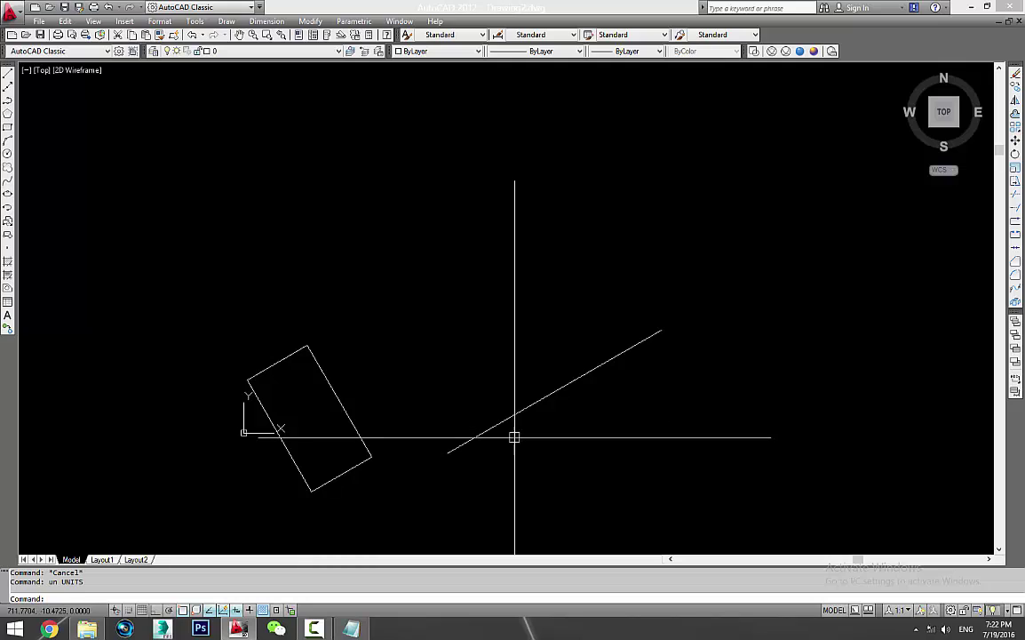
pyautogui.click(337, 599)
pyautogui.write('p')
pyautogui.press('Escape')
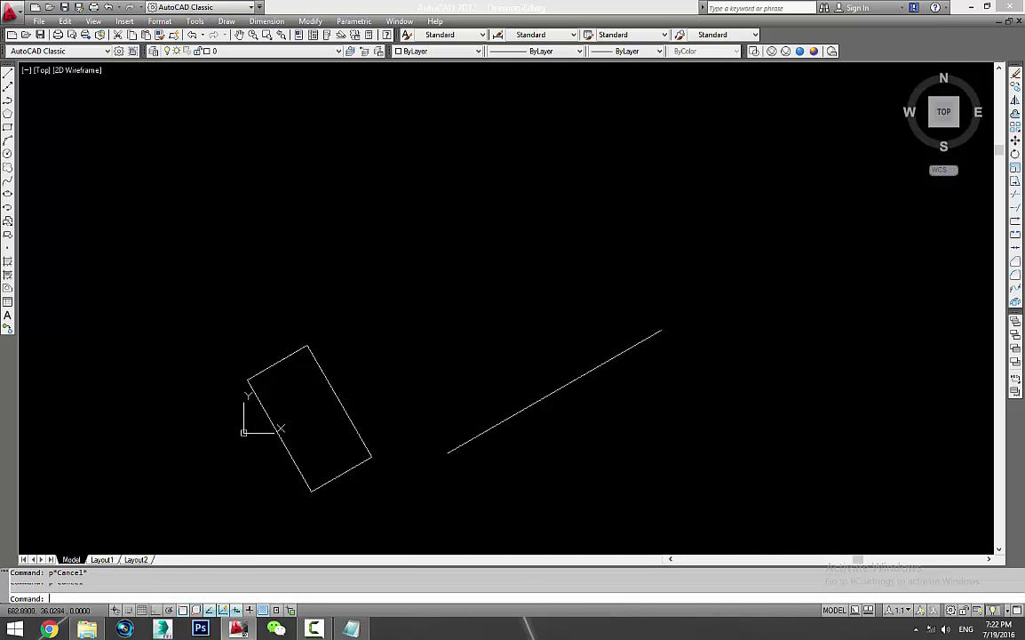
pyautogui.write('sk')
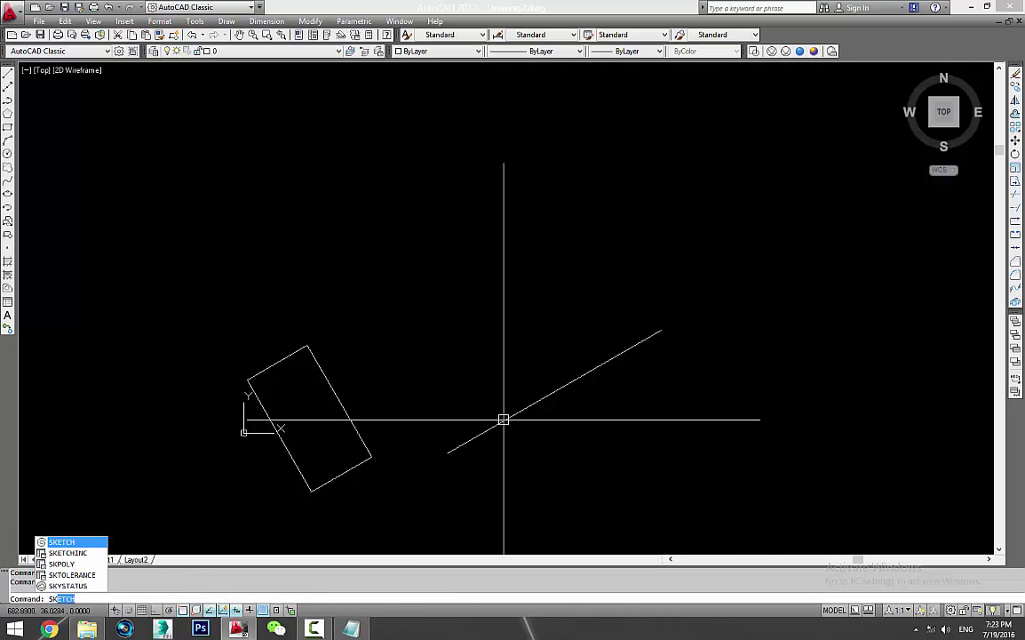
pyautogui.press('Return')
pyautogui.click(397, 366)
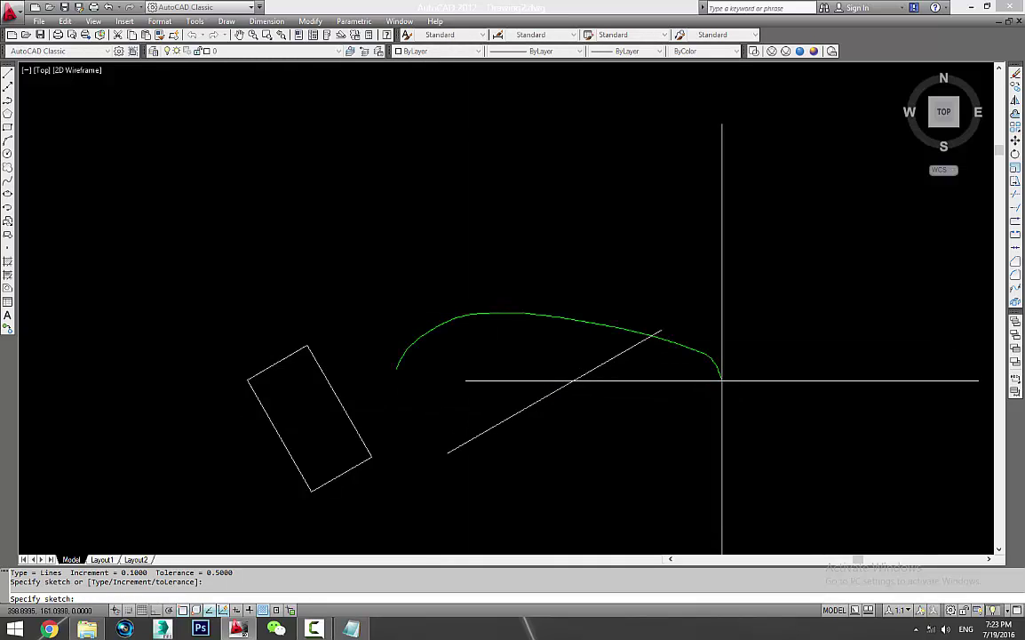
pyautogui.click(743, 332)
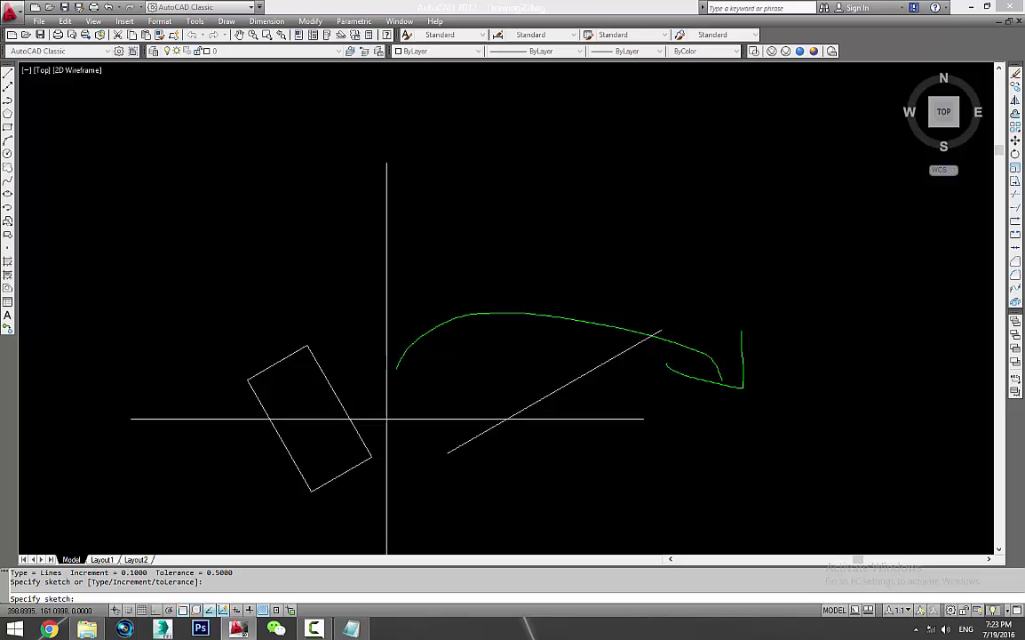
pyautogui.press('Escape')
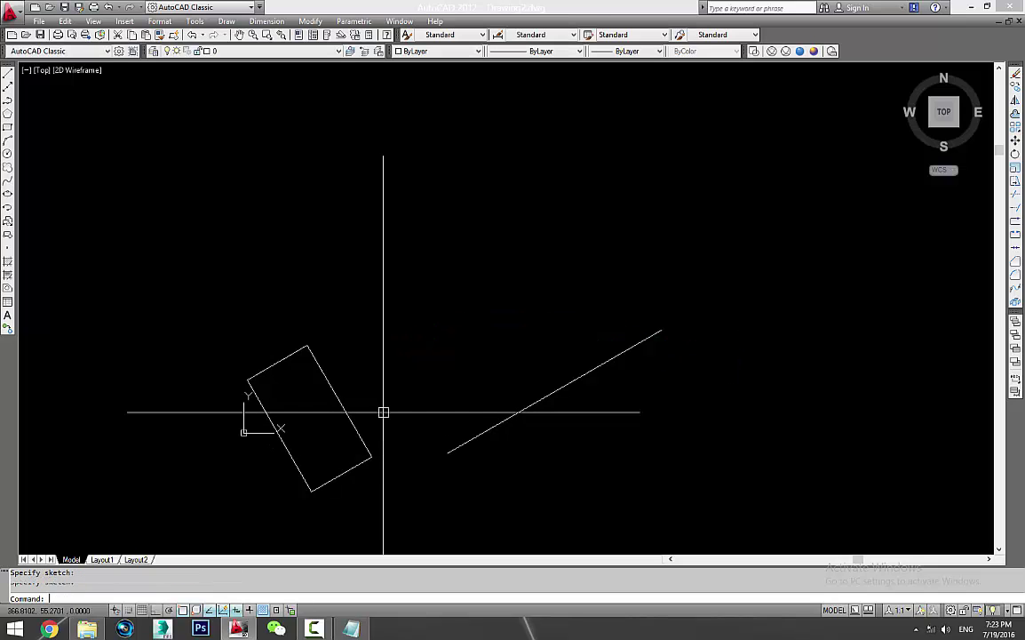
pyautogui.write('un')
pyautogui.press('Return')
pyautogui.press('Escape')
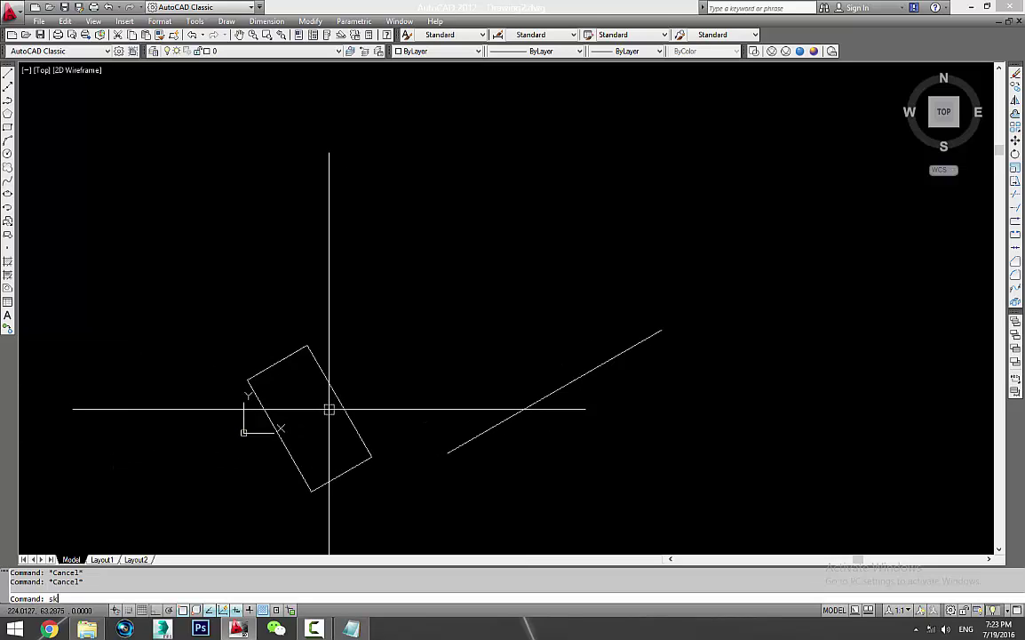
pyautogui.press('Return')
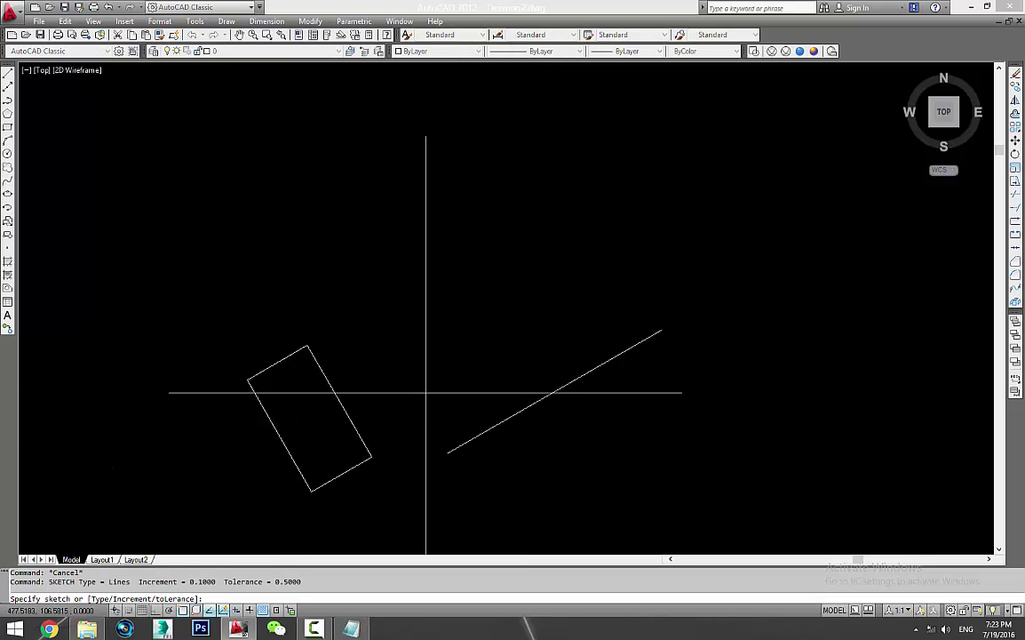
pyautogui.click(424, 389)
pyautogui.click(382, 399)
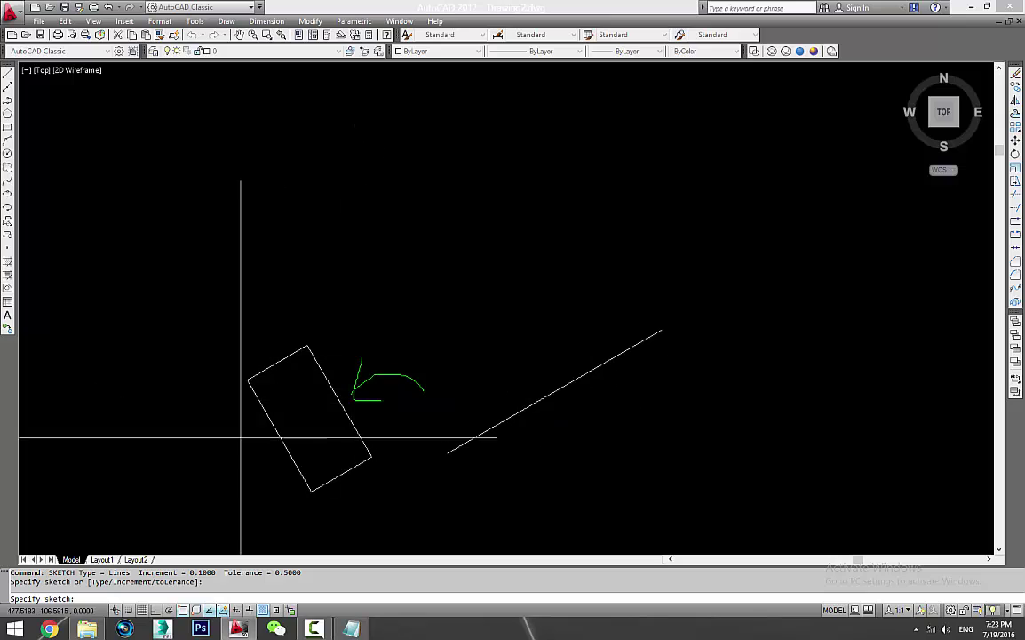
pyautogui.press('Escape')
# Select the old tilted rectangle and slanted line with a crossing window
pyautogui.click(396, 419)
pyautogui.click(321, 412)
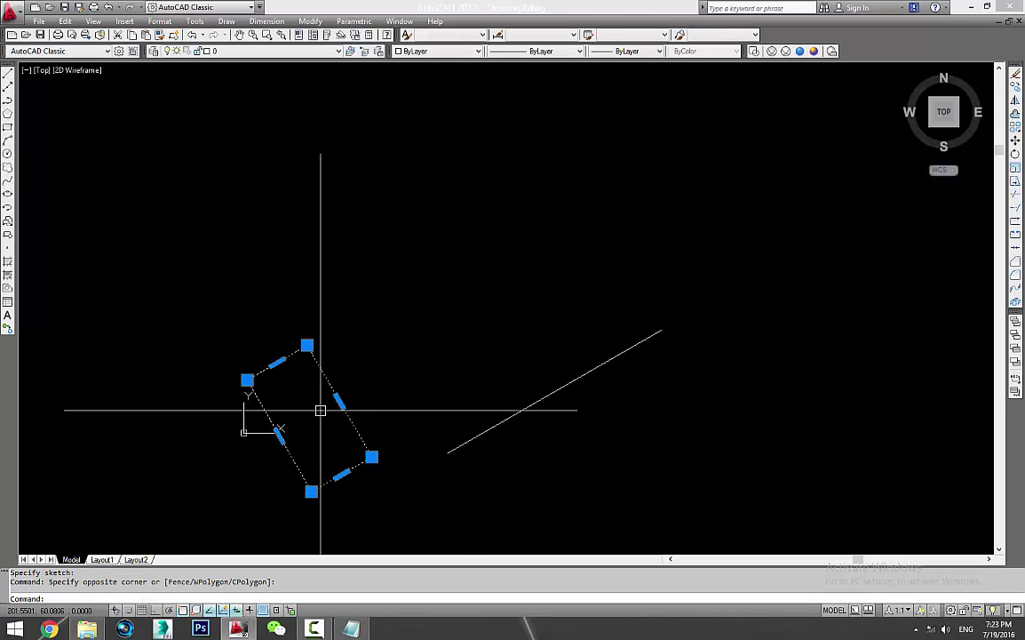
pyautogui.moveTo(368, 433); pyautogui.dragTo(390, 379, button='middle')
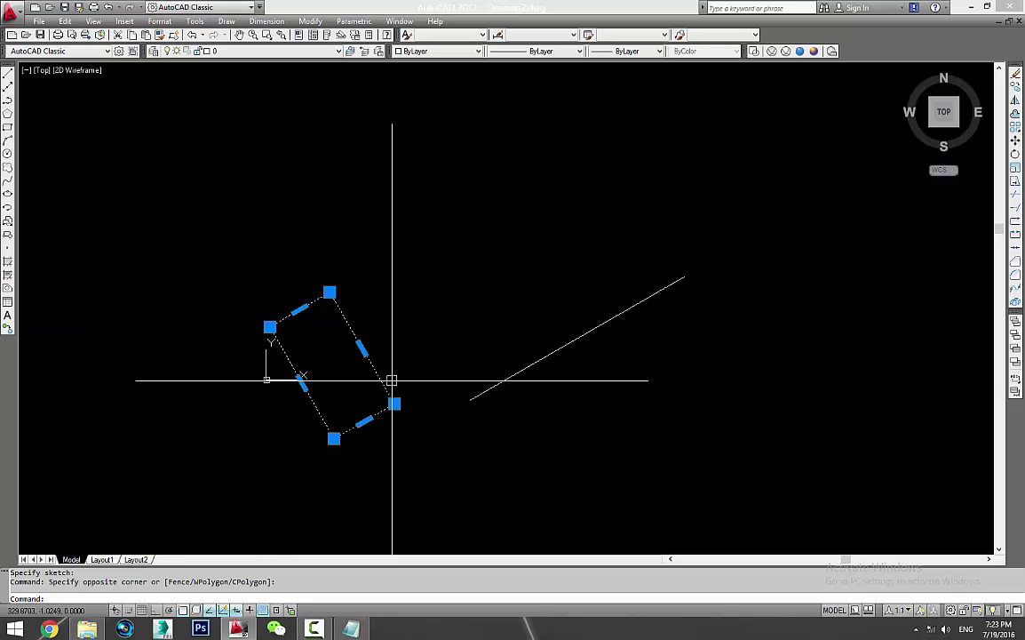
pyautogui.press('Escape')
pyautogui.click(384, 354)
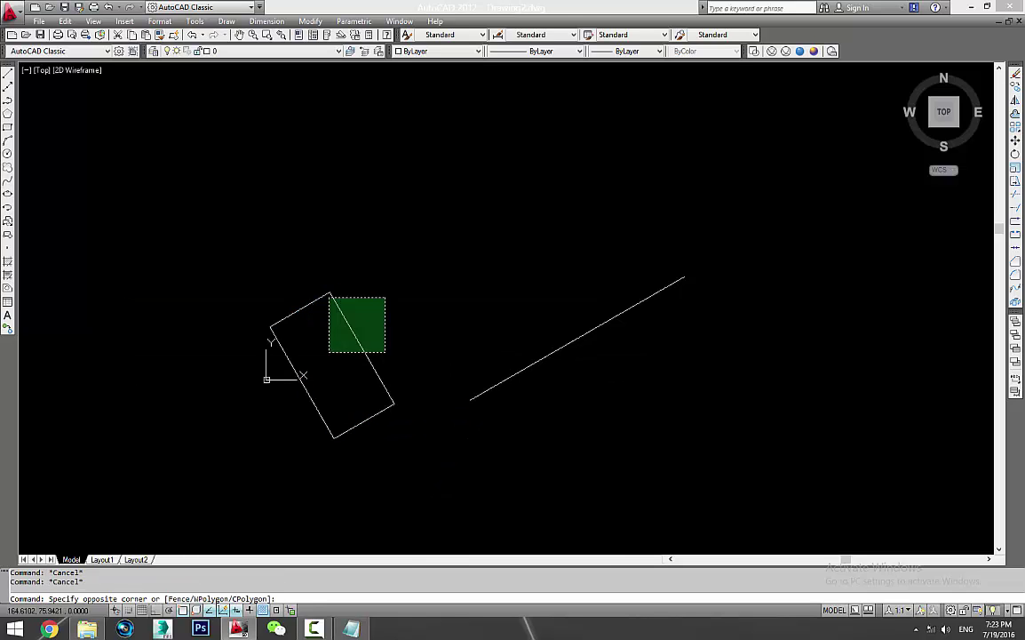
pyautogui.press('Escape')
pyautogui.moveTo(407, 333); pyautogui.dragTo(407, 389, button='middle')
# Draw a new upright rectangle with REC
pyautogui.write('rec')
pyautogui.press('Return')
pyautogui.click(394, 255)
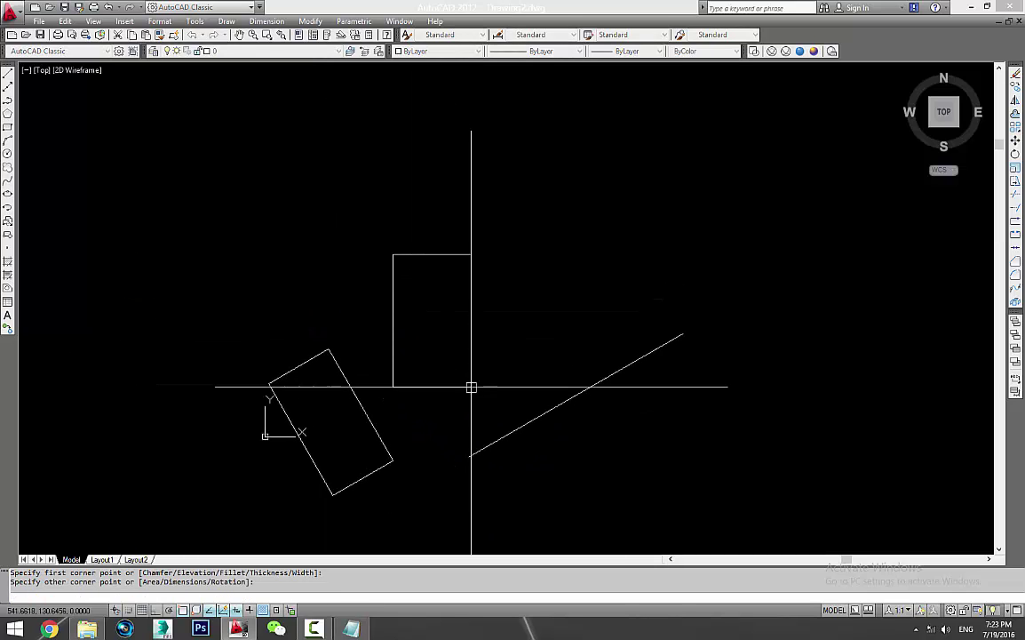
pyautogui.click(470, 387)
pyautogui.press('Escape')
# Rotate the new rectangle 30 degrees about its bottom-right corner
pyautogui.write('ro')
pyautogui.press('Return')
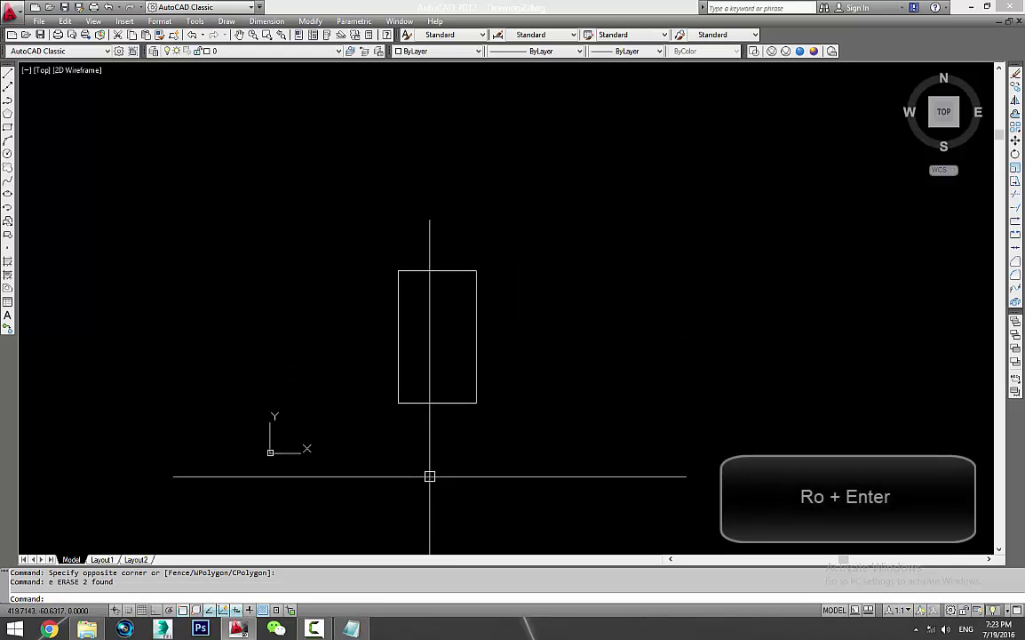
pyautogui.click(451, 486)
pyautogui.click(377, 331)
pyautogui.press('Return')
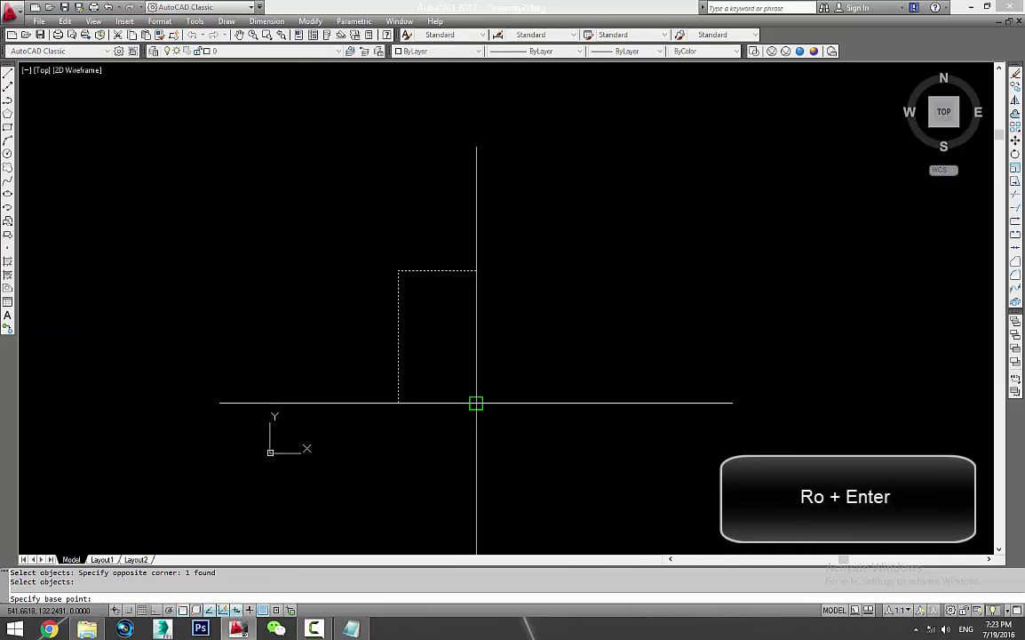
pyautogui.click(476, 402)
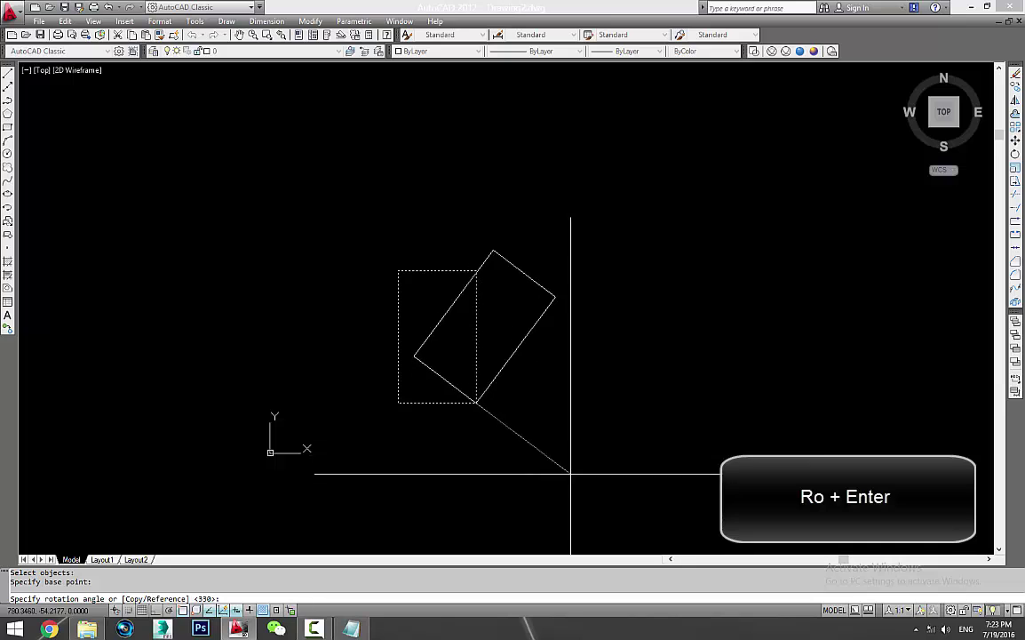
pyautogui.write('30')
pyautogui.press('Return')
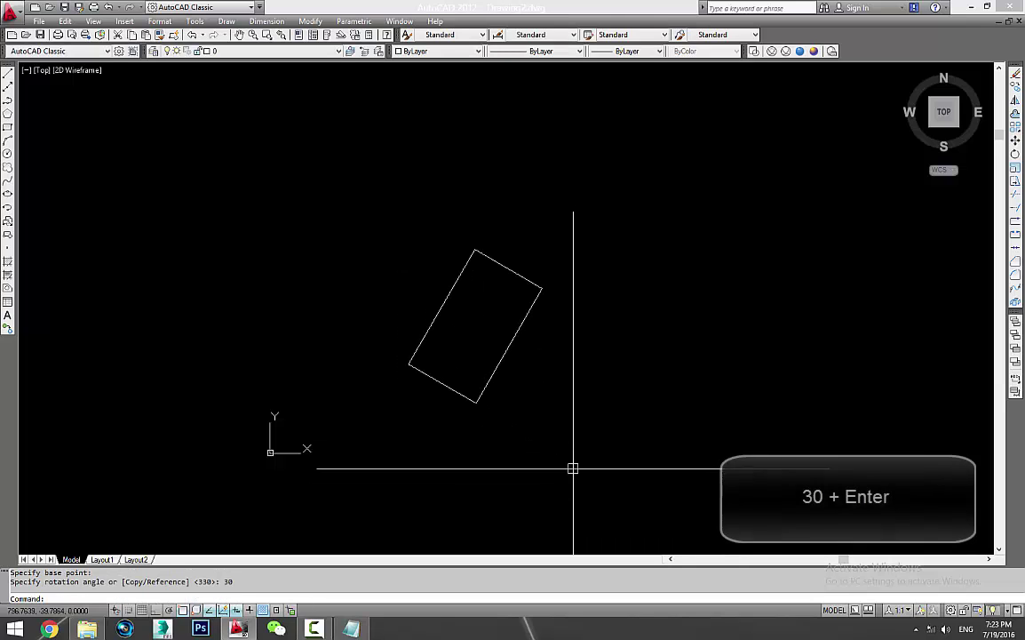
pyautogui.click(533, 263)
pyautogui.click(361, 325)
pyautogui.press('Escape')
pyautogui.press('Escape')
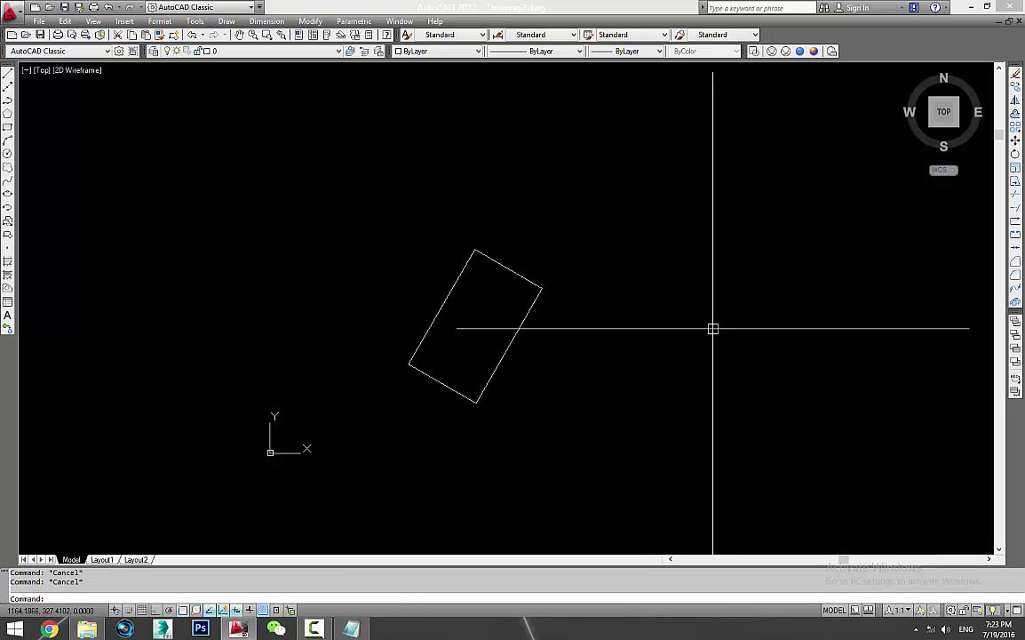
# Window-select the rotated rectangle and erase it
pyautogui.moveTo(706, 322); pyautogui.dragTo(388, 376)
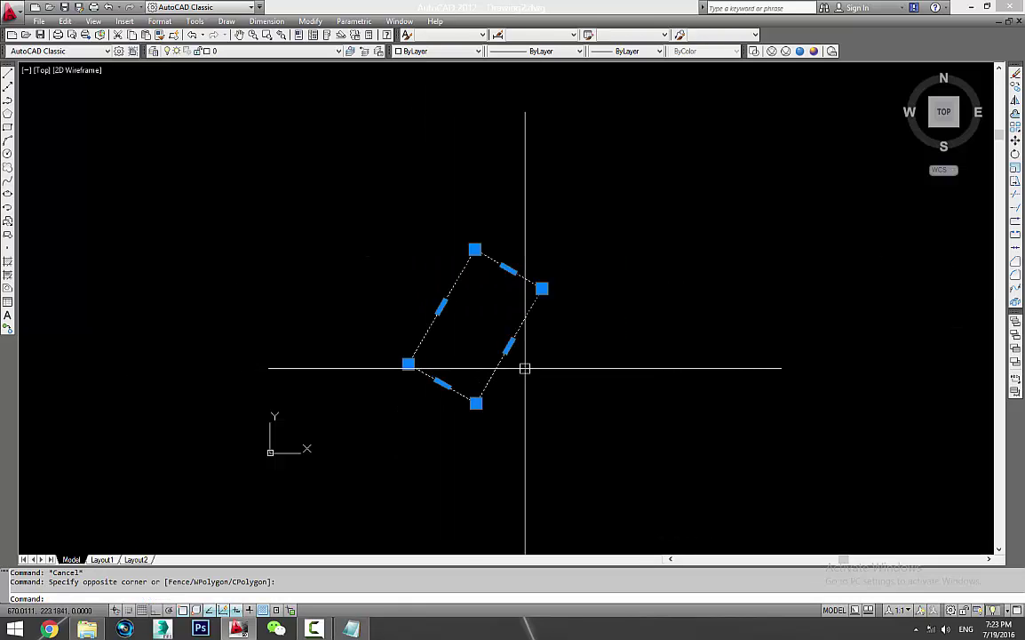
pyautogui.press('Escape')
pyautogui.press('Escape')
pyautogui.moveTo(701, 405); pyautogui.dragTo(643, 405, button='middle')
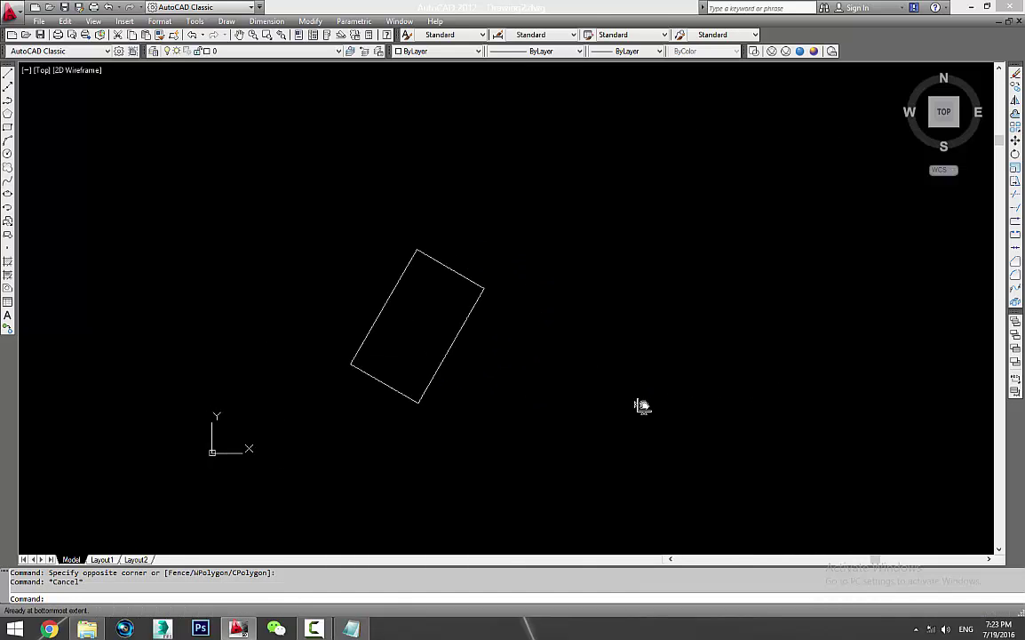
pyautogui.moveTo(485, 373); pyautogui.dragTo(419, 401)
pyautogui.press('Escape')
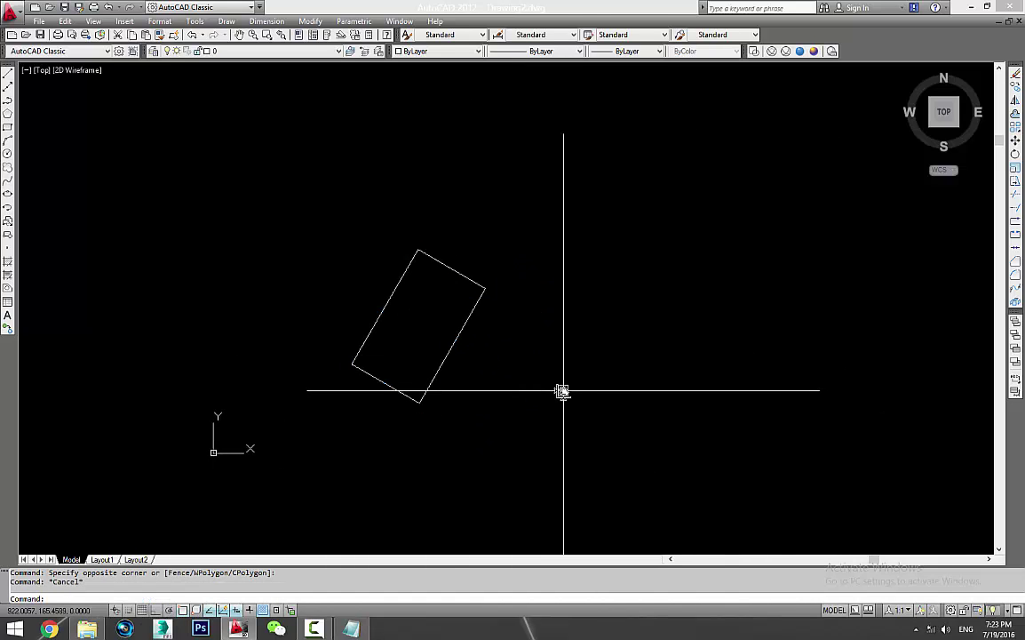
pyautogui.moveTo(557, 308); pyautogui.dragTo(318, 398)
pyautogui.click(318, 398)
pyautogui.press('Delete')
pyautogui.press('Escape')
pyautogui.press('Escape')
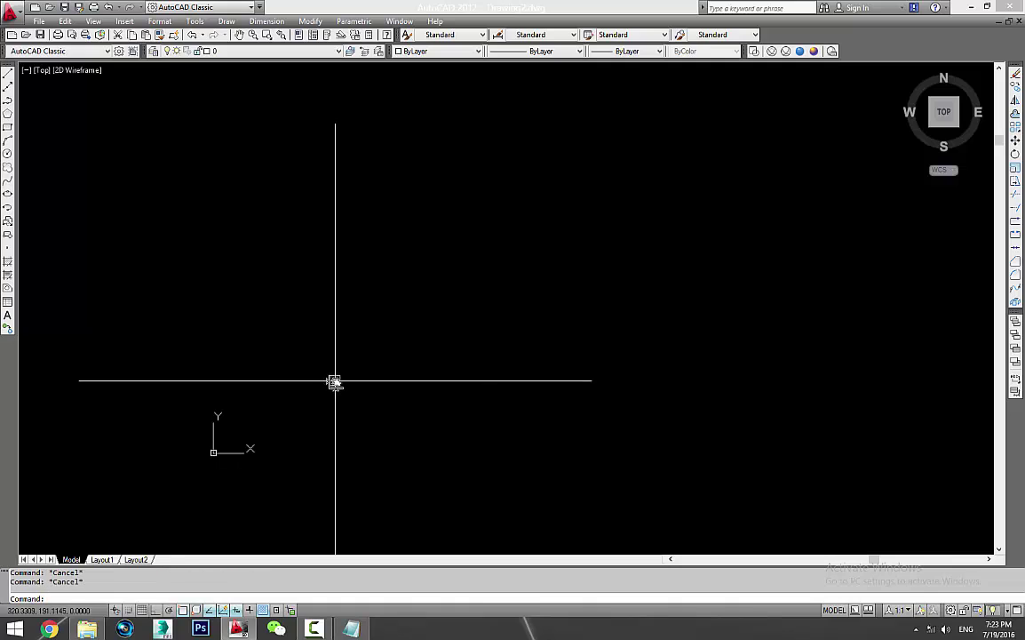
# Draw a new upright tall rectangle where the rotated one was
pyautogui.write('rec')
pyautogui.press('Return')
pyautogui.click(310, 205)
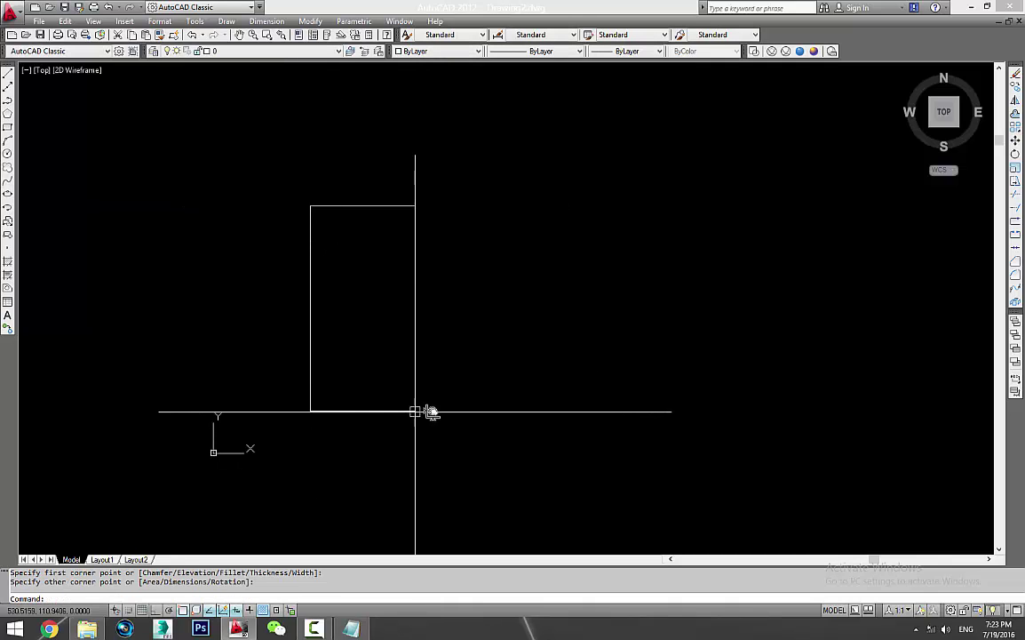
pyautogui.click(415, 410)
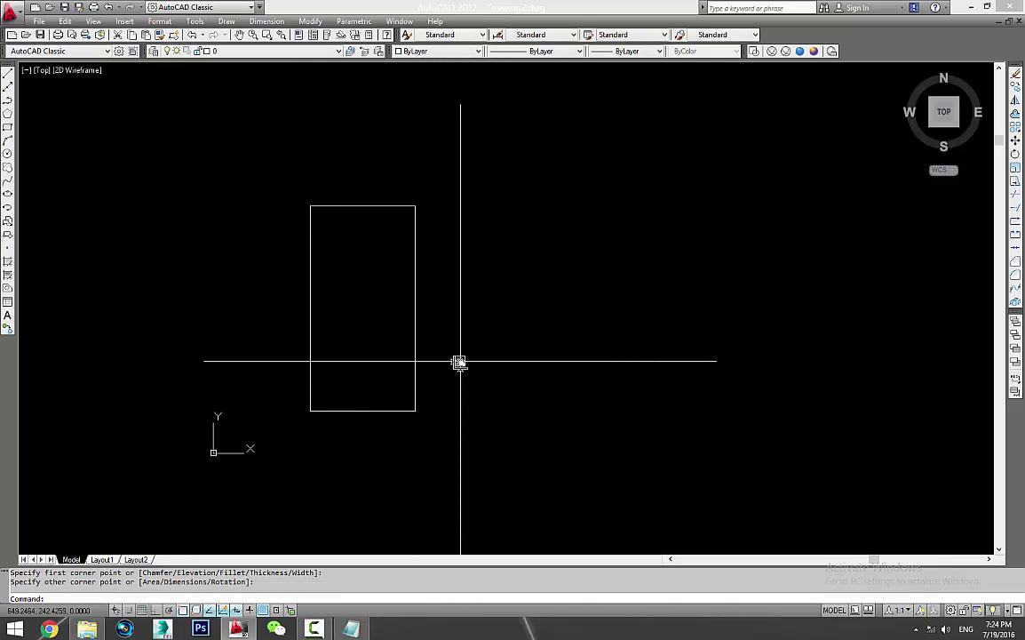
# Select the new upright rectangle so it can be rotated
pyautogui.click(469, 302)
pyautogui.click(300, 353)
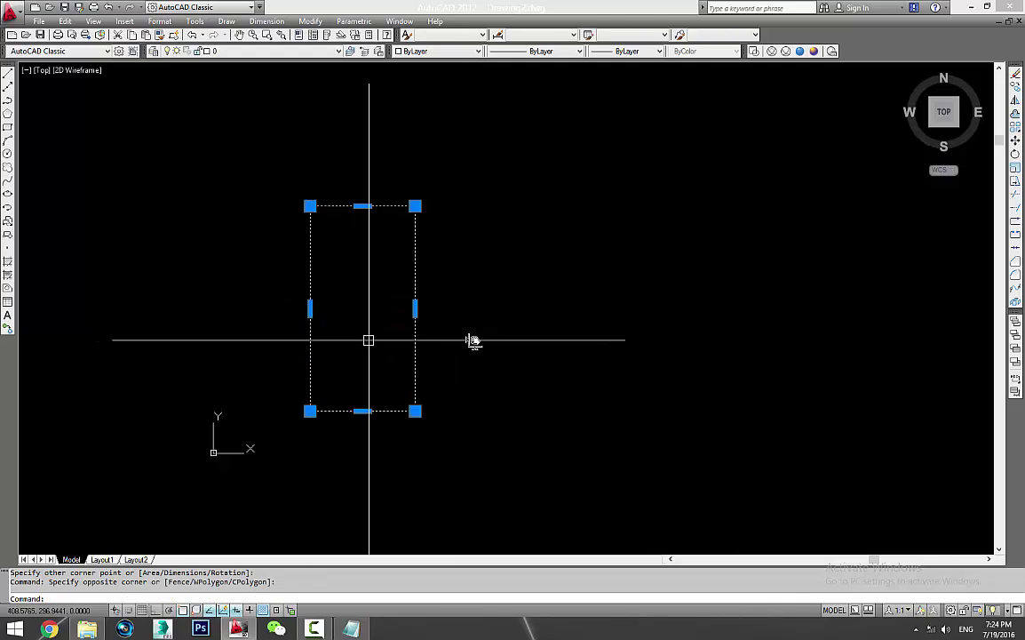
pyautogui.moveTo(469, 341); pyautogui.dragTo(485, 294, button='middle')
pyautogui.press('Escape')
pyautogui.moveTo(450, 384); pyautogui.dragTo(451, 432, button='middle')
pyautogui.write('e')
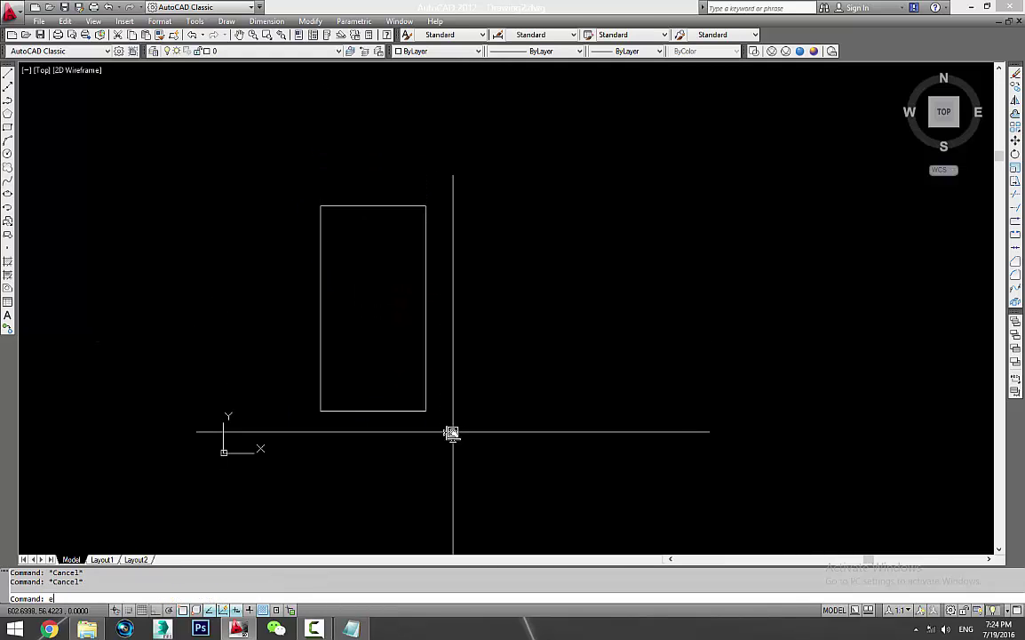
pyautogui.write('E')
pyautogui.press('Escape')
pyautogui.click(469, 321)
# Rotate a copy of the tall rectangle by 60° about its bottom-right corner
pyautogui.click(336, 382)
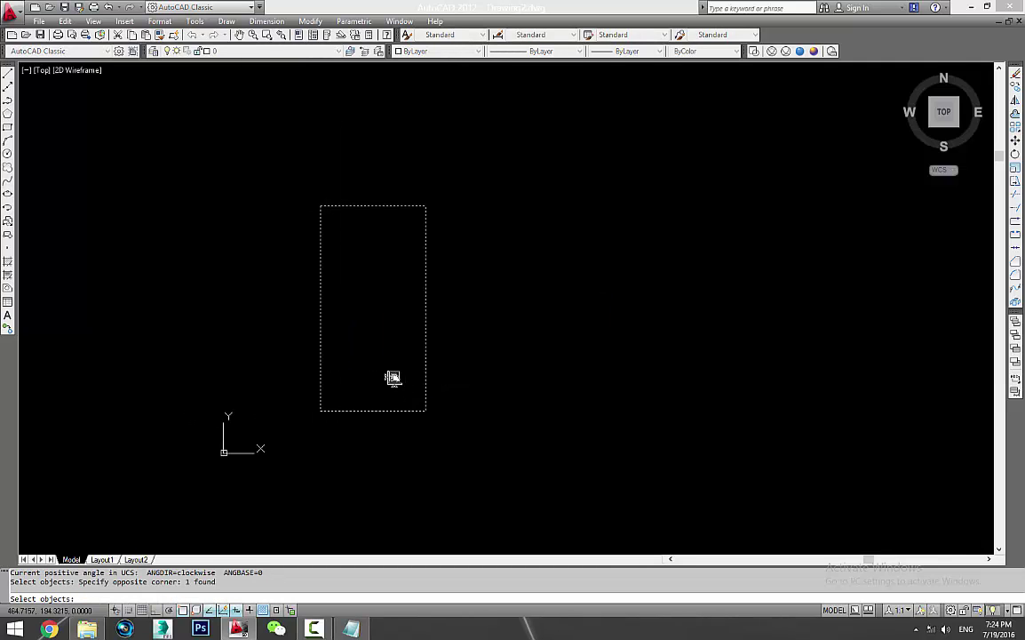
pyautogui.write('ro')
pyautogui.press('Return')
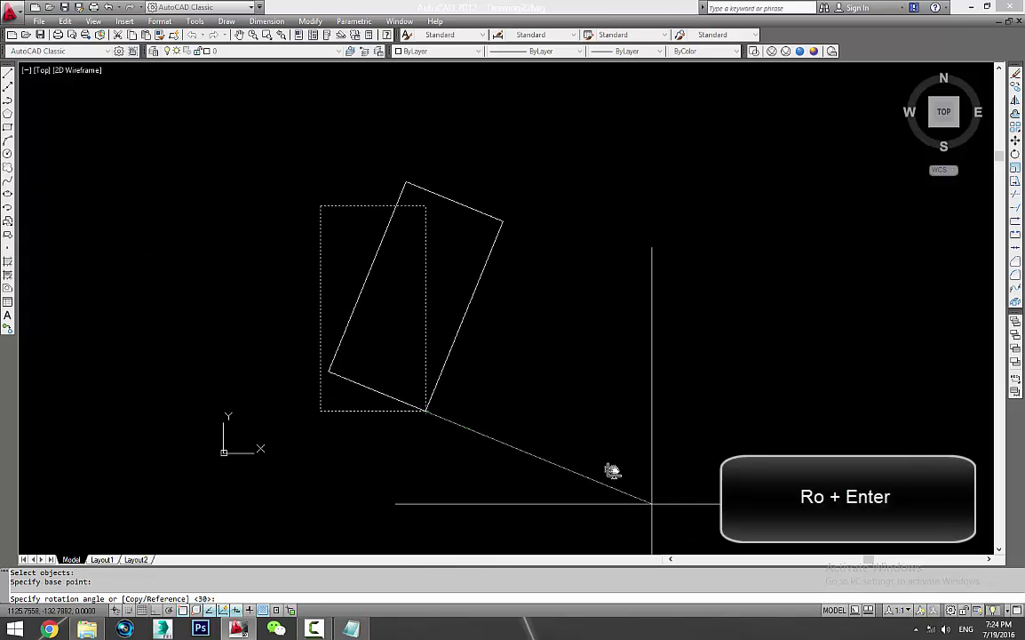
pyautogui.write('c')
pyautogui.press('Return')
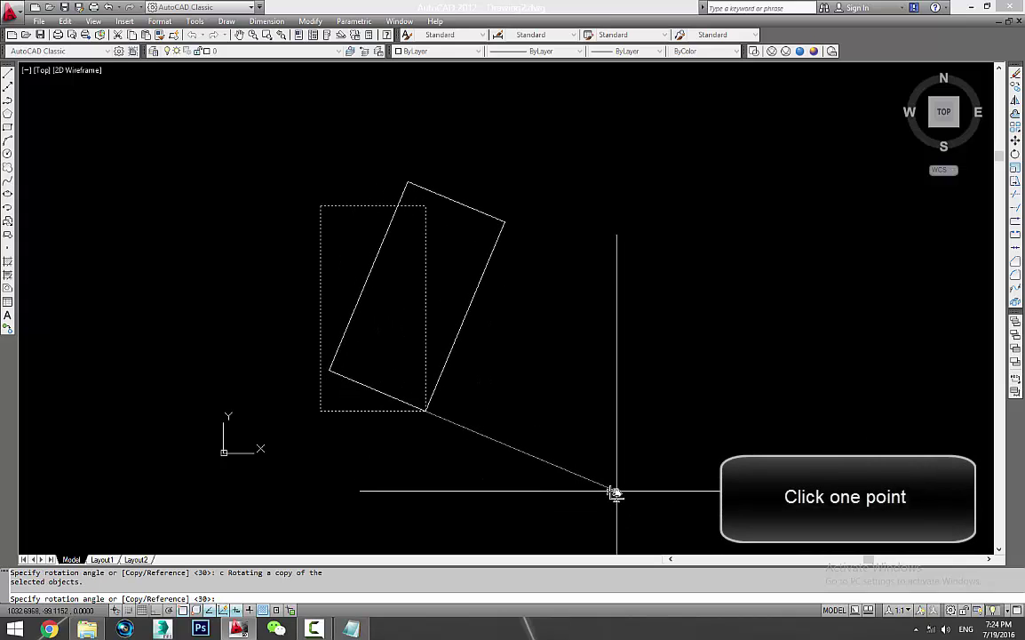
pyautogui.write('60')
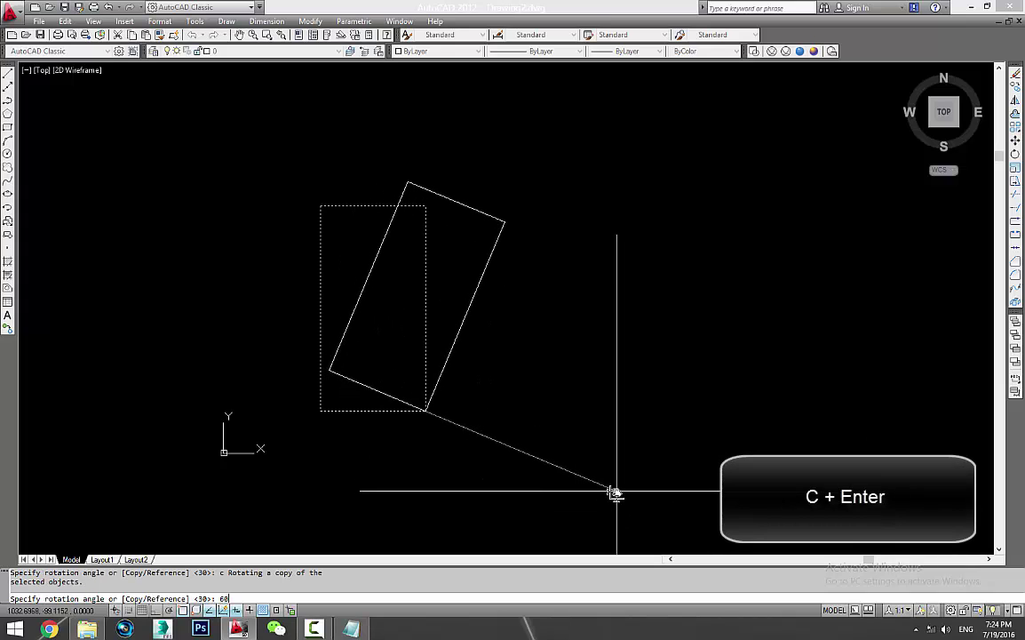
pyautogui.press('Return')
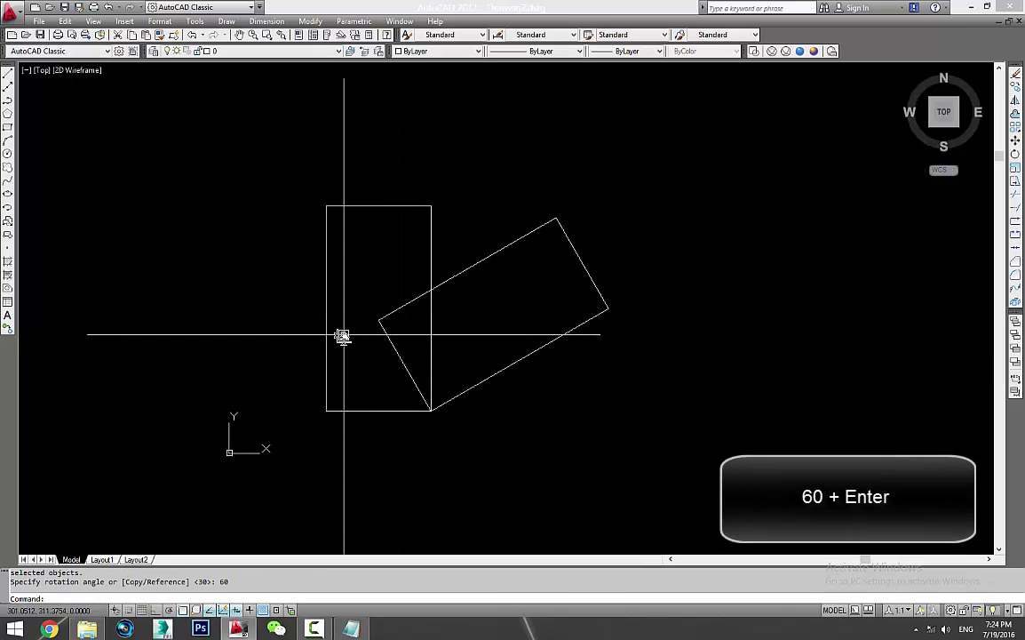
pyautogui.press('Escape')
pyautogui.moveTo(485, 362); pyautogui.dragTo(418, 354)
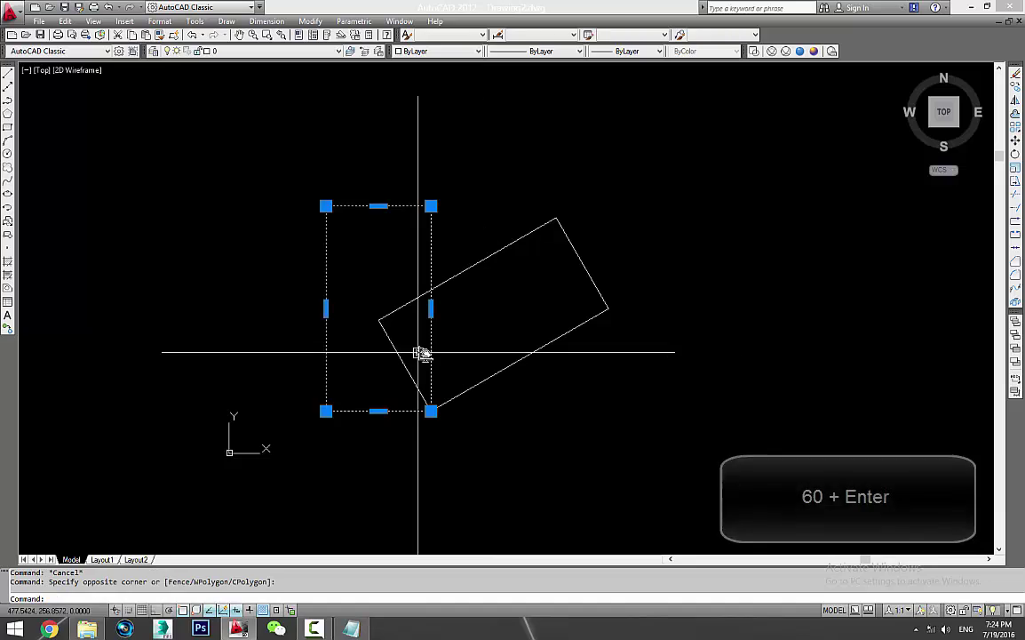
pyautogui.press('Escape')
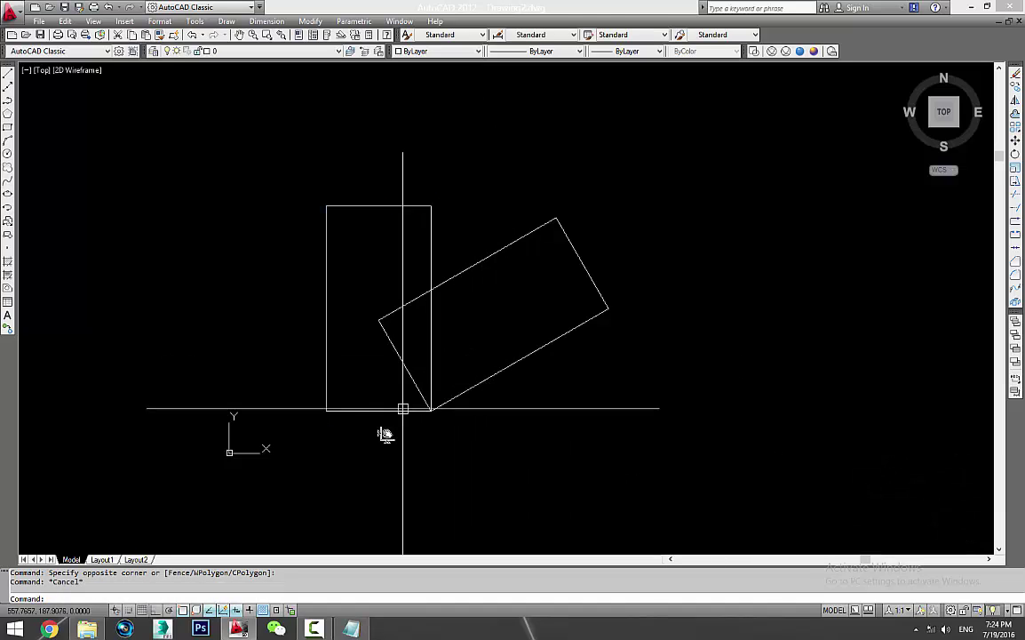
# Window-select the upright rectangle and its 60° copy and erase both
pyautogui.moveTo(469, 522); pyautogui.dragTo(342, 359)
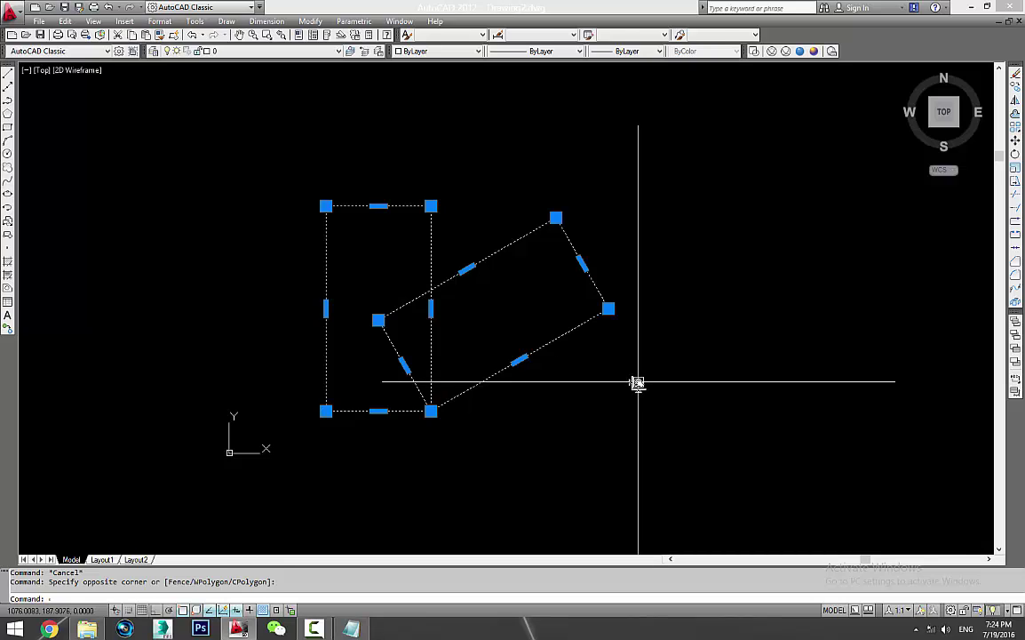
pyautogui.write('e')
pyautogui.press('Return')
pyautogui.press('Escape')
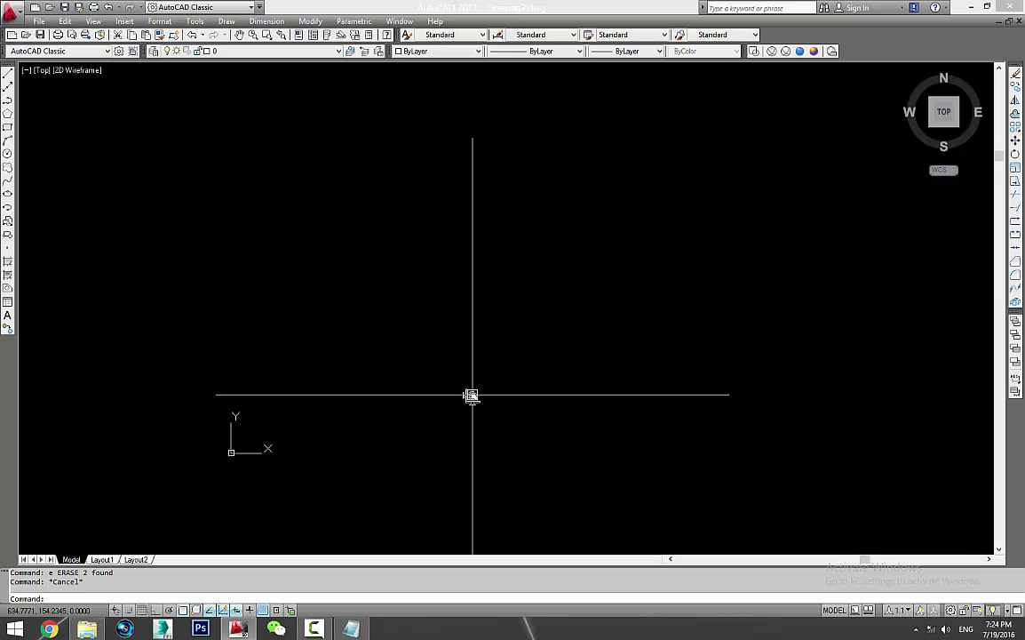
pyautogui.moveTo(474, 396); pyautogui.dragTo(453, 353, button='middle')
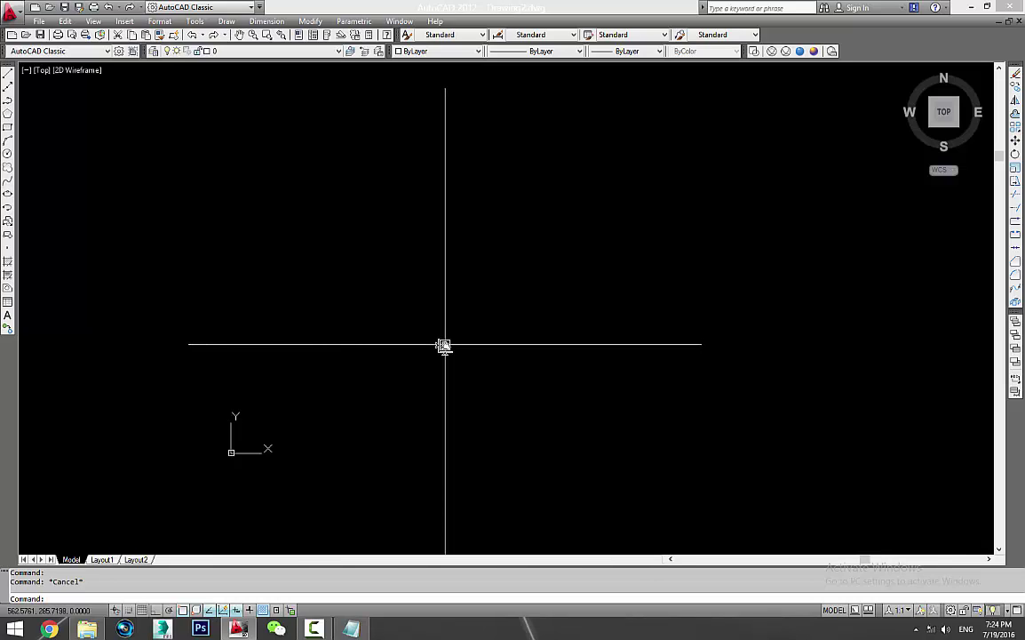
pyautogui.write('l')
# Draw a triangle from three connected lines back to its starting corner
pyautogui.press('Return')
pyautogui.click(380, 397)
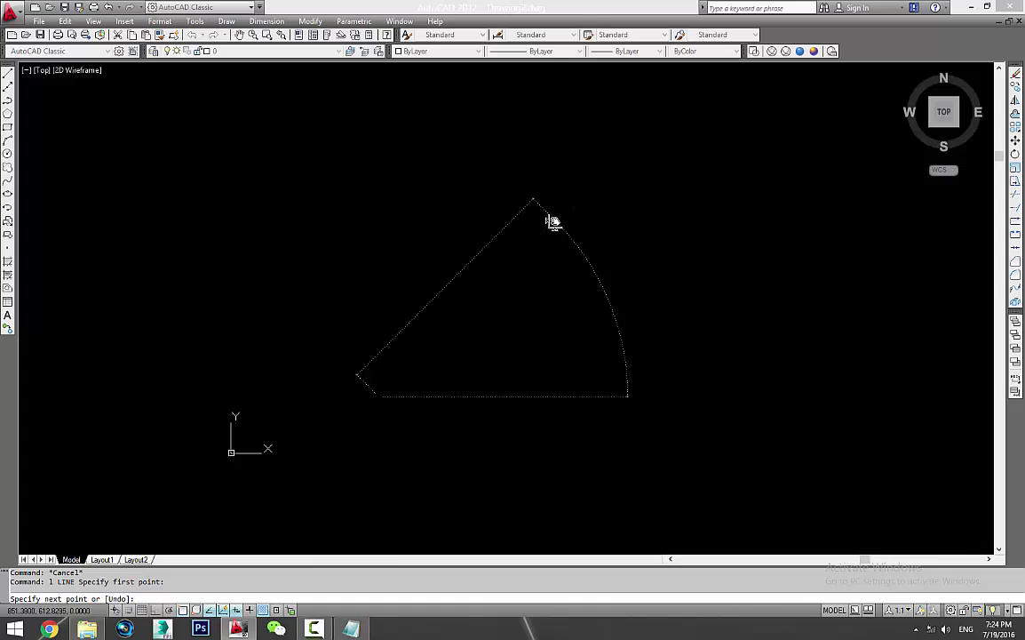
pyautogui.click(556, 219)
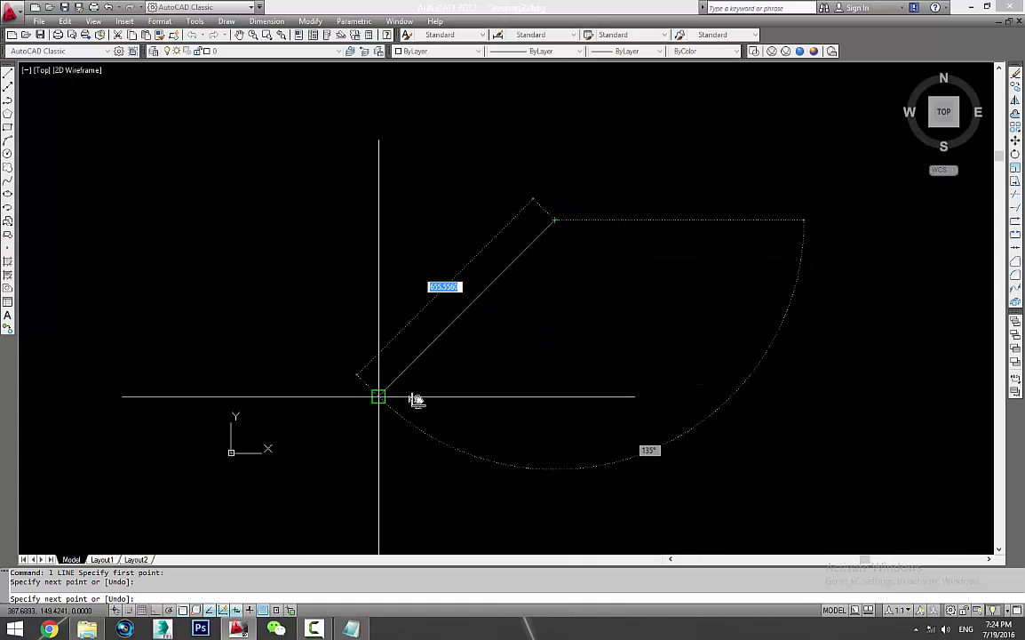
pyautogui.click(657, 396)
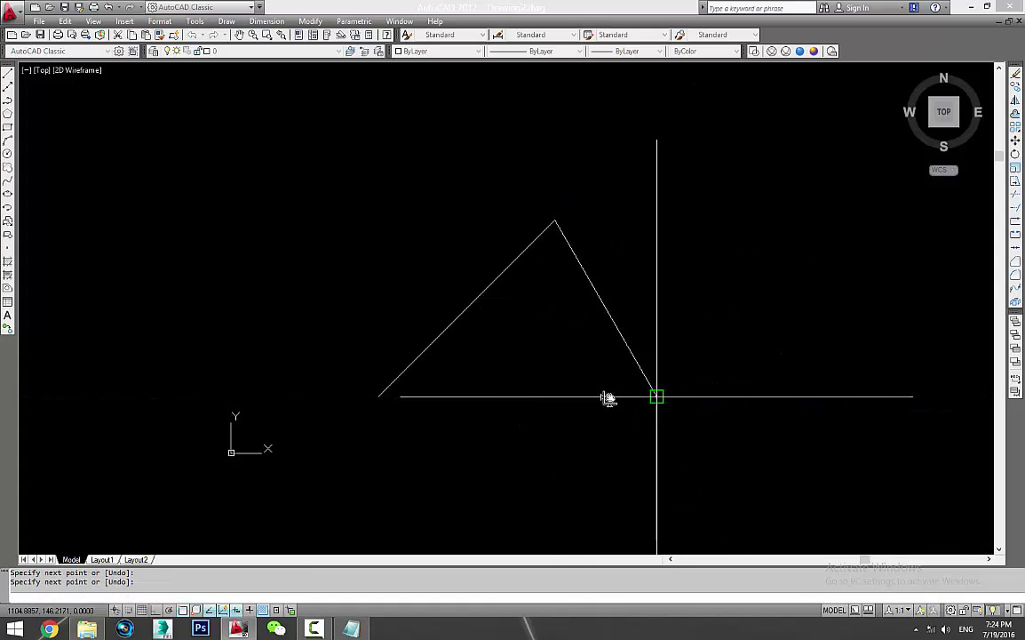
pyautogui.click(379, 397)
pyautogui.press('Escape')
# Select the triangle's three line segments
pyautogui.click(586, 353)
pyautogui.click(533, 417)
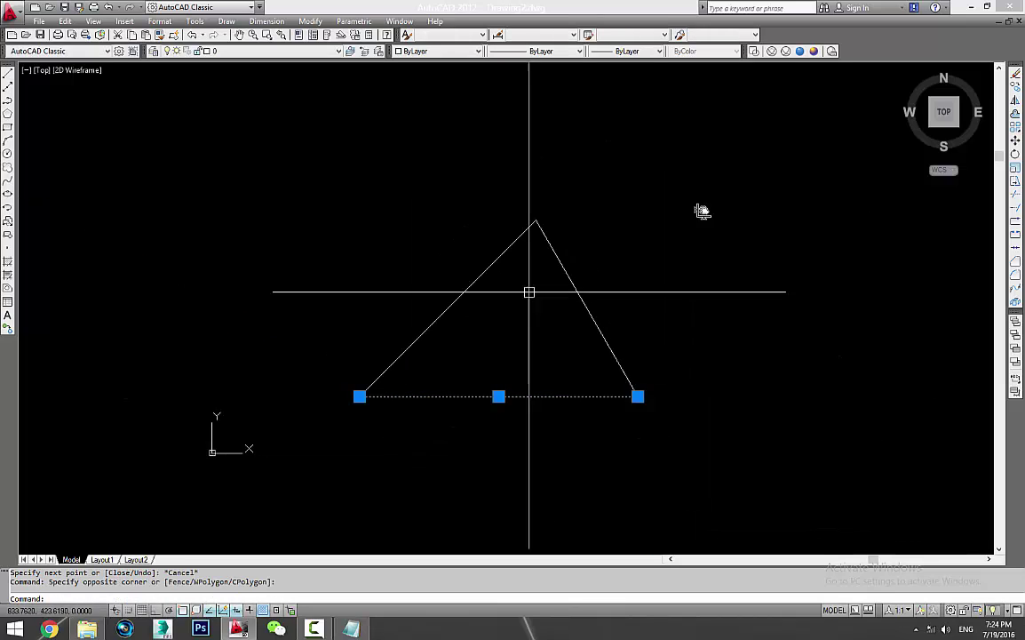
pyautogui.click(675, 293)
pyautogui.click(462, 320)
pyautogui.press('Escape')
pyautogui.moveTo(725, 380); pyautogui.dragTo(706, 380, button='middle')
pyautogui.click(666, 266)
pyautogui.click(358, 438)
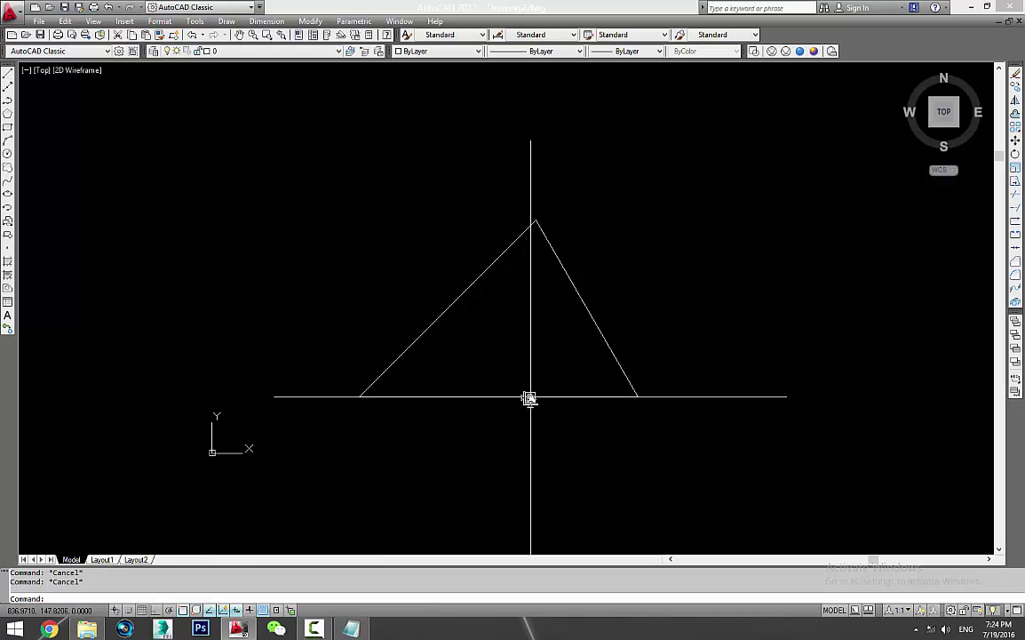
pyautogui.write('pl')
# Trace the triangle as a single closed polyline
pyautogui.press('Return')
pyautogui.click(359, 395)
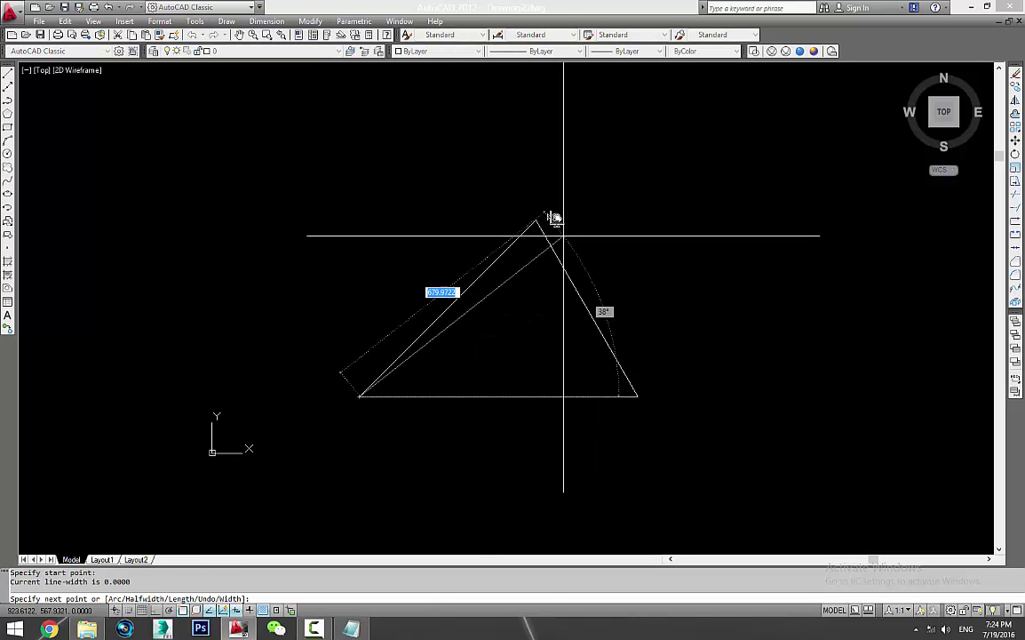
pyautogui.click(535, 218)
pyautogui.click(637, 396)
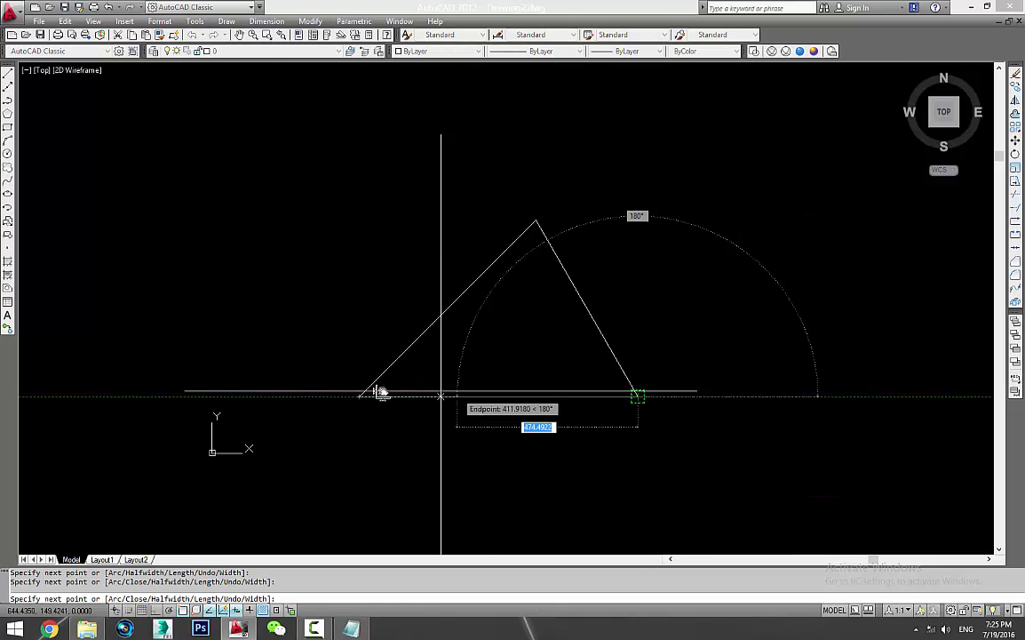
pyautogui.click(350, 395)
pyautogui.press('Return')
# Move the polyline triangle higher up, away from the original lines
pyautogui.click(556, 395)
pyautogui.write('m')
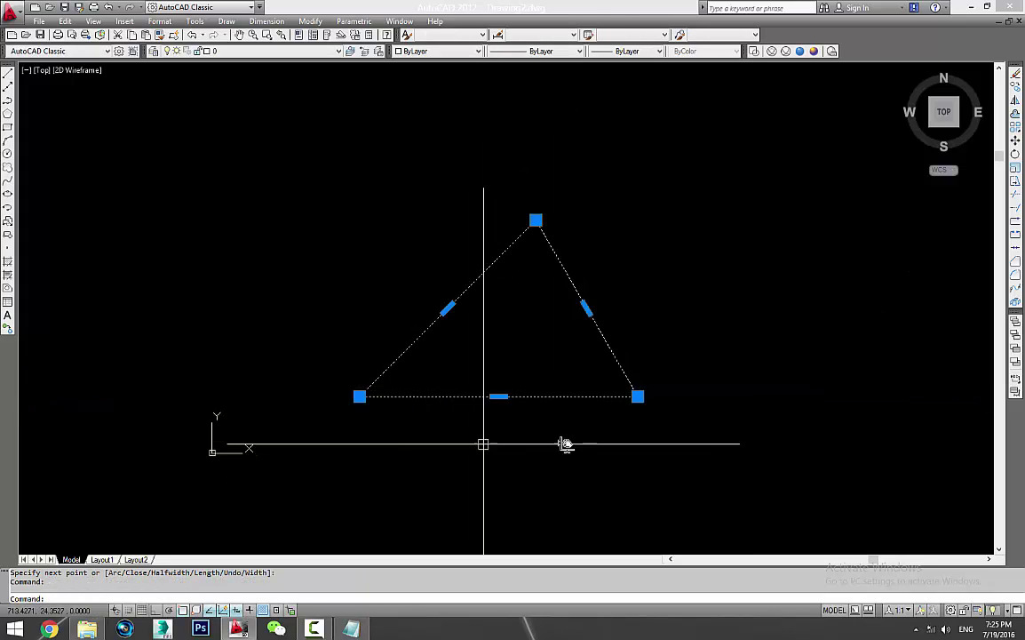
pyautogui.press('Return')
pyautogui.click(668, 338)
pyautogui.click(693, 130)
pyautogui.click(759, 229)
# Erase the leftover line triangle and zoom to the drawing extents
pyautogui.click(336, 464)
pyautogui.write('e')
pyautogui.press('Return')
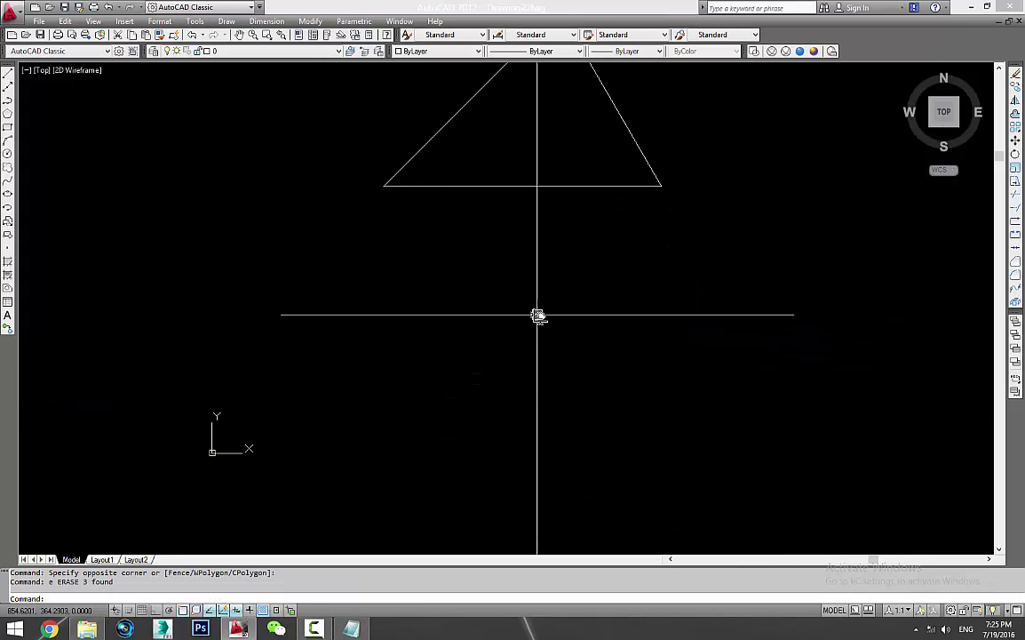
pyautogui.moveTo(553, 257); pyautogui.dragTo(661, 421, button='middle')
pyautogui.write('z')
pyautogui.press('Return')
pyautogui.write('e')
pyautogui.press('Return')
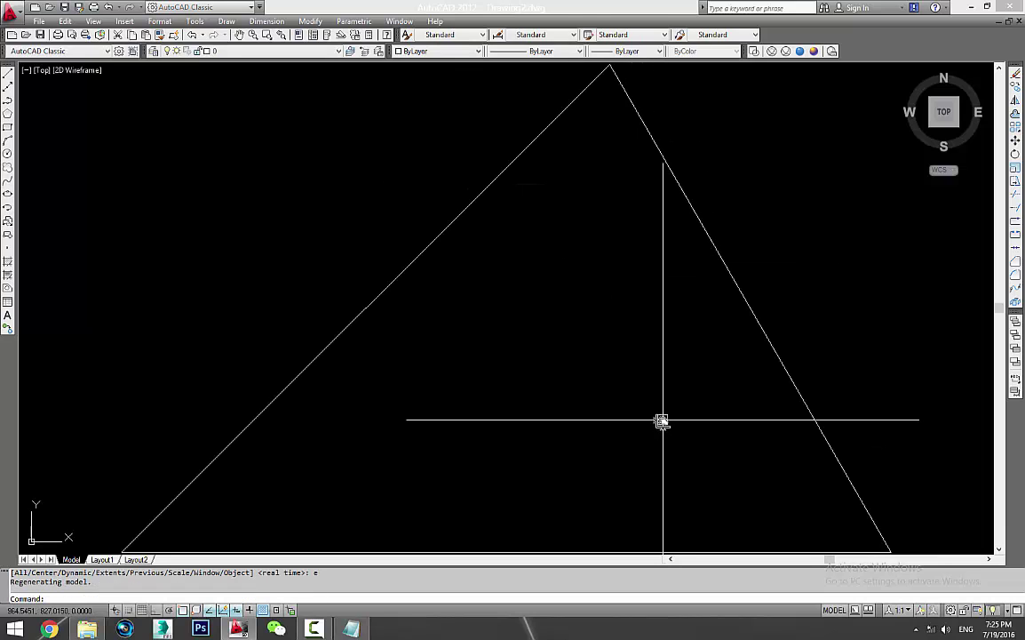
pyautogui.scroll(-3, 646, 288)
pyautogui.scroll(-2, 646, 288)
# Copy the polyline triangle horizontally to the right with Ortho on
pyautogui.moveTo(533, 382)
pyautogui.mouseDown()
pyautogui.moveTo(459, 343)
pyautogui.moveTo(485, 347)
pyautogui.mouseUp()
pyautogui.write('c')
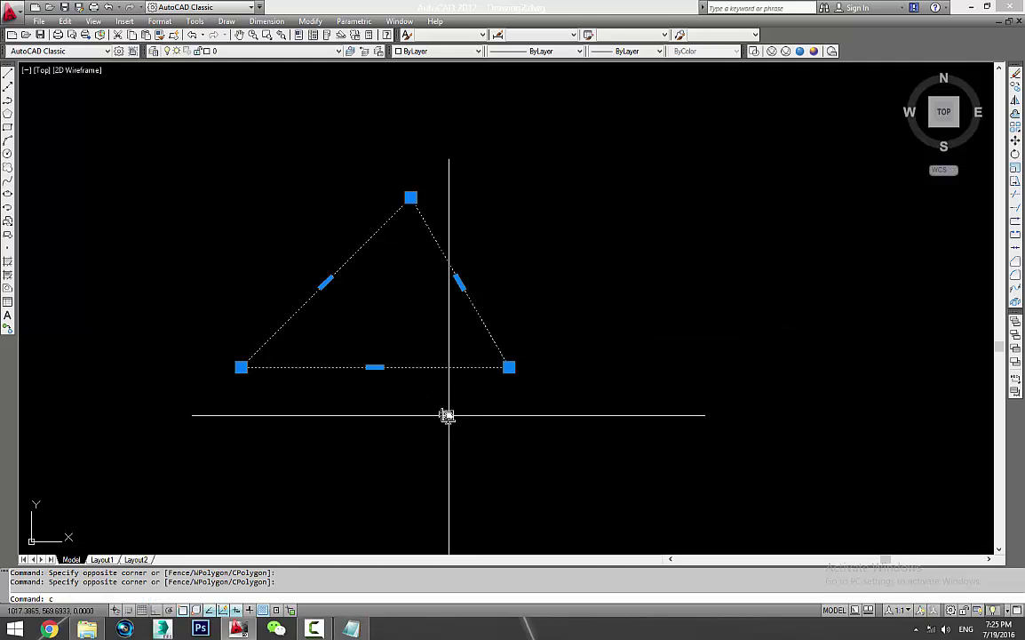
pyautogui.write('o')
pyautogui.press('Return')
pyautogui.click(183, 441)
pyautogui.press('F8')
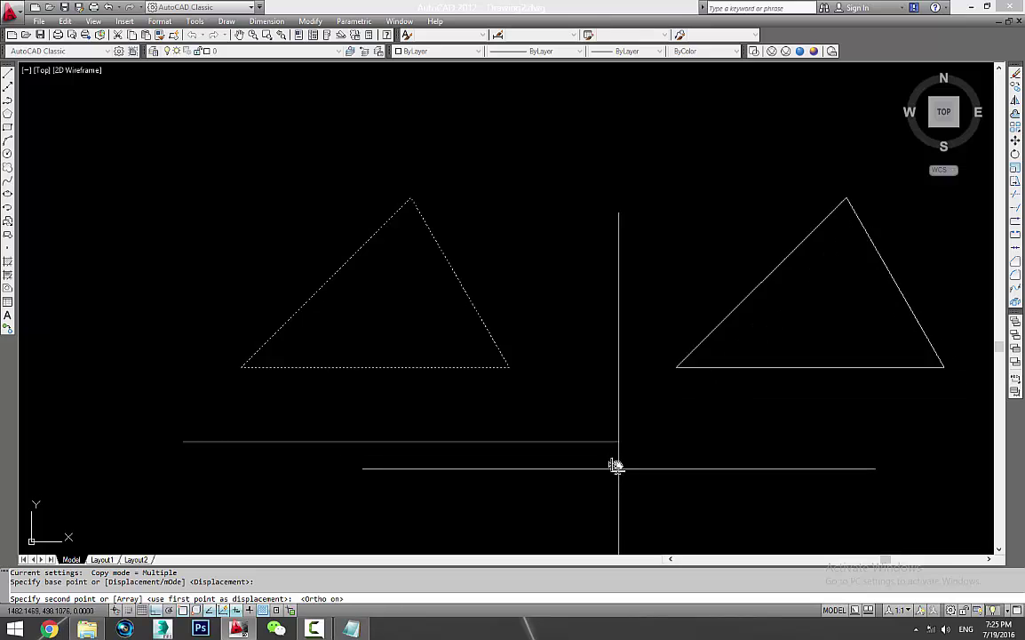
pyautogui.click(503, 451)
pyautogui.press('Escape')
# Select the left triangle for scaling
pyautogui.click(508, 457)
pyautogui.click(337, 270)
pyautogui.moveTo(459, 321)
pyautogui.mouseDown(button='middle')
pyautogui.moveTo(477, 338)
pyautogui.moveTo(493, 329)
pyautogui.mouseUp(button='middle')
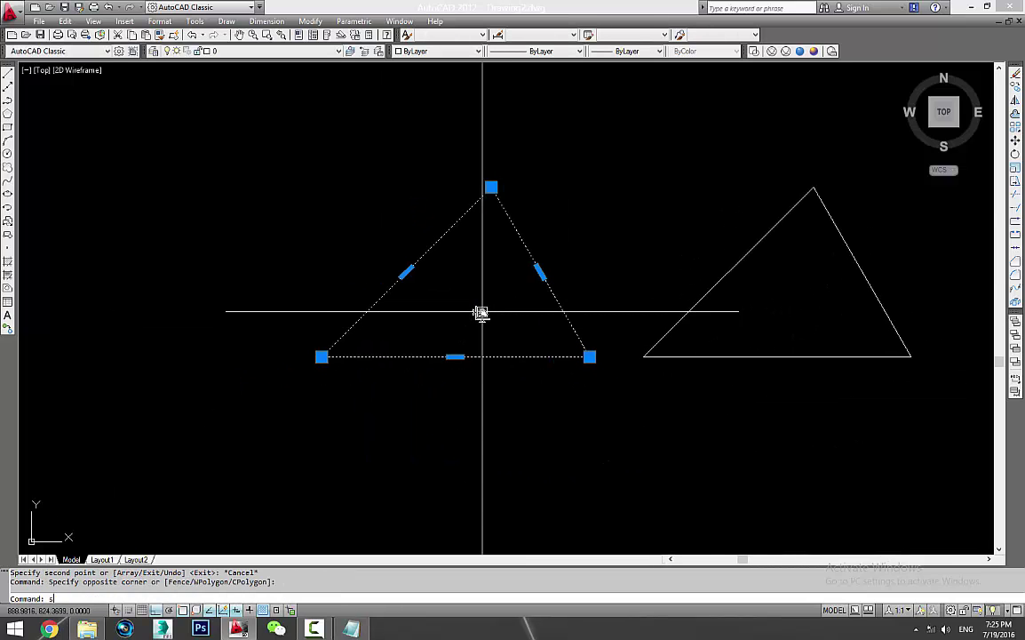
# Scale the left triangle by a factor of 2 about its bottom-left corner
pyautogui.write('sc')
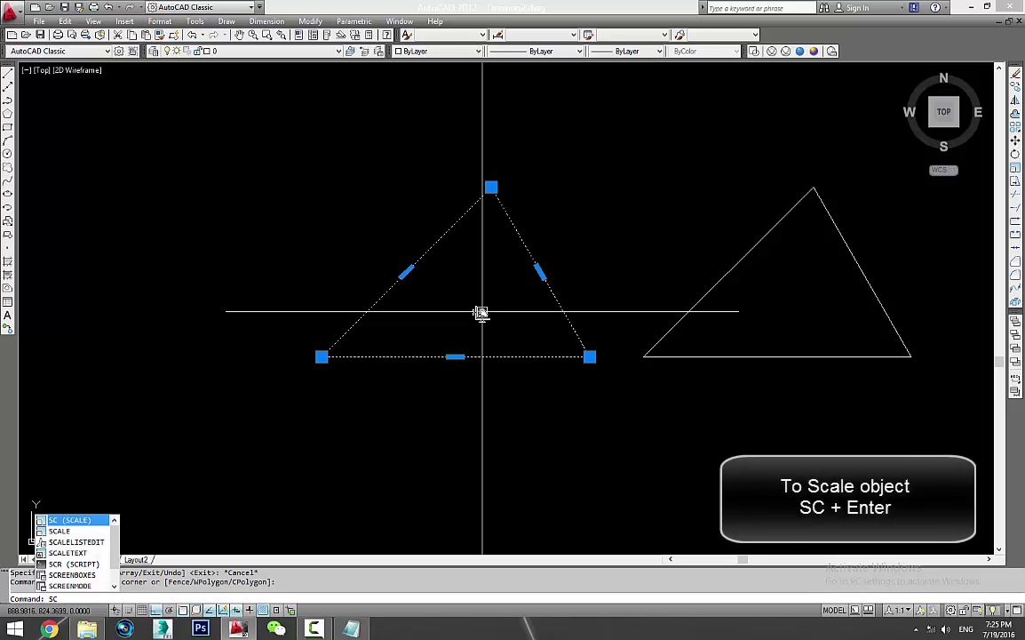
pyautogui.press('Return')
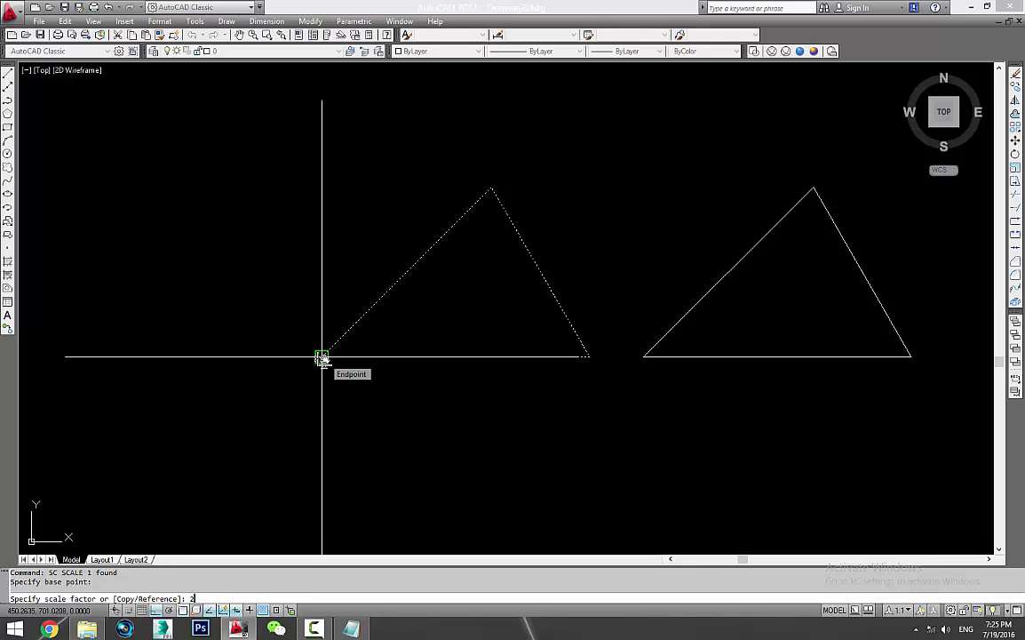
pyautogui.press('Return')
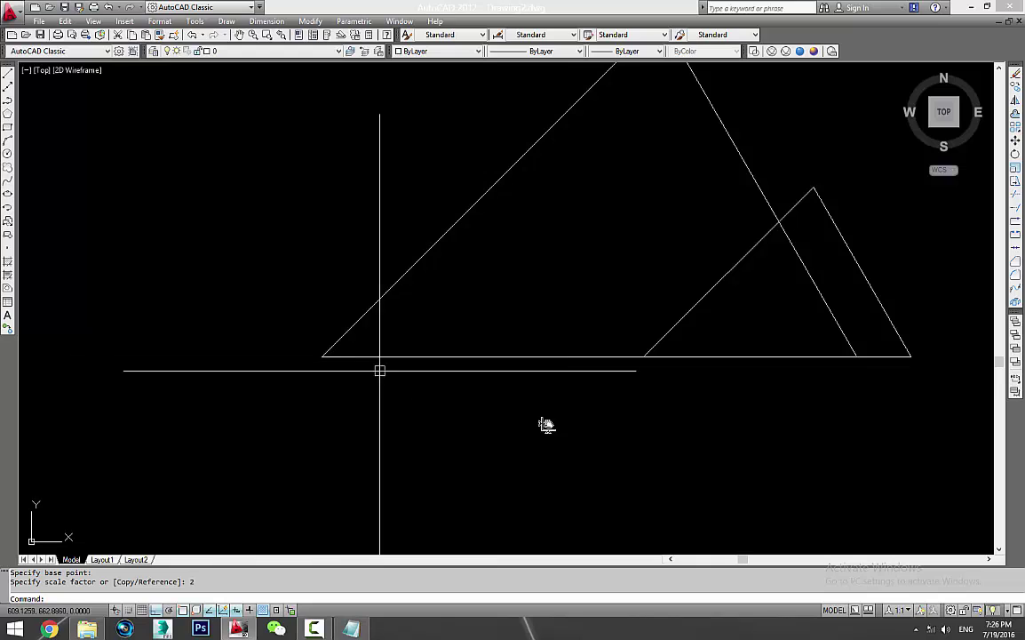
pyautogui.moveTo(549, 425); pyautogui.dragTo(274, 441, button='middle')
pyautogui.scroll(-5, 497, 370)
pyautogui.scroll(5, 613, 291)
# Move the small triangle to a new spot on the right
pyautogui.moveTo(613, 290); pyautogui.dragTo(576, 343)
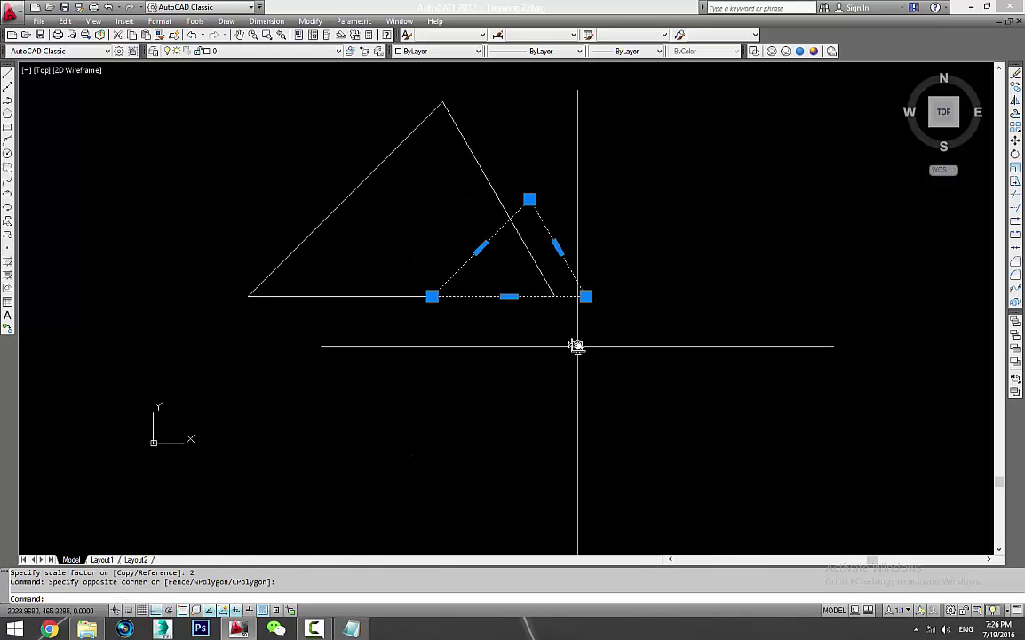
pyautogui.moveTo(577, 343); pyautogui.dragTo(548, 417, button='middle')
pyautogui.write('m')
pyautogui.press('Return')
pyautogui.click(426, 446)
pyautogui.click(567, 447)
pyautogui.press('Escape')
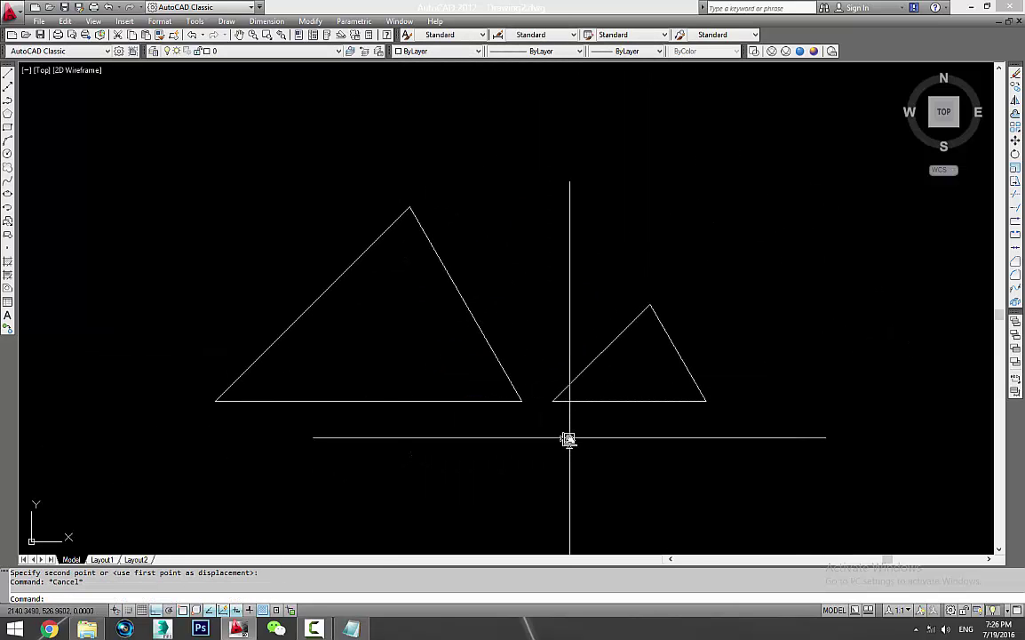
# Copy the small triangle further to the right
pyautogui.write('s')
pyautogui.press('Return')
pyautogui.click(603, 439)
pyautogui.click(597, 460)
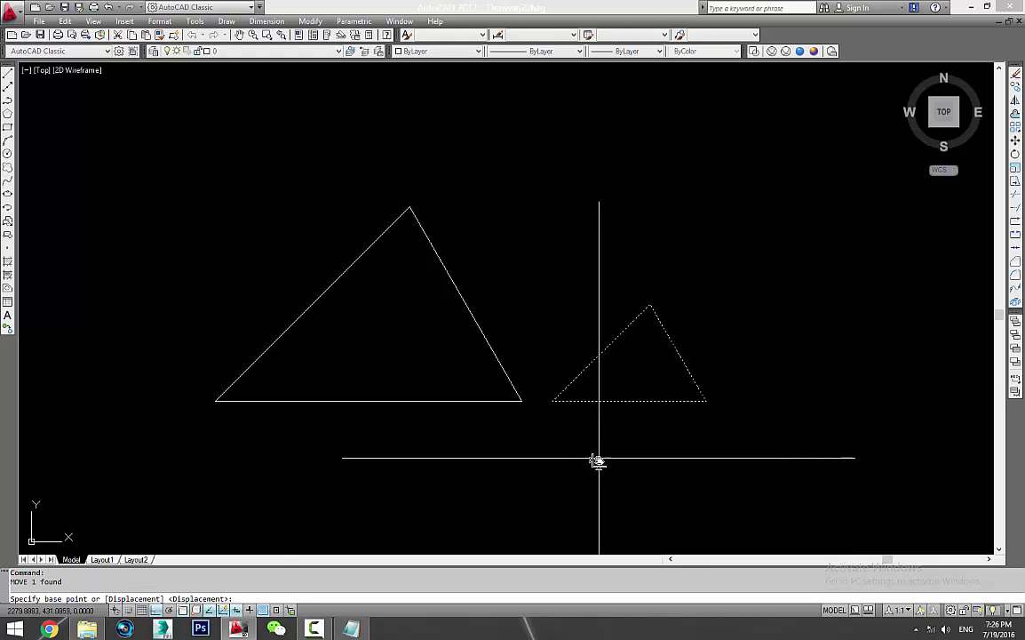
pyautogui.press('Return')
pyautogui.press('Escape')
pyautogui.write('co')
pyautogui.press('Return')
pyautogui.click(599, 446)
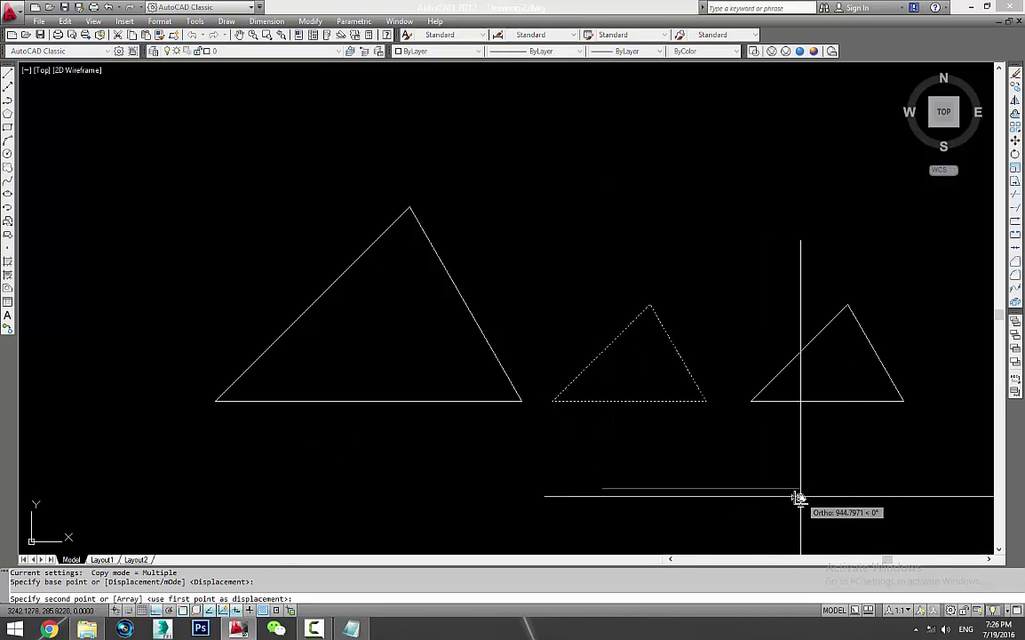
pyautogui.click(800, 496)
pyautogui.press('Escape')
# Scale the rightmost triangle by 0.5 from its left corner
pyautogui.write('sc')
pyautogui.press('Return')
pyautogui.click(839, 389)
pyautogui.press('Return')
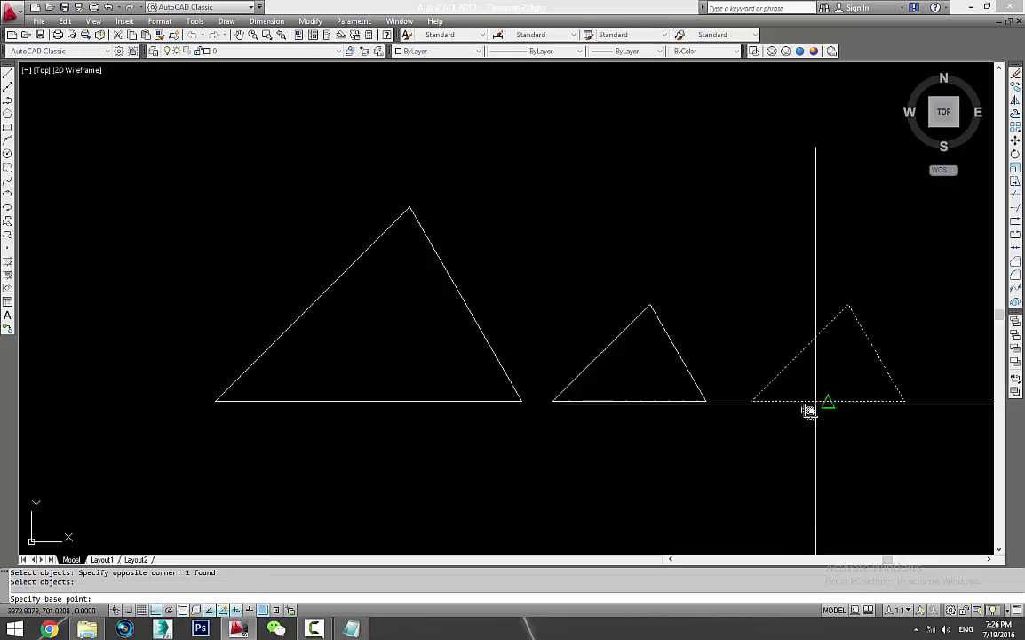
pyautogui.click(754, 401)
pyautogui.press('Return')
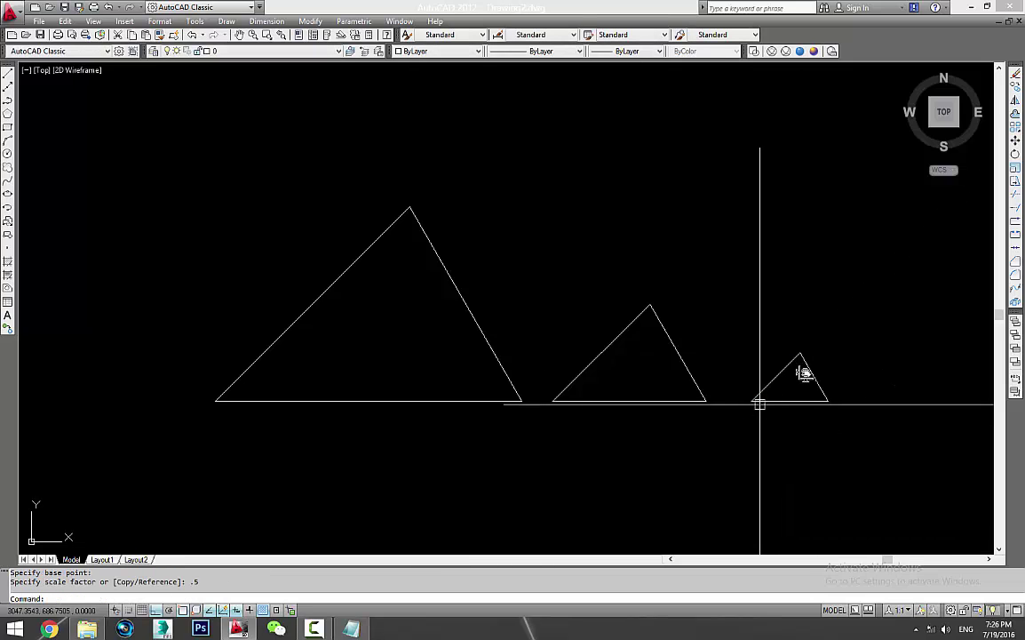
pyautogui.scroll(-3, 842, 343)
pyautogui.scroll(2, 897, 354)
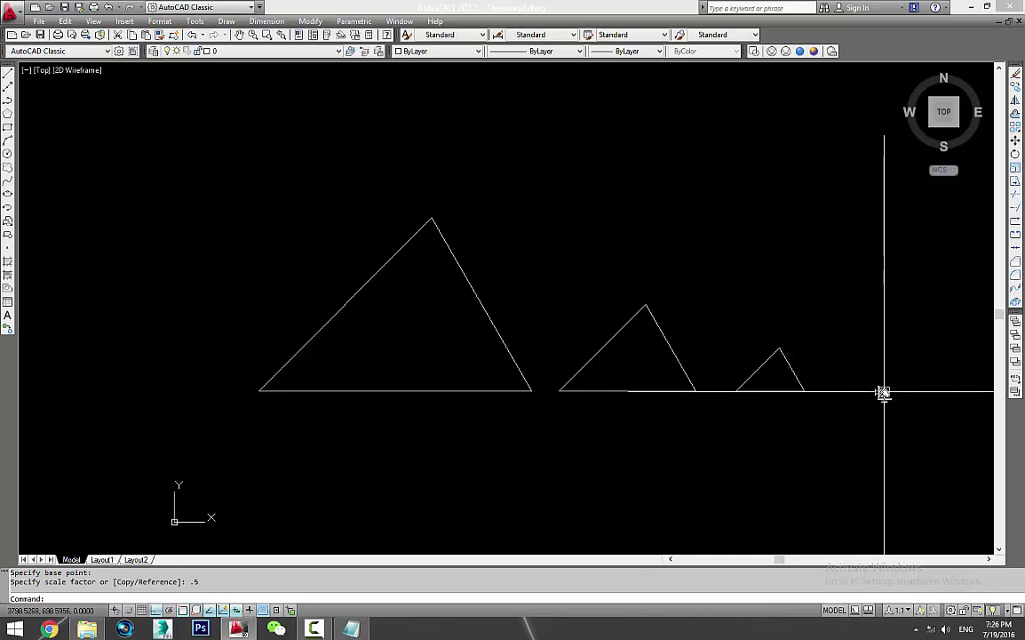
pyautogui.moveTo(705, 366); pyautogui.dragTo(657, 388, button='middle')
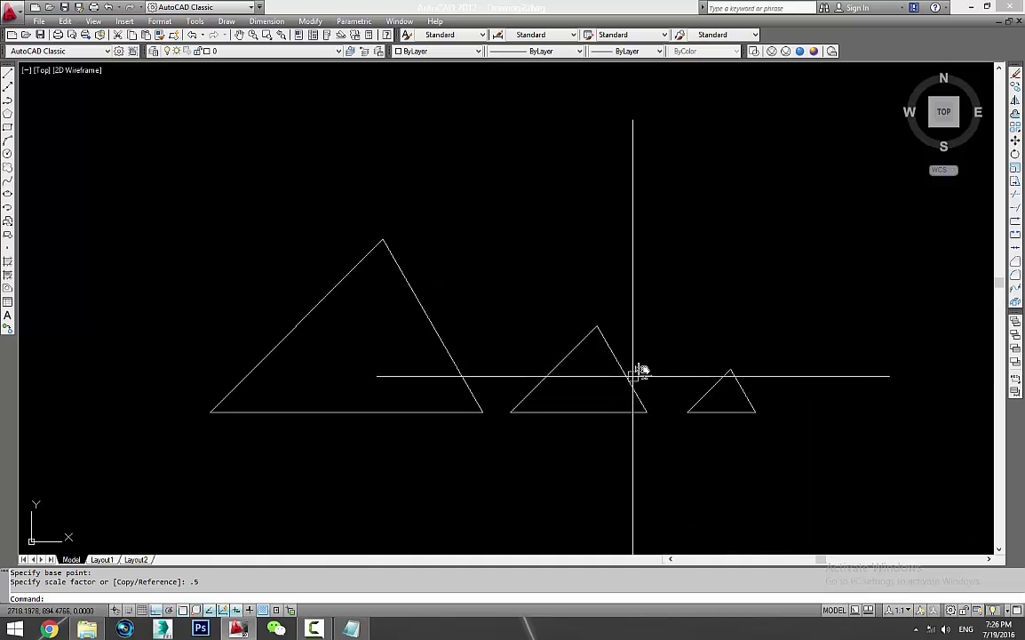
pyautogui.write('rec')
pyautogui.press('Return')
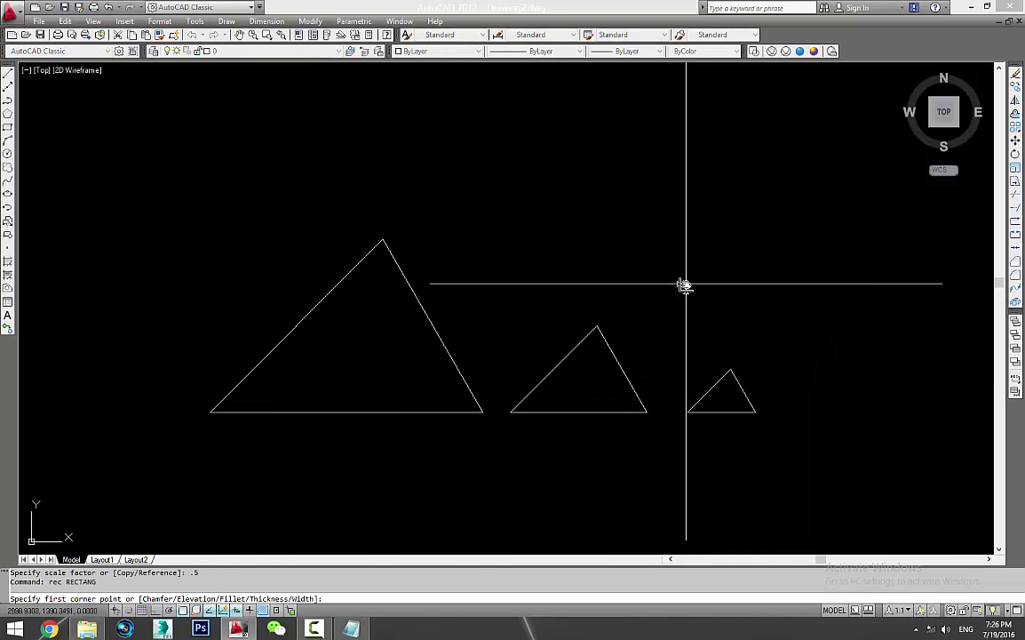
# Draw a tall rectangle above the triangles
pyautogui.moveTo(551, 305); pyautogui.dragTo(645, 378, button='middle')
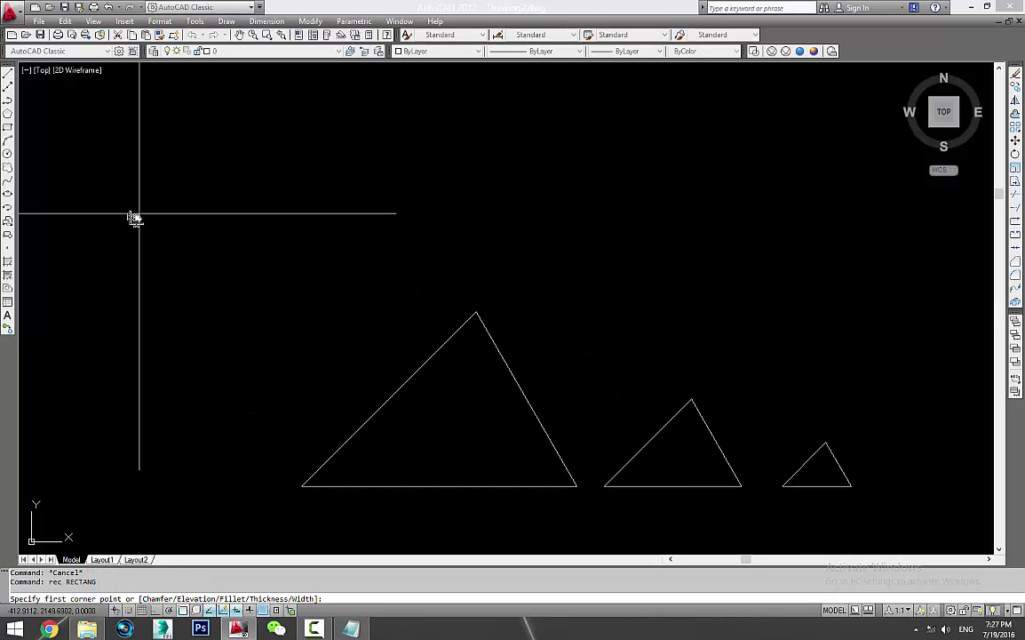
pyautogui.click(211, 119)
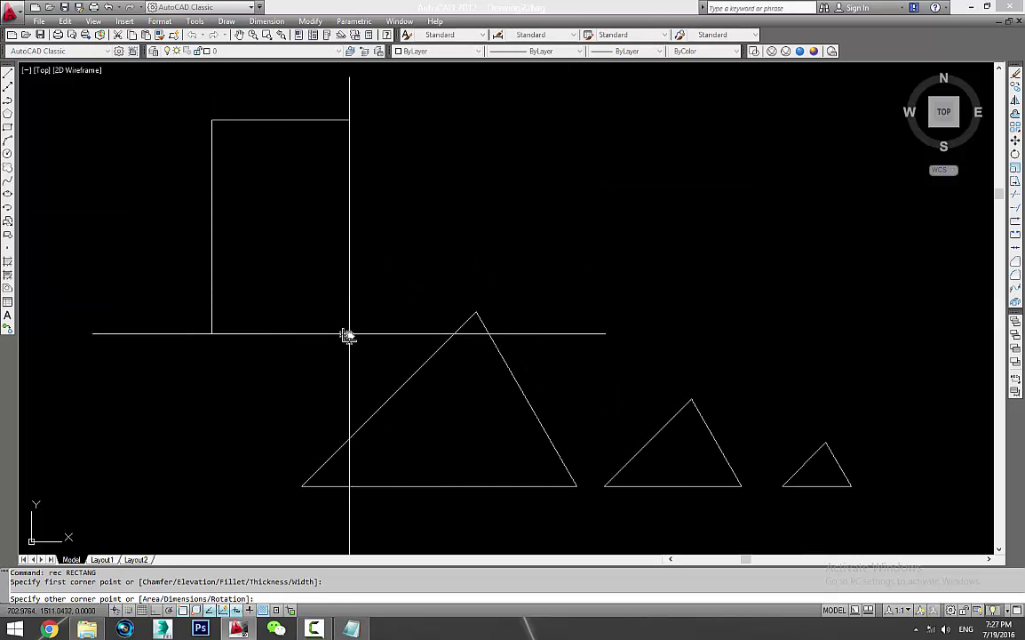
pyautogui.click(349, 334)
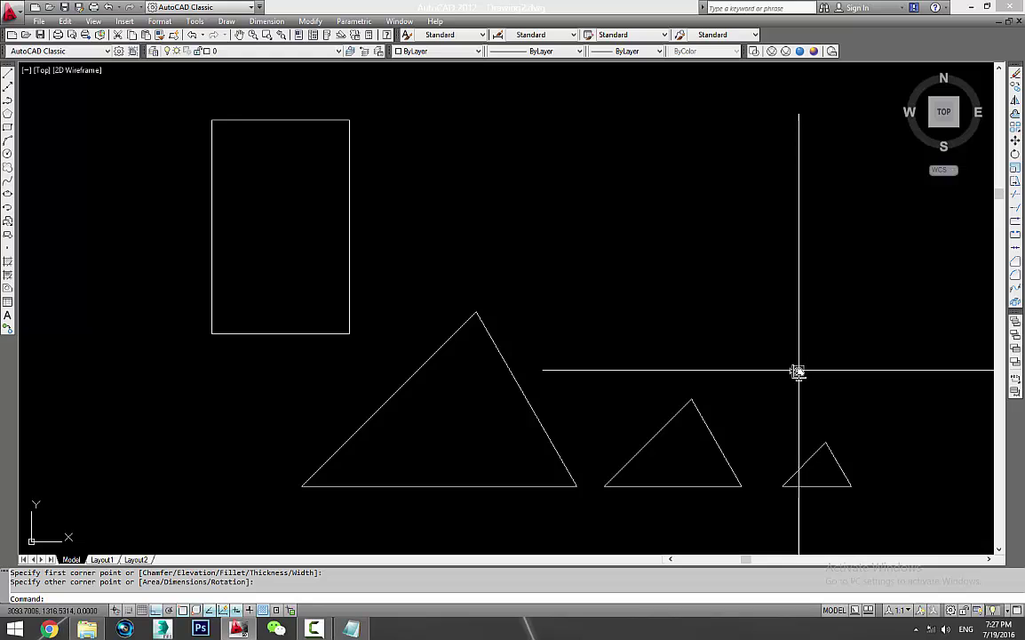
# Move the rectangle so its lower-left corner meets the big triangle's lower-left corner
pyautogui.click(400, 278)
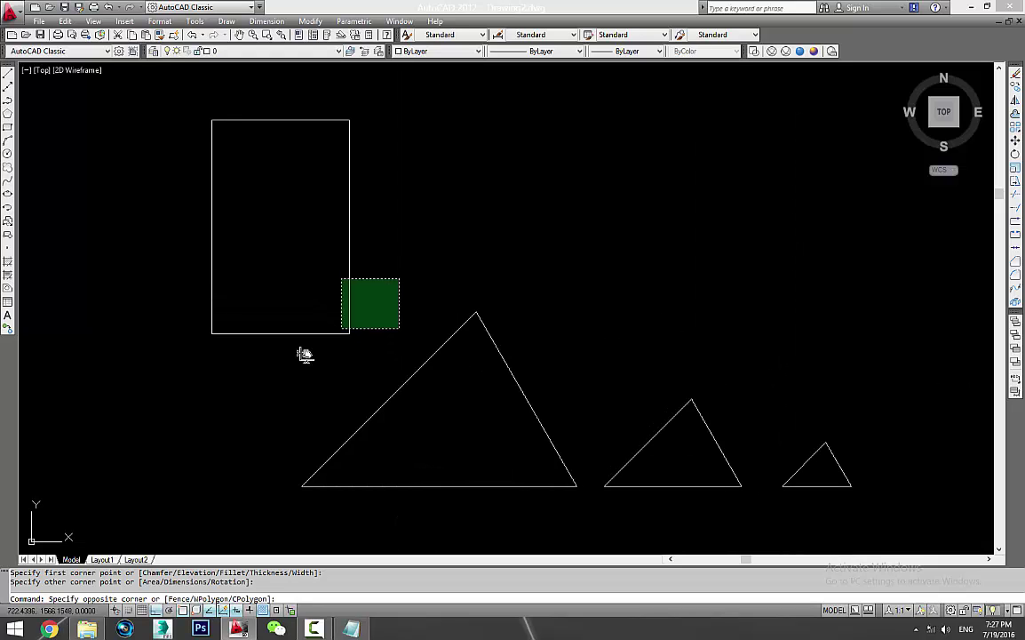
pyautogui.click(304, 354)
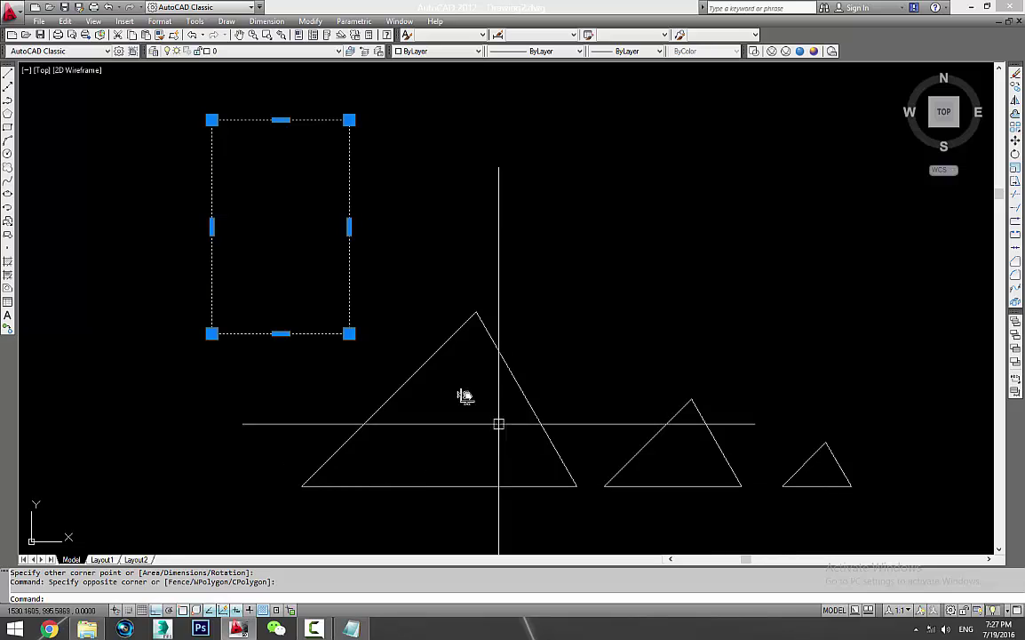
pyautogui.write('m')
pyautogui.press('Return')
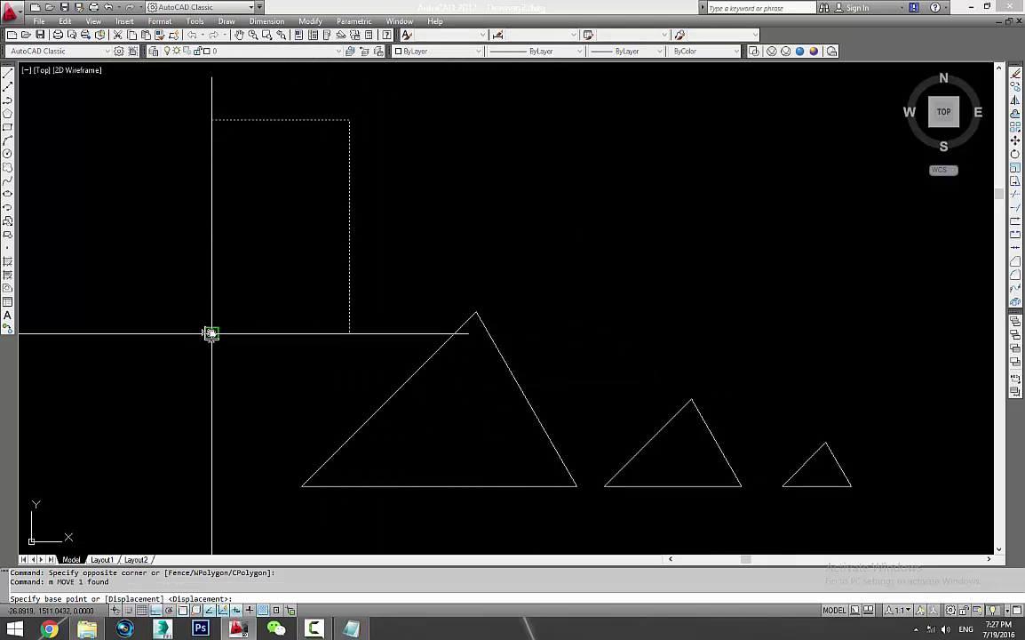
pyautogui.click(211, 333)
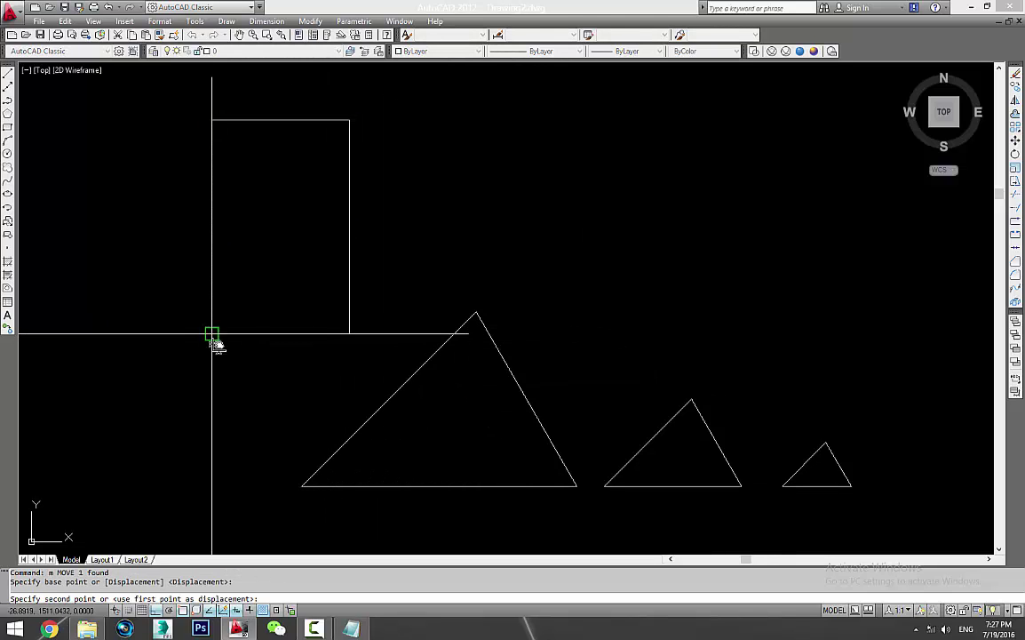
pyautogui.click(302, 486)
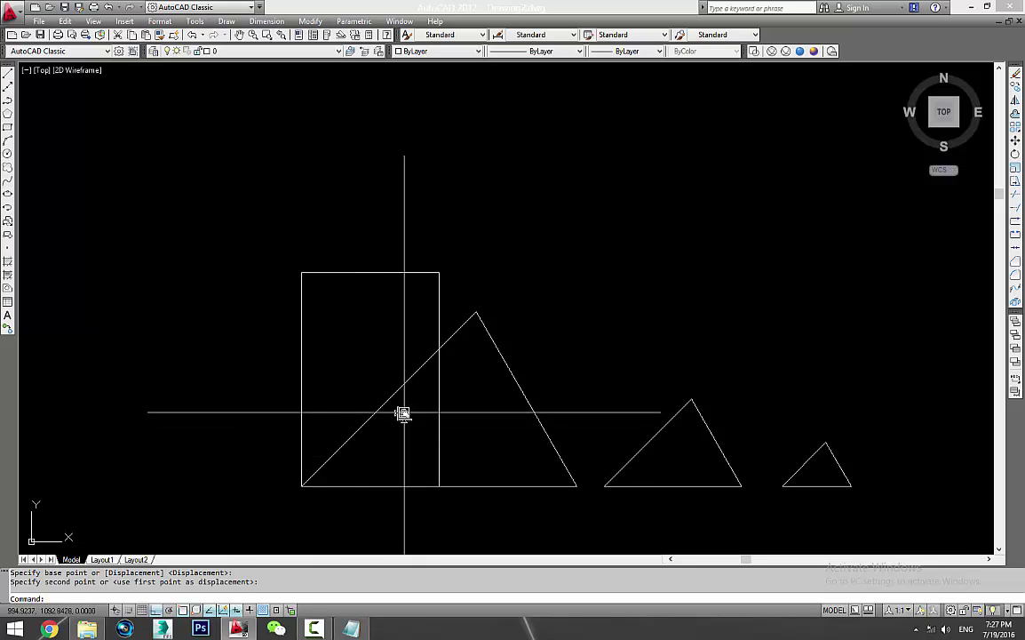
pyautogui.write('sc')
pyautogui.press('Return')
# Scale the rectangle by reference so its width matches the big triangle's base
pyautogui.write('c')
pyautogui.press('Return')
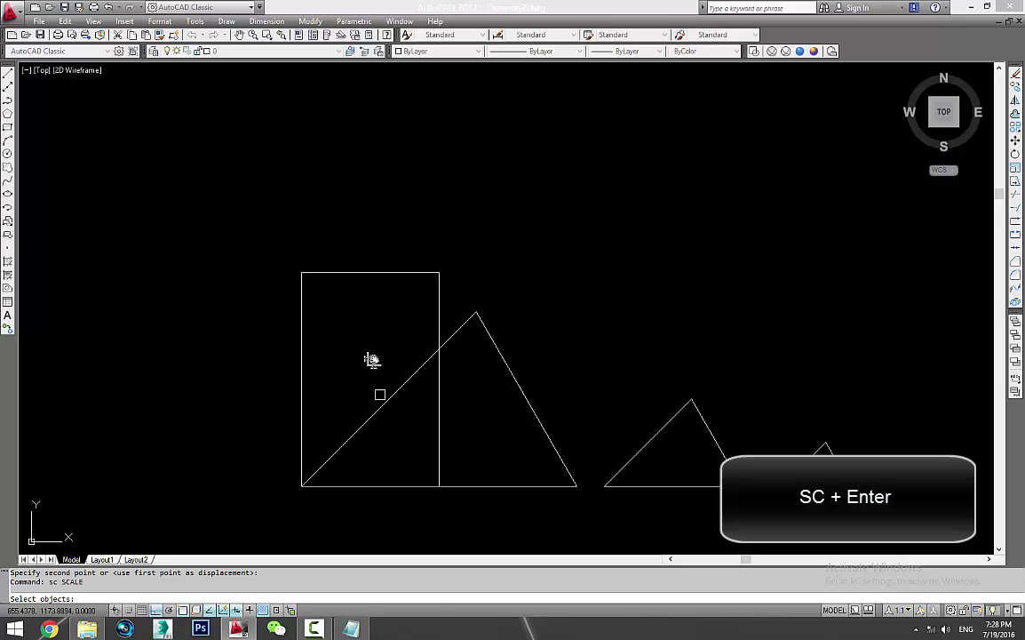
pyautogui.click(395, 275)
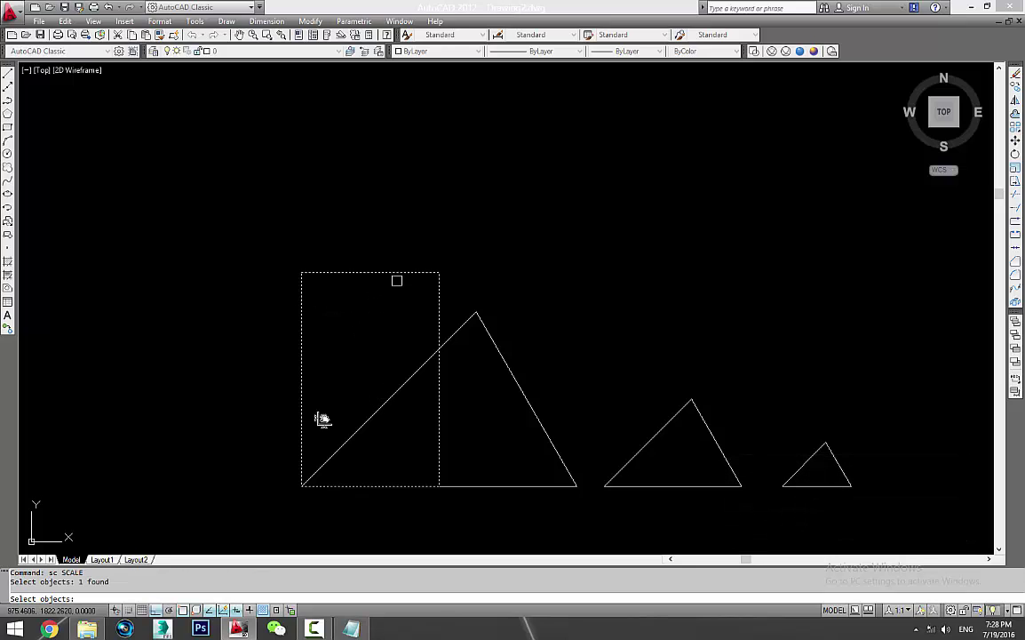
pyautogui.press('Return')
pyautogui.write('r')
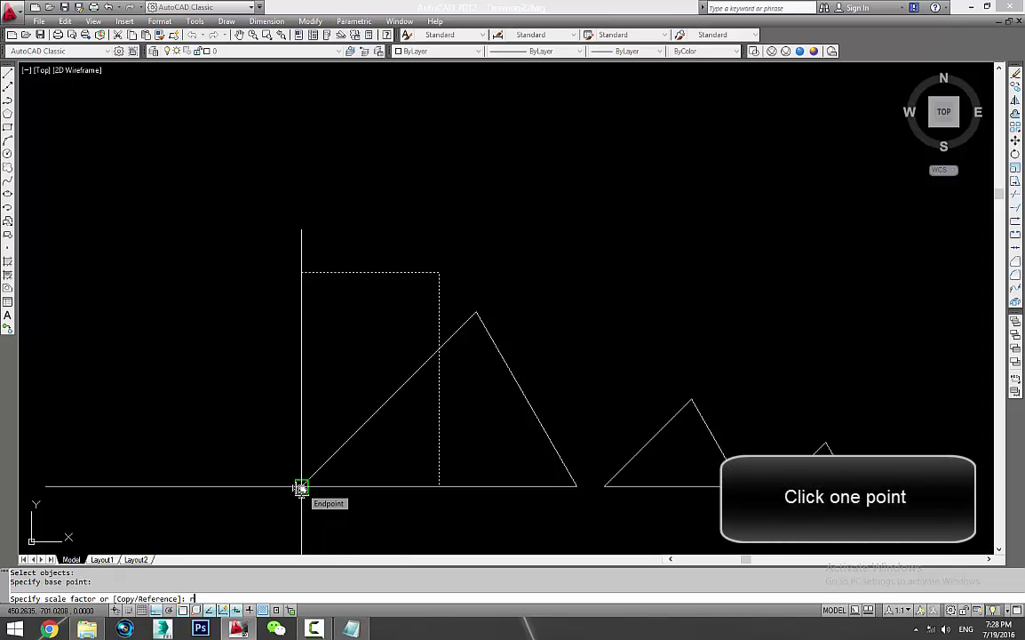
pyautogui.press('Return')
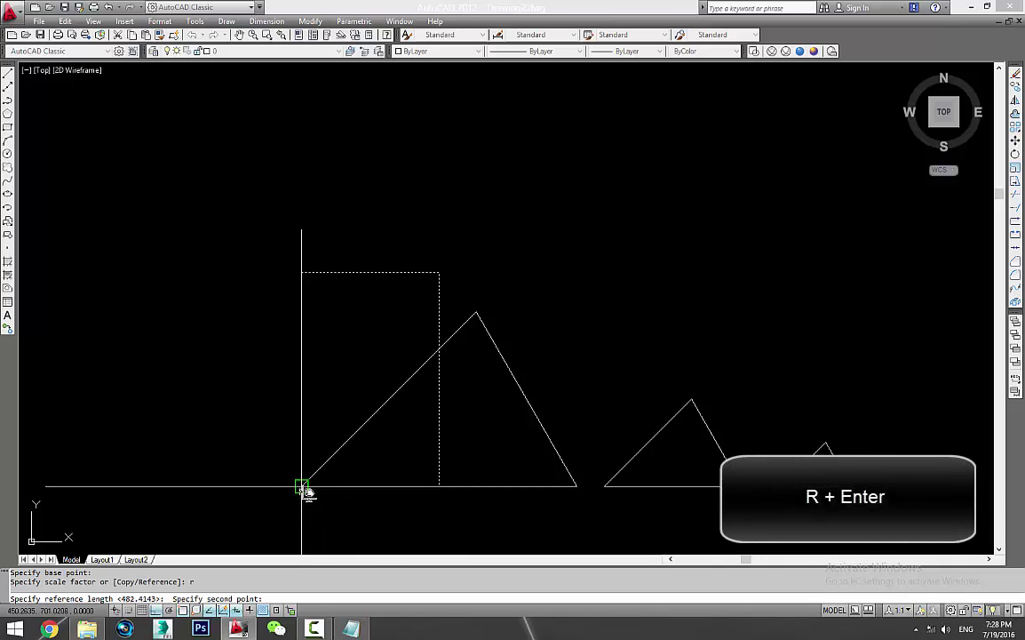
pyautogui.click(438, 487)
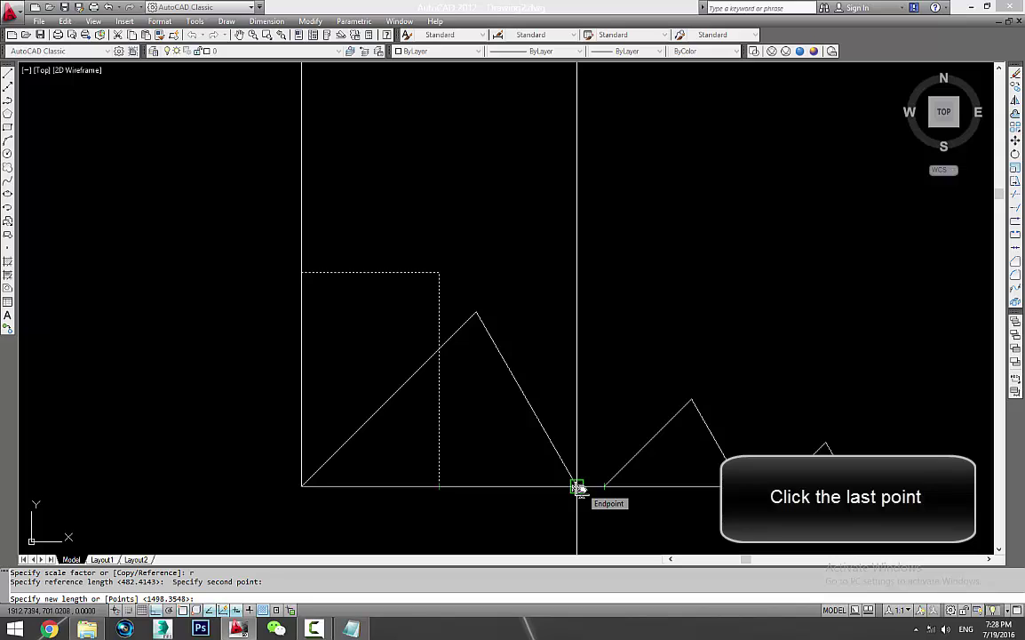
pyautogui.click(578, 487)
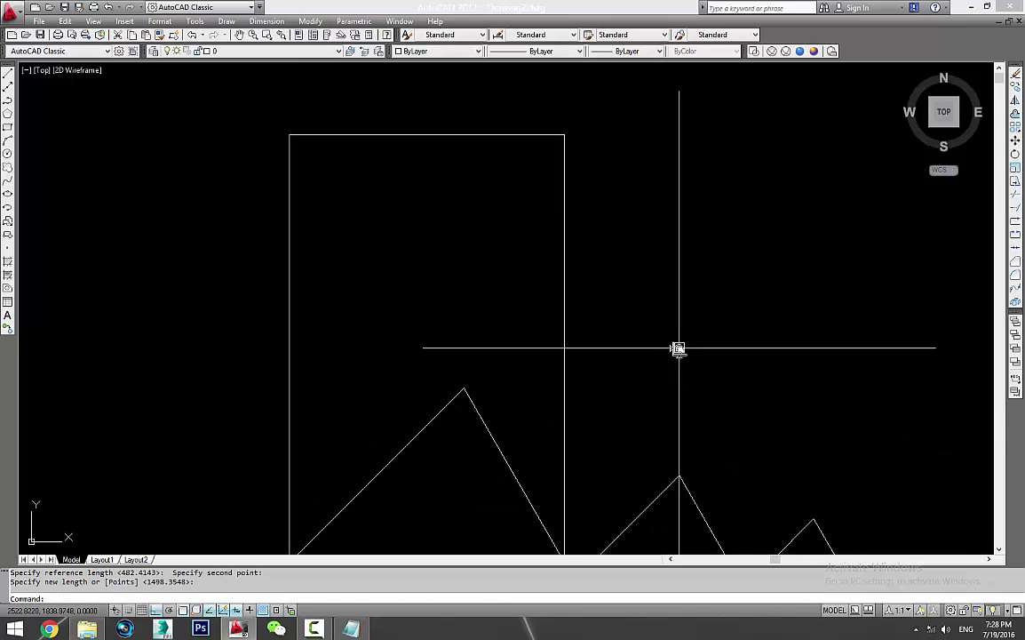
# Window-select the rectangle and all three triangles and erase them
pyautogui.moveTo(675, 400); pyautogui.dragTo(668, 369, button='middle')
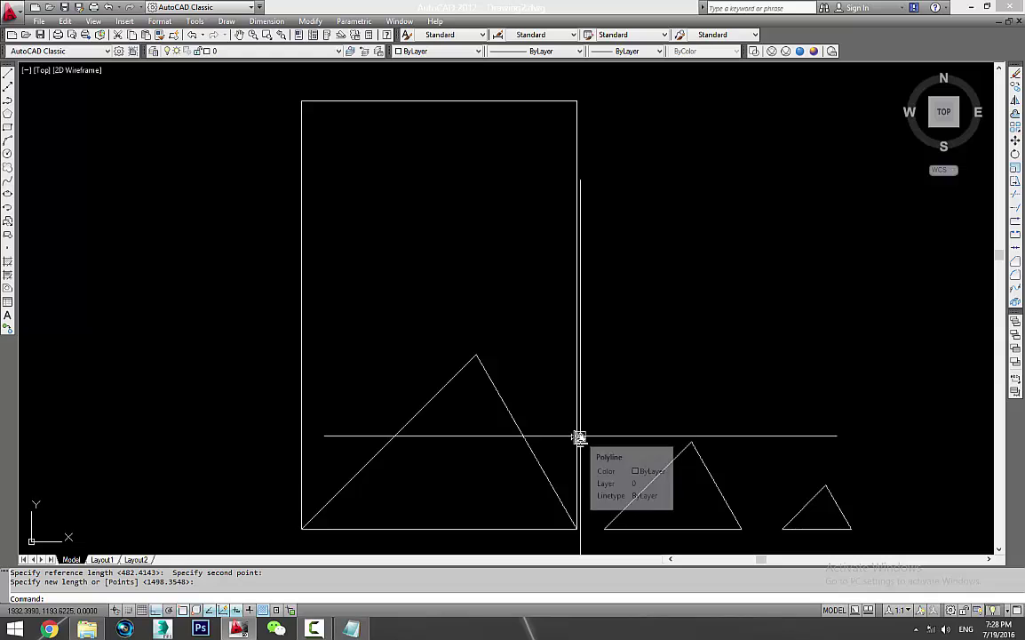
pyautogui.press('Escape')
pyautogui.click(806, 402)
pyautogui.click(425, 503)
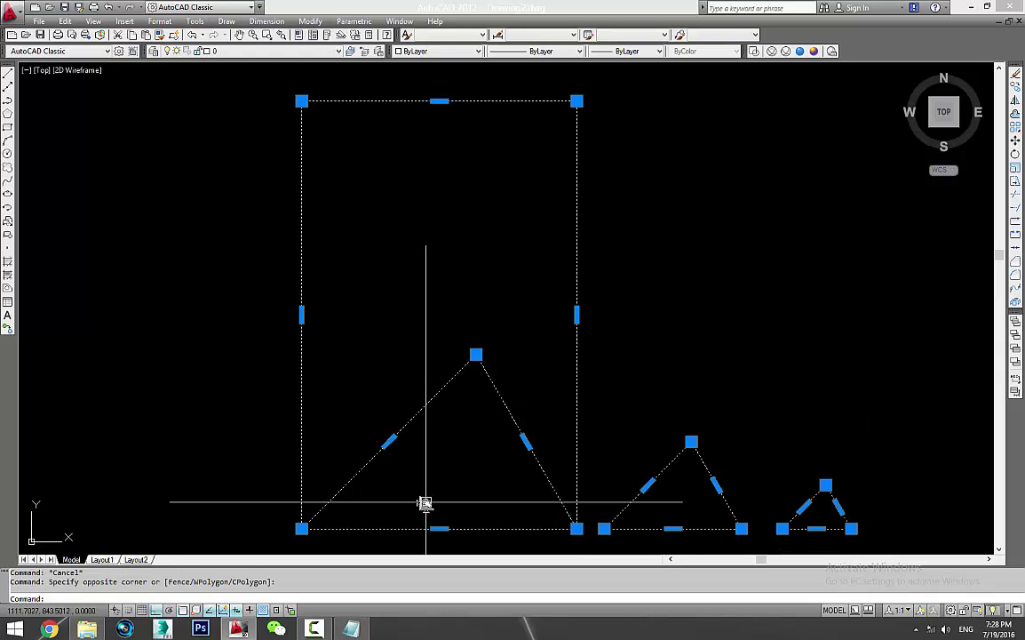
pyautogui.write('e')
pyautogui.press('Return')
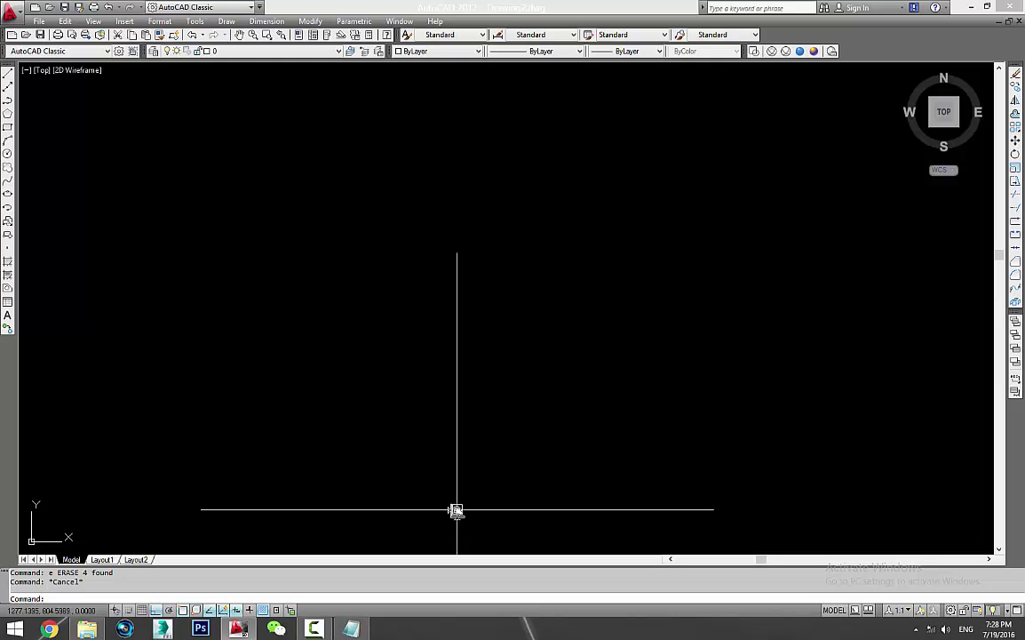
# Draw a wide rectangle from two corner points
pyautogui.press('Escape')
pyautogui.write('re')
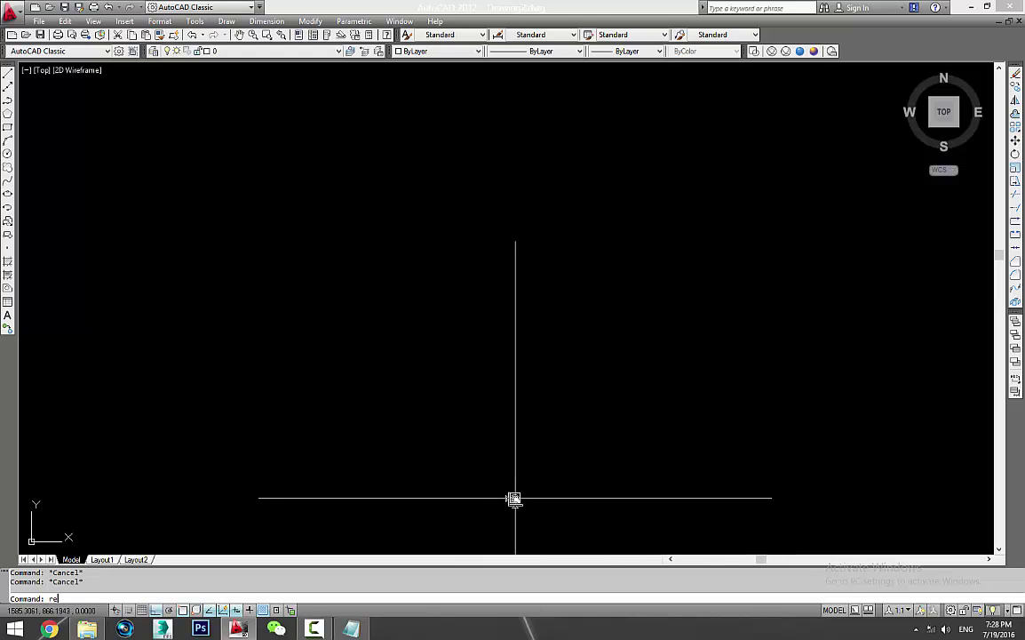
pyautogui.write('c')
pyautogui.press('Return')
pyautogui.click(328, 237)
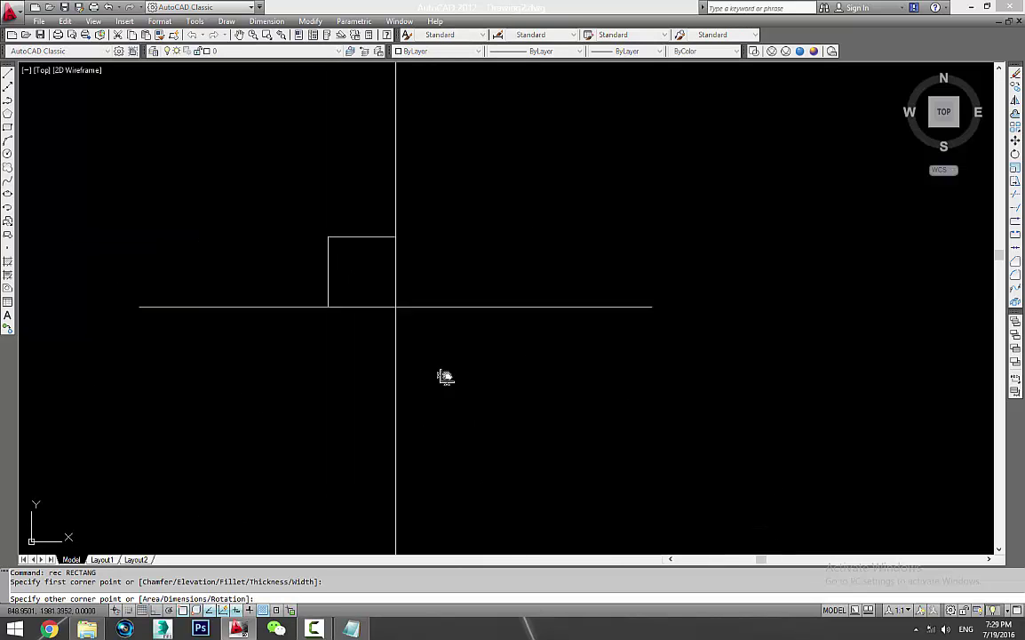
pyautogui.click(612, 366)
pyautogui.moveTo(439, 405); pyautogui.dragTo(476, 315, button='middle')
pyautogui.press('Escape')
# With Ortho off, draw a closed polyline triangle below the rectangle
pyautogui.write('pl')
pyautogui.press('Return')
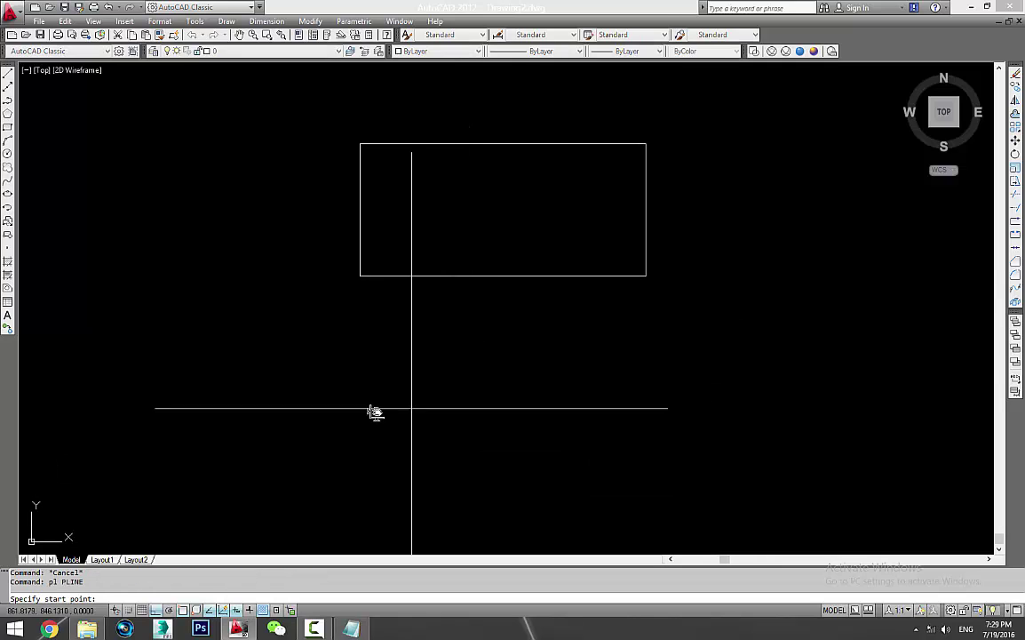
pyautogui.click(375, 411)
pyautogui.press('F8')
pyautogui.click(533, 316)
pyautogui.click(610, 411)
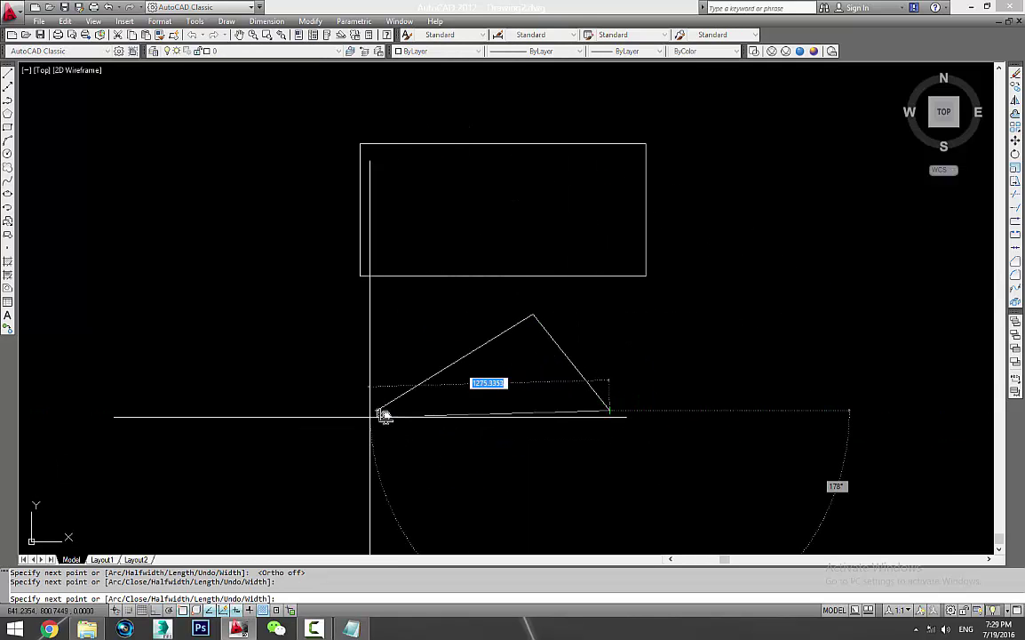
pyautogui.click(377, 412)
pyautogui.press('Escape')
pyautogui.moveTo(540, 437); pyautogui.dragTo(468, 472, button='middle')
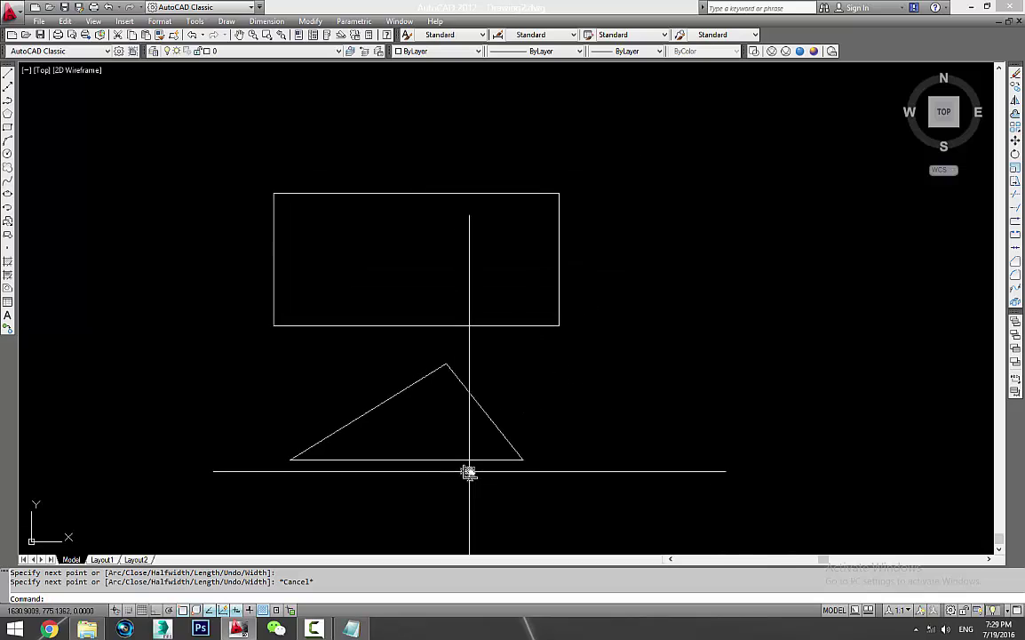
pyautogui.write('st')
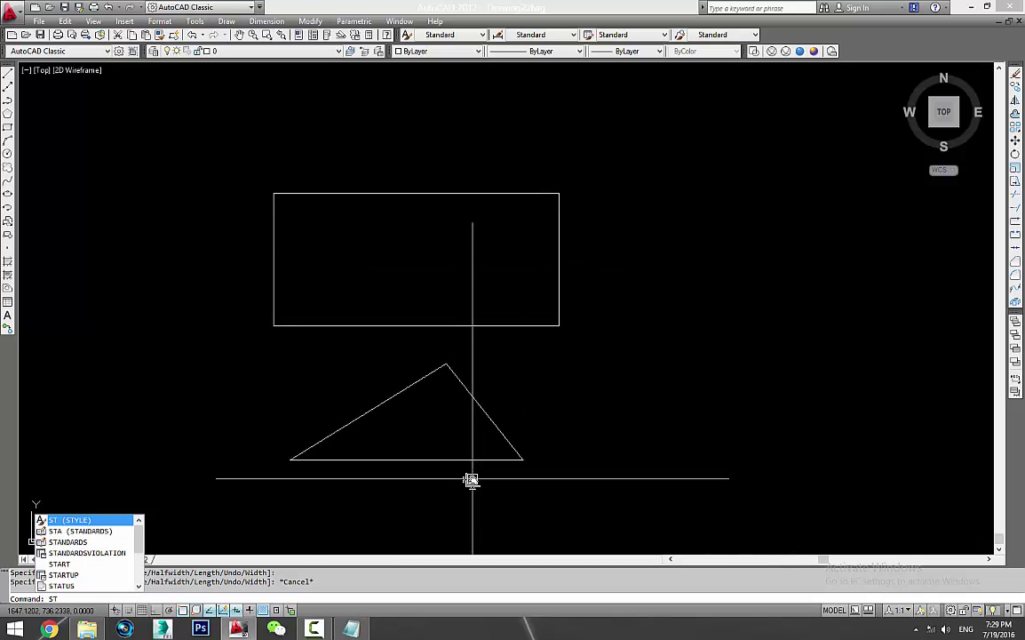
pyautogui.press('BackSpace')
pyautogui.press('BackSpace')
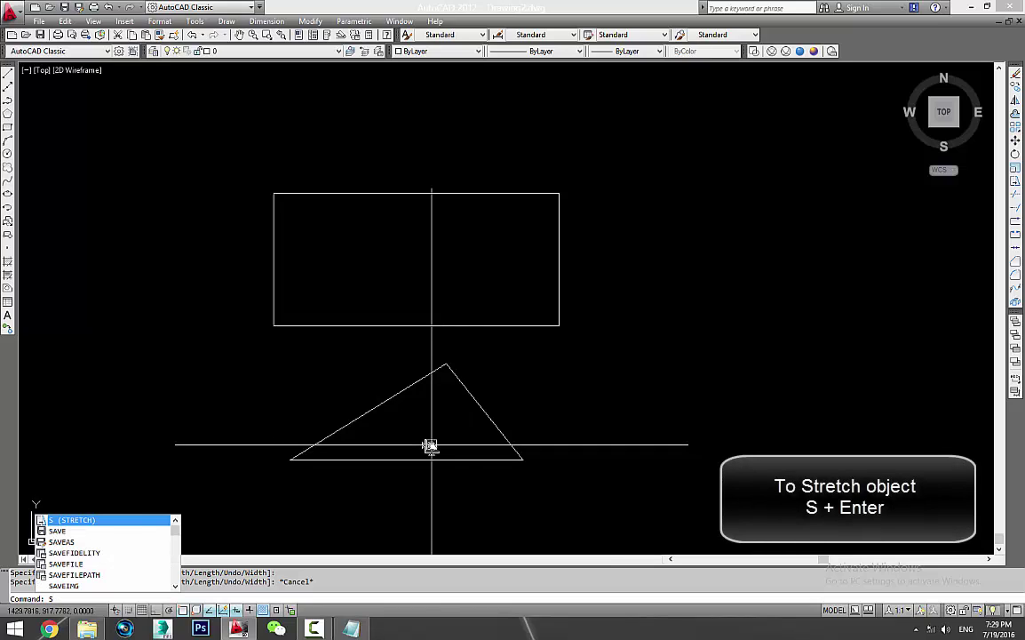
# Try stretching the rectangle's right edge with a crossing window, then cancel it
pyautogui.press('Return')
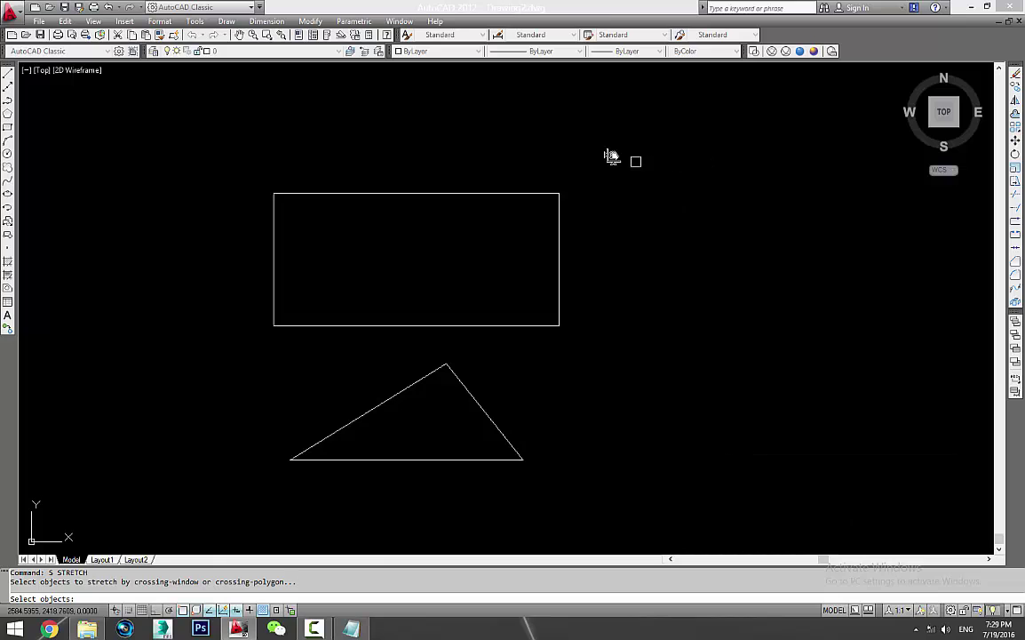
pyautogui.click(607, 151)
pyautogui.click(554, 360)
pyautogui.press('Return')
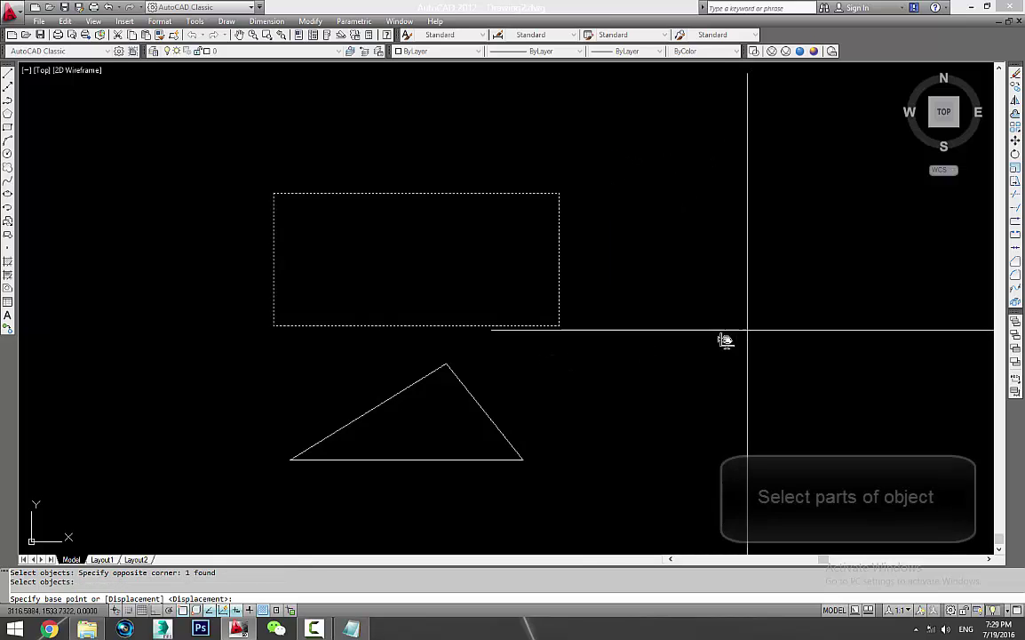
pyautogui.click(586, 339)
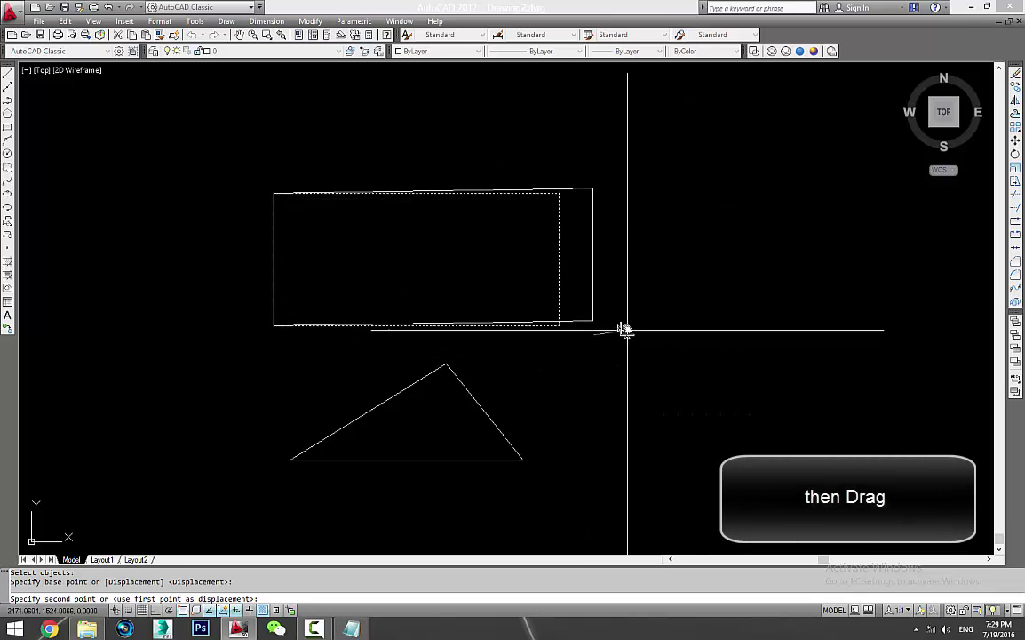
pyautogui.press('Escape')
# Place vertical construction lines at the triangle's left and right base corners
pyautogui.write('xl')
pyautogui.press('Return')
pyautogui.write('v')
pyautogui.press('Return')
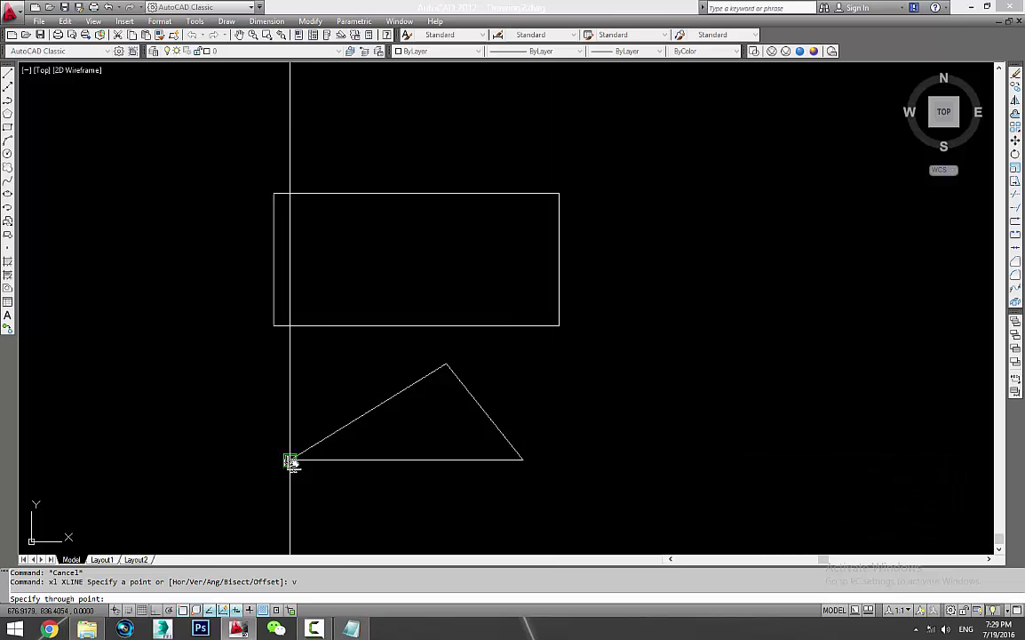
pyautogui.click(290, 460)
pyautogui.click(523, 459)
pyautogui.press('Escape')
# Stretch the rectangle's right edge onto the right construction line
pyautogui.click(478, 337)
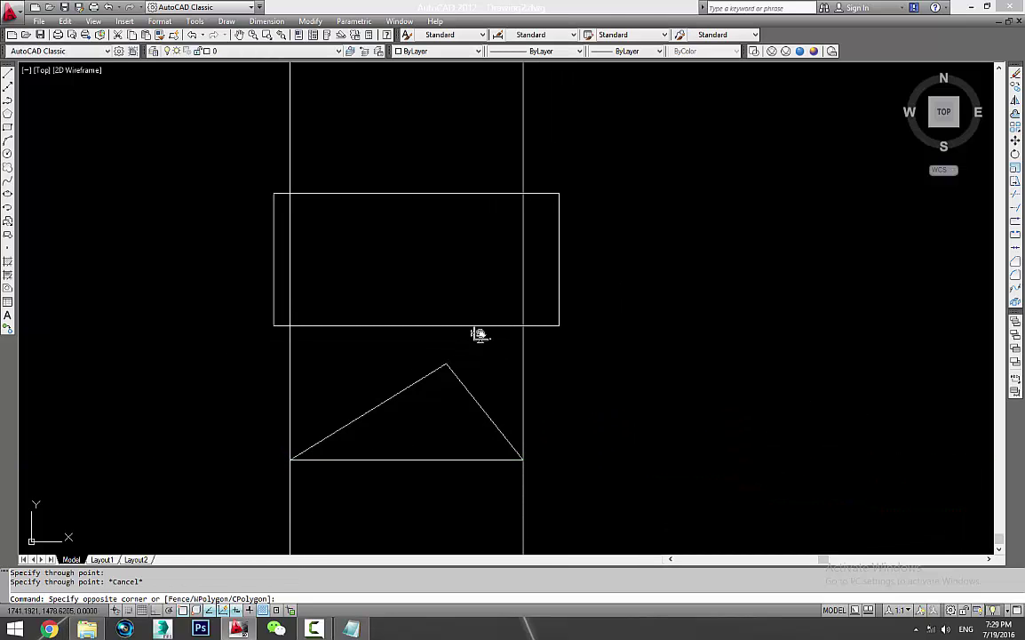
pyautogui.click(446, 310)
pyautogui.click(424, 256)
pyautogui.press('Escape')
pyautogui.press('Escape')
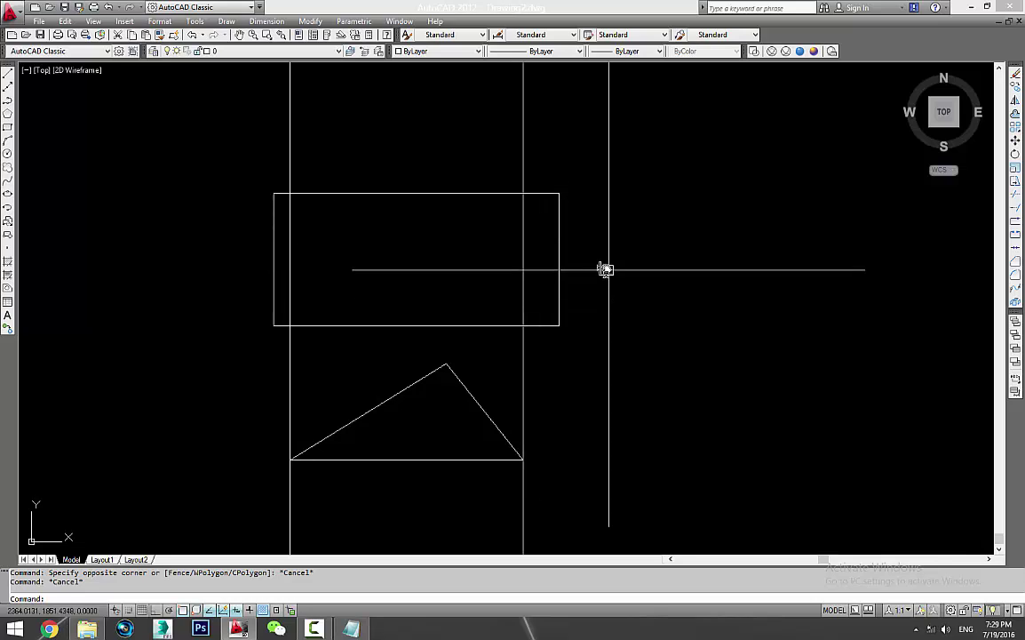
pyautogui.write('s')
pyautogui.press('Return')
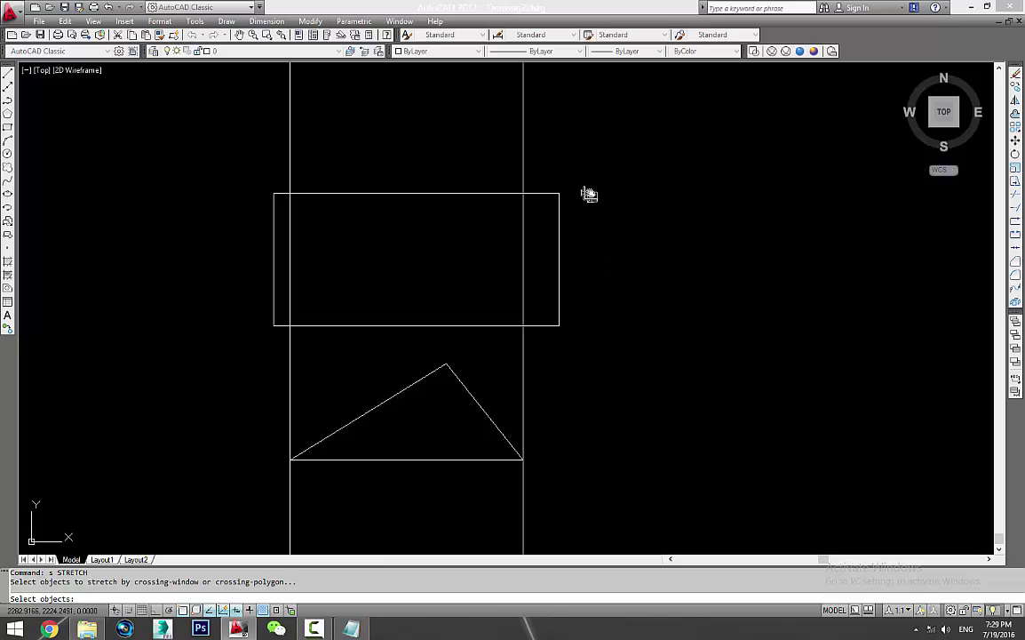
pyautogui.click(549, 350)
pyautogui.press('Return')
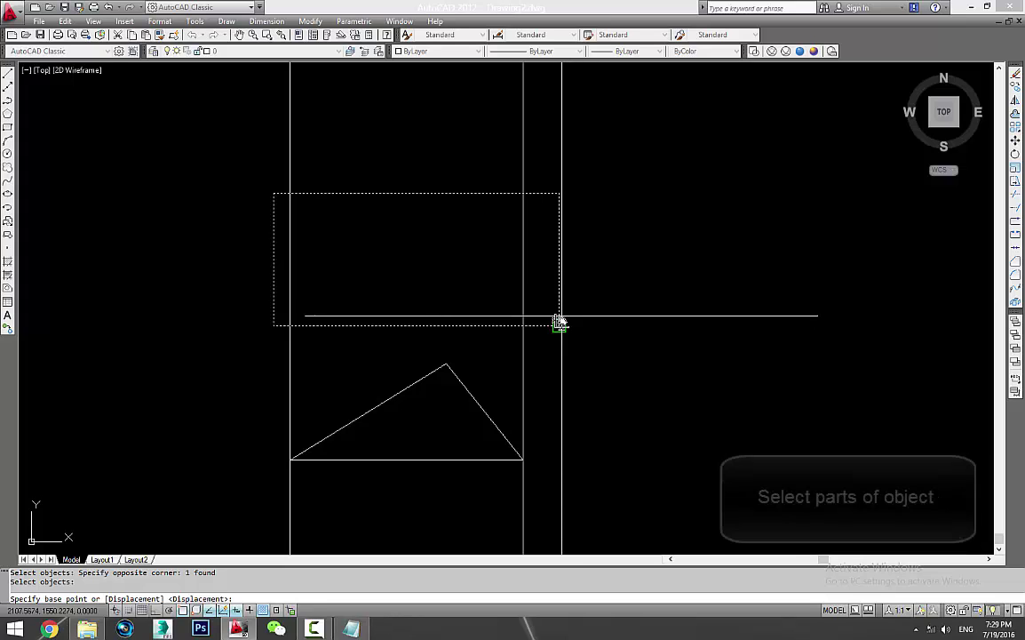
pyautogui.click(559, 325)
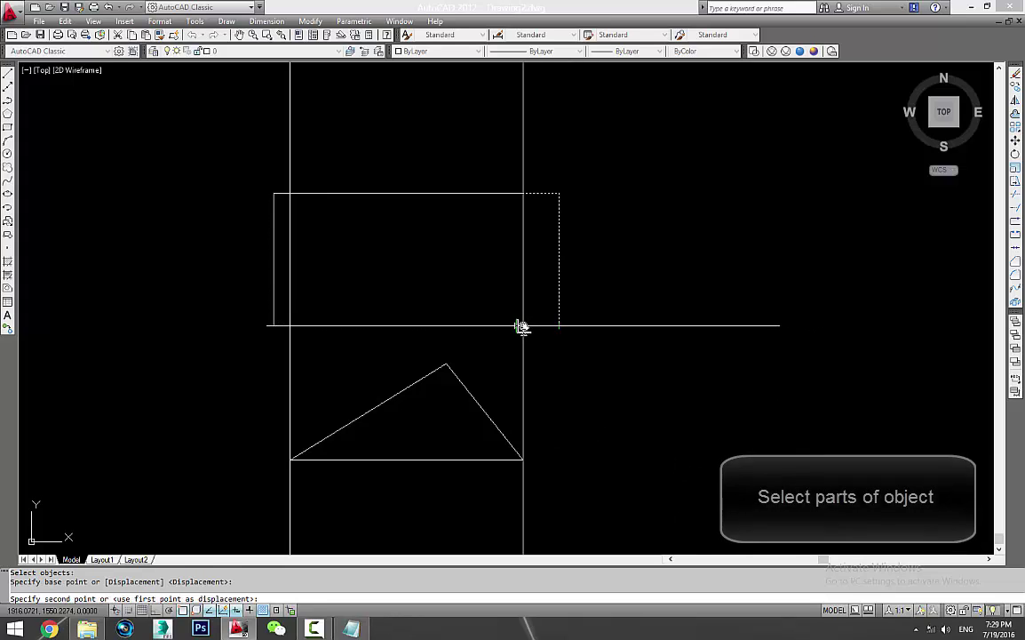
pyautogui.click(523, 325)
pyautogui.moveTo(238, 286); pyautogui.dragTo(422, 318, button='middle')
# Attempt to stretch the rectangle's left edge with a crossing window, then cancel
pyautogui.write('s')
pyautogui.press('Return')
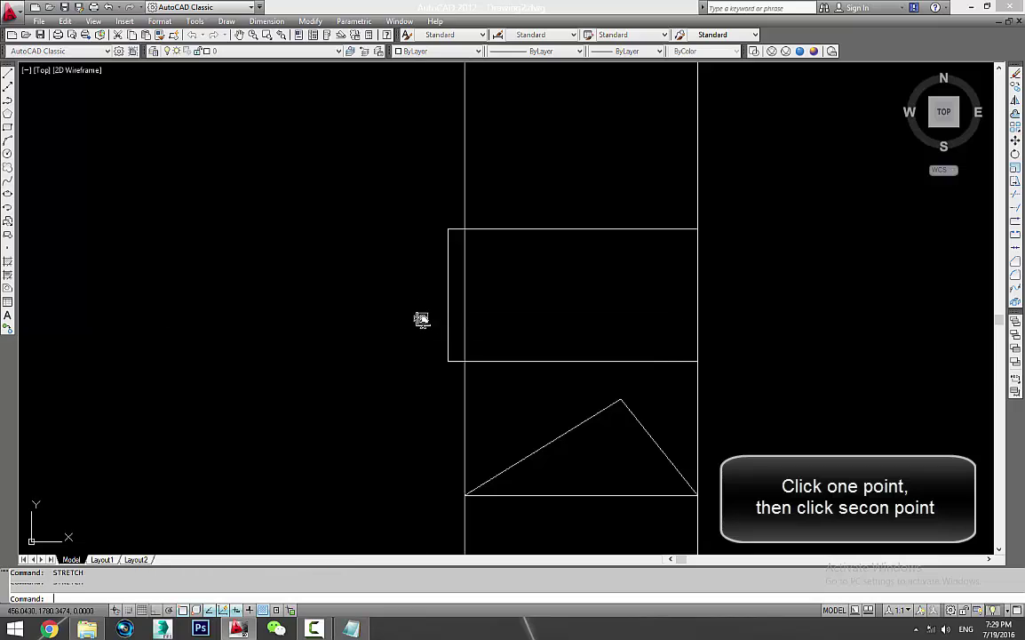
pyautogui.press('Escape')
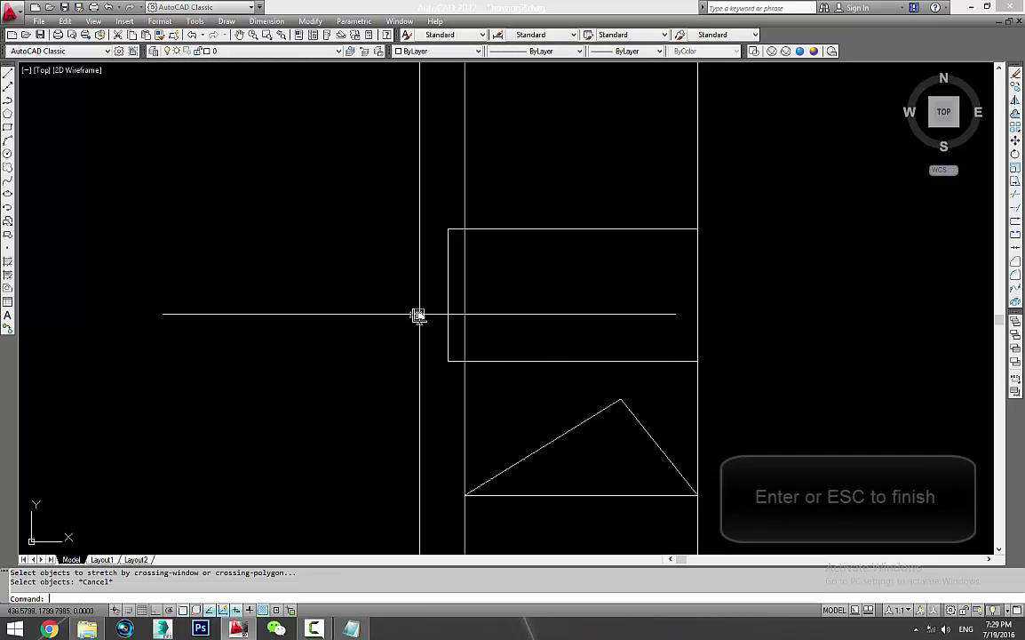
pyautogui.press('Return')
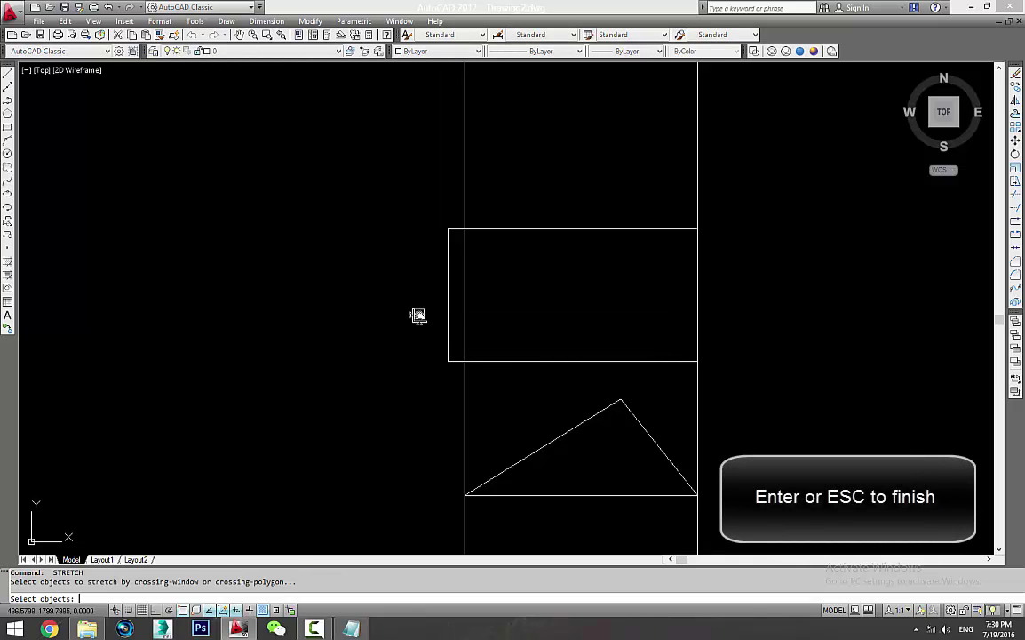
pyautogui.press('Escape')
pyautogui.write('s')
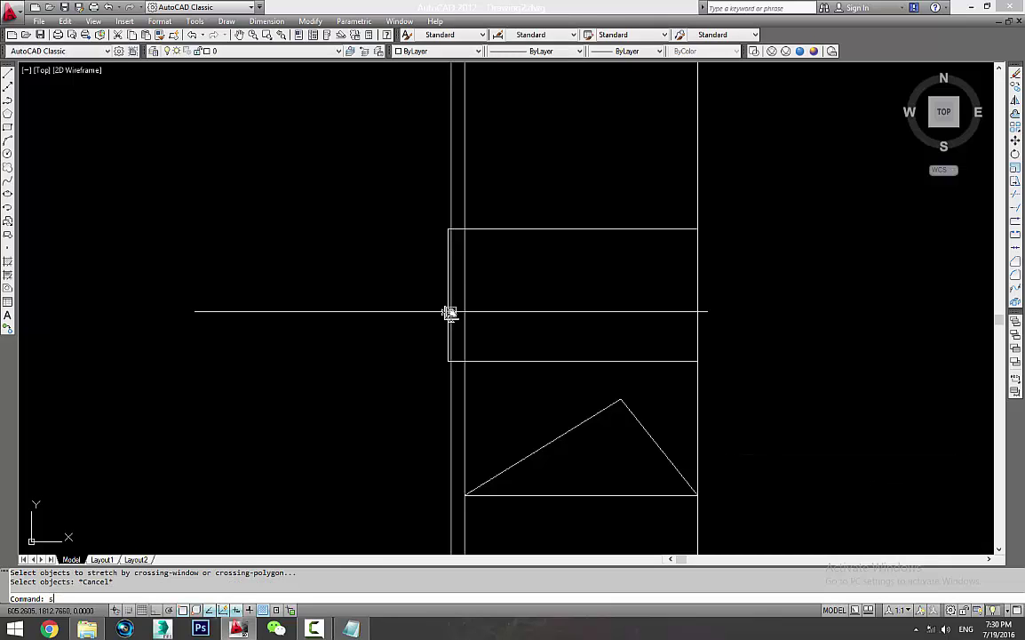
pyautogui.press('Return')
pyautogui.scroll(3, 461, 274)
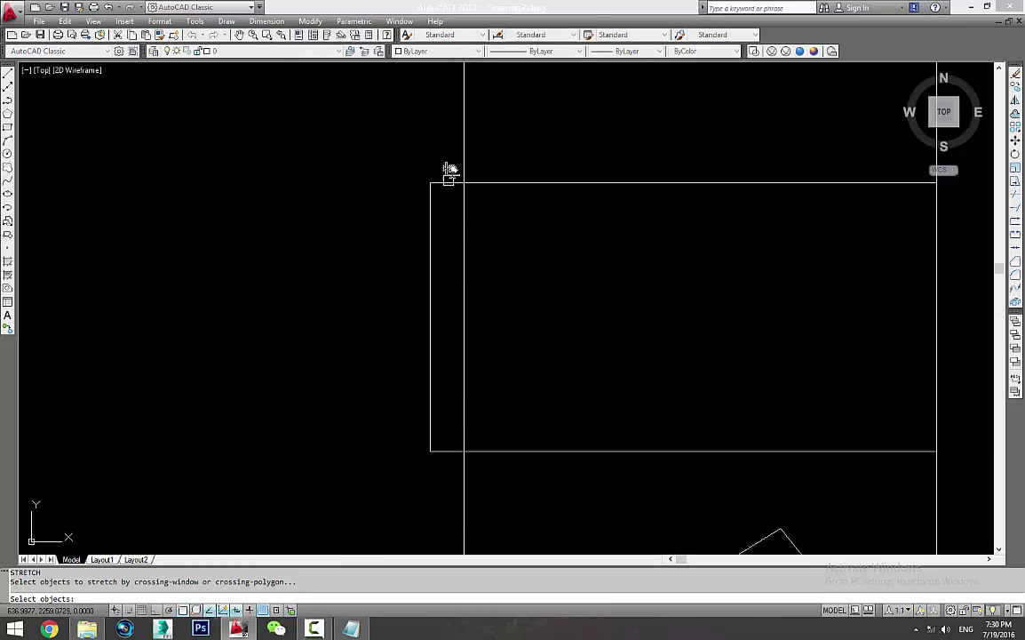
pyautogui.click(446, 157)
pyautogui.click(363, 497)
pyautogui.press('Return')
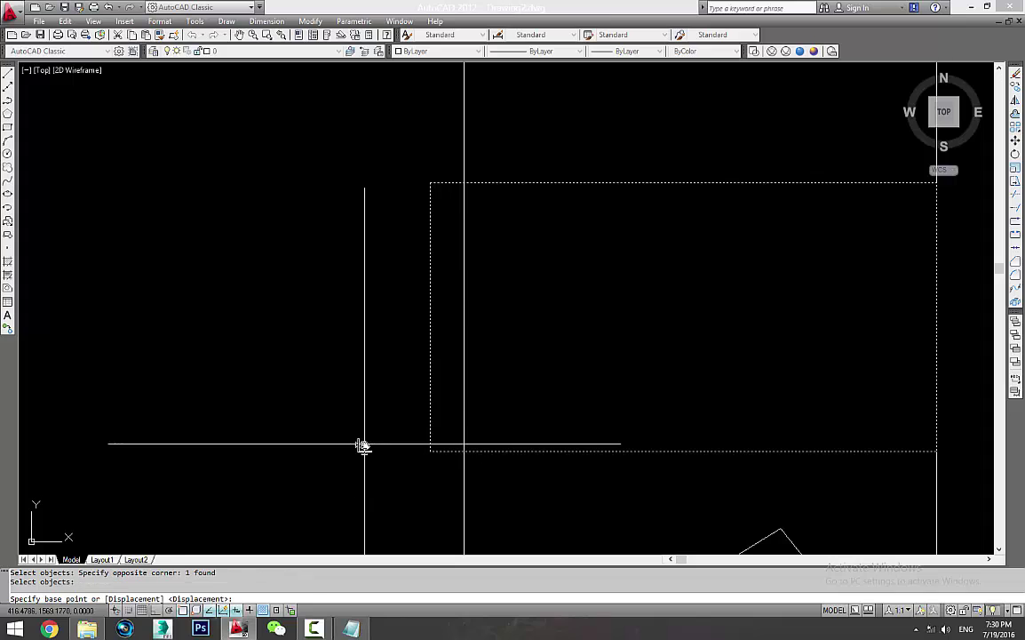
pyautogui.click(430, 451)
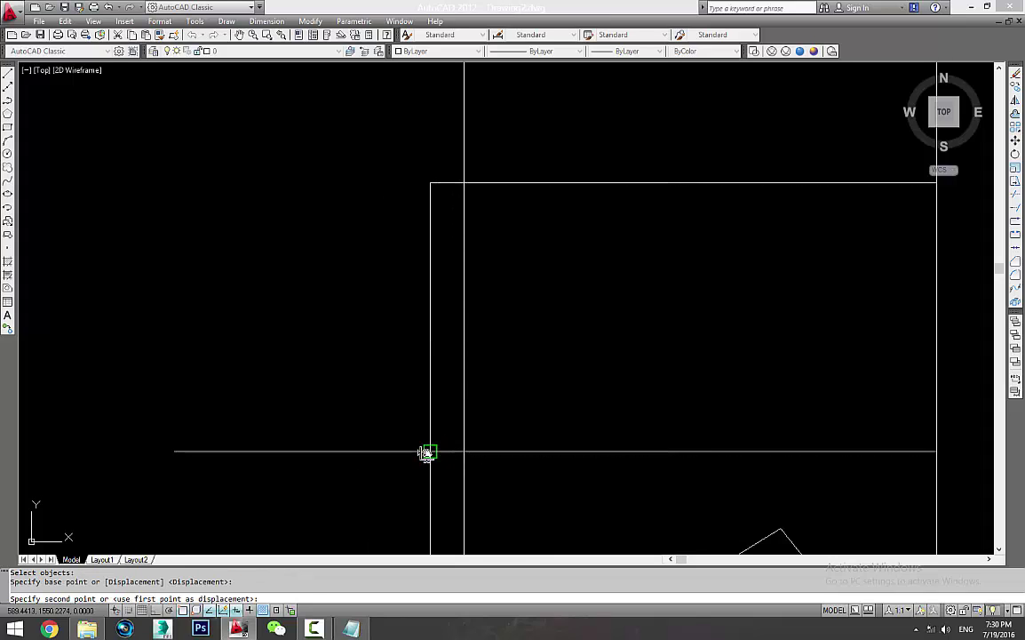
pyautogui.scroll(-3, 464, 453)
pyautogui.press('Escape')
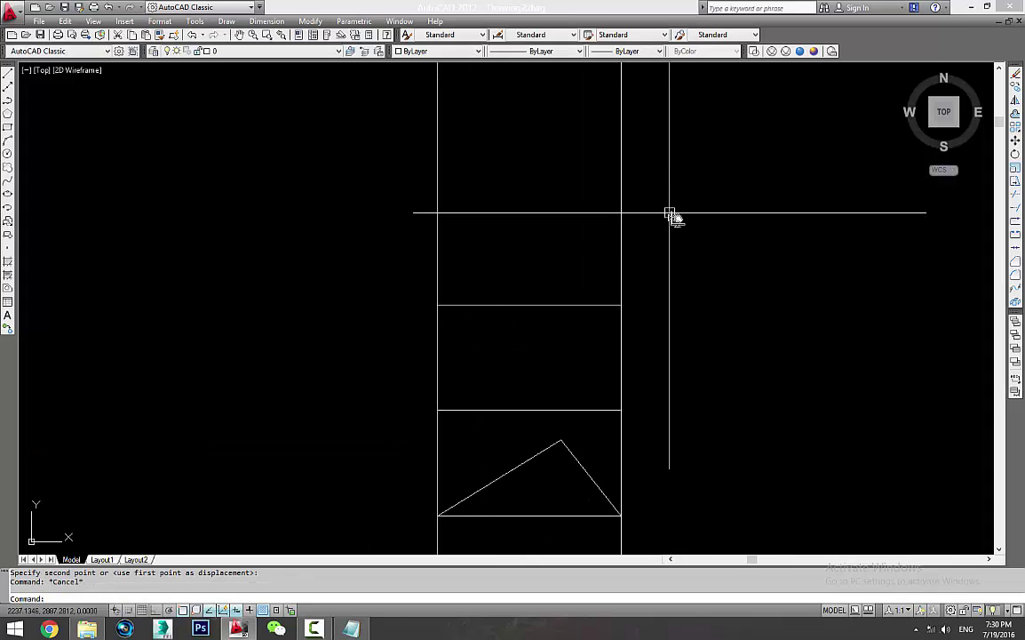
pyautogui.click(691, 220)
# Erase the two vertical construction lines
pyautogui.click(179, 261)
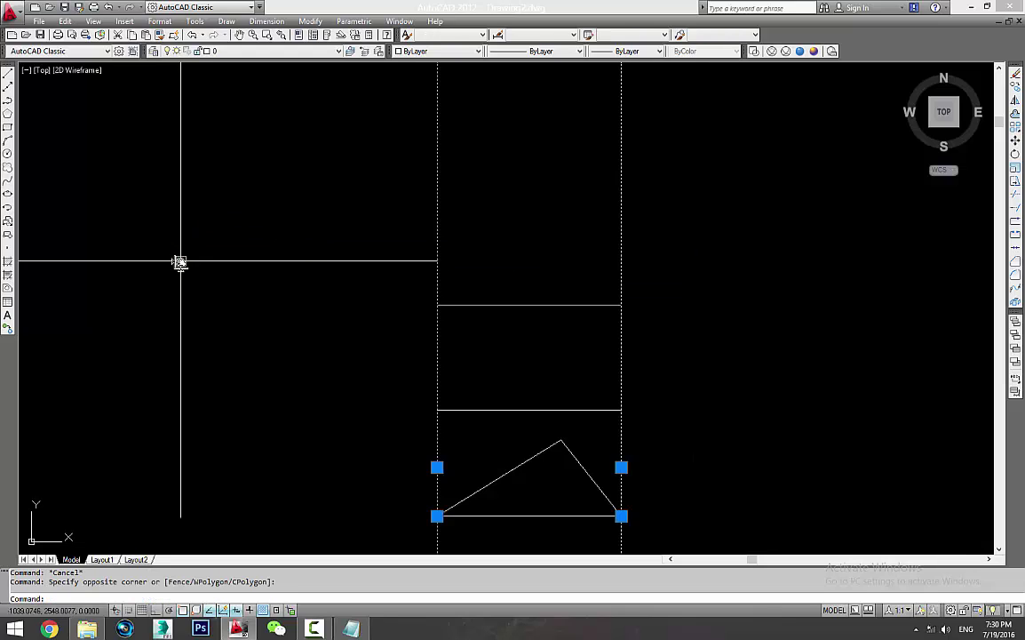
pyautogui.write('e')
pyautogui.press('Return')
pyautogui.moveTo(674, 342); pyautogui.dragTo(668, 263, button='middle')
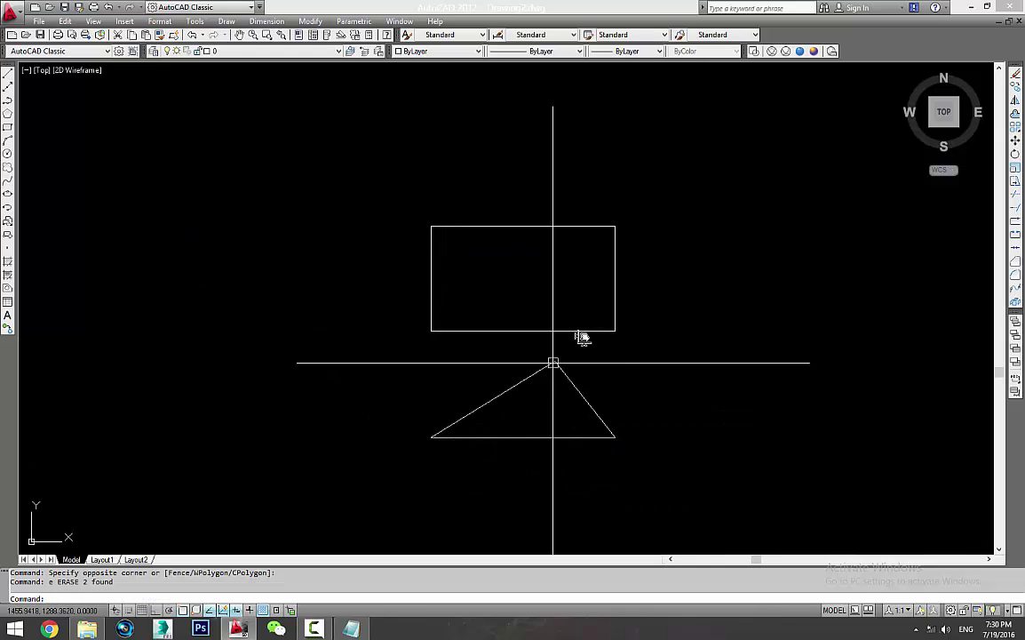
# Sketch freehand loops around the rectangle and triangle, then discard them
pyautogui.write('sketch')
pyautogui.press('Return')
pyautogui.click(444, 354)
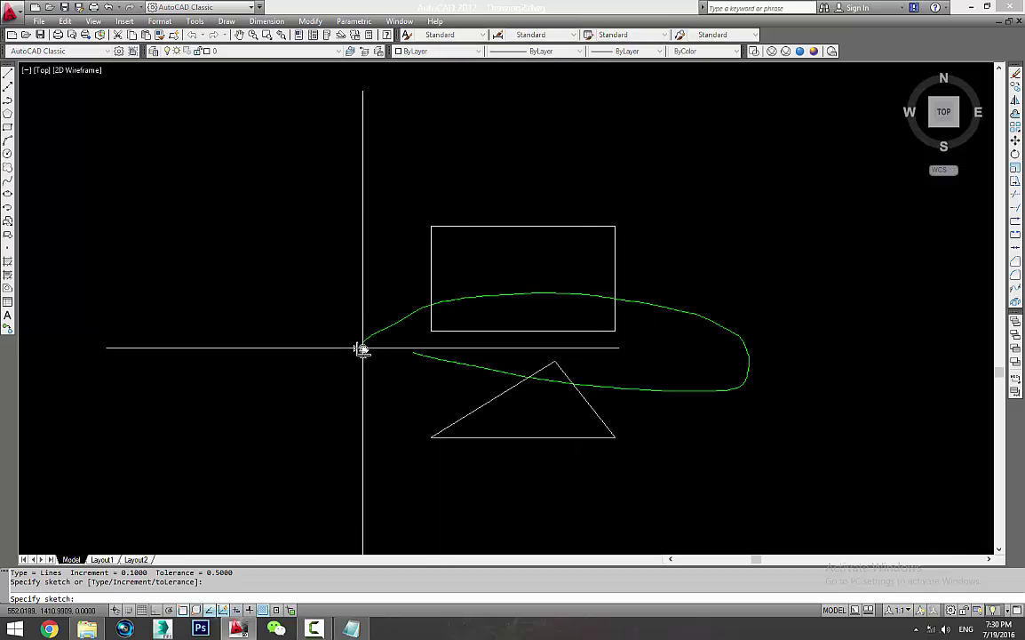
pyautogui.click(435, 354)
pyautogui.click(642, 418)
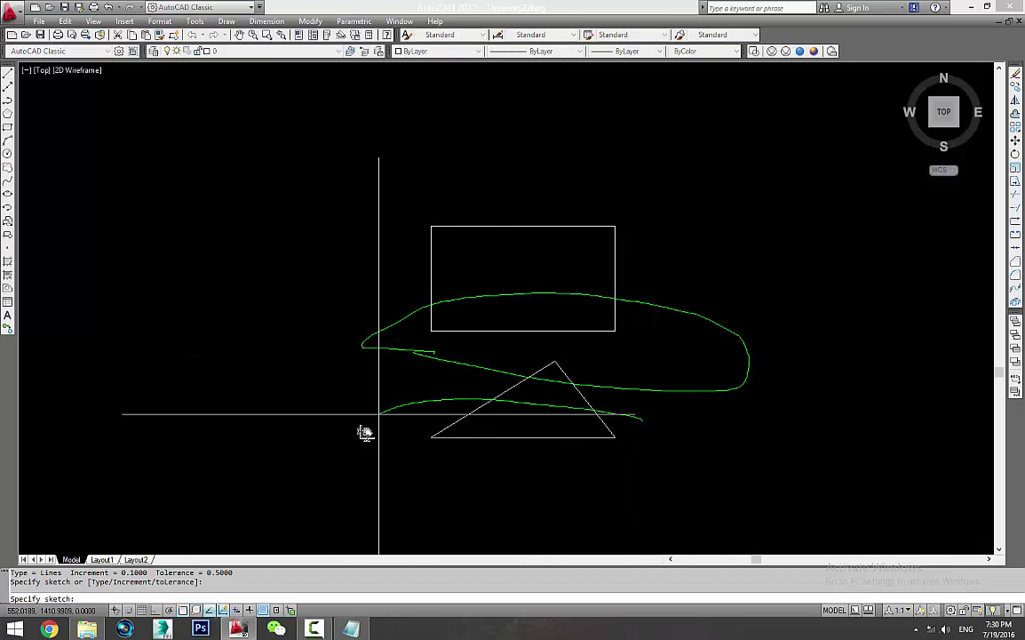
pyautogui.click(657, 425)
pyautogui.press('Escape')
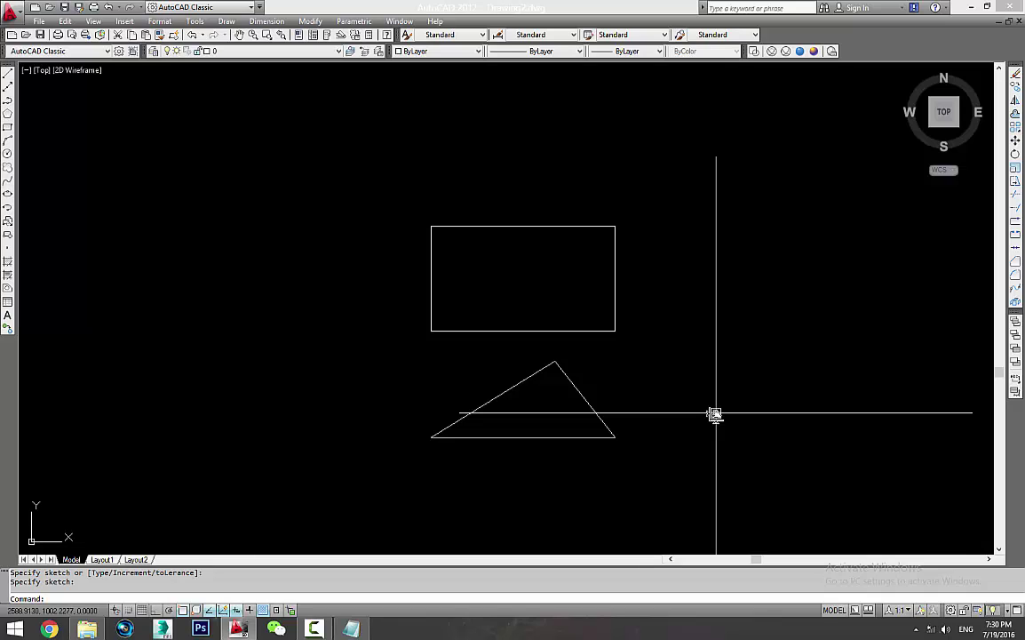
# Draw a slanted line from above the rectangle to below the triangle
pyautogui.press('Escape')
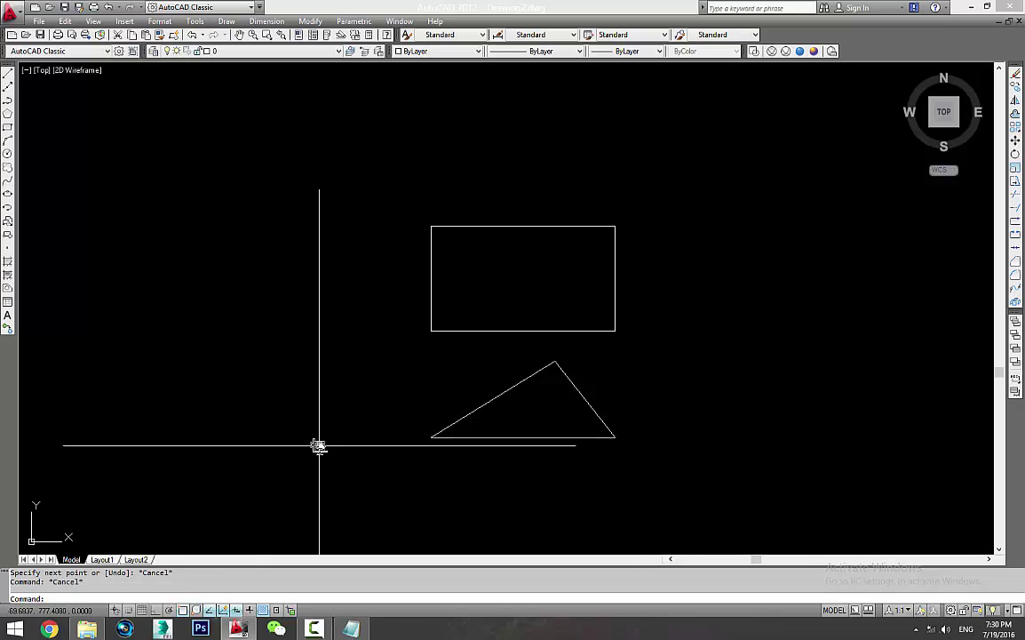
pyautogui.press('Escape')
pyautogui.write('l')
pyautogui.press('Return')
pyautogui.click(462, 143)
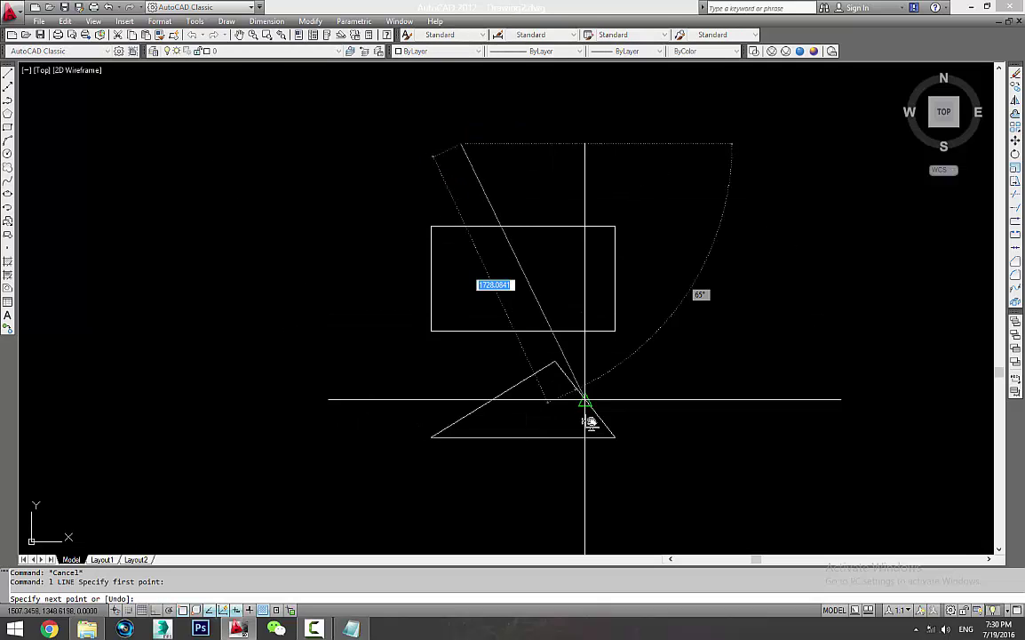
pyautogui.click(584, 523)
pyautogui.press('Escape')
pyautogui.press('Escape')
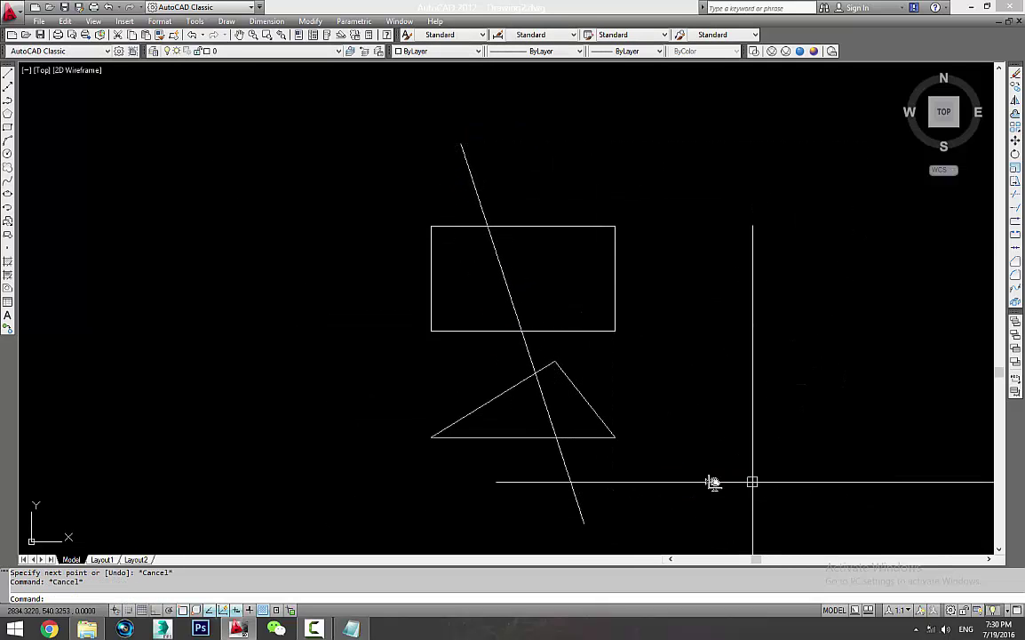
pyautogui.moveTo(706, 480); pyautogui.dragTo(662, 483, button='middle')
# Trim off the rectangle's part right of the slanted cutting line
pyautogui.press('Escape')
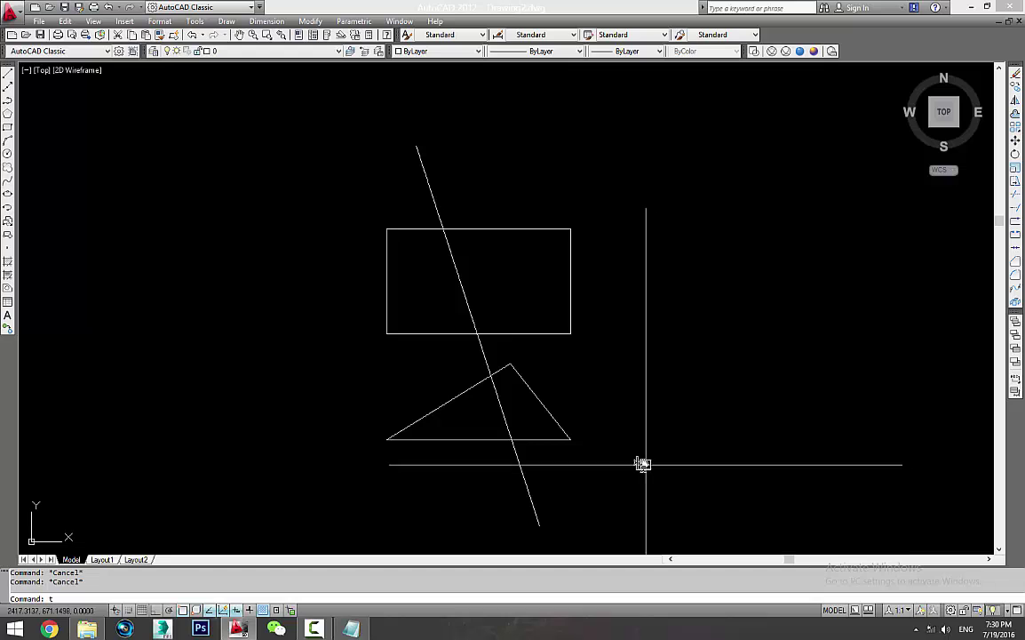
pyautogui.write('tr')
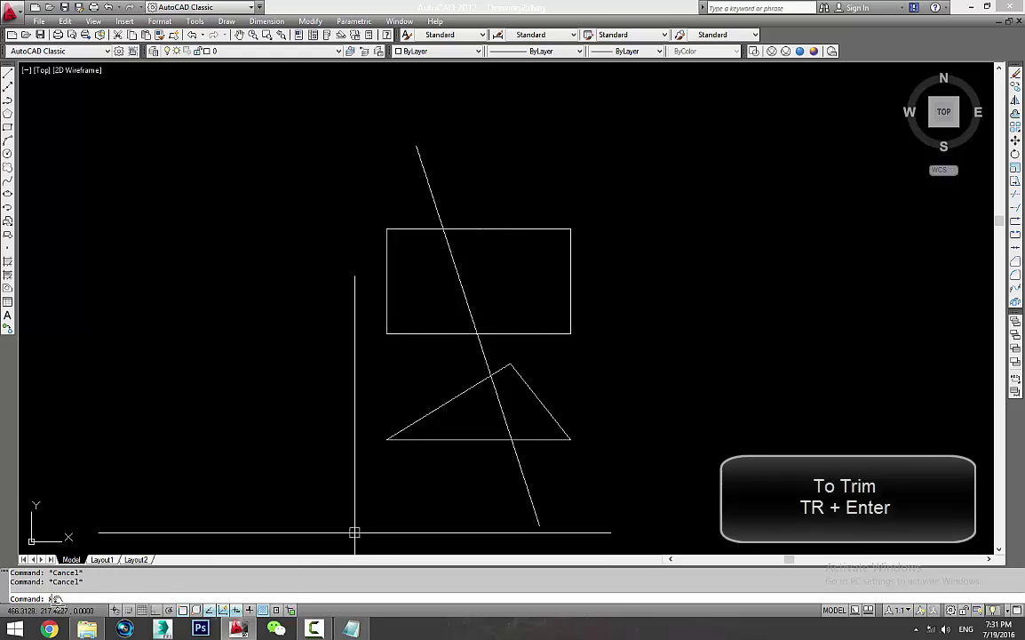
pyautogui.press('Return')
pyautogui.click(458, 281)
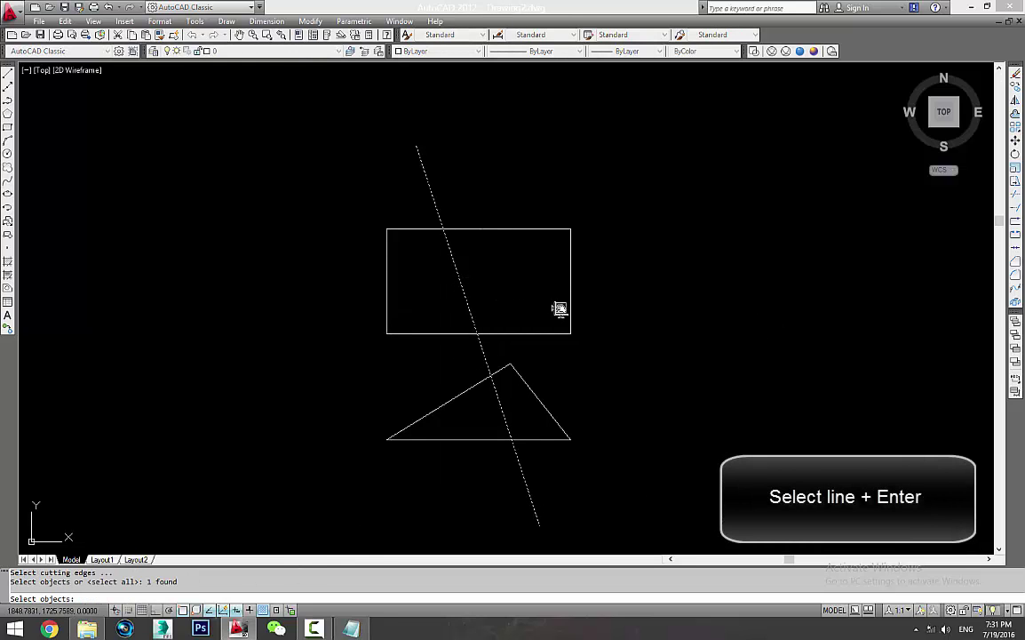
pyautogui.click(507, 231)
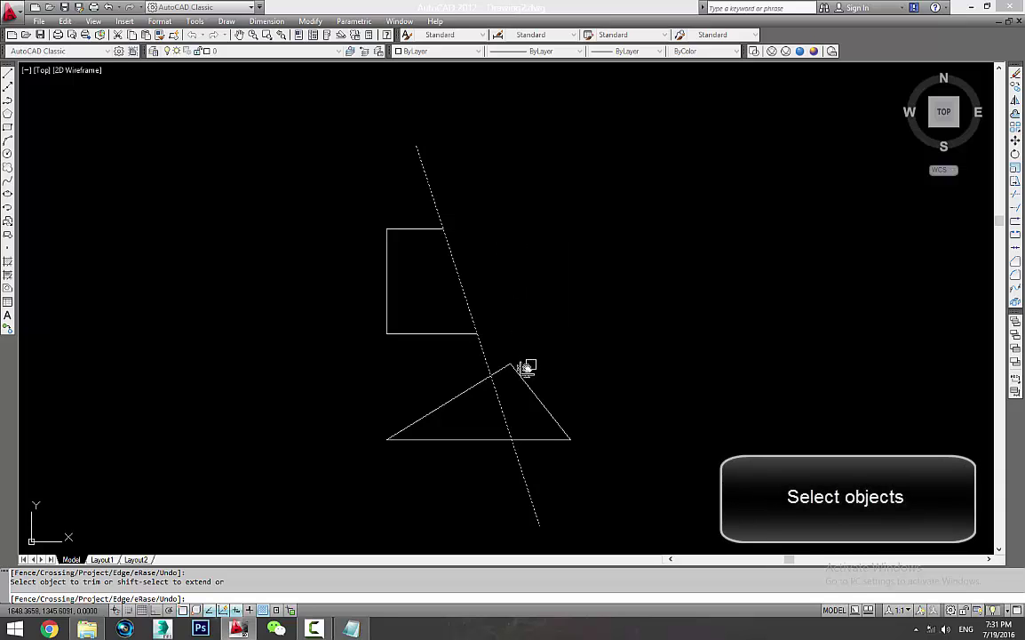
pyautogui.press('Escape')
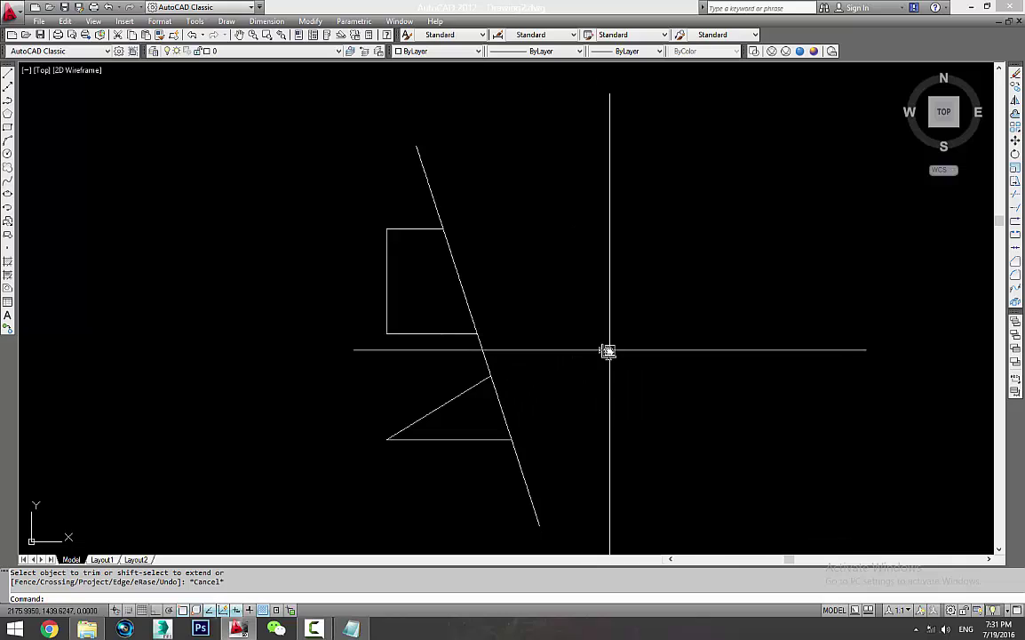
pyautogui.write('tr')
pyautogui.press('Return')
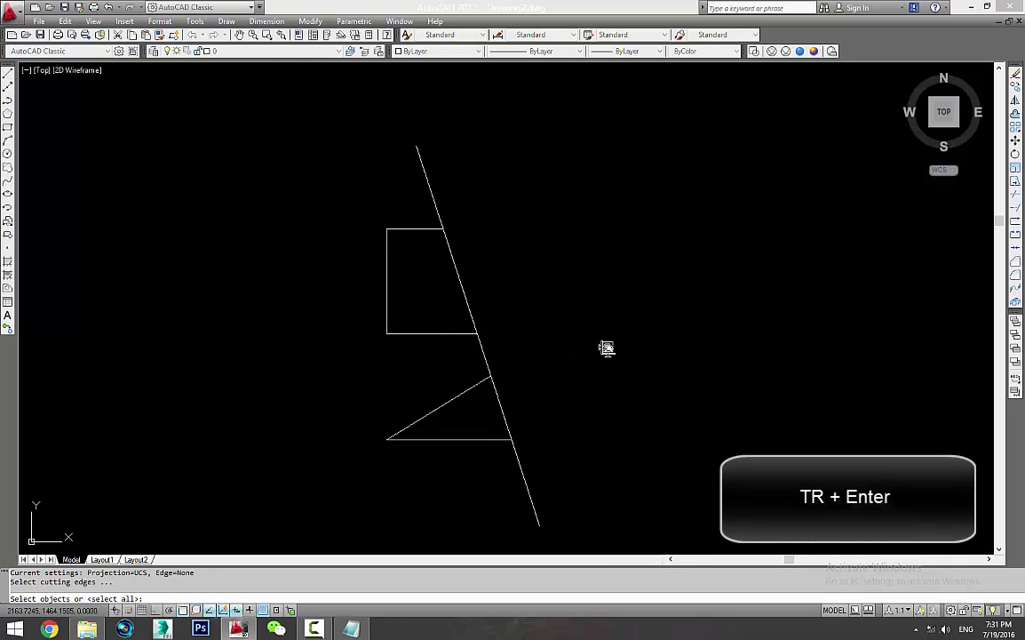
pyautogui.press('Escape')
pyautogui.press('Return')
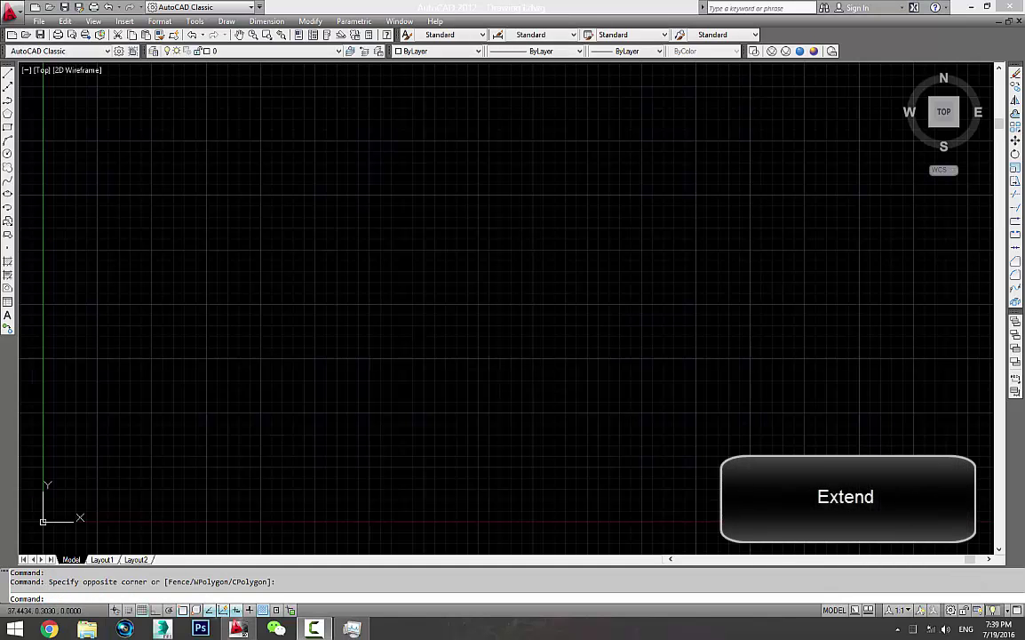
# Turn the grid off with F7 and draw a circle
pyautogui.press('F7')
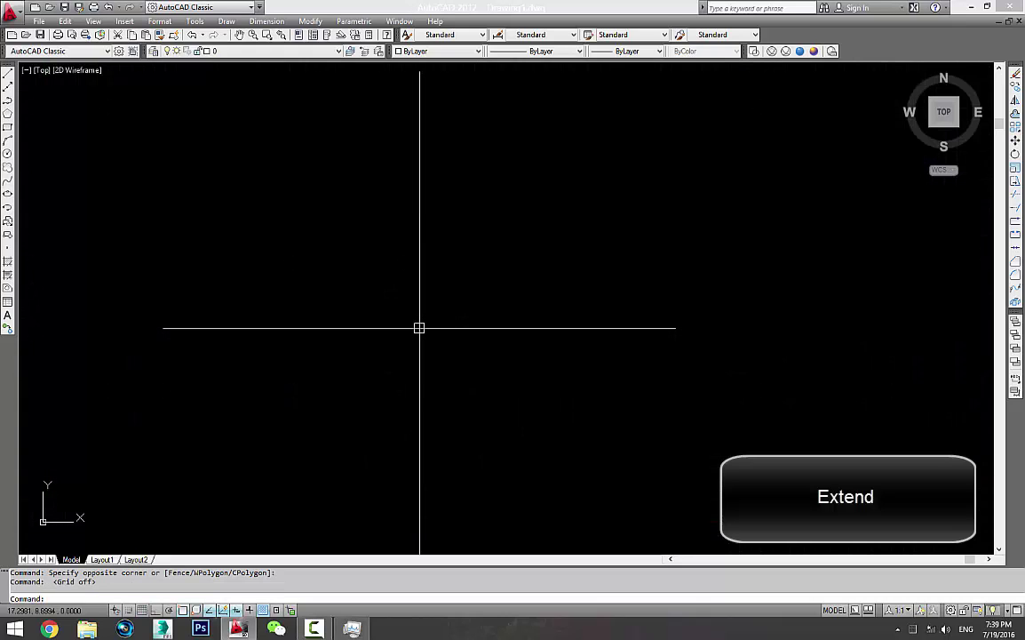
pyautogui.write('c')
pyautogui.press('Return')
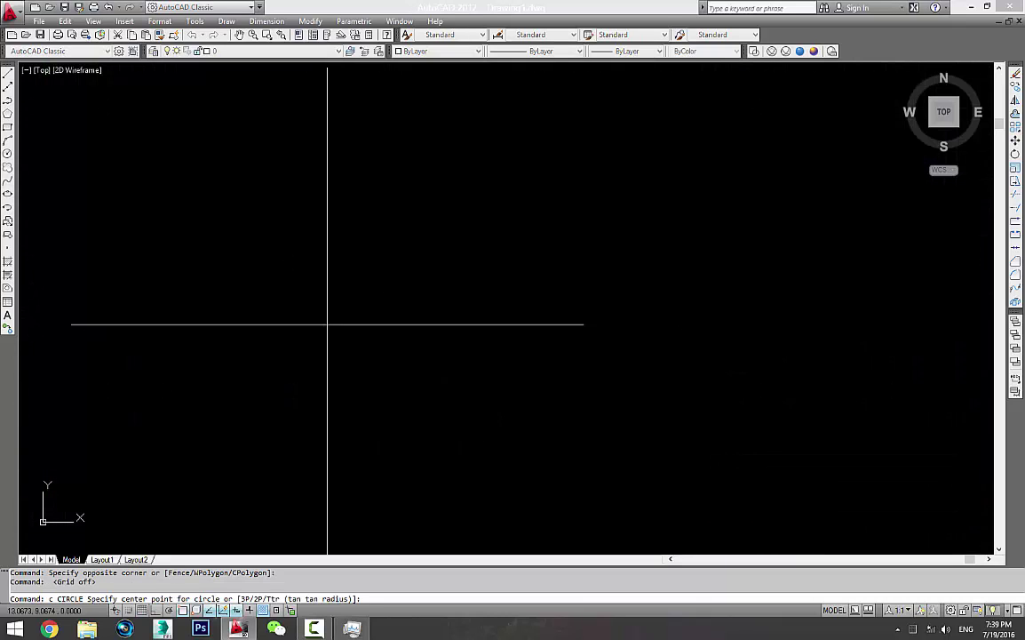
pyautogui.click(293, 312)
pyautogui.press('Escape')
pyautogui.press('Escape')
pyautogui.scroll(-2, 556, 389)
pyautogui.scroll(-3, 440, 421)
pyautogui.scroll(-3, 424, 413)
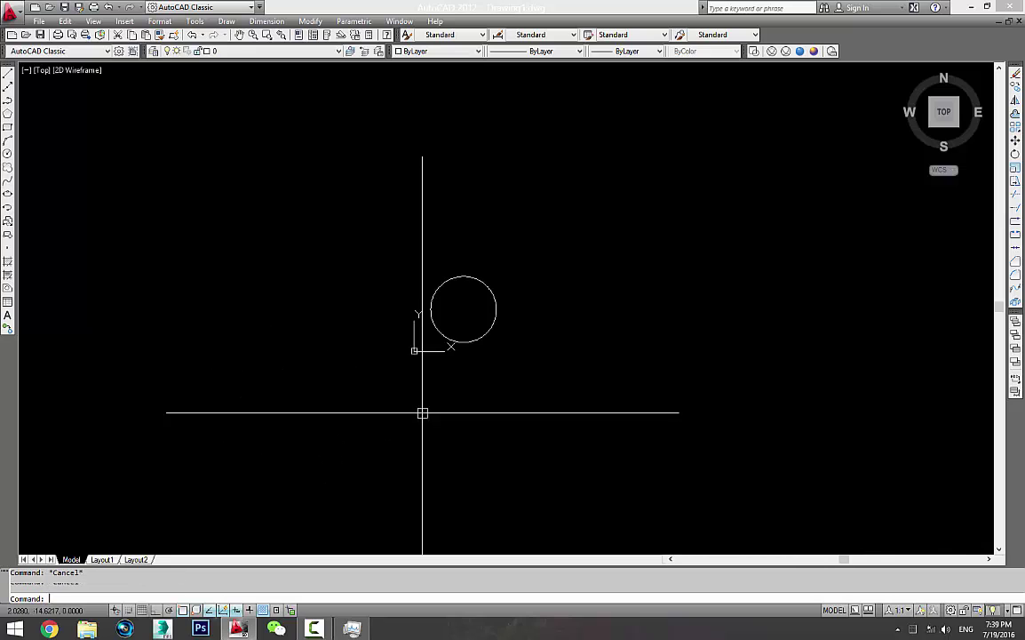
pyautogui.scroll(3, 519, 334)
pyautogui.moveTo(519, 334); pyautogui.dragTo(470, 426, button='middle')
# Draw three separate slanted lines to the right of the circle
pyautogui.write('l')
pyautogui.press('Return')
pyautogui.click(662, 189)
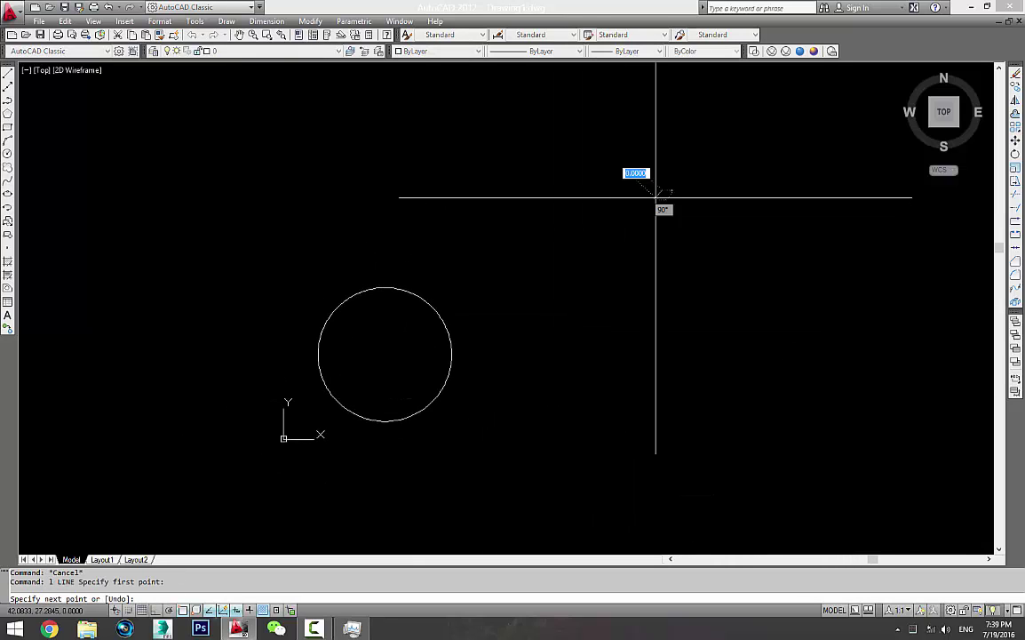
pyautogui.click(484, 309)
pyautogui.press('Escape')
pyautogui.click(499, 359)
pyautogui.click(738, 325)
pyautogui.press('Escape')
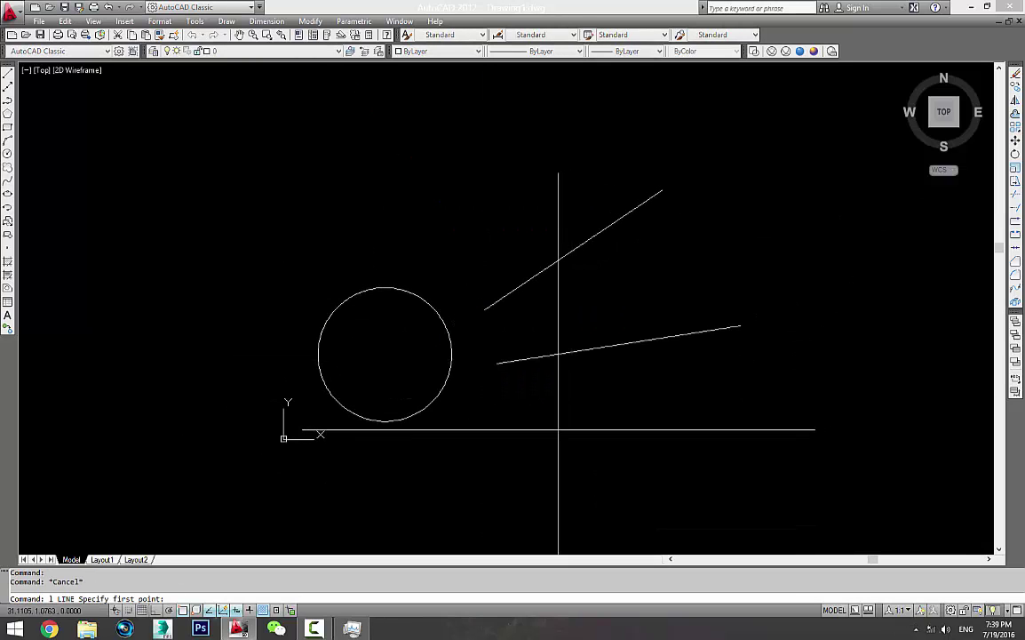
pyautogui.click(553, 424)
pyautogui.press('Escape')
pyautogui.press('Return')
pyautogui.click(494, 410)
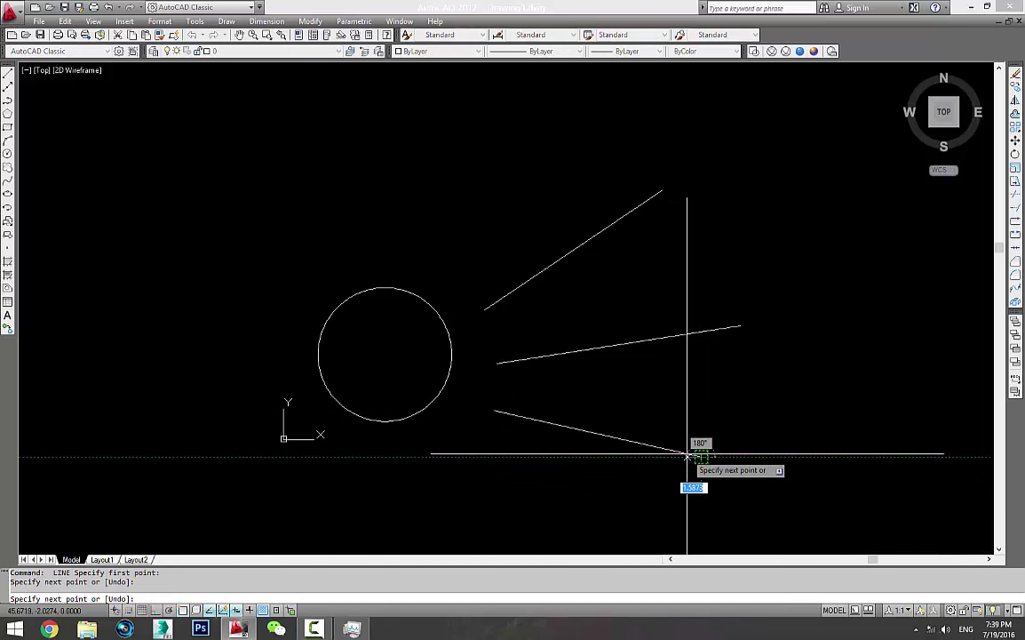
pyautogui.click(688, 455)
pyautogui.press('Escape')
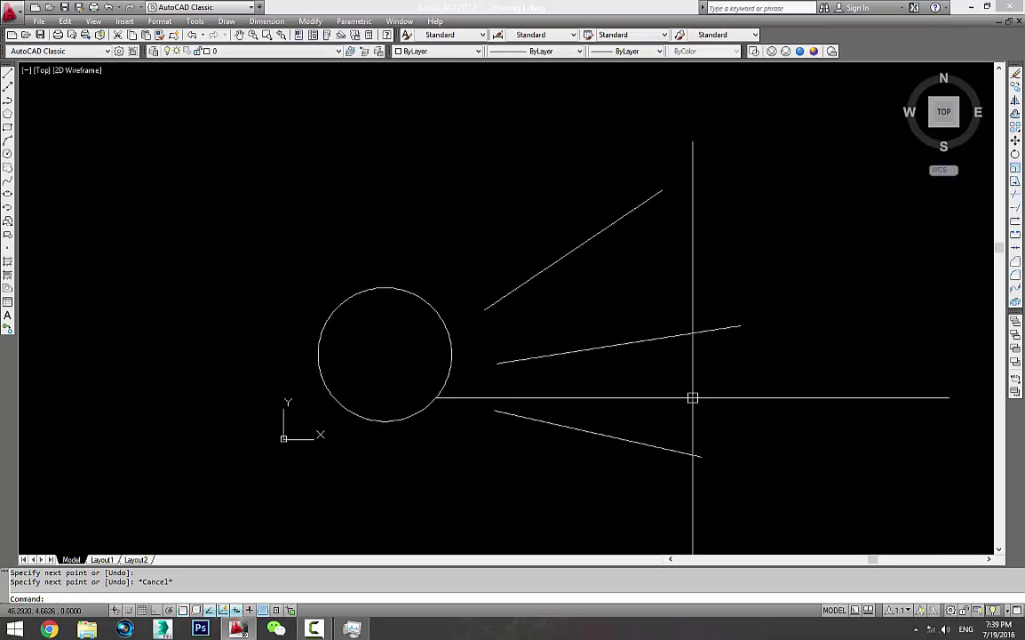
pyautogui.write('ex')
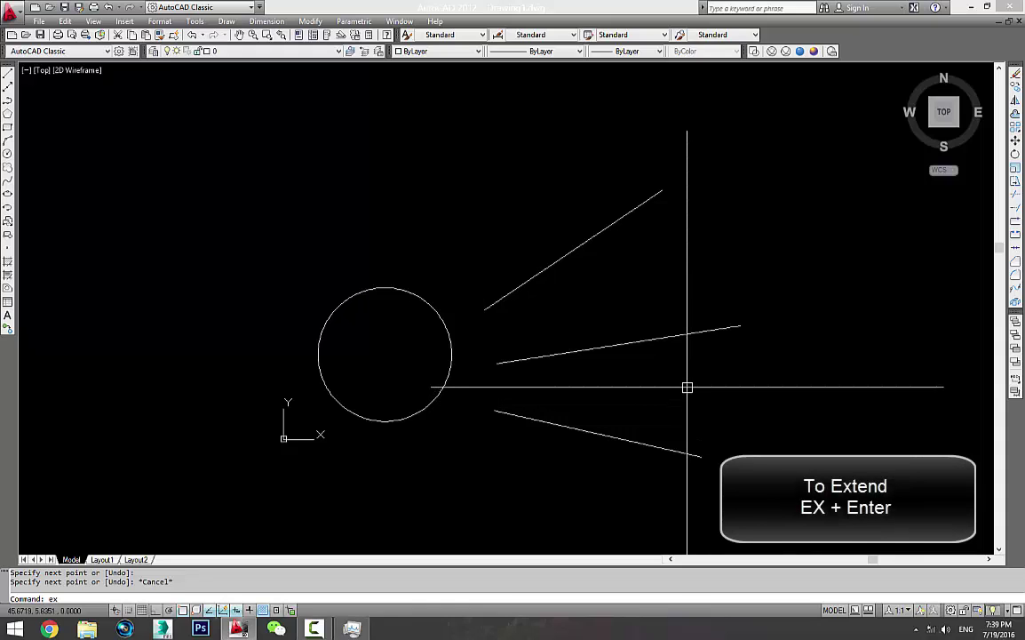
# Extend the lines to the circle using it as the boundary edge
pyautogui.press('Return')
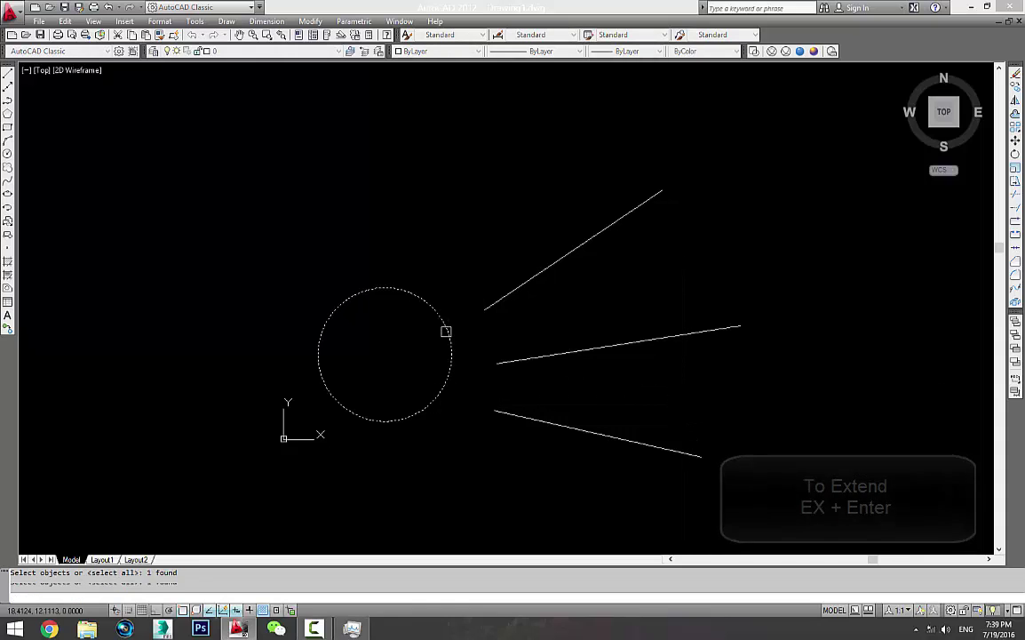
pyautogui.click(447, 331)
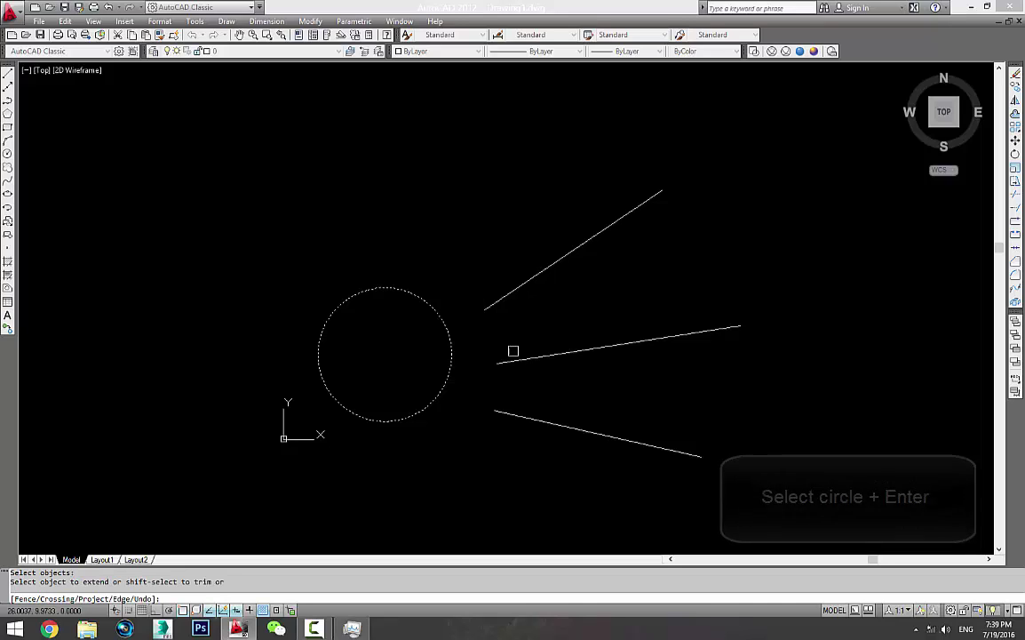
pyautogui.click(497, 304)
pyautogui.click(520, 360)
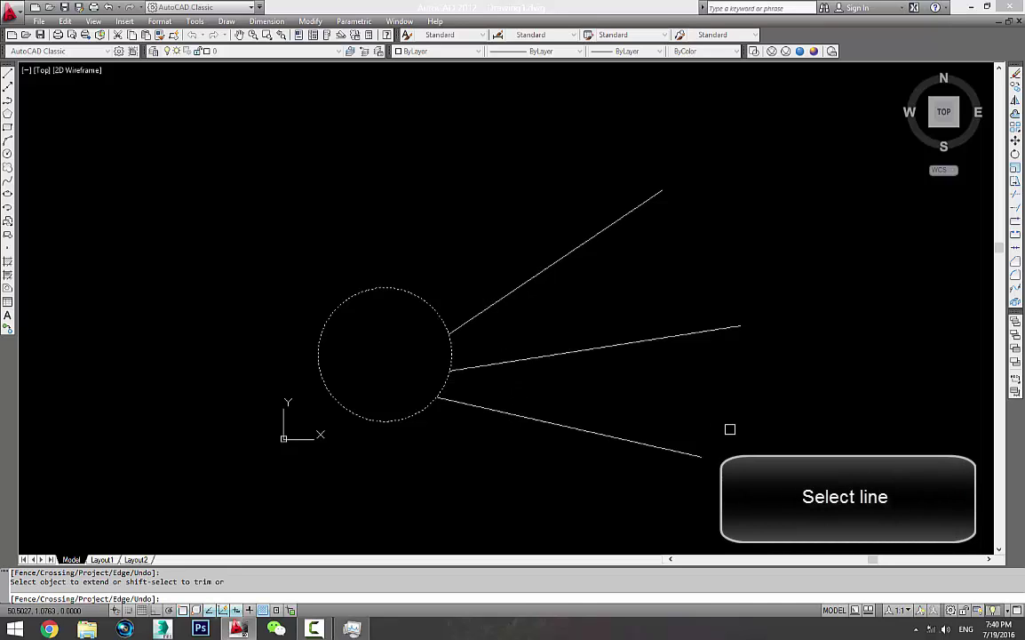
pyautogui.press('Escape')
# Window-select the three lines and erase them, leaving only the circle
pyautogui.click(662, 551)
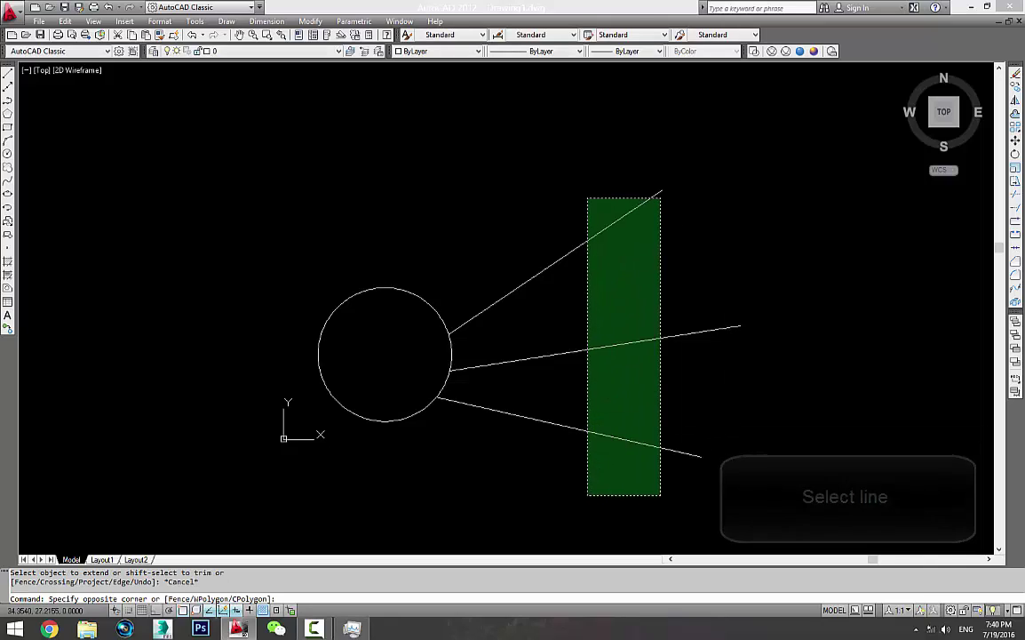
pyautogui.press('Escape')
pyautogui.click(702, 489)
pyautogui.click(621, 223)
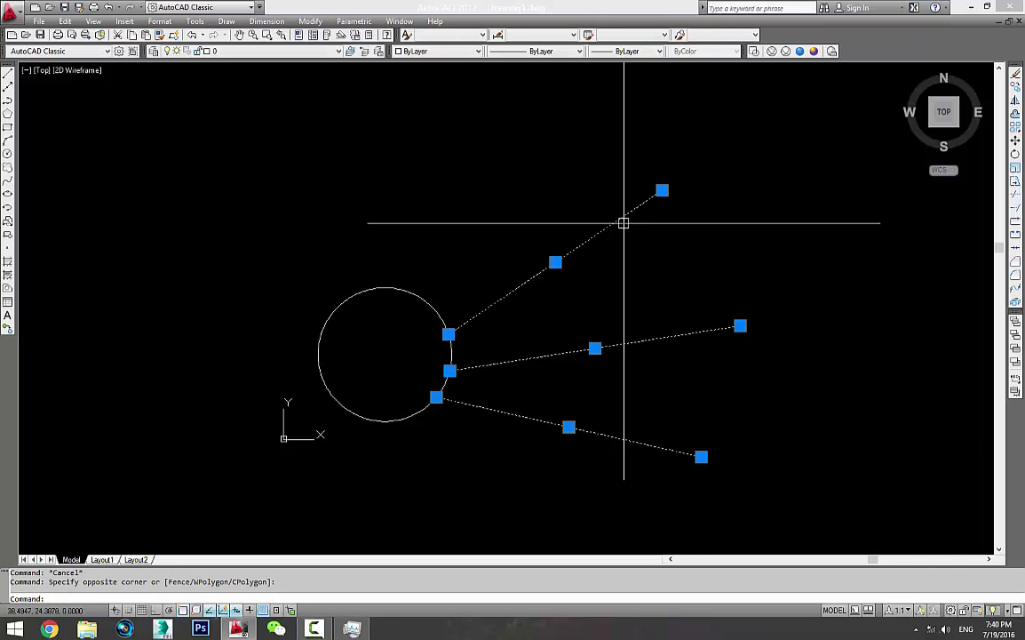
pyautogui.write('e')
pyautogui.press('Return')
# Select the circle with a window and erase it
pyautogui.scroll(-2, 524, 409)
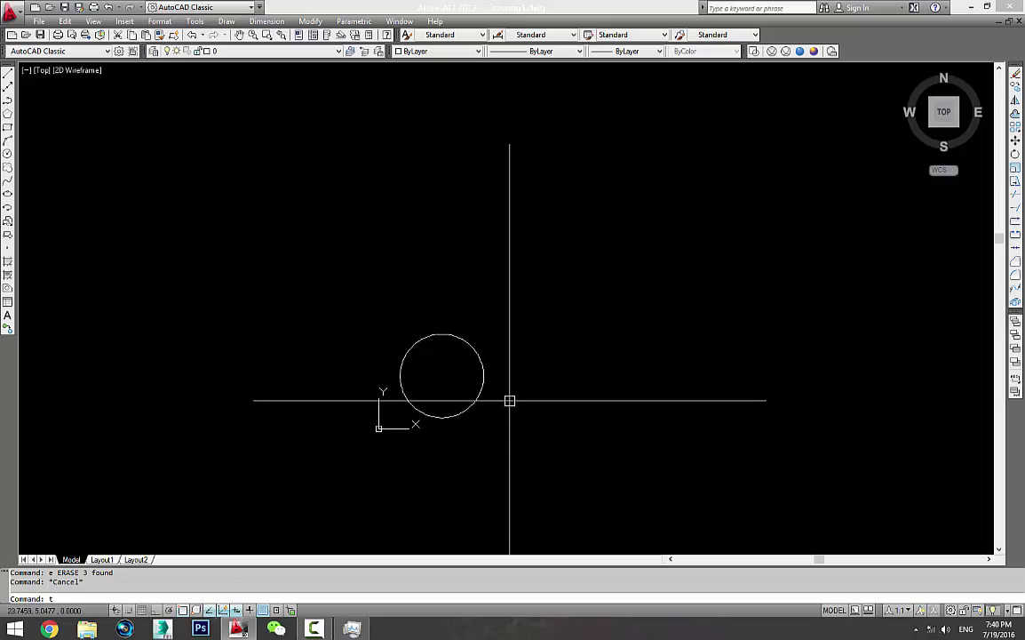
pyautogui.write('trc')
pyautogui.press('Return')
pyautogui.click(517, 342)
pyautogui.click(434, 393)
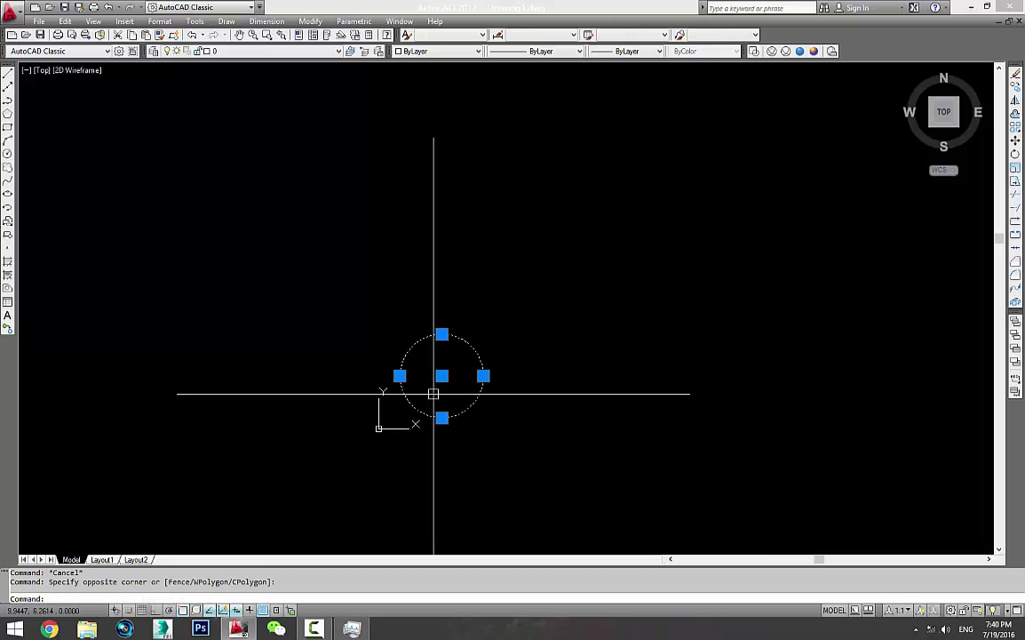
pyautogui.write('e')
pyautogui.press('Return')
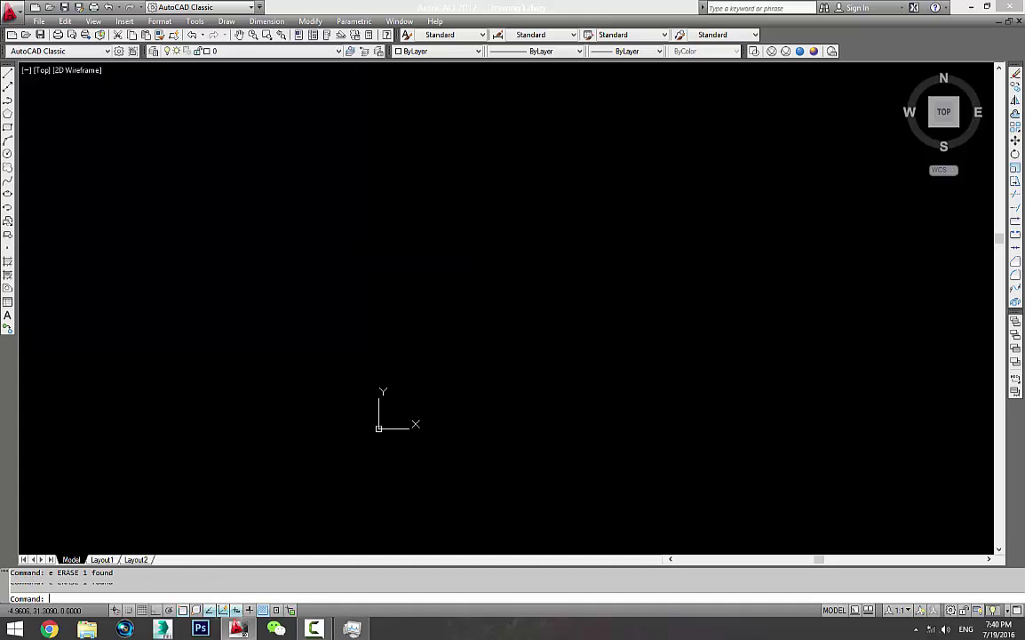
# Start PEDIT, then cancel it so no command is pending
pyautogui.press('Escape')
pyautogui.press('Escape')
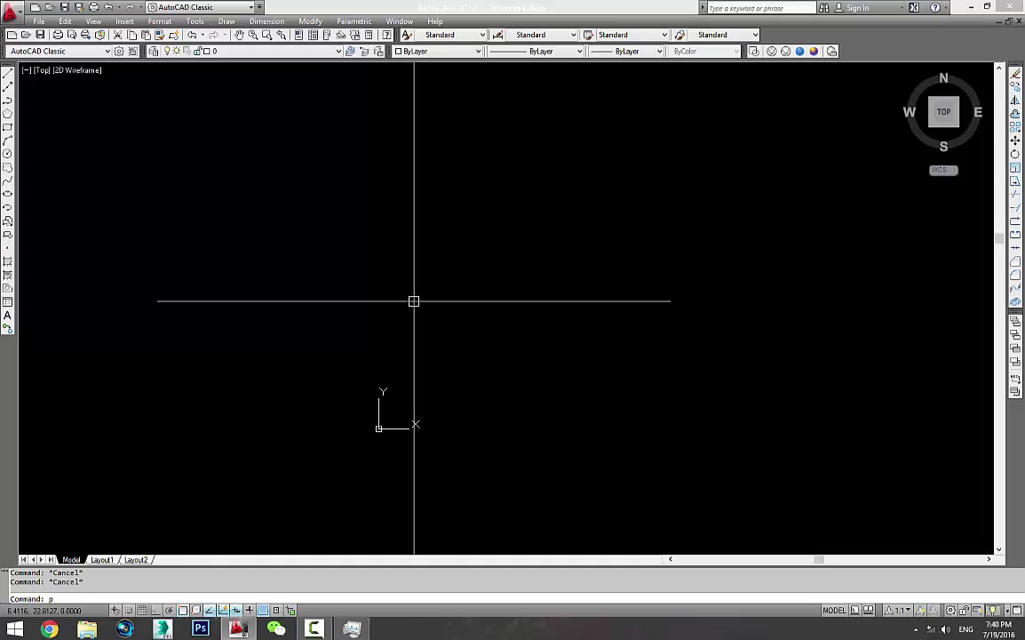
pyautogui.write('pe')
pyautogui.press('Return')
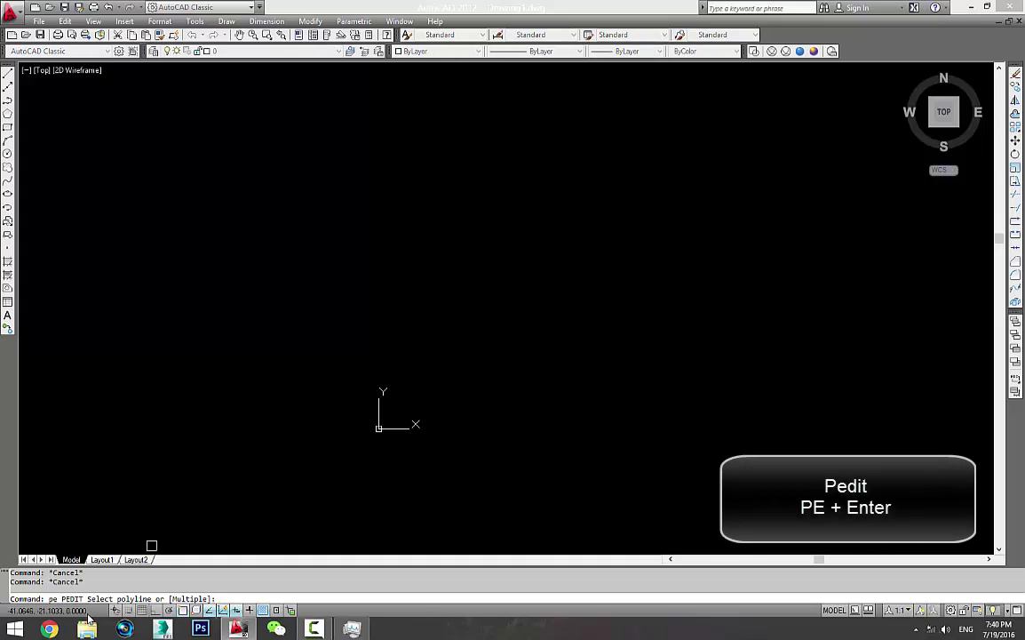
pyautogui.press('Escape')
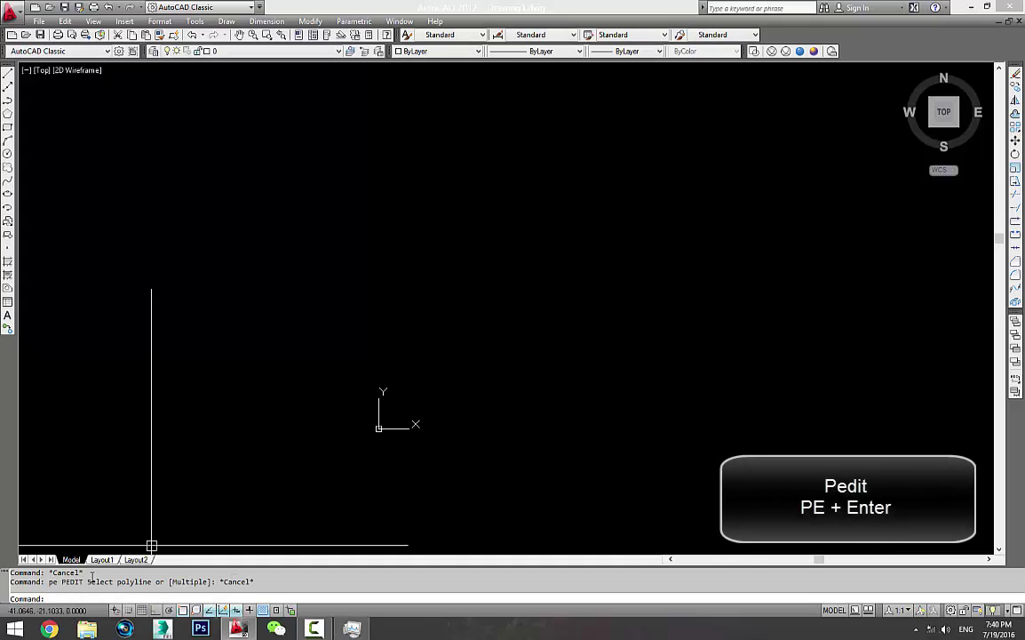
pyautogui.press('Escape')
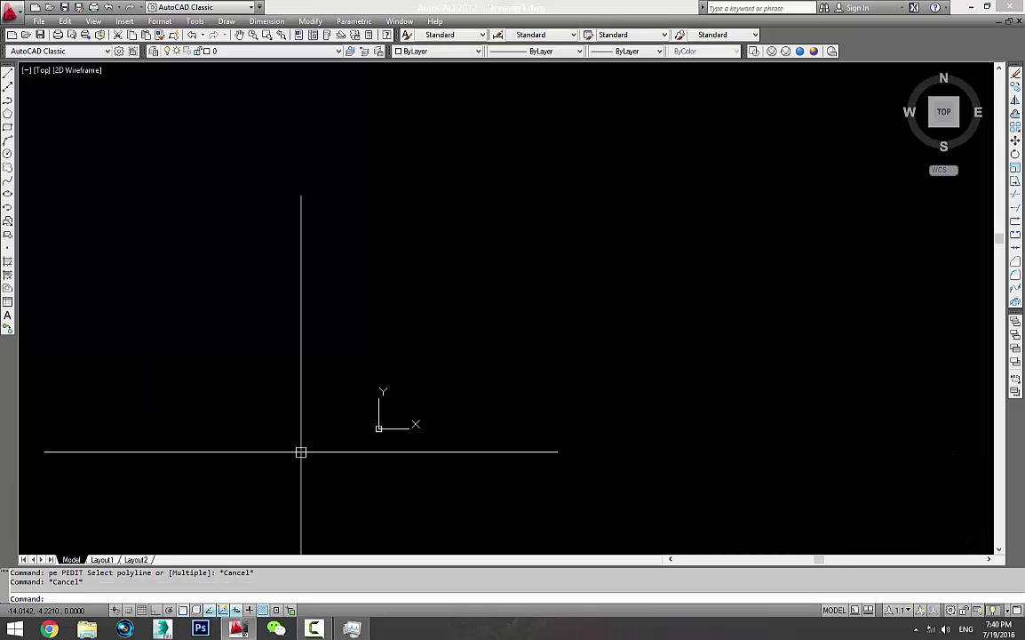
# Start a LINE and draw the inner turn of the polygonal spiral
pyautogui.write('l LINE Specify first point:')
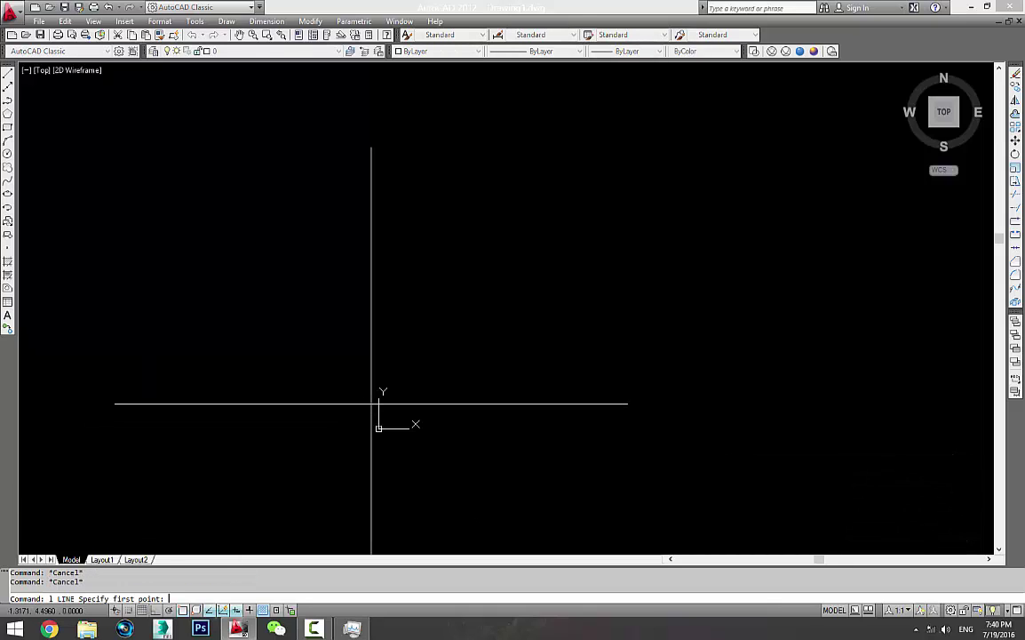
pyautogui.click(552, 391)
pyautogui.click(502, 293)
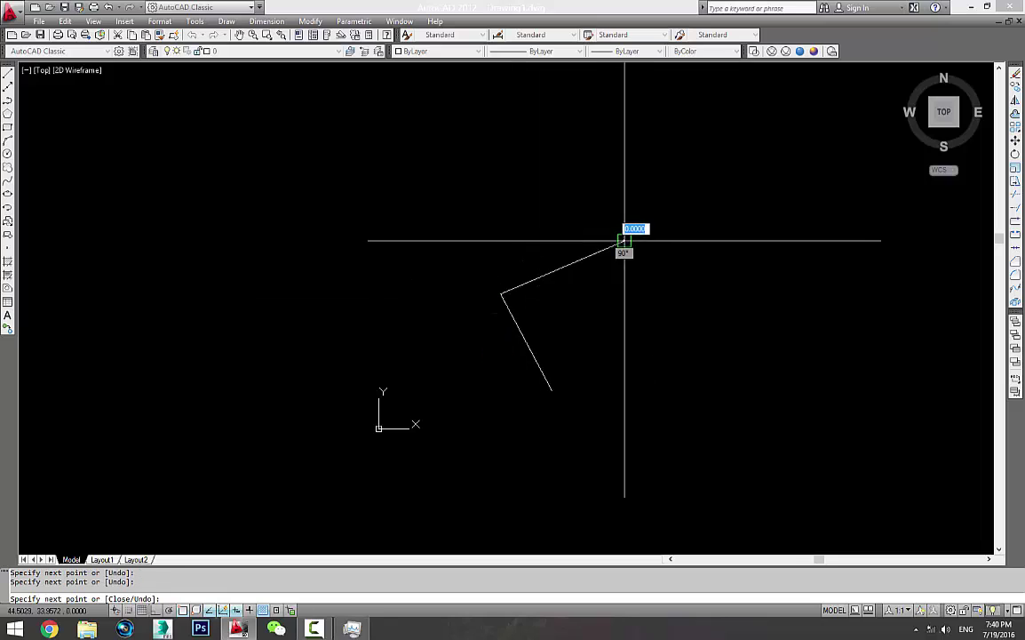
pyautogui.click(625, 241)
pyautogui.click(730, 322)
# Continue the spiral's outer loop with more line segments, then end the line
pyautogui.click(748, 355)
pyautogui.click(642, 499)
pyautogui.click(487, 444)
pyautogui.click(441, 287)
pyautogui.click(579, 181)
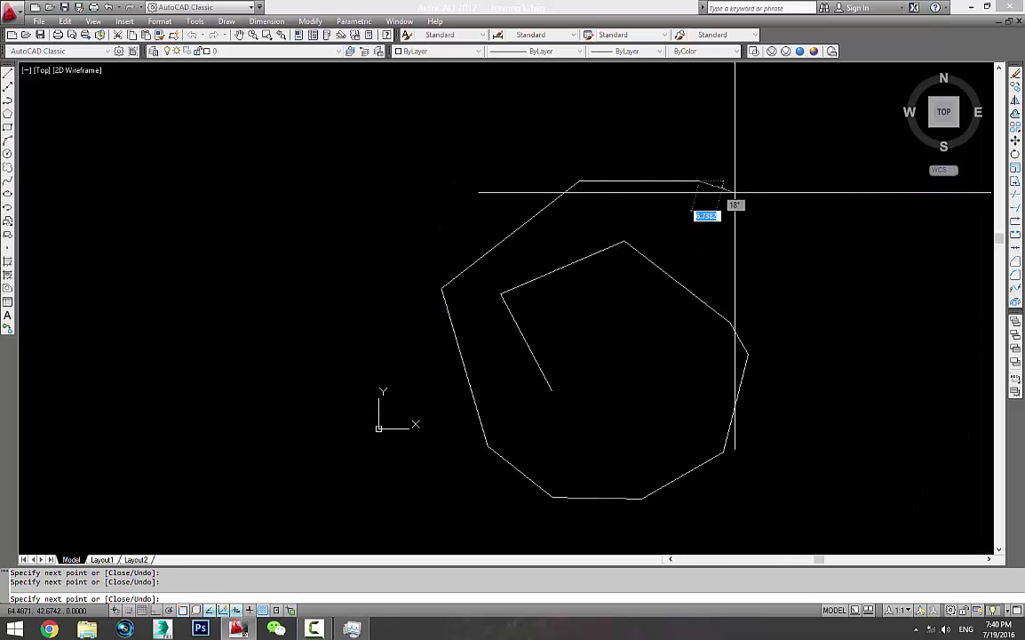
pyautogui.click(867, 251)
pyautogui.click(900, 373)
pyautogui.click(880, 433)
pyautogui.press('Escape')
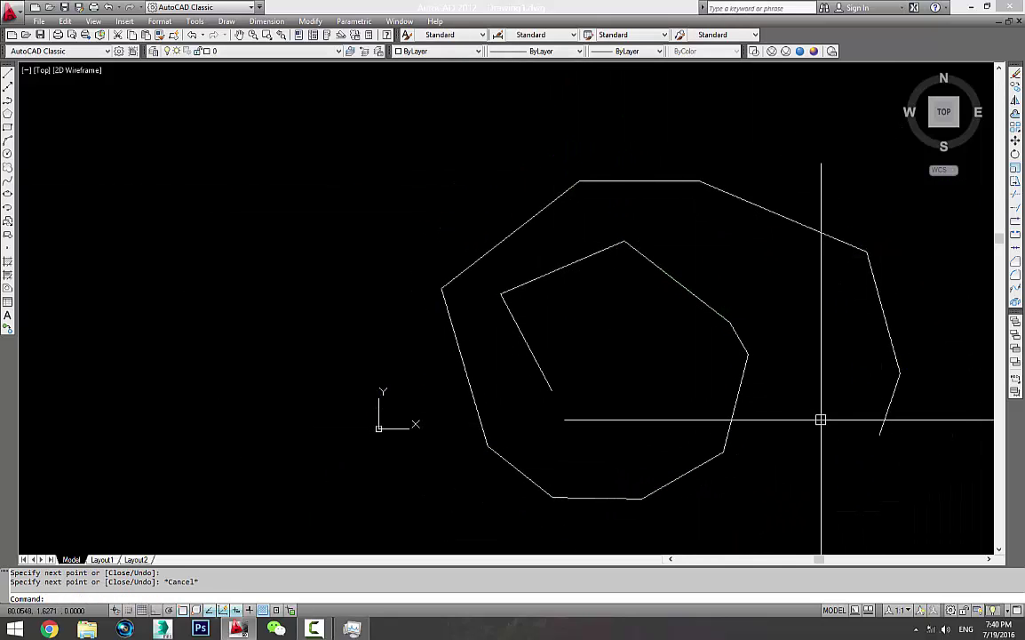
# Click individual spiral segments to show each highlights on its own
pyautogui.moveTo(818, 419); pyautogui.dragTo(746, 394, button='middle')
pyautogui.click(659, 297)
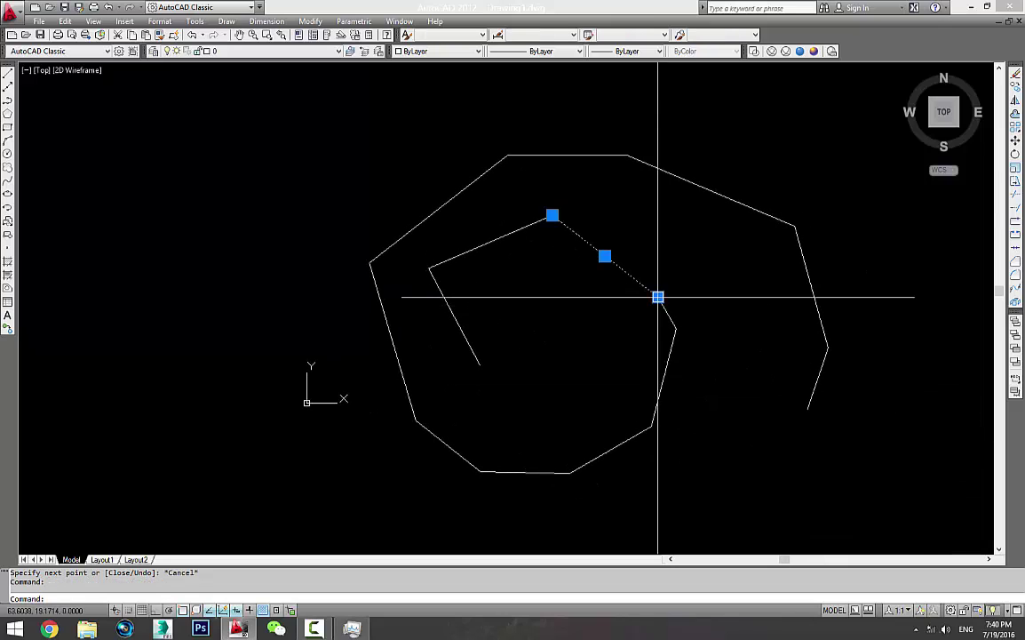
pyautogui.press('Escape')
pyautogui.click(668, 337)
pyautogui.click(668, 337)
pyautogui.click(664, 368)
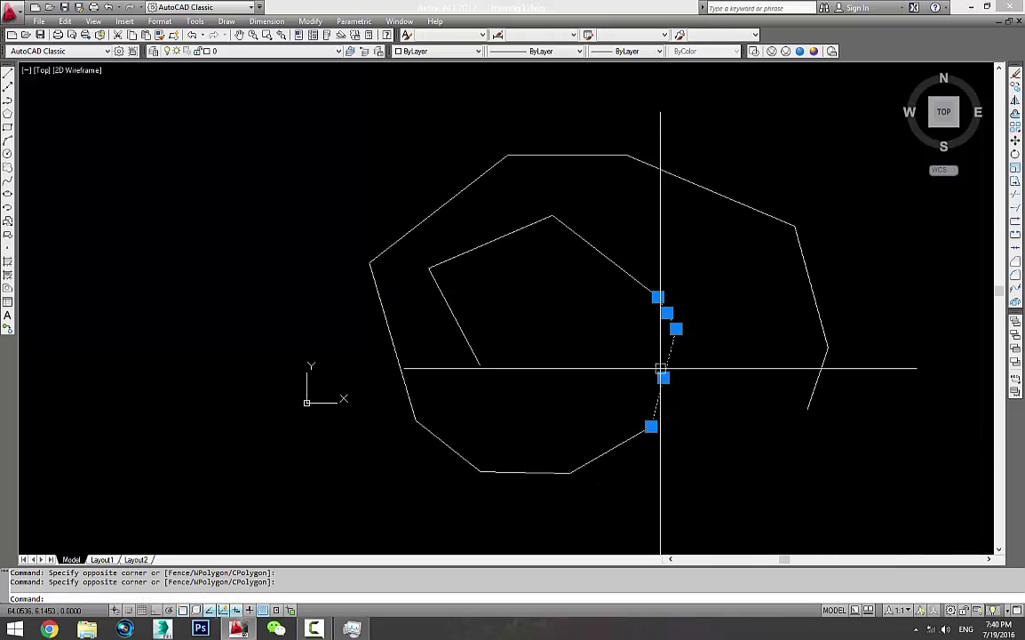
pyautogui.press('Escape')
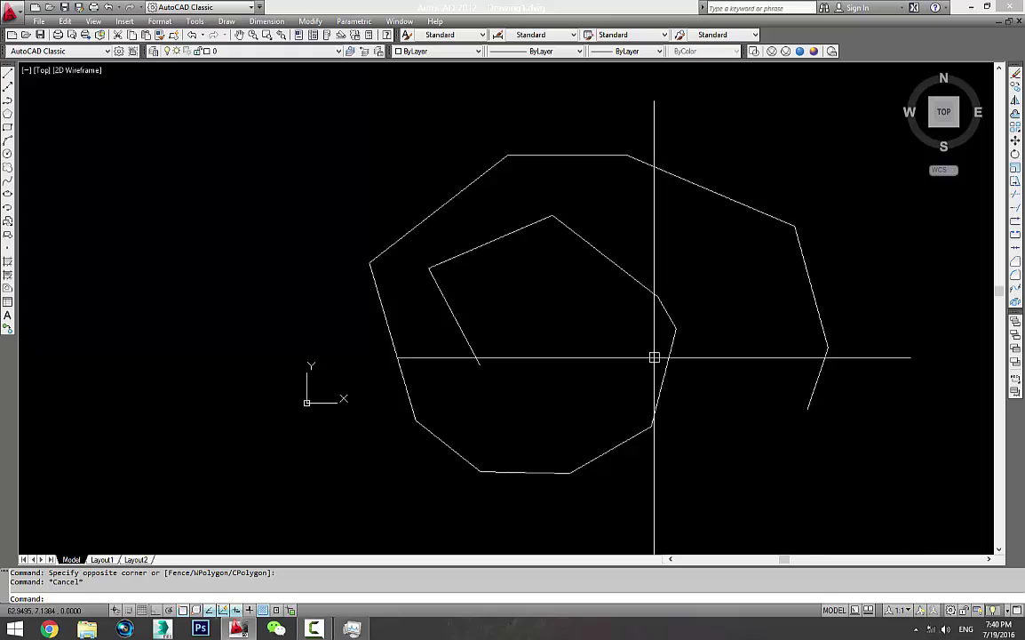
# Select a few more separate segments, then clear the selection with Esc twice
pyautogui.click(668, 300)
pyautogui.click(643, 314)
pyautogui.press('Escape')
pyautogui.click(623, 265)
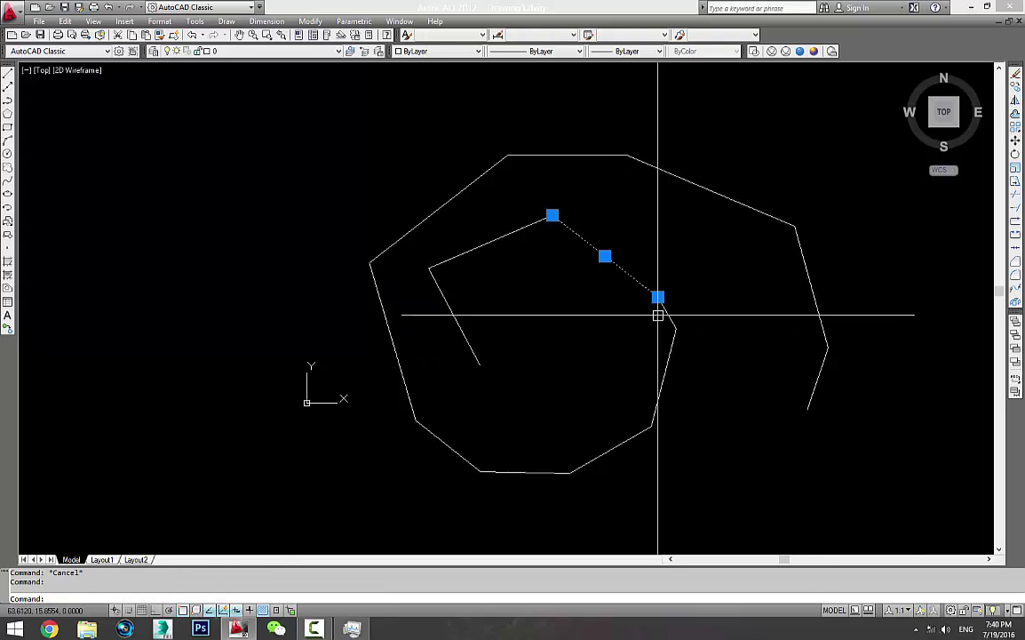
pyautogui.click(659, 313)
pyautogui.click(662, 378)
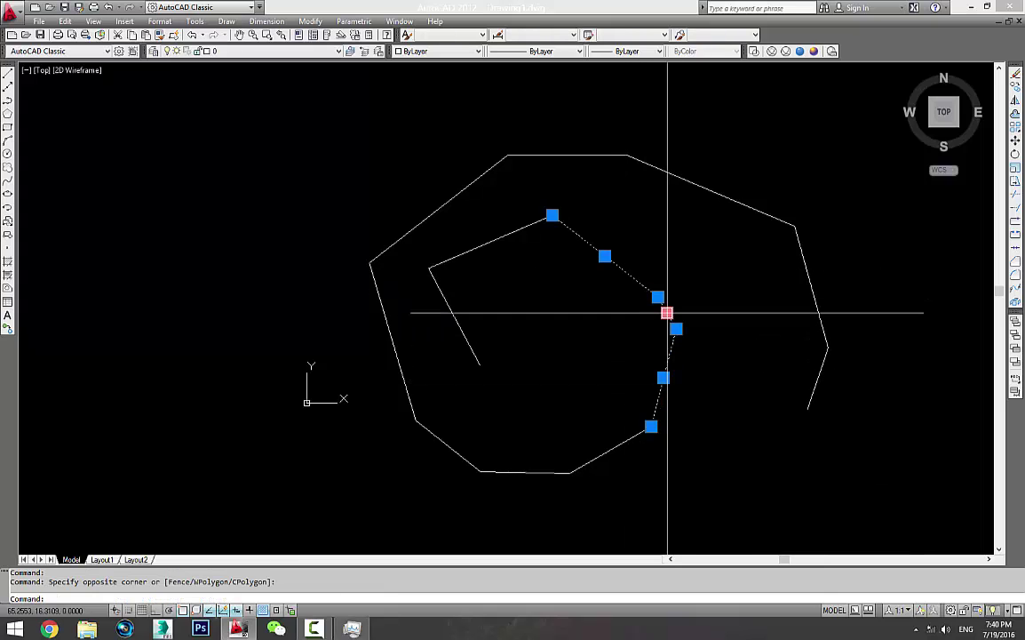
pyautogui.press('Escape')
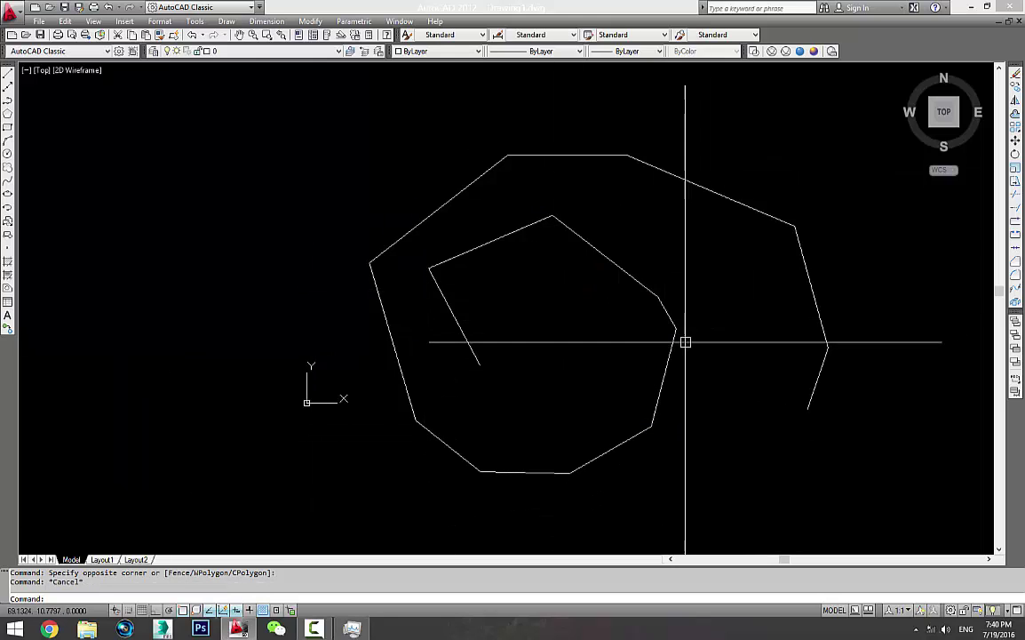
pyautogui.press('Escape')
pyautogui.write('p')
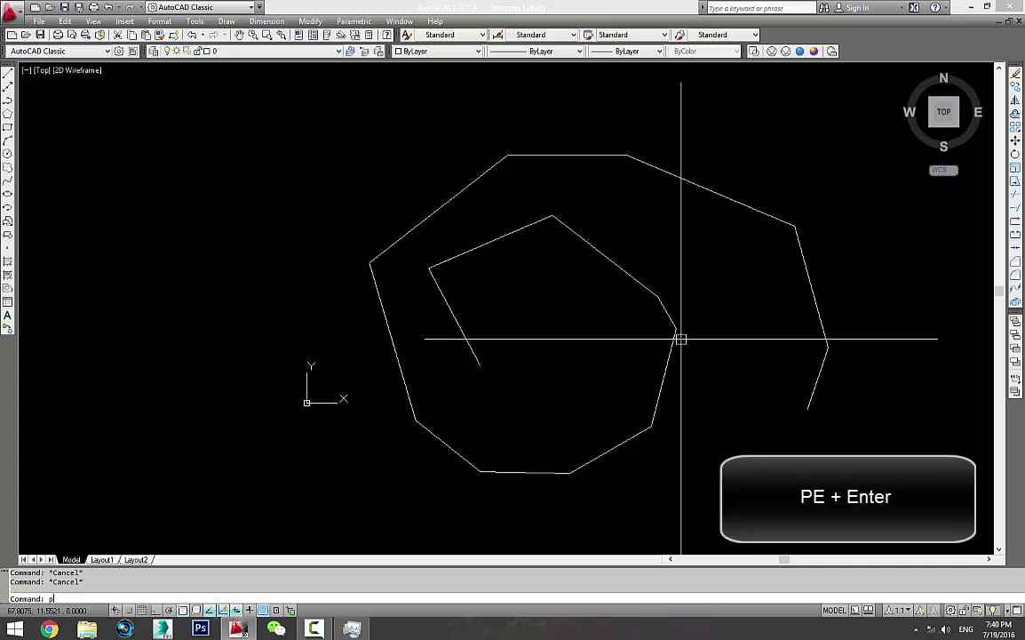
# Window-select all 14 spiral lines in PEDIT Multiple, convert them, and join with default fuzz
pyautogui.write('e')
pyautogui.press('Return')
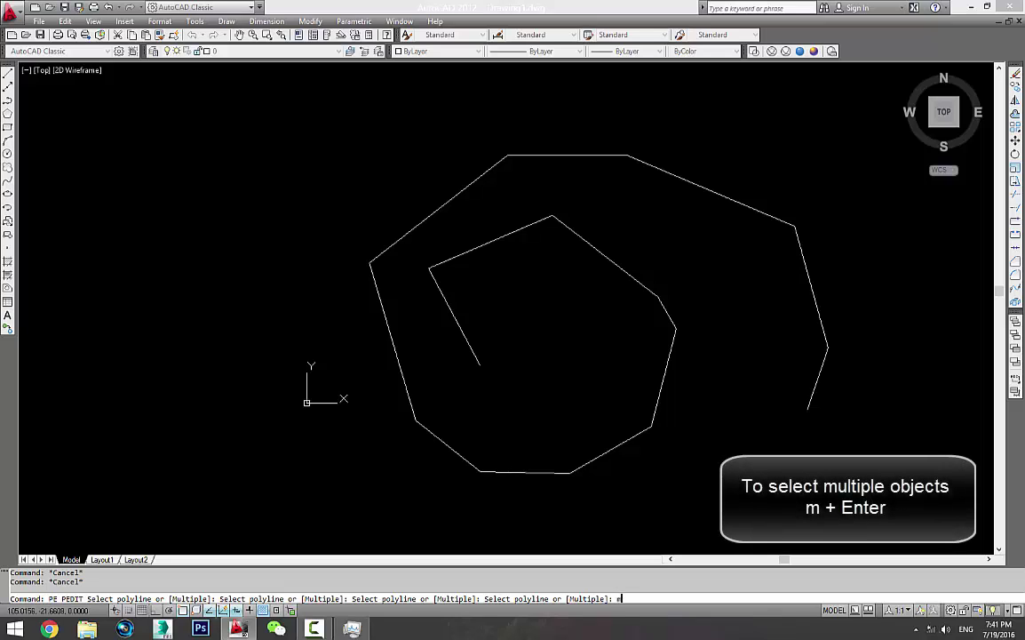
pyautogui.press('Return')
pyautogui.click(903, 514)
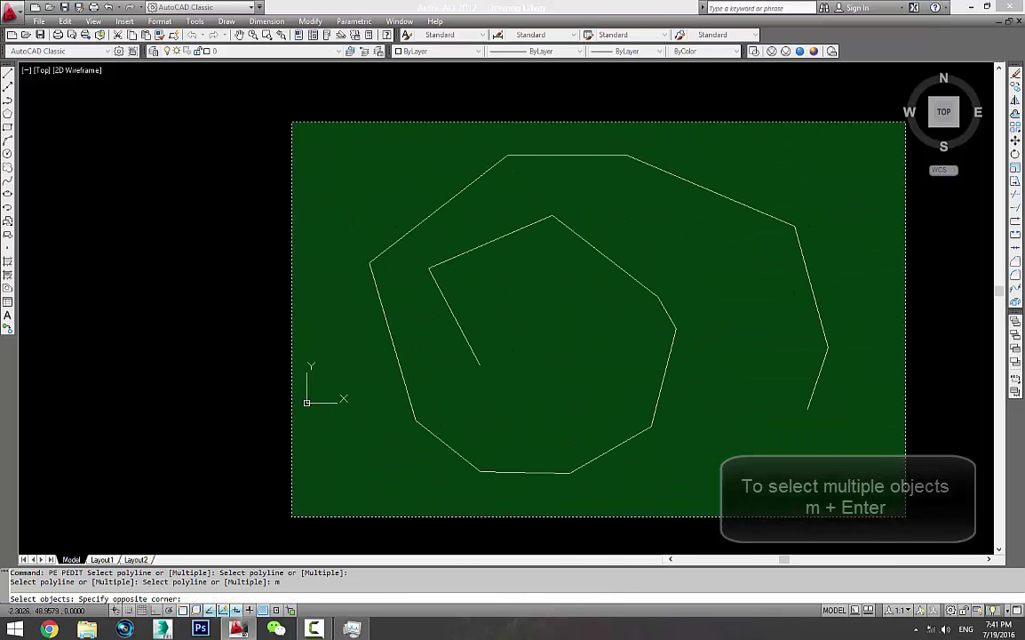
pyautogui.click(291, 121)
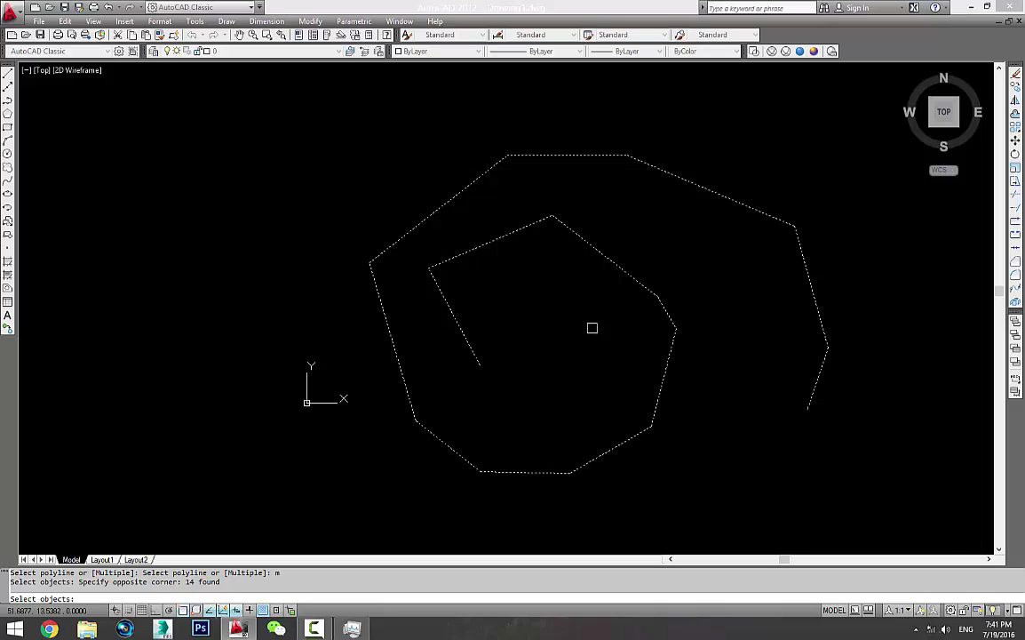
pyautogui.press('Return')
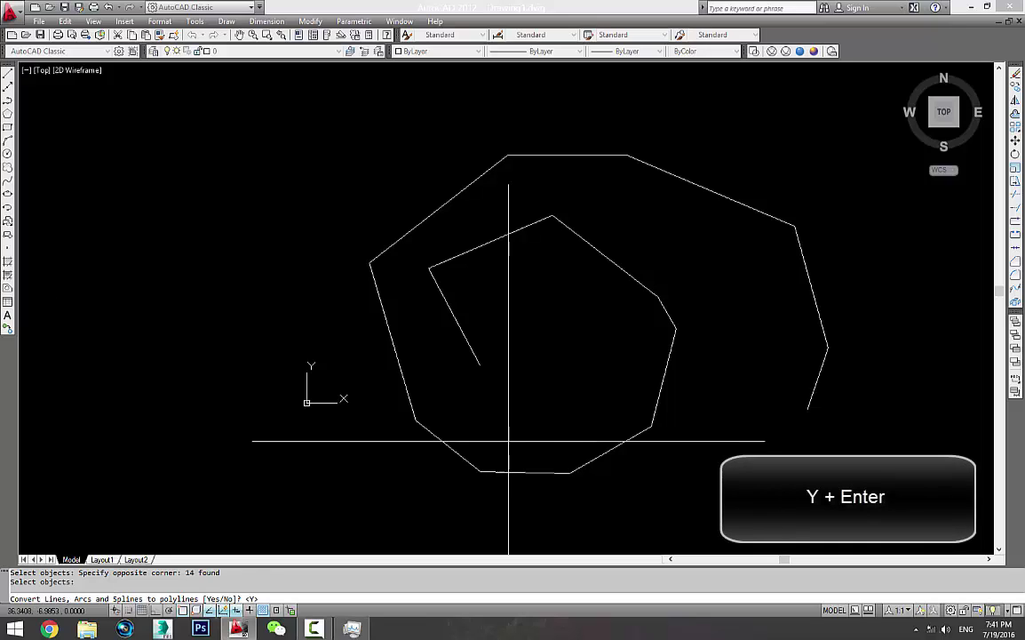
pyautogui.write('y')
pyautogui.press('Return')
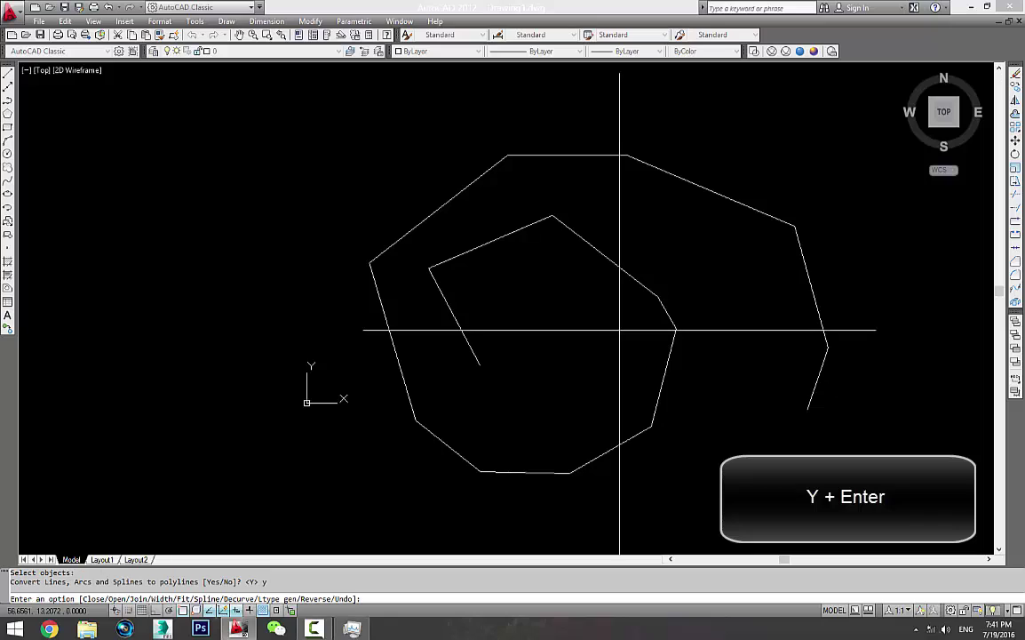
pyautogui.write('j')
pyautogui.press('Return')
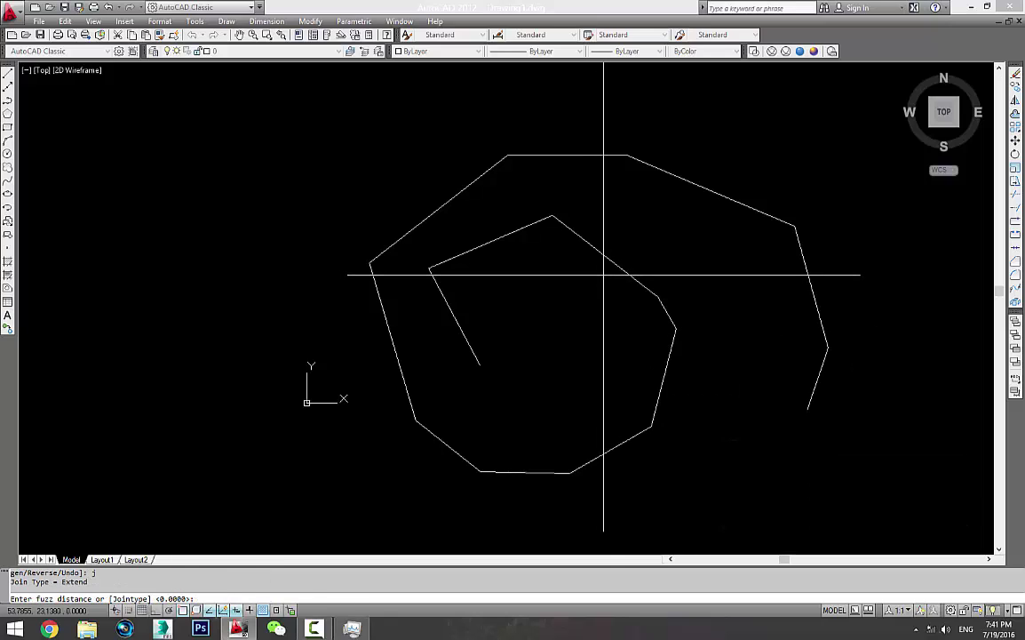
pyautogui.press('Return')
pyautogui.press('Return')
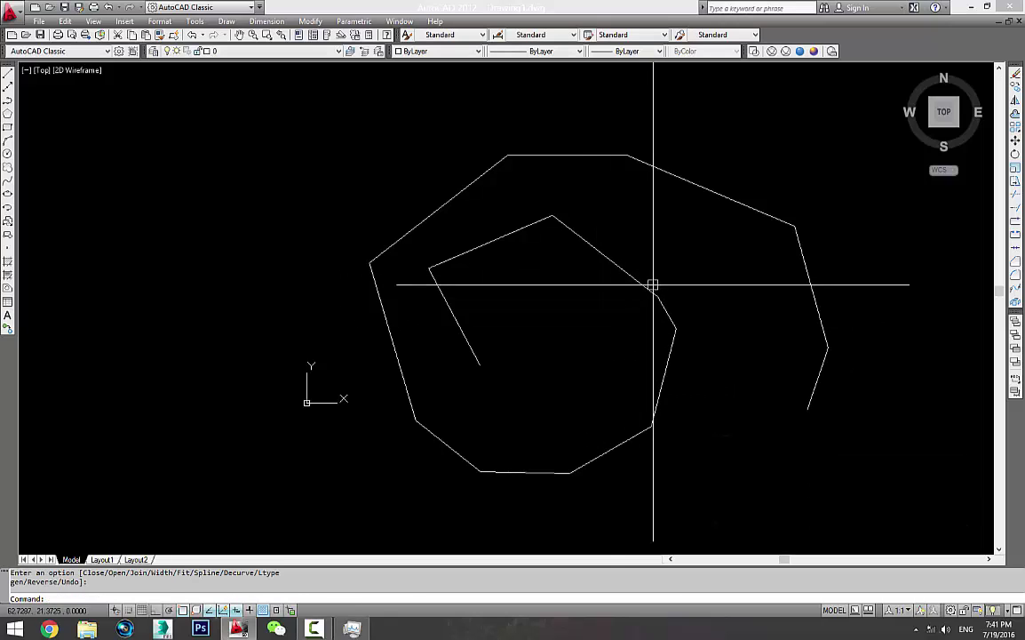
pyautogui.click(653, 291)
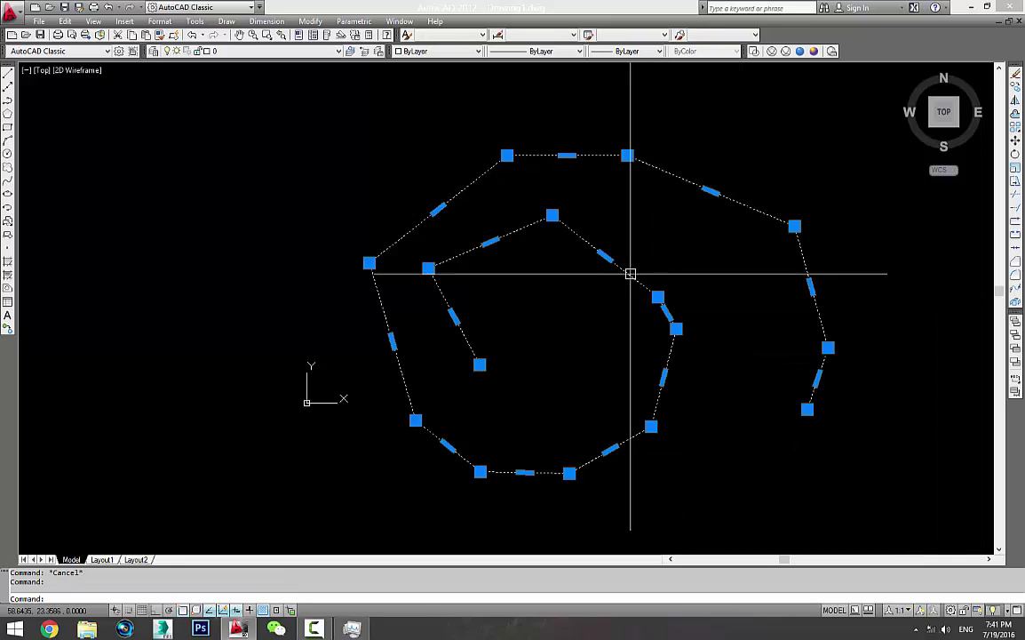
# Undo the PEDIT join with Ctrl+Z, then redo twice to restore the separate-line spiral
pyautogui.press('Escape')
pyautogui.click(686, 307)
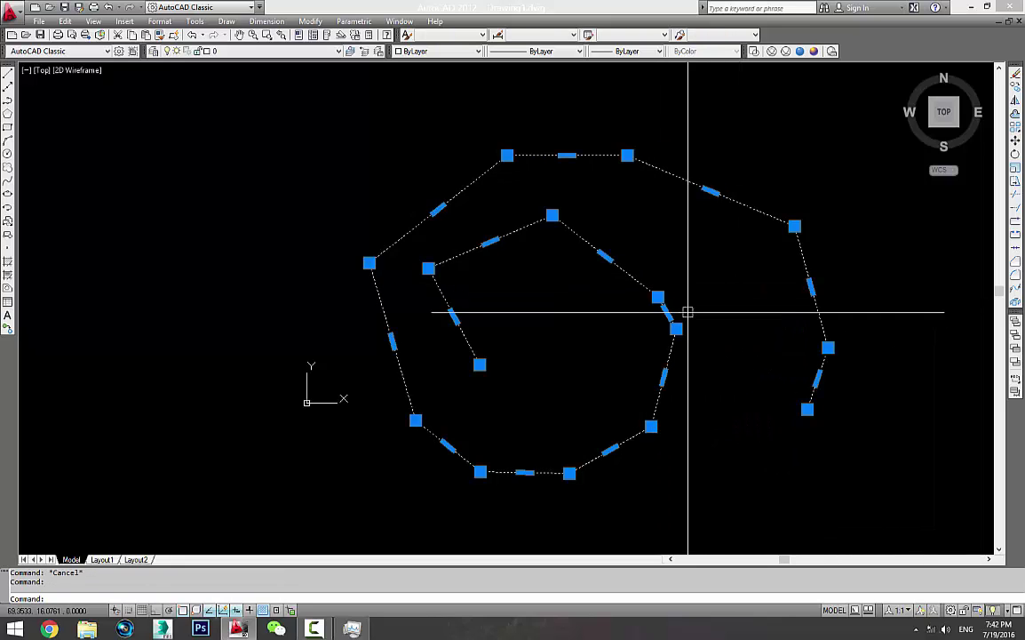
pyautogui.press('Escape')
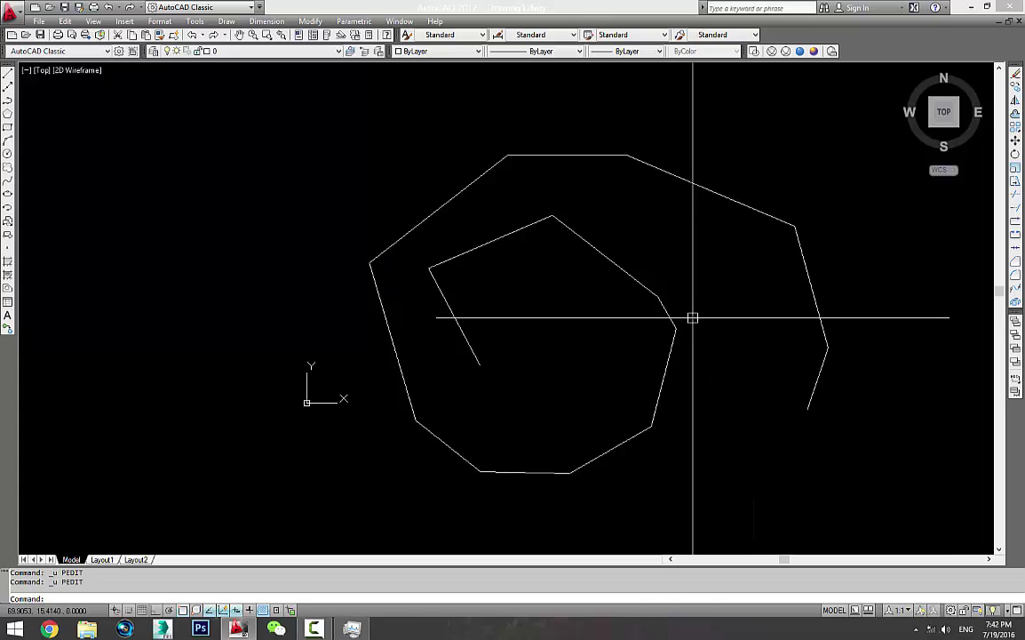
pyautogui.hotkey('ctrl', 'z')
pyautogui.hotkey('ctrl', 'z')
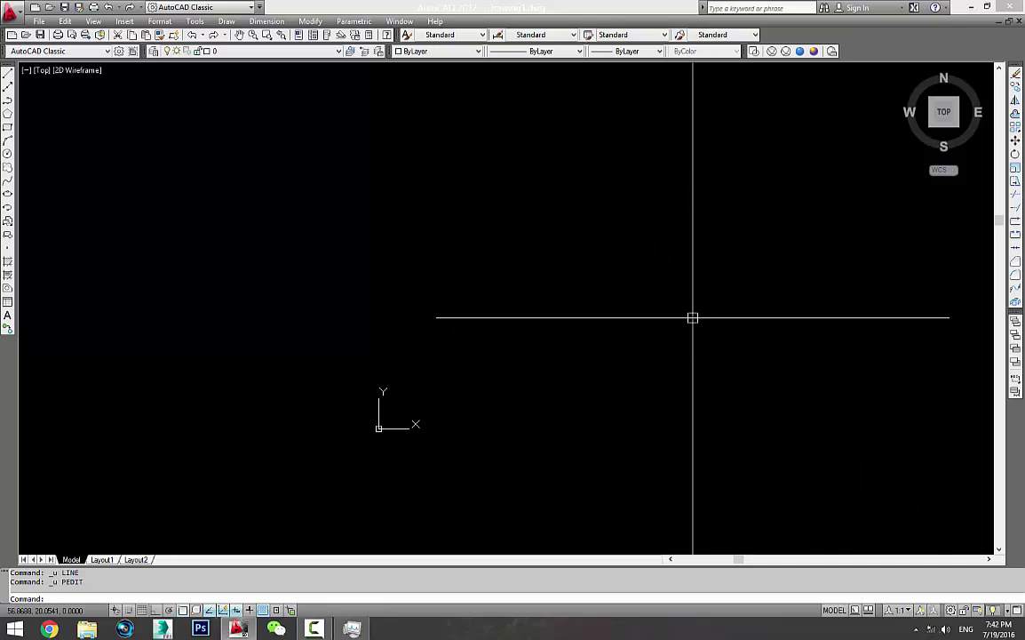
pyautogui.hotkey('ctrl', 'y')
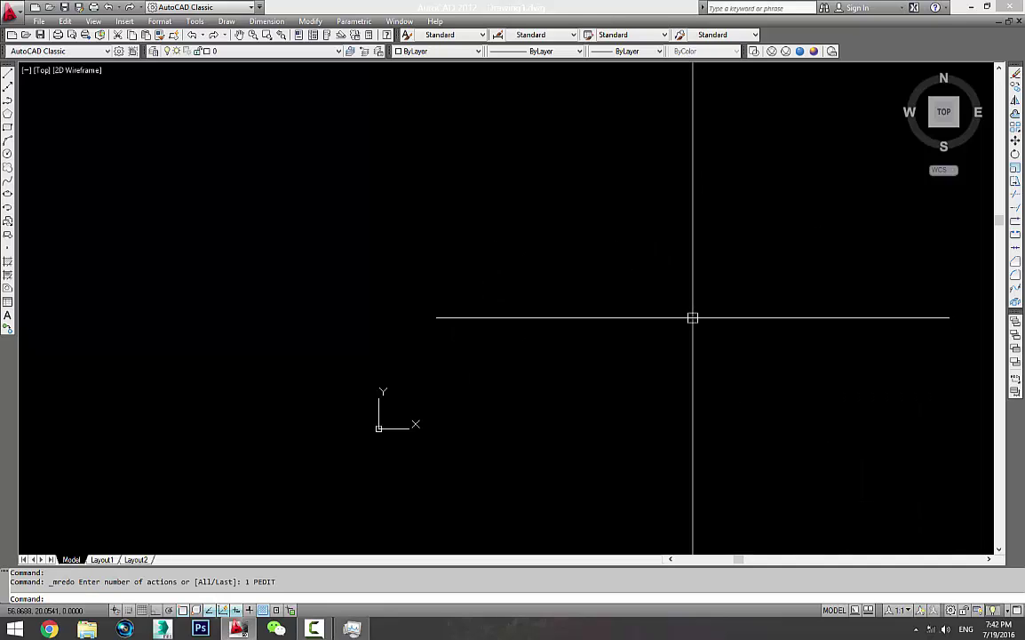
pyautogui.hotkey('ctrl', 'y')
# Reselect all 14 spiral segments for PEDIT Multiple with crossing windows and accept converting them to polylines
pyautogui.click(670, 291)
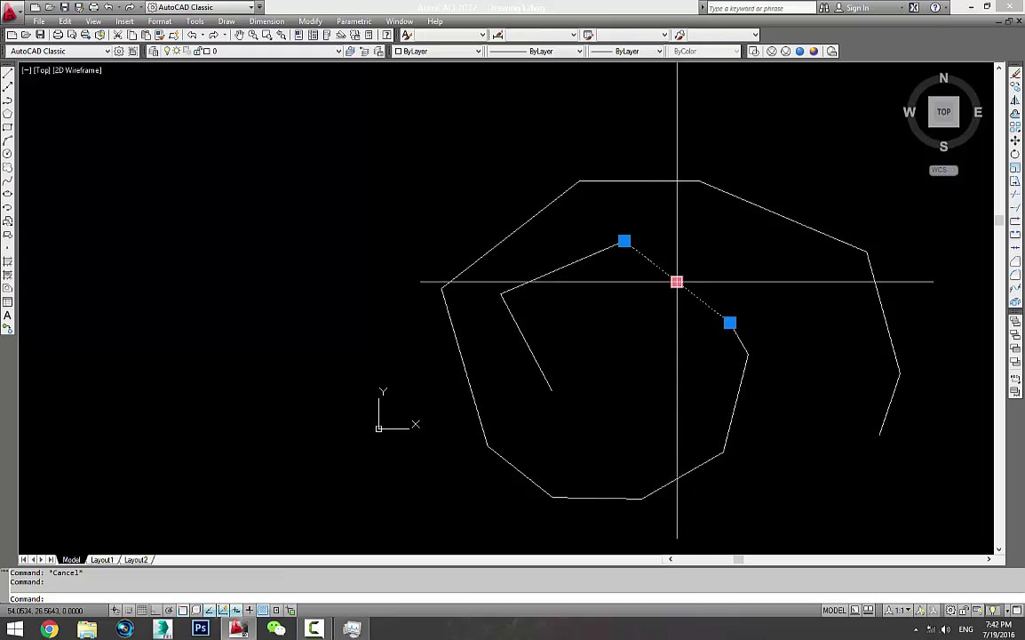
pyautogui.press('Escape')
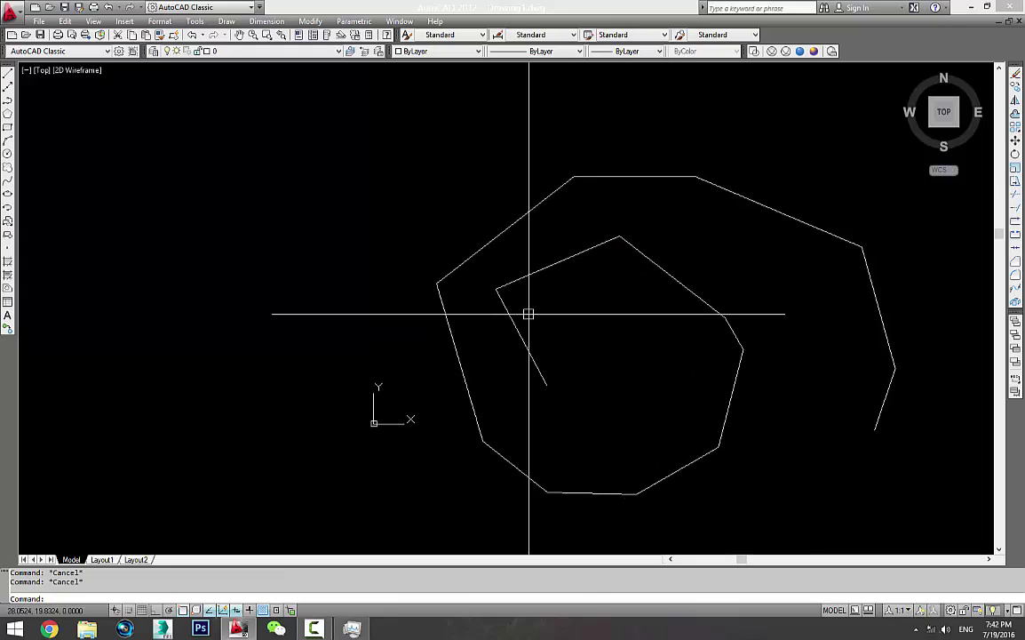
pyautogui.write('PE')
pyautogui.press('Return')
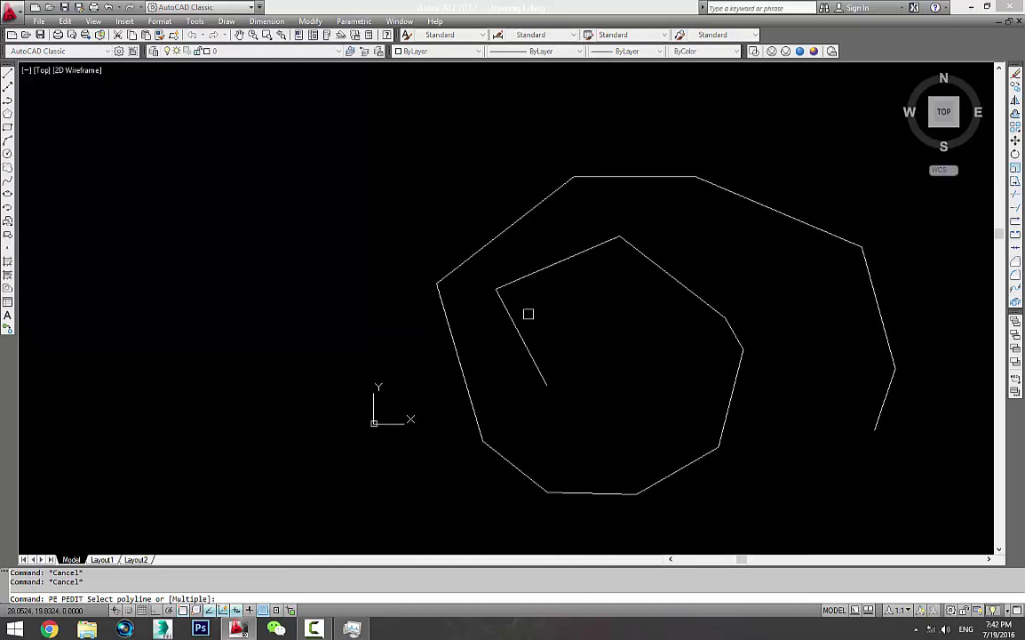
pyautogui.moveTo(928, 204); pyautogui.dragTo(357, 507)
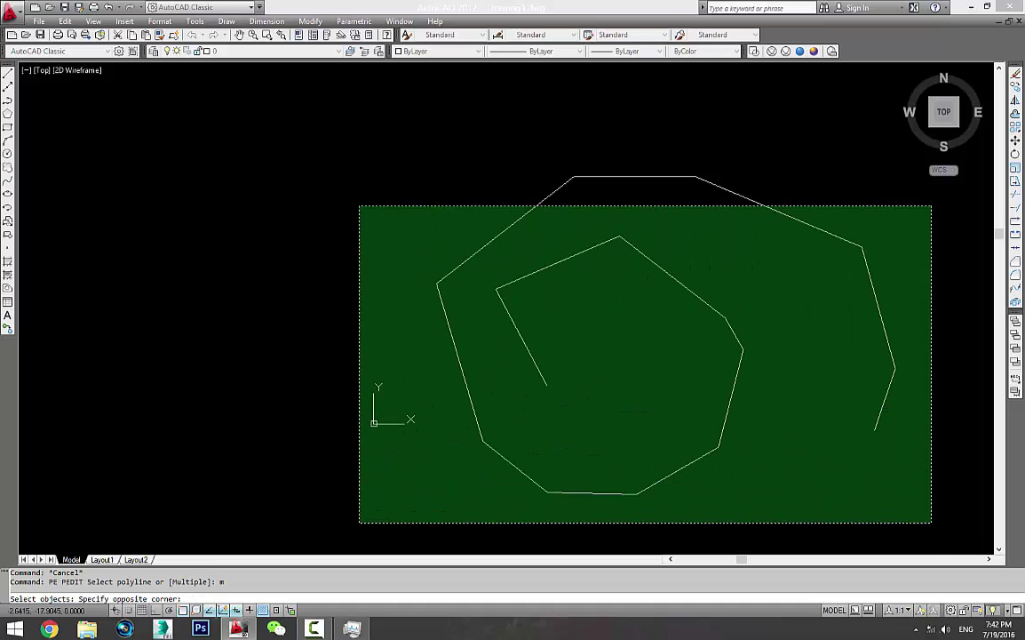
pyautogui.moveTo(695, 104); pyautogui.dragTo(448, 248)
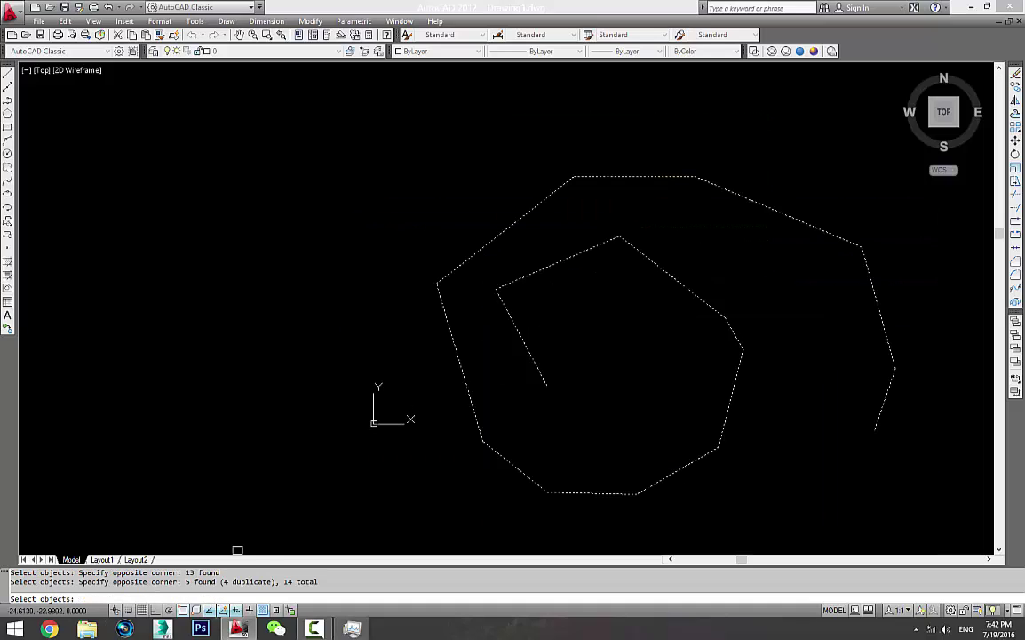
pyautogui.press('Return')
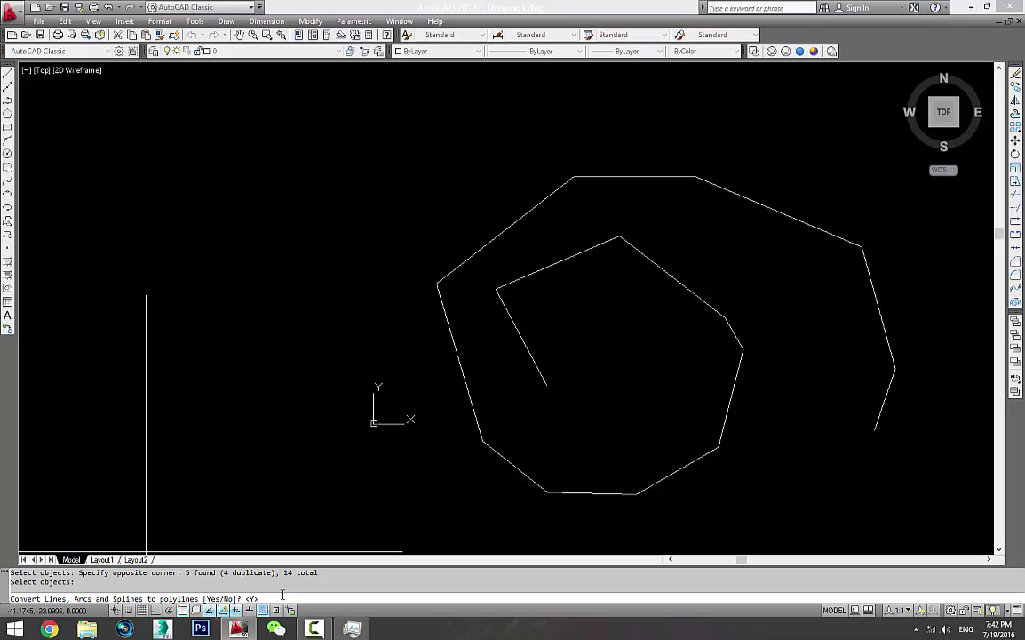
pyautogui.write('y')
pyautogui.press('Return')
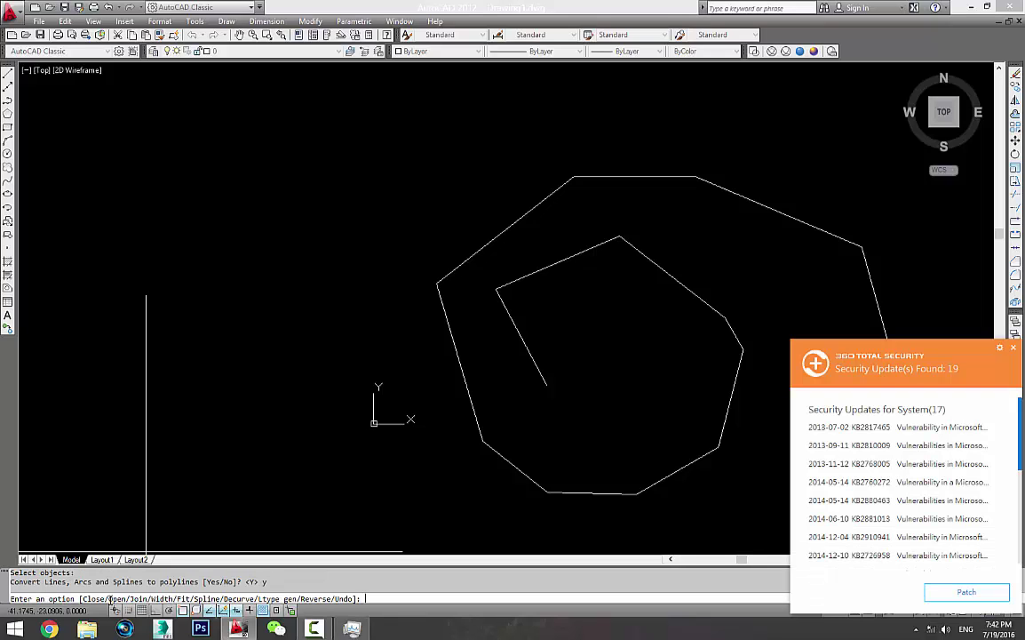
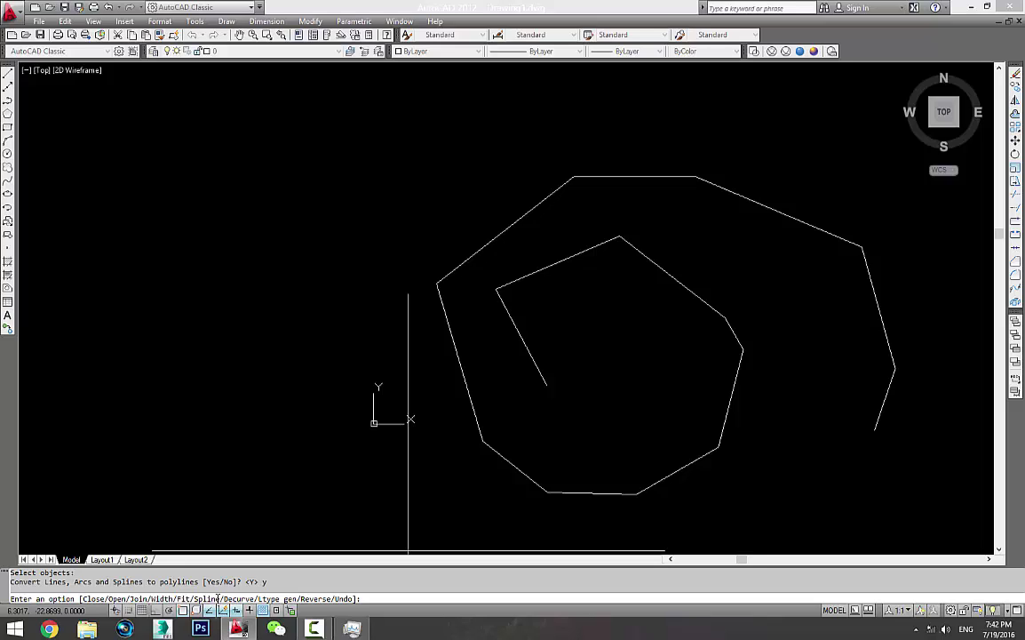
# Cancel PEDIT and undo it, so the spiral returns to angular straight segments
pyautogui.press('Escape')
pyautogui.hotkey('ctrl', 'z')
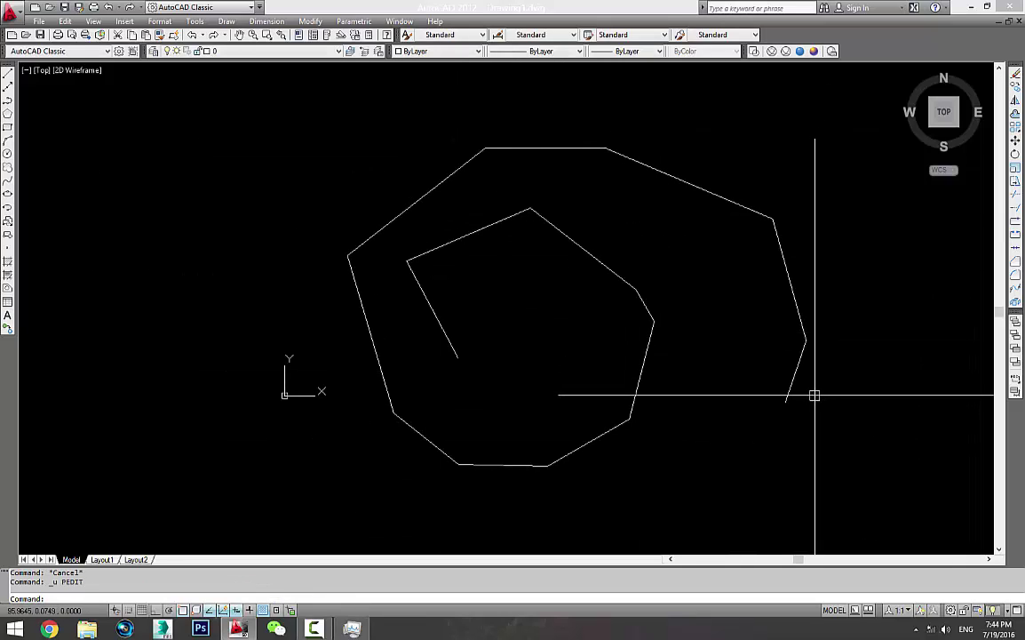
pyautogui.click(646, 284)
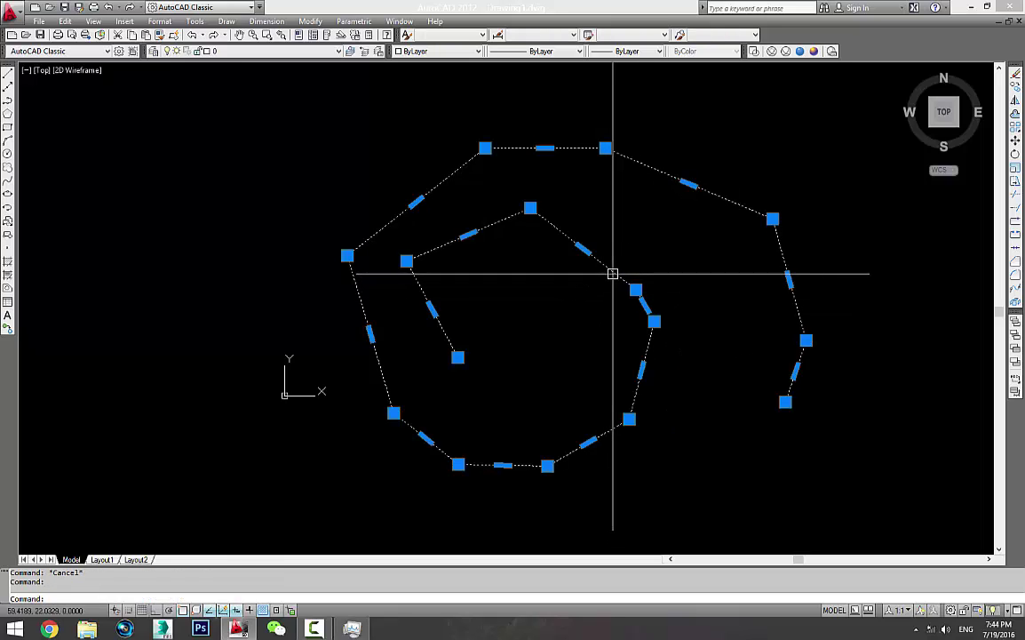
pyautogui.press('Escape')
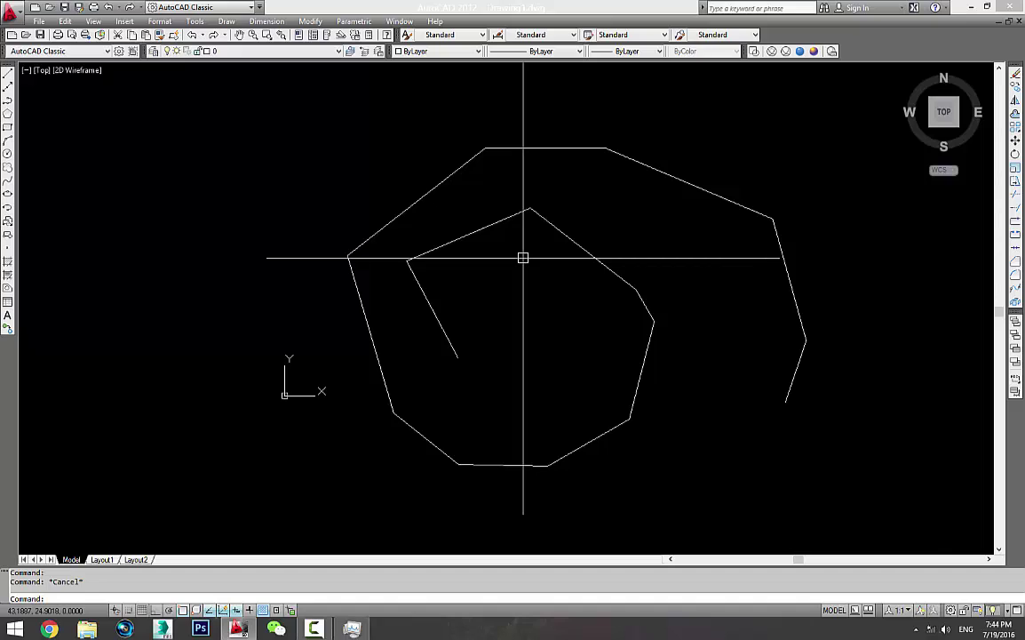
# Run PEDIT (PE) on the spiral polyline and apply its Spline option to curve it
pyautogui.write('PE')
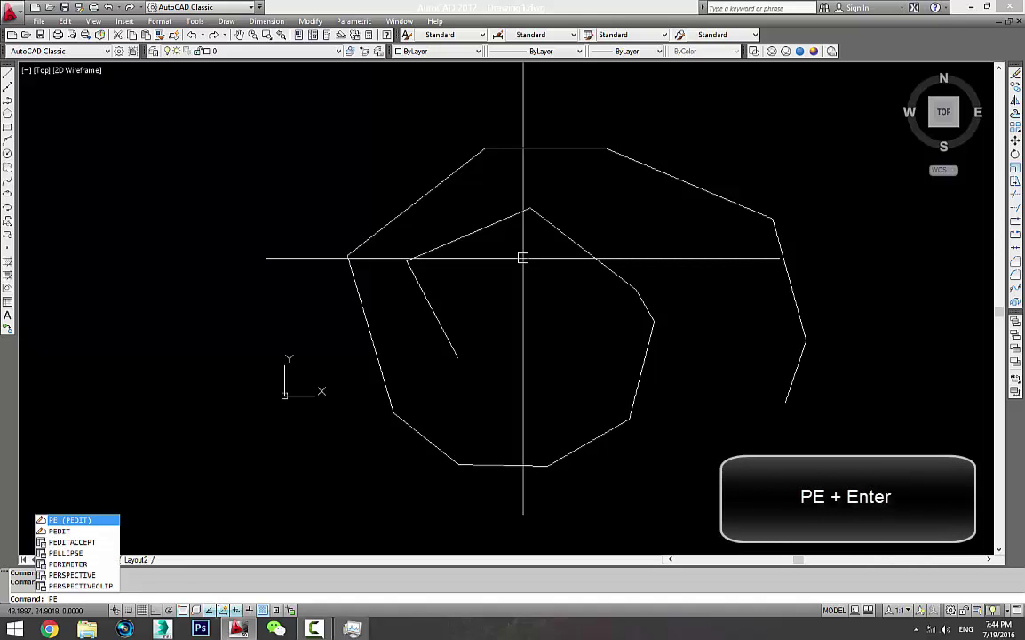
pyautogui.press('Return')
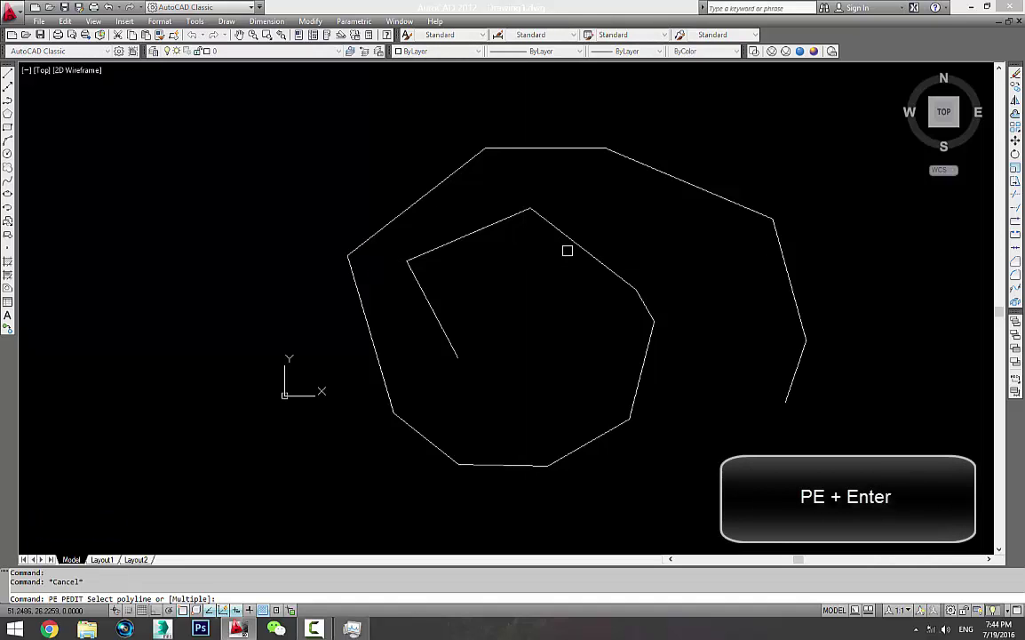
pyautogui.click(568, 251)
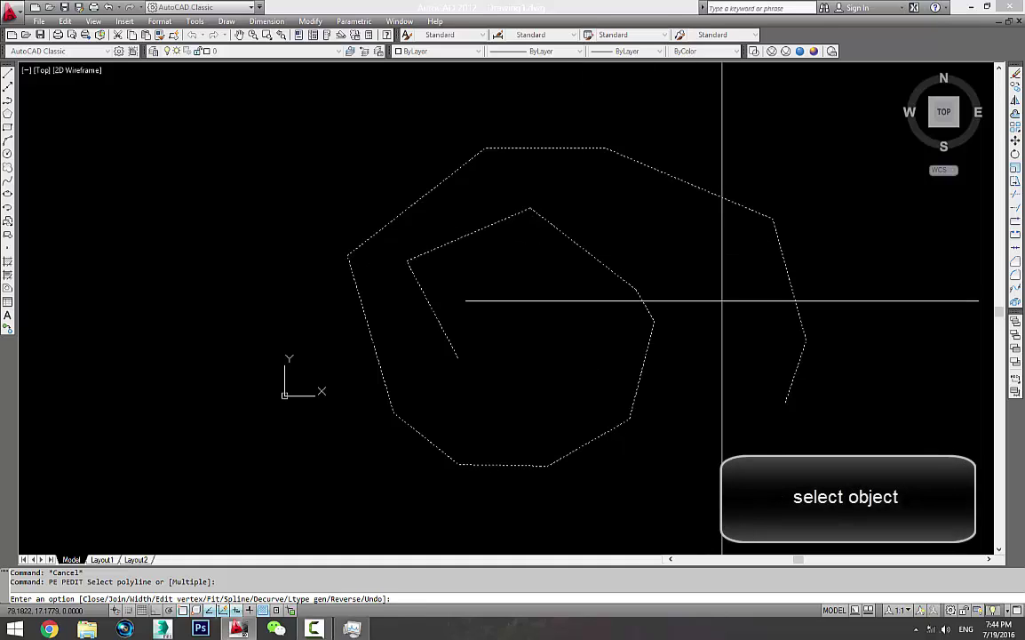
pyautogui.write('s')
pyautogui.press('Return')
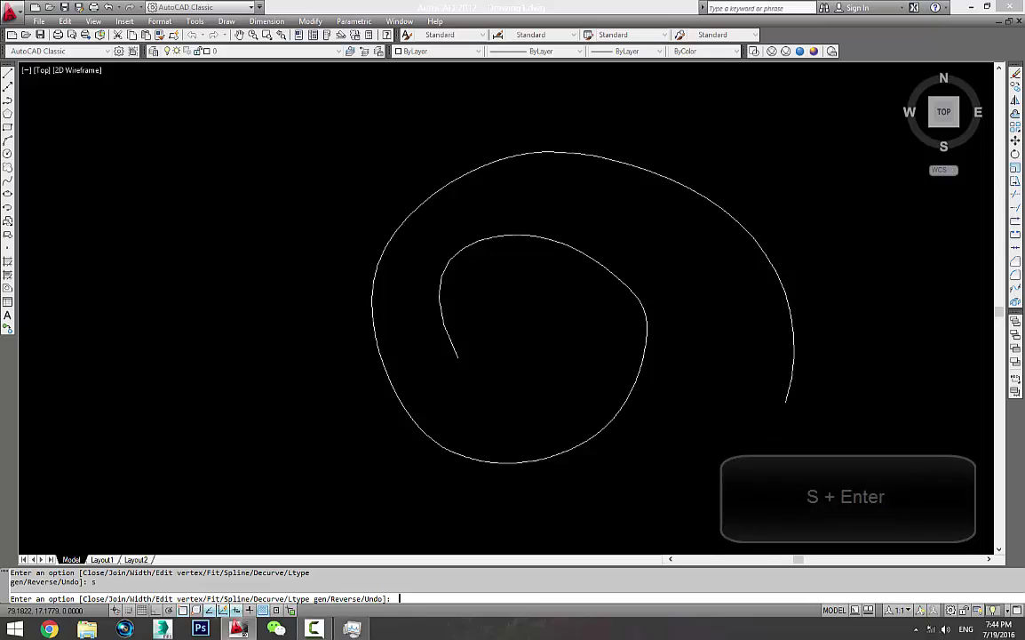
pyautogui.press('Escape')
# Select the smoothed spiral and stretch its first control point to a new position
pyautogui.moveTo(756, 326); pyautogui.dragTo(819, 360, button='middle')
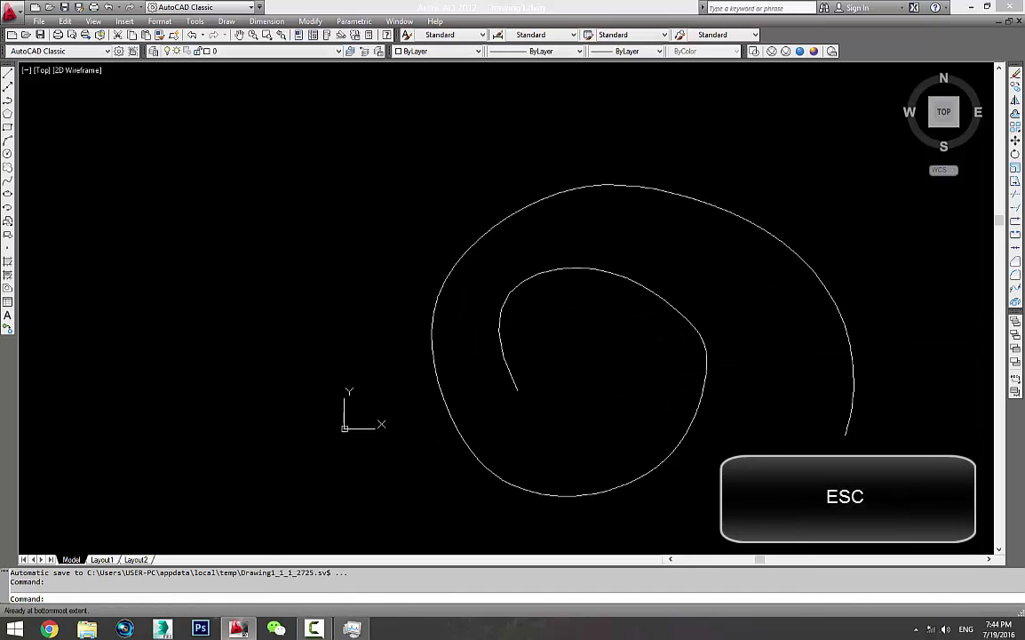
pyautogui.click(858, 237)
pyautogui.click(755, 327)
pyautogui.press('Escape')
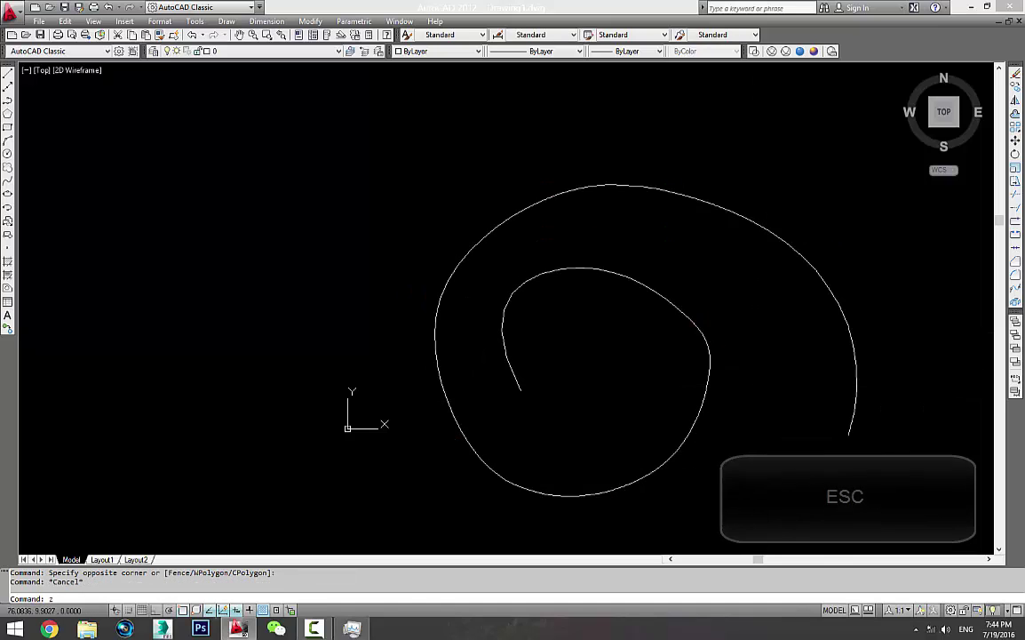
pyautogui.scroll(3, 765, 381)
pyautogui.scroll(-5, 767, 371)
pyautogui.scroll(3, 659, 354)
pyautogui.click(497, 210)
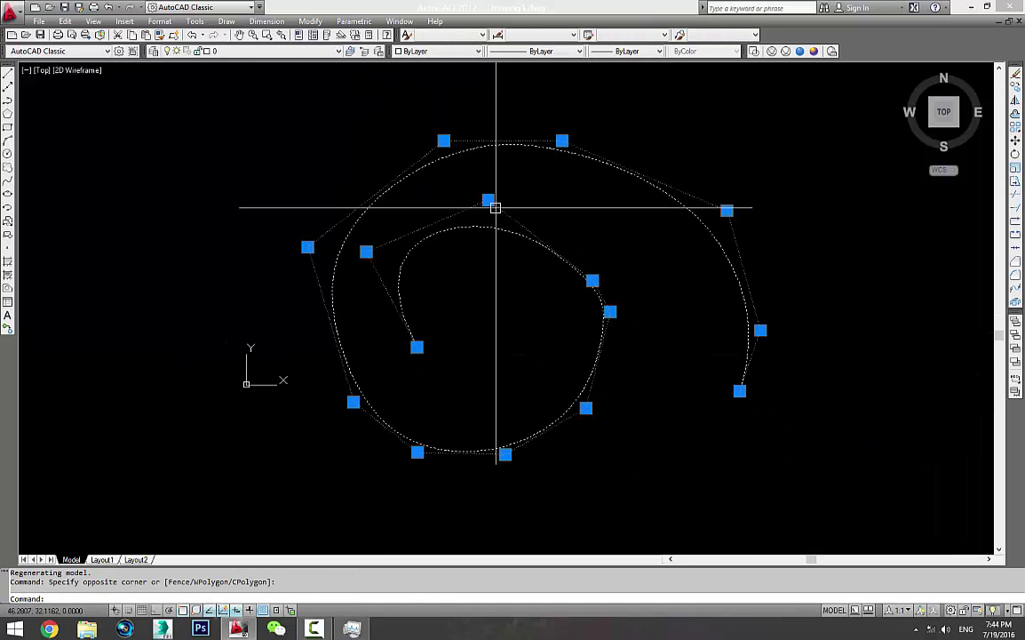
pyautogui.click(366, 251)
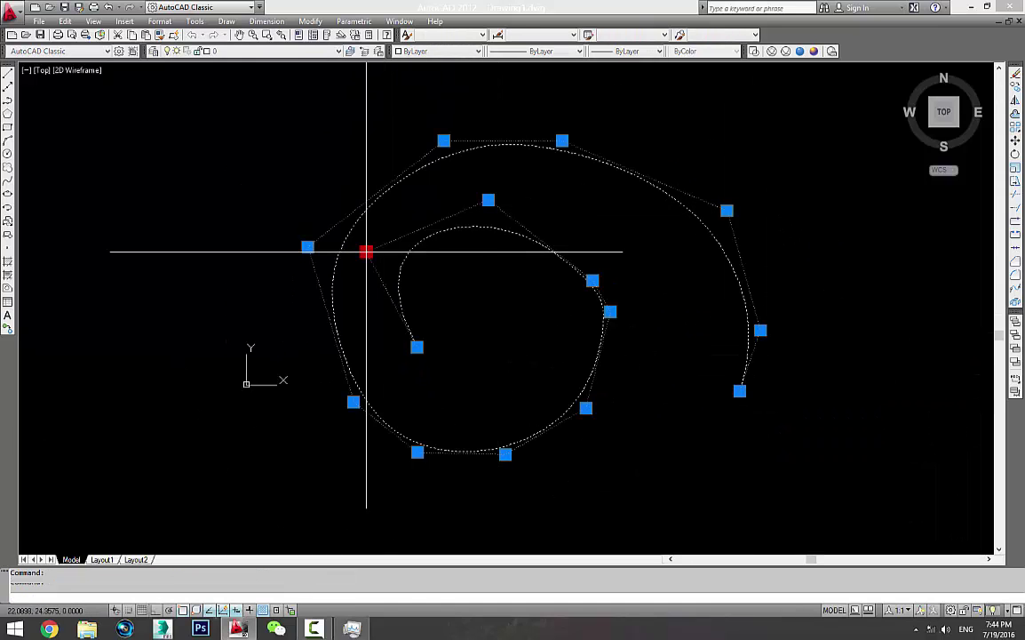
pyautogui.scroll(6, 395, 270)
pyautogui.scroll(-8, 389, 274)
pyautogui.click(404, 286)
# Move two more control points, pushing the inner coil's point further out, then deselect
pyautogui.scroll(2, 599, 288)
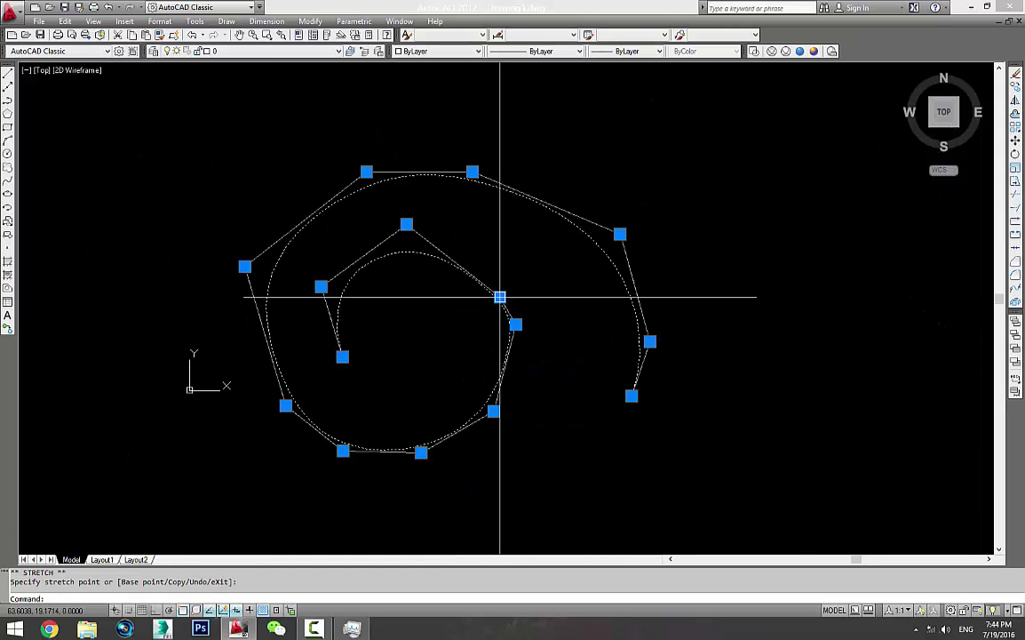
pyautogui.click(501, 295)
pyautogui.scroll(2, 499, 253)
pyautogui.click(499, 270)
pyautogui.moveTo(499, 270); pyautogui.dragTo(540, 248, button='middle')
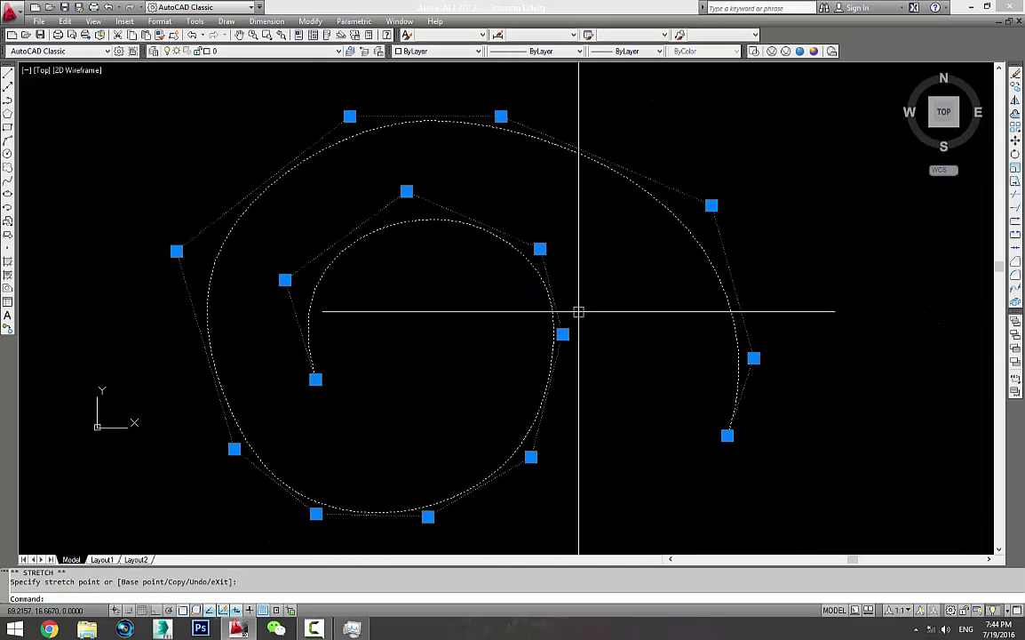
pyautogui.click(562, 334)
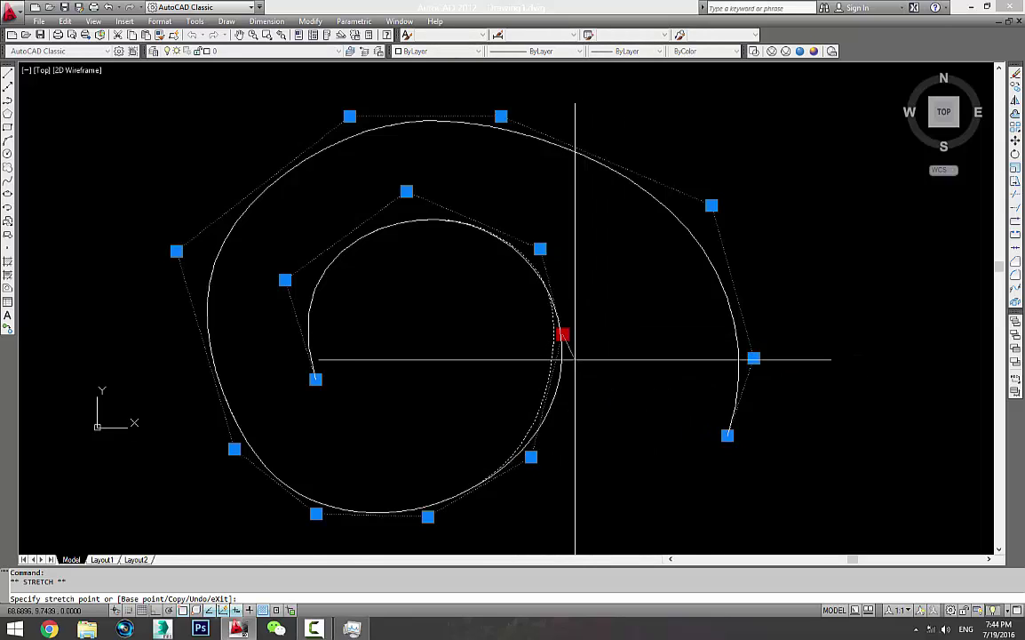
pyautogui.scroll(3, 568, 378)
pyautogui.click(557, 364)
pyautogui.scroll(-7, 557, 364)
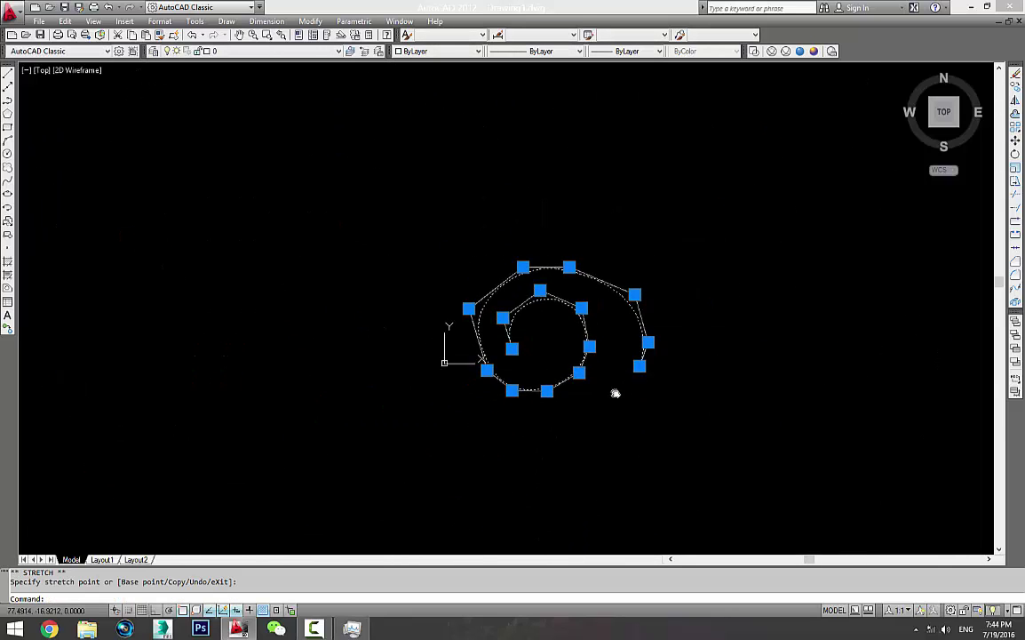
pyautogui.scroll(4, 647, 388)
pyautogui.press('Escape')
# Reselect the spiral to review its control points, then clear the selection
pyautogui.scroll(-2, 497, 400)
pyautogui.click(497, 400)
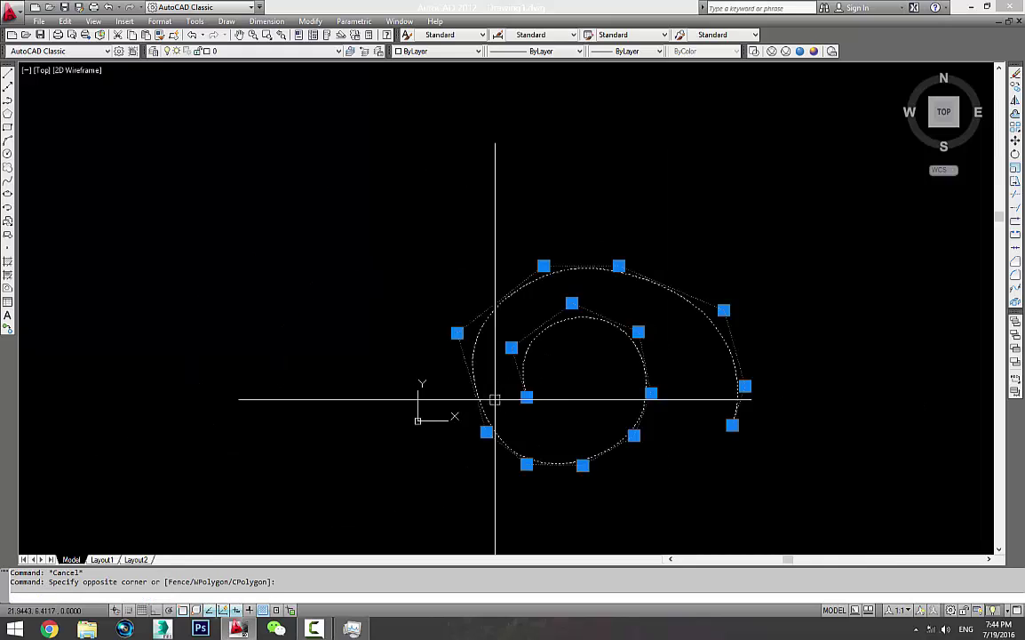
pyautogui.scroll(4, 497, 400)
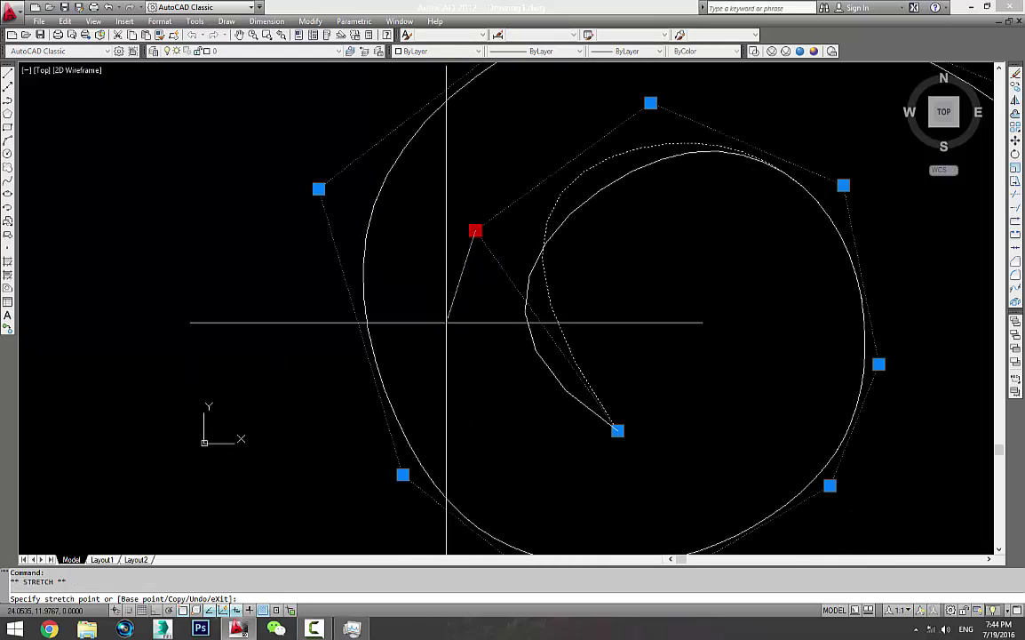
pyautogui.press('Escape')
pyautogui.scroll(-3, 533, 320)
pyautogui.press('Escape')
pyautogui.scroll(-2, 401, 382)
pyautogui.scroll(3, 344, 419)
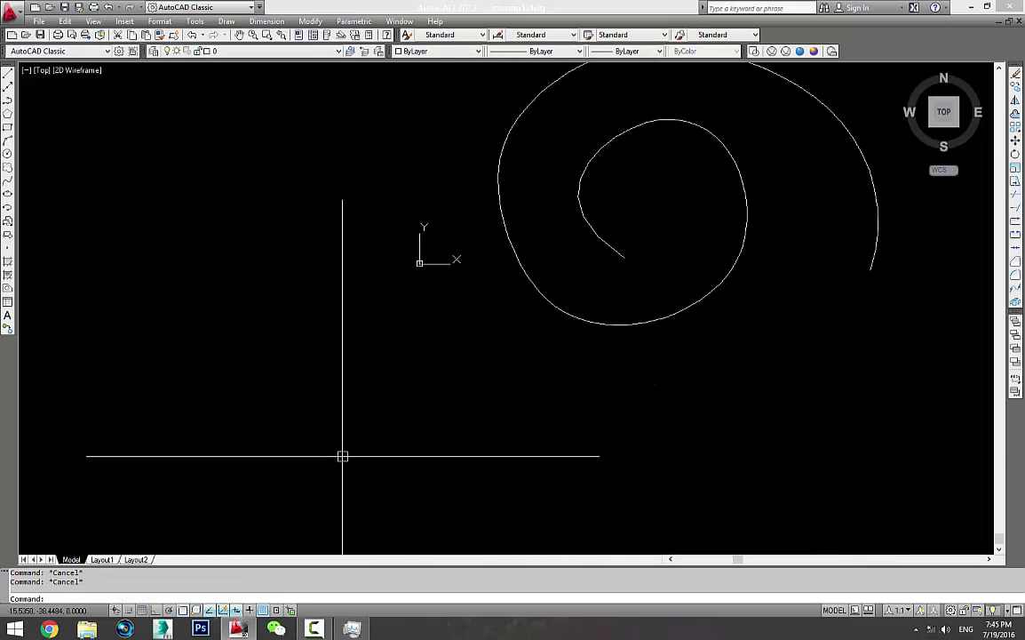
pyautogui.scroll(-2, 398, 389)
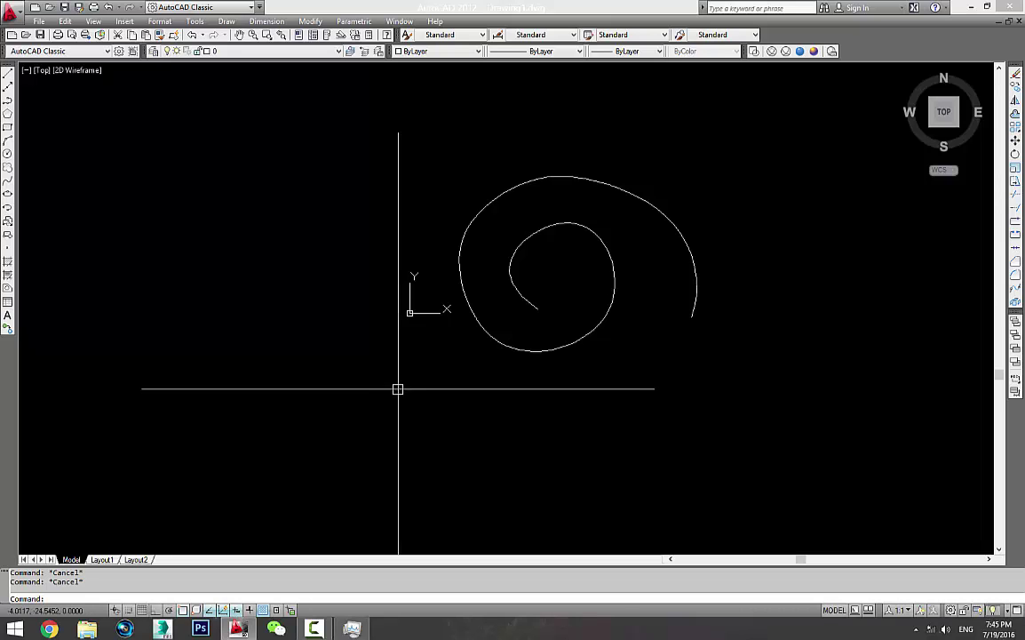
# Draw a short multi-point line left of the spiral and end it
pyautogui.moveTo(528, 382); pyautogui.dragTo(490, 437, button='middle')
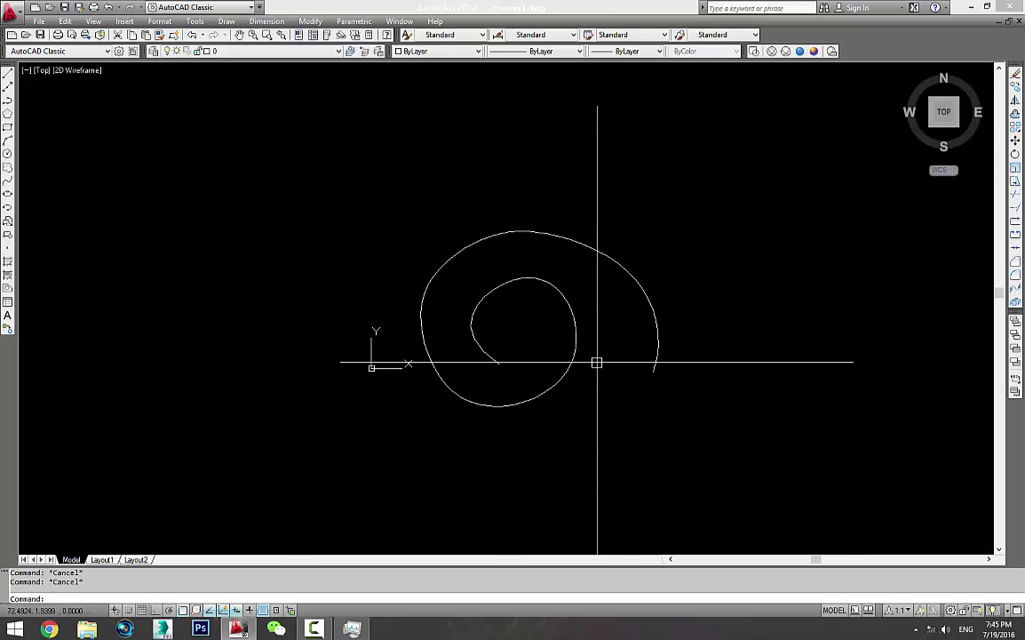
pyautogui.scroll(-2, 596, 362)
pyautogui.click(7, 73)
pyautogui.click(499, 430)
pyautogui.click(364, 376)
pyautogui.click(354, 331)
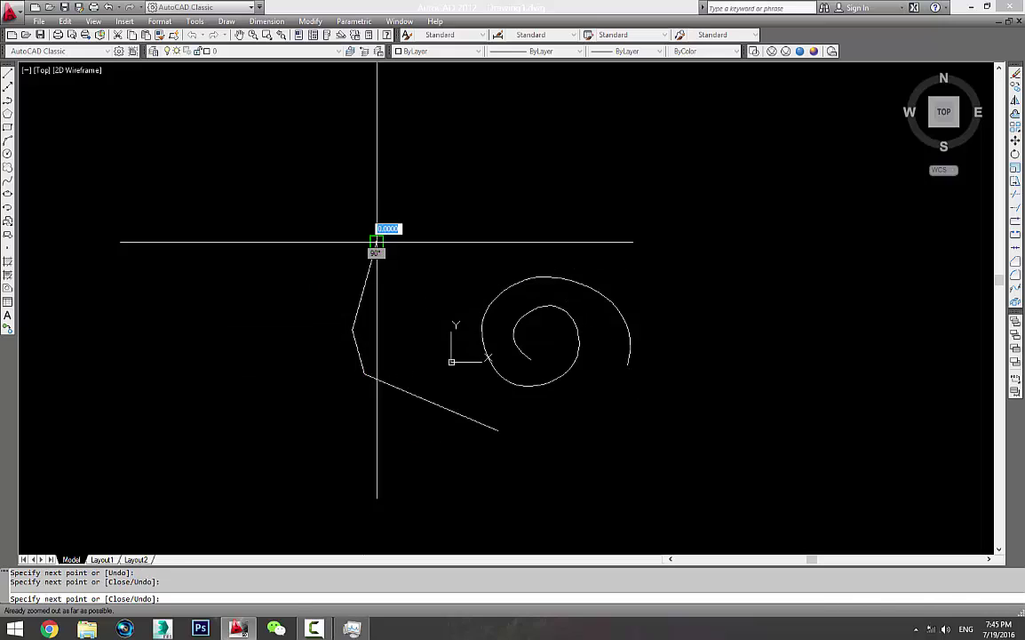
pyautogui.press('Escape')
pyautogui.press('Escape')
# On the Layout2 paper space, draw an angular spiral outline point by point with LINE
pyautogui.hotkey('ctrl', 'pagedown')
pyautogui.hotkey('ctrl', 'pagedown')
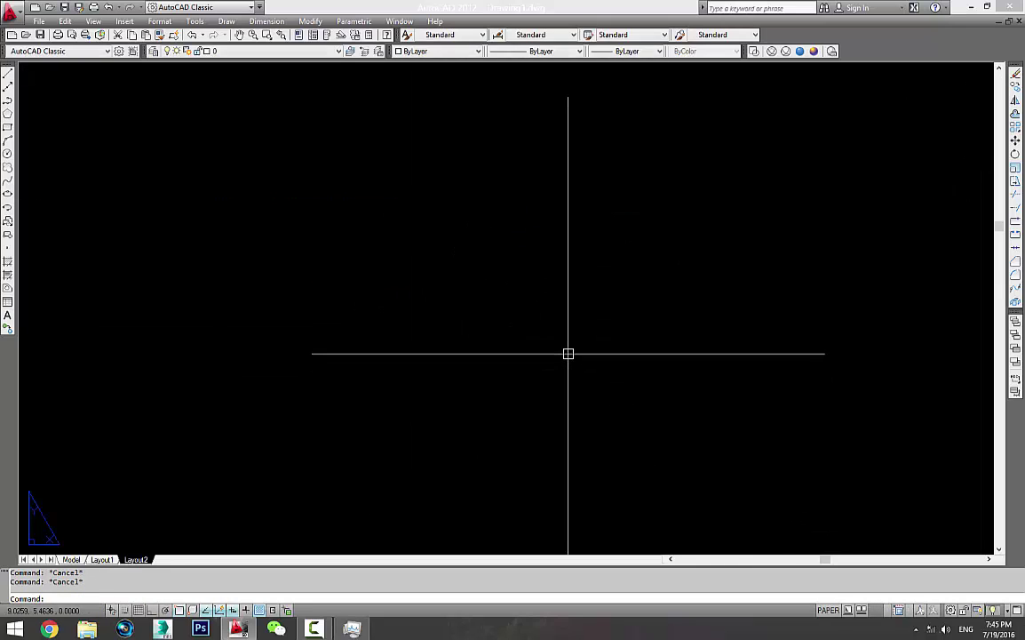
pyautogui.write('l')
pyautogui.press('Return')
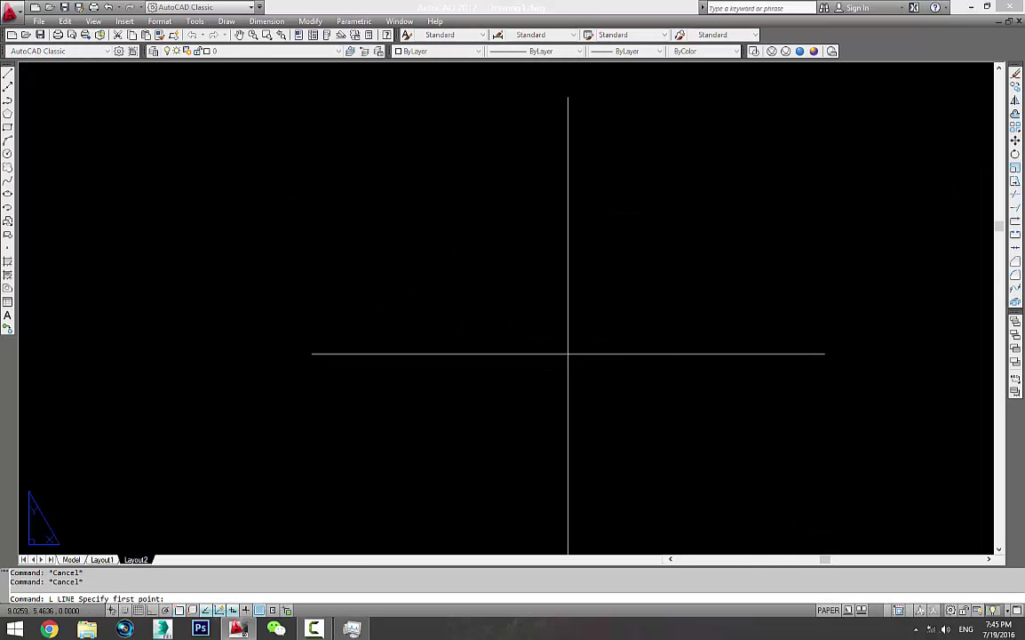
pyautogui.click(413, 361)
pyautogui.click(397, 238)
pyautogui.click(489, 378)
pyautogui.click(359, 439)
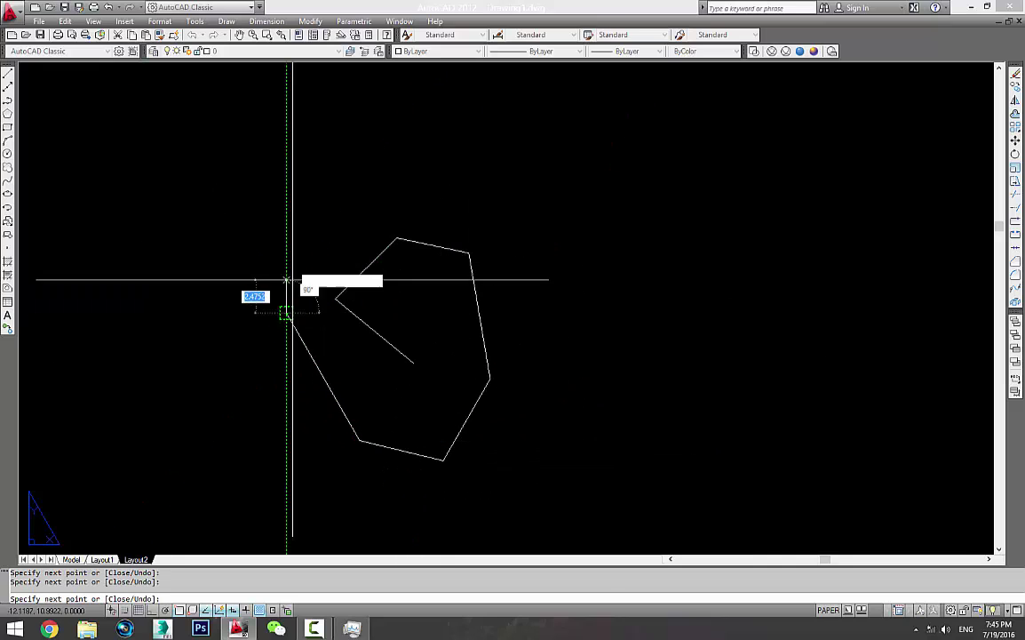
pyautogui.click(323, 204)
pyautogui.click(487, 164)
pyautogui.click(579, 216)
pyautogui.click(591, 335)
pyautogui.click(592, 435)
pyautogui.click(531, 490)
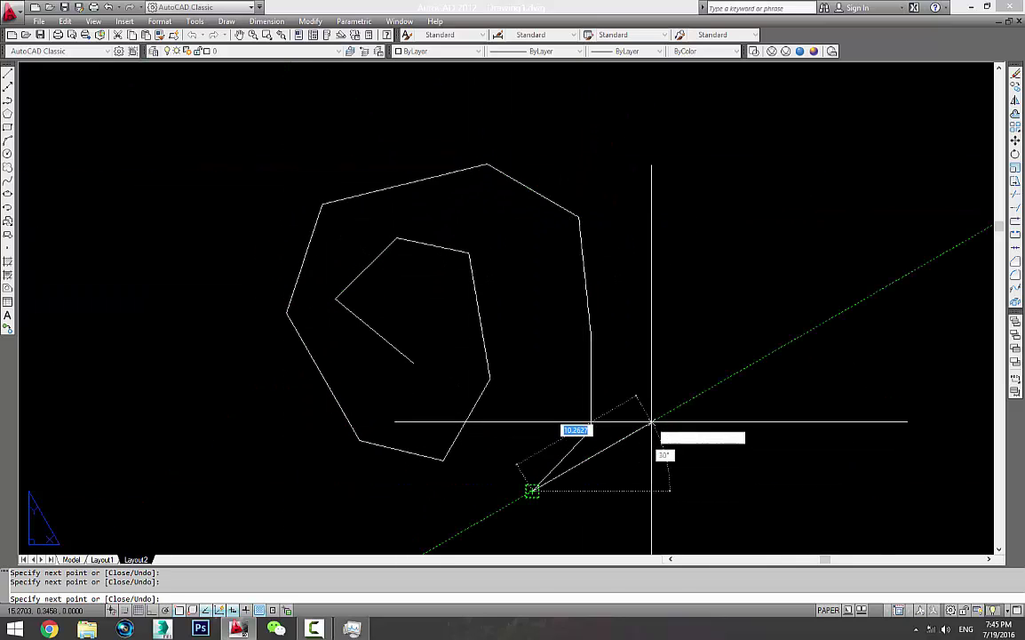
pyautogui.press('Escape')
pyautogui.press('Escape')
# Reframe the view of the new spiral and window-select its right-hand segments
pyautogui.scroll(-4, 622, 448)
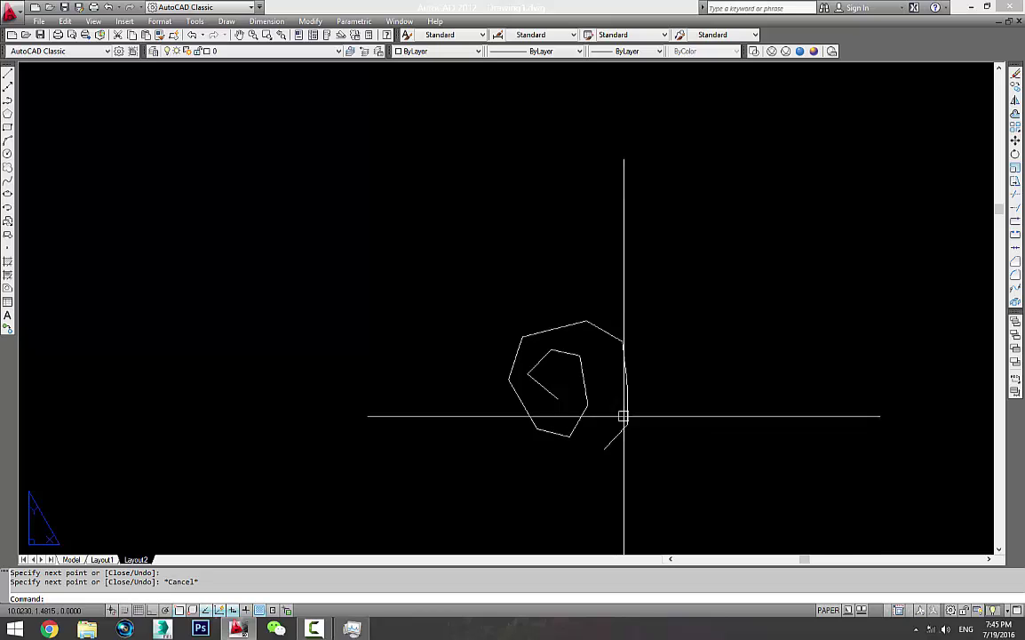
pyautogui.scroll(5, 668, 429)
pyautogui.moveTo(668, 429); pyautogui.dragTo(605, 507, button='middle')
pyautogui.press('Escape')
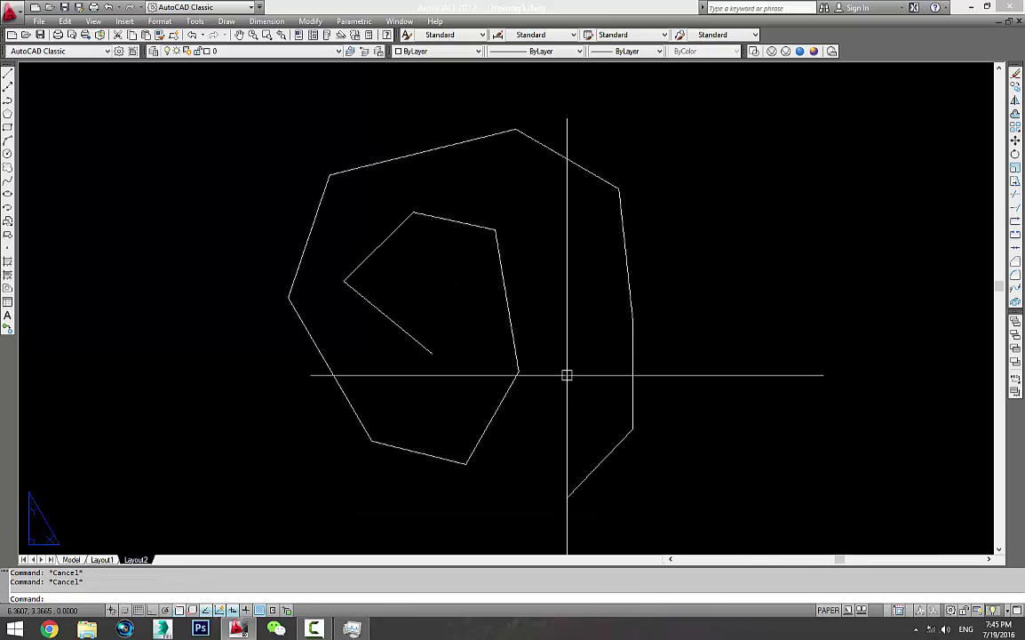
pyautogui.scroll(-2, 567, 379)
pyautogui.moveTo(565, 389); pyautogui.dragTo(622, 391)
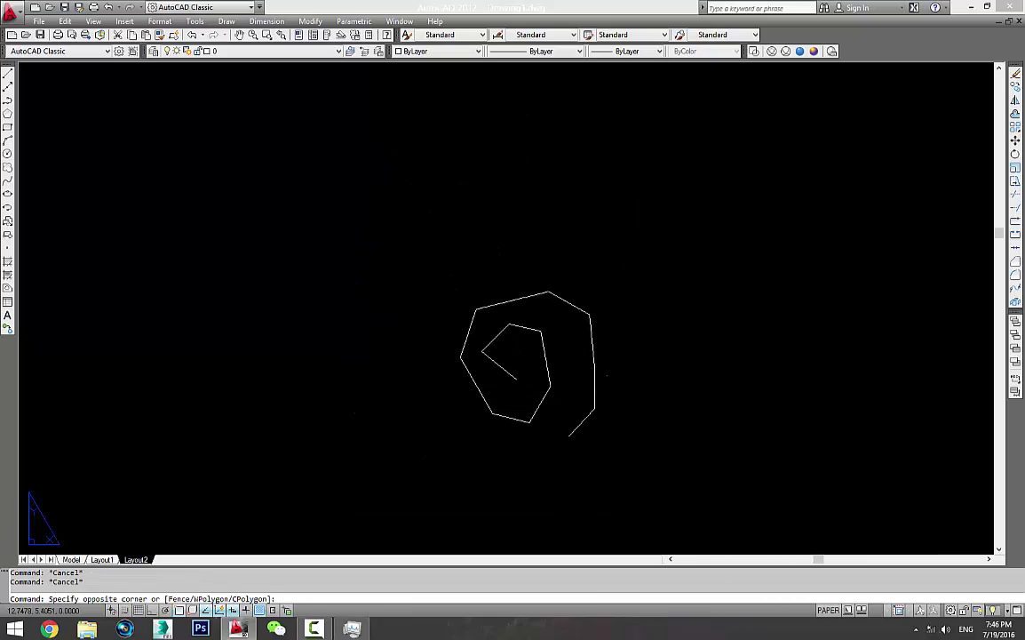
pyautogui.scroll(2, 584, 388)
# Use JOIN (J) on all 13 spiral line segments to merge them into one polyline
pyautogui.press('Escape')
pyautogui.press('Escape')
pyautogui.scroll(-2, 643, 373)
pyautogui.scroll(-2, 639, 373)
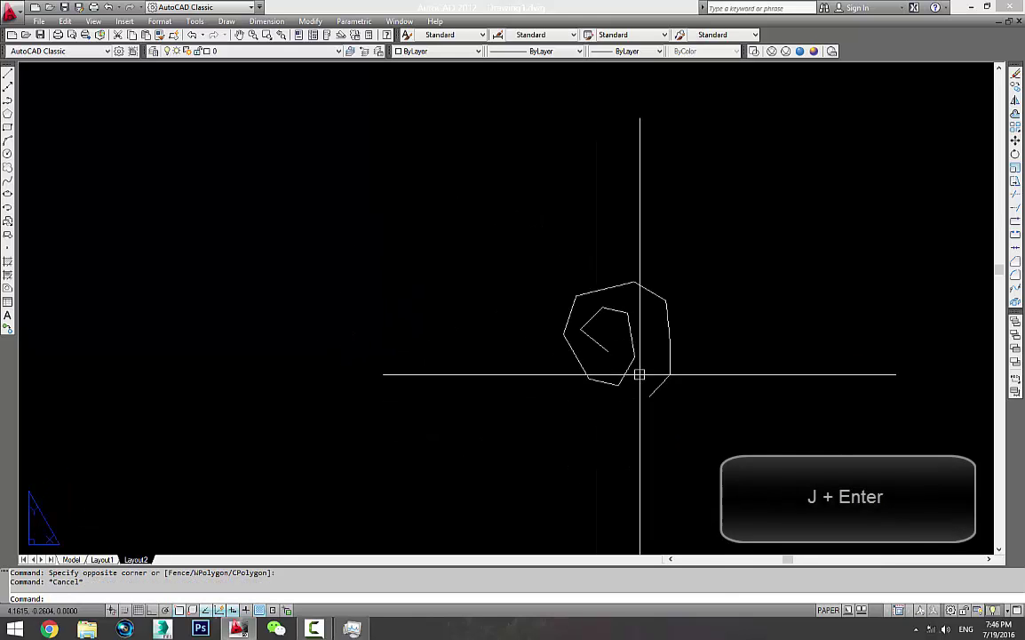
pyautogui.scroll(2, 641, 374)
pyautogui.write('j')
pyautogui.press('Return')
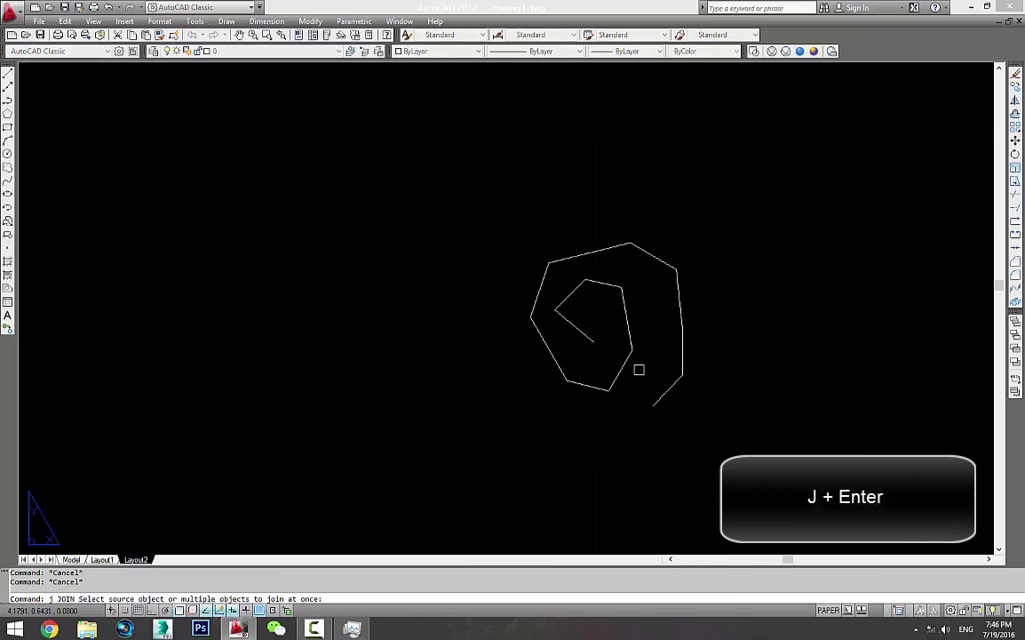
pyautogui.moveTo(666, 183); pyautogui.dragTo(420, 434)
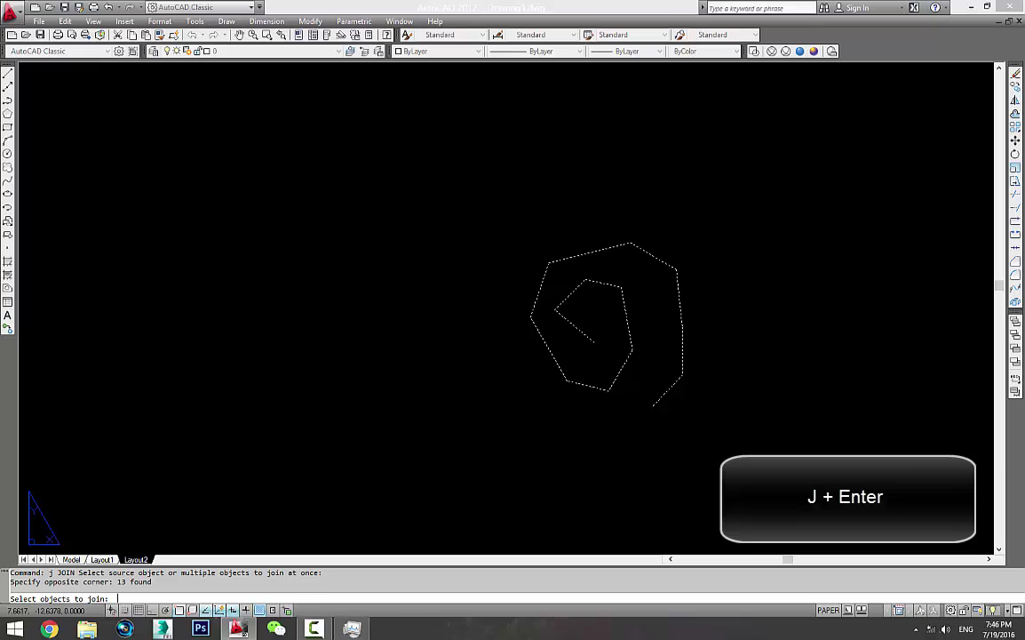
pyautogui.press('Return')
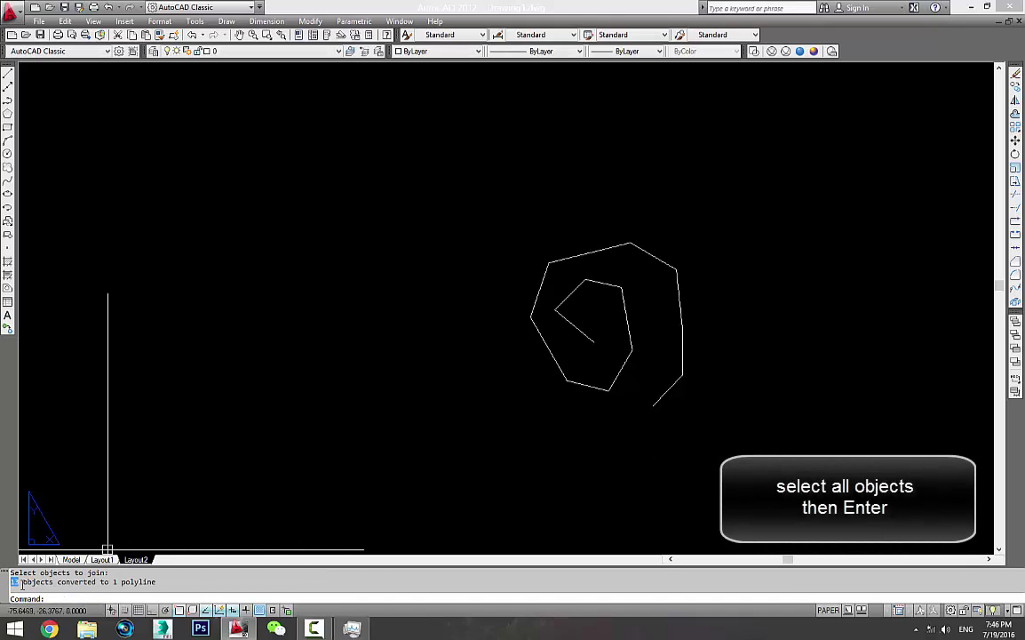
# Check the conversion message and select the spiral to confirm it is one polyline
pyautogui.moveTo(83, 581); pyautogui.dragTo(115, 582)
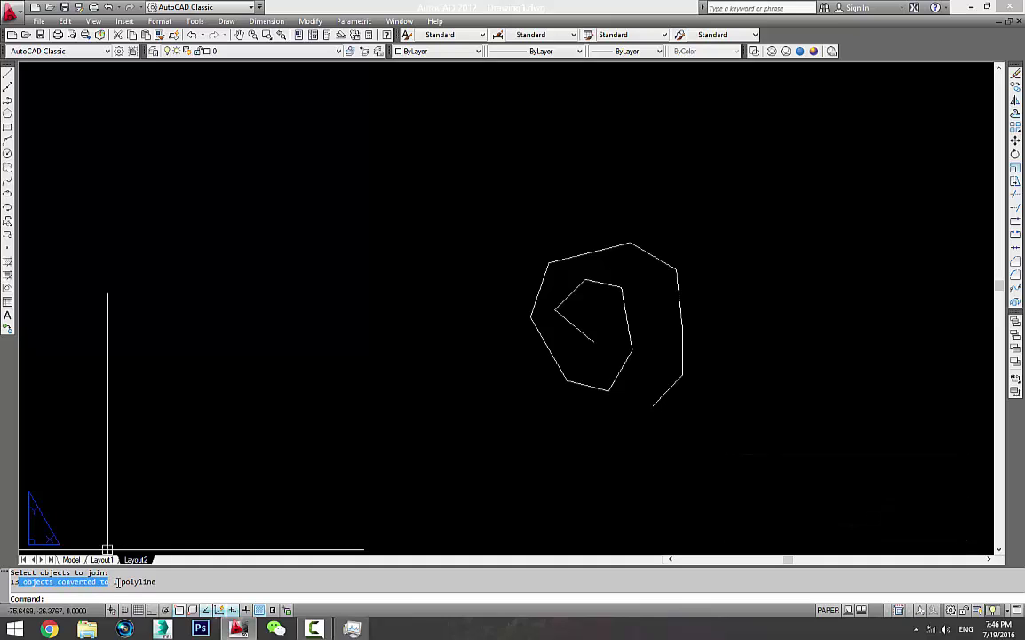
pyautogui.click(564, 379)
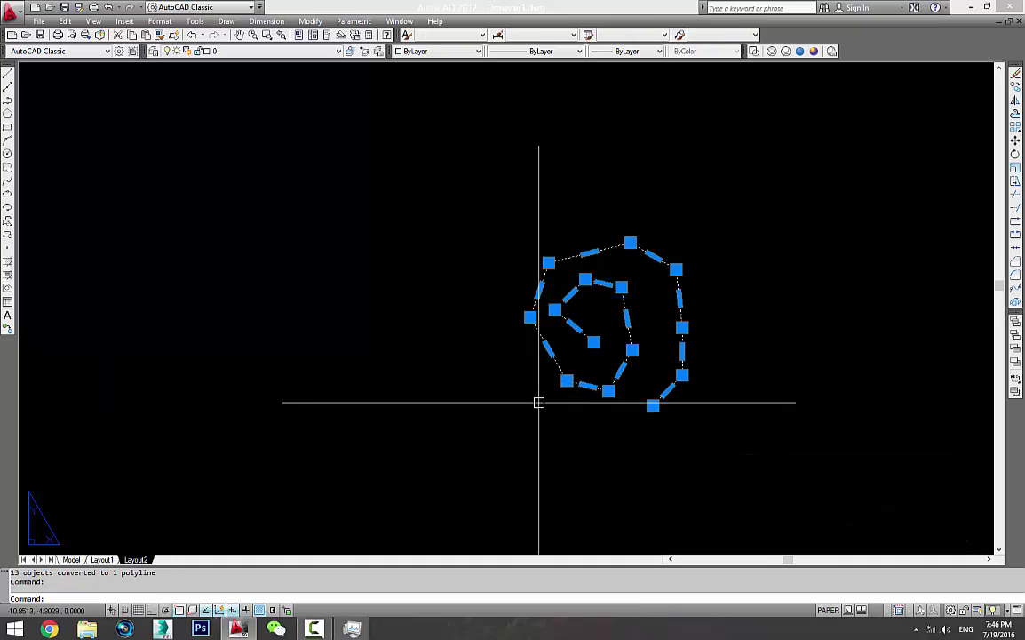
pyautogui.scroll(3, 534, 388)
pyautogui.press('Escape')
# Start a SPLINE at the spiral's inner end and pass it through the inner turn's vertices
pyautogui.scroll(-3, 538, 417)
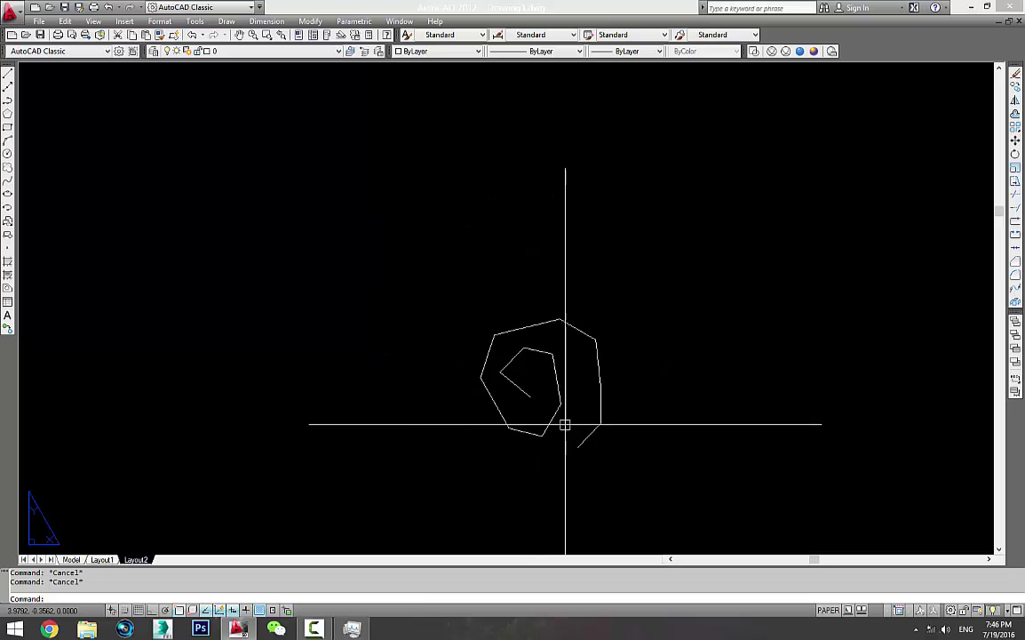
pyautogui.write('SP')
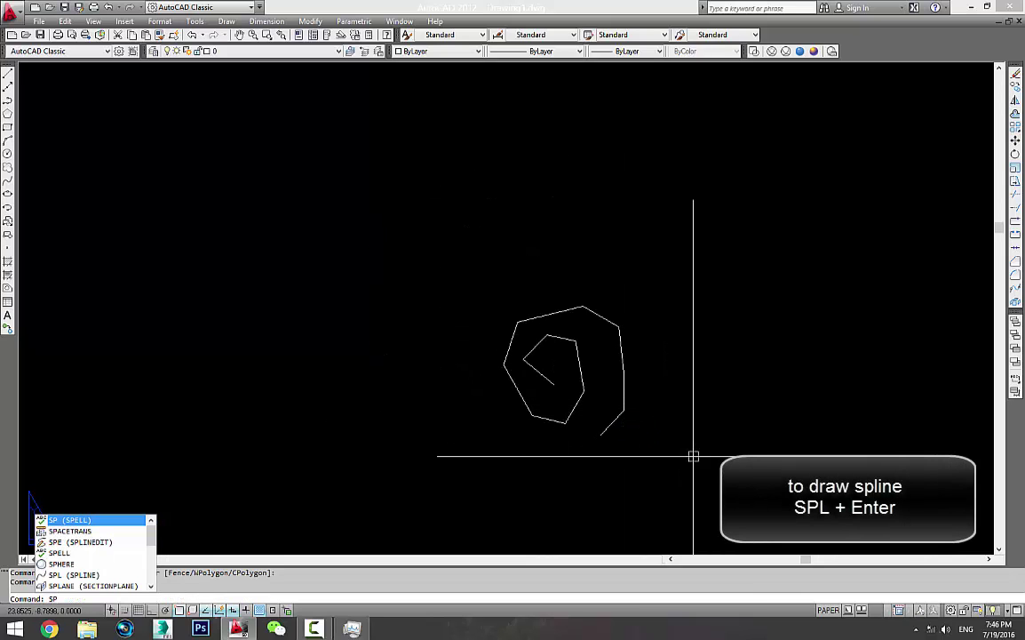
pyautogui.write('L')
pyautogui.scroll(2, 693, 456)
pyautogui.press('Return')
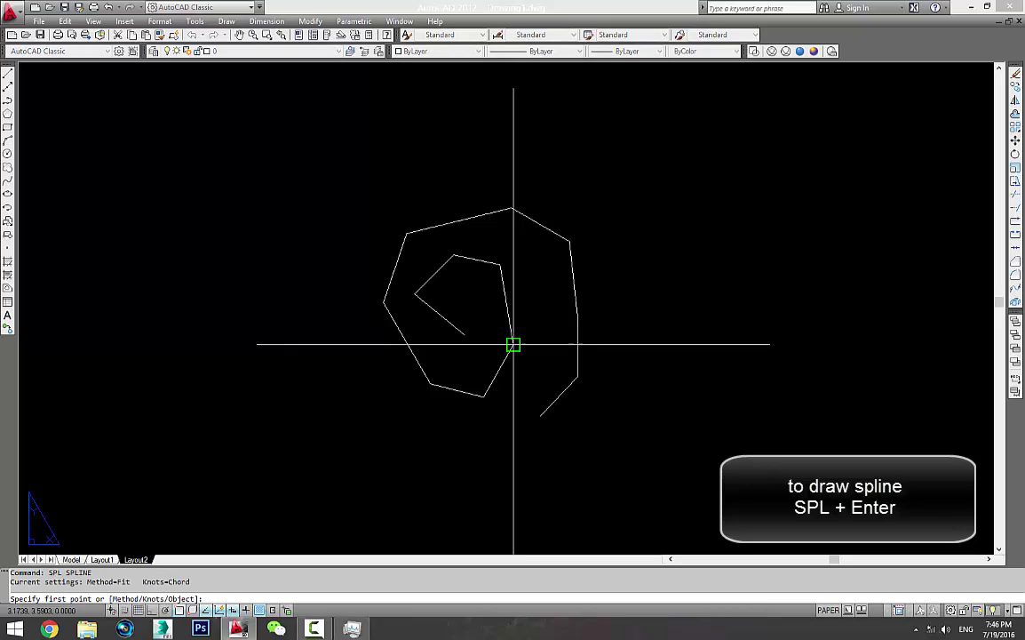
pyautogui.click(464, 333)
pyautogui.click(415, 293)
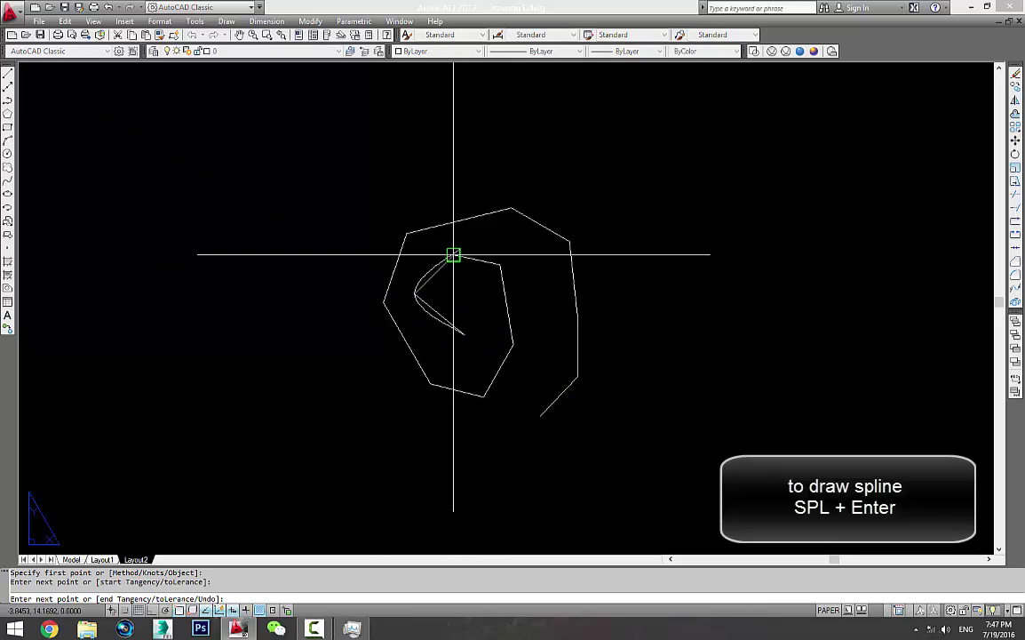
pyautogui.click(499, 265)
pyautogui.click(513, 343)
pyautogui.click(483, 396)
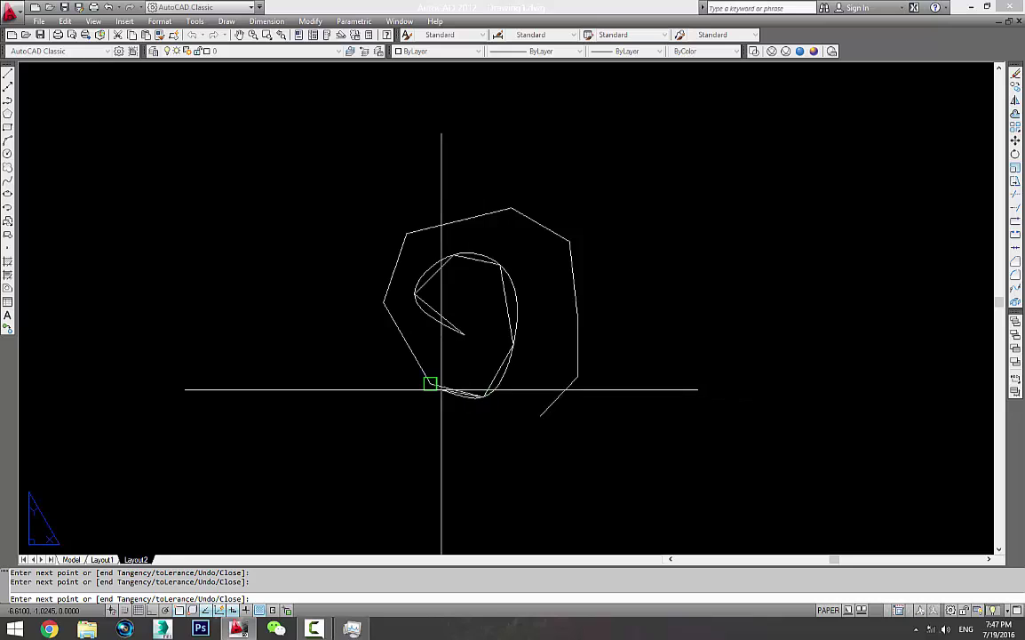
# Continue the spline through the left, top and right vertices to the outer endpoint and finish
pyautogui.click(384, 297)
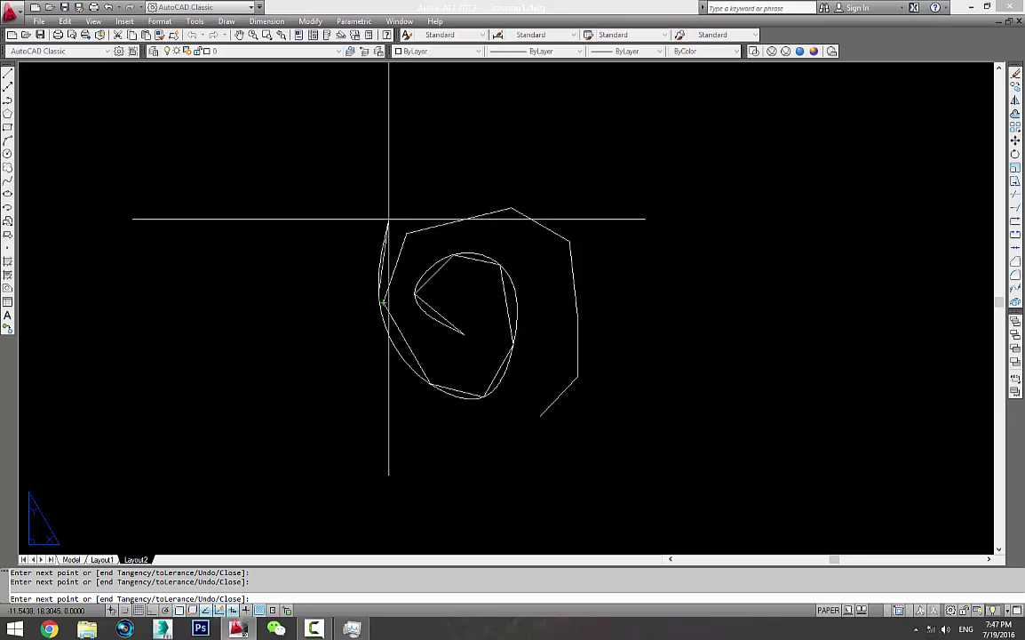
pyautogui.hotkey('ctrl', 'z')
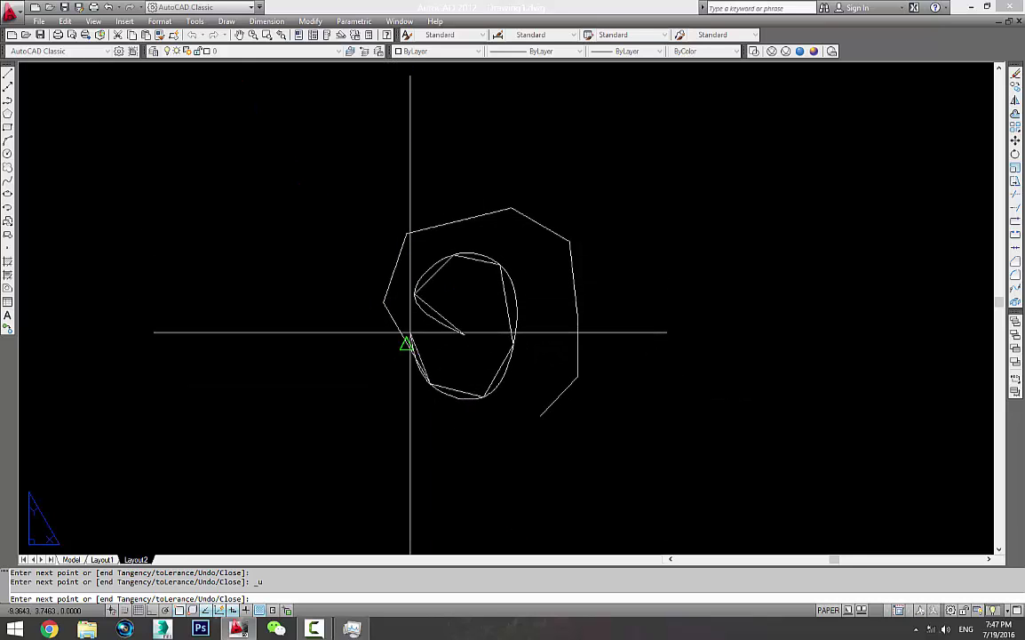
pyautogui.click(383, 301)
pyautogui.click(406, 234)
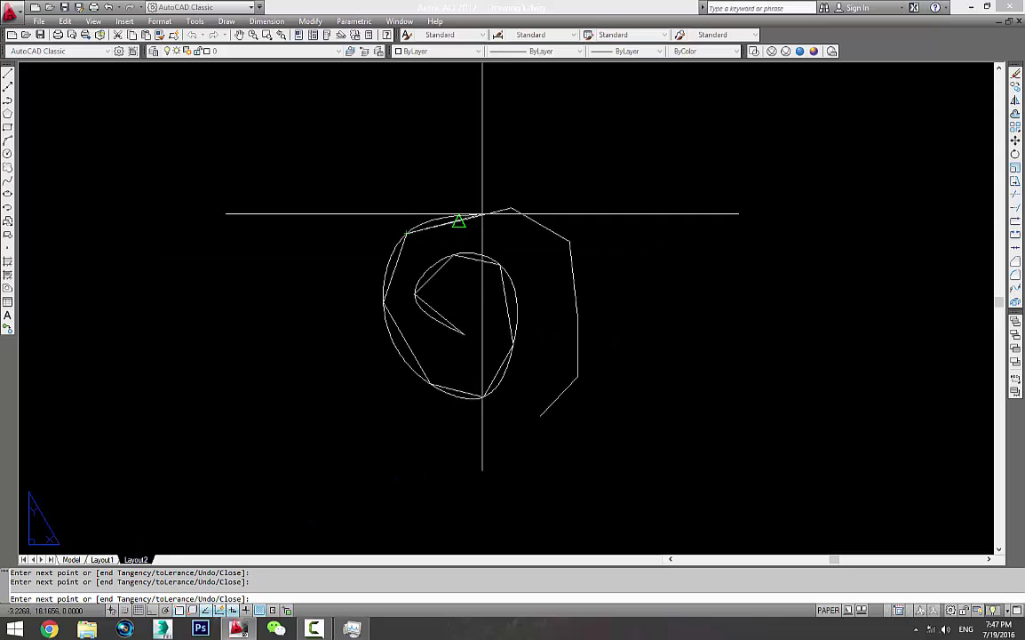
pyautogui.click(510, 207)
pyautogui.click(569, 238)
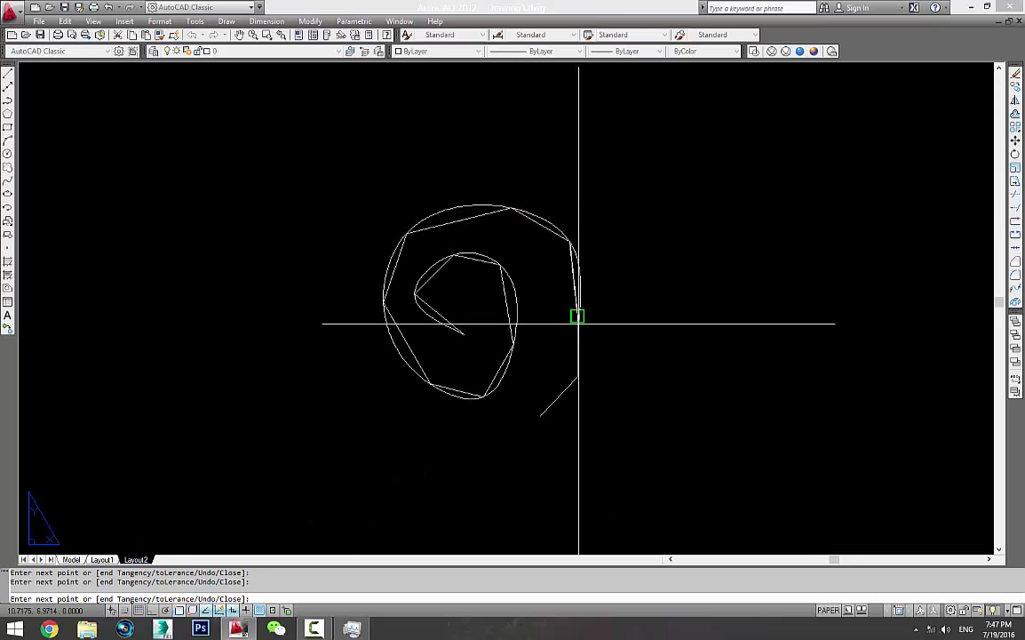
pyautogui.click(577, 378)
pyautogui.click(541, 414)
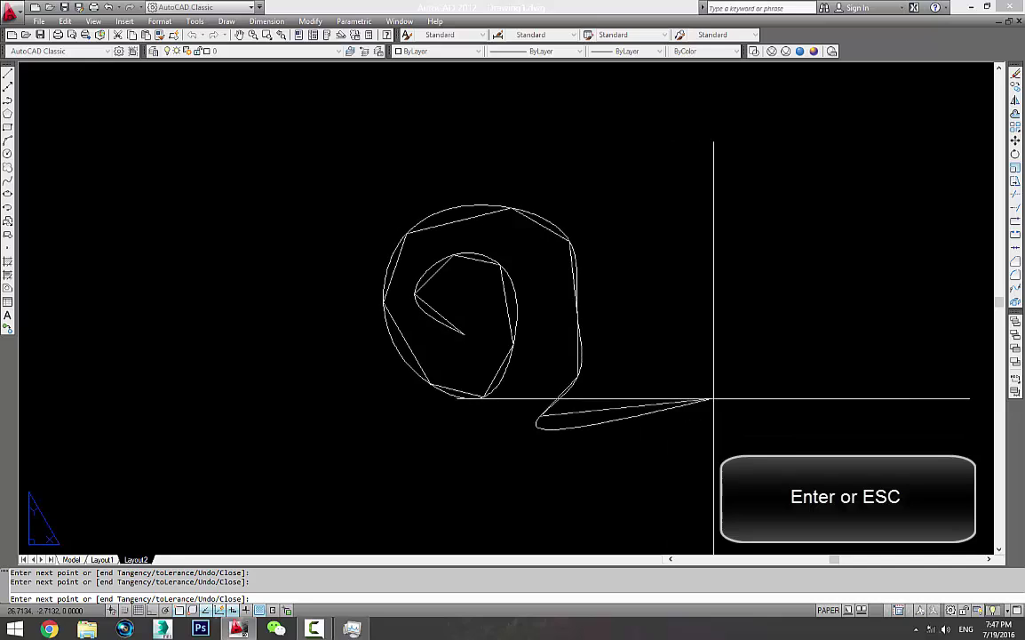
pyautogui.press('Return')
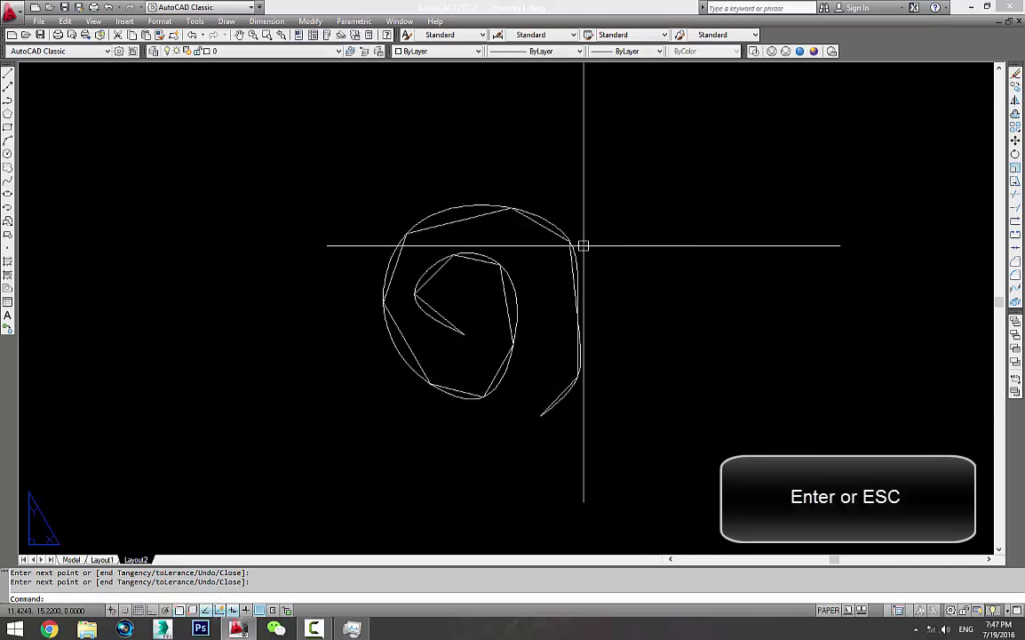
pyautogui.scroll(3, 542, 265)
# Crossing-select the spiral's polyline and spline together
pyautogui.scroll(-4, 627, 233)
pyautogui.click(601, 268)
pyautogui.scroll(3, 492, 235)
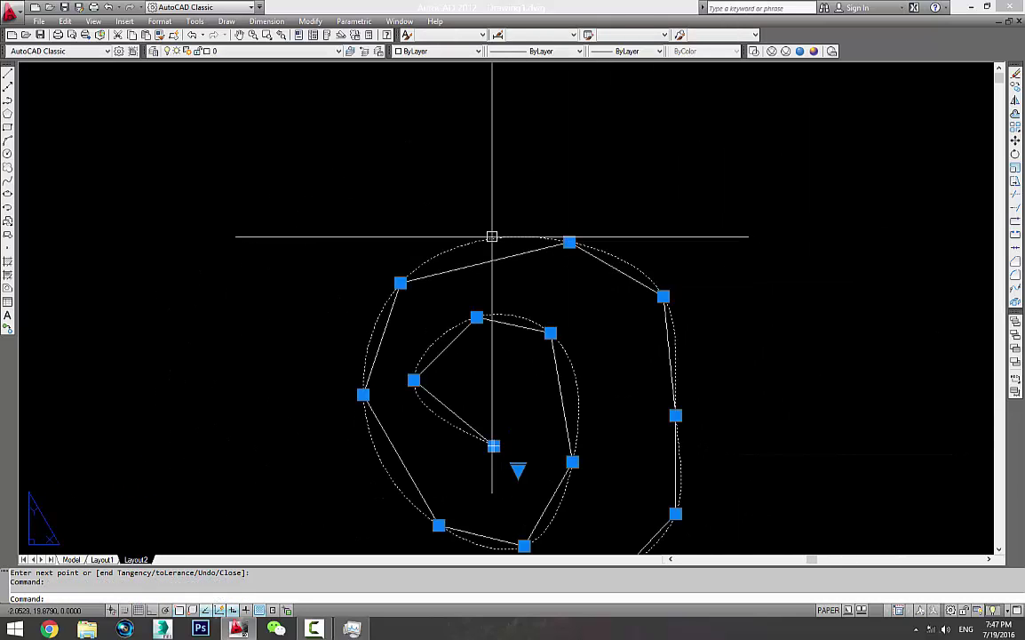
pyautogui.scroll(-4, 595, 267)
pyautogui.scroll(1, 591, 310)
pyautogui.click(636, 289)
pyautogui.click(375, 389)
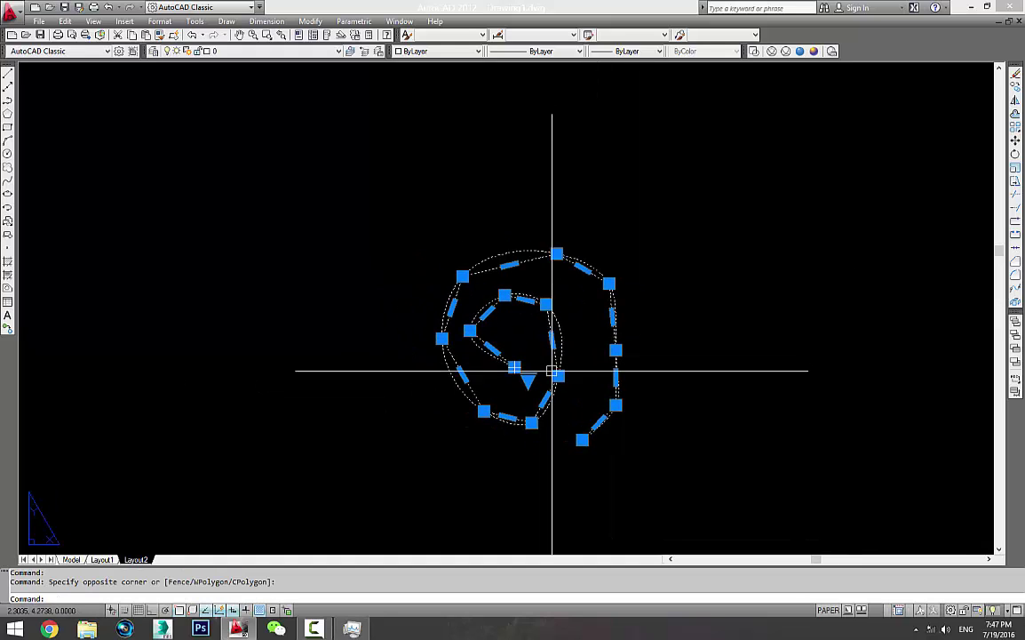
# Copy (CO) both spiral objects to the left of the original and pan to show both
pyautogui.write('co')
pyautogui.press('Return')
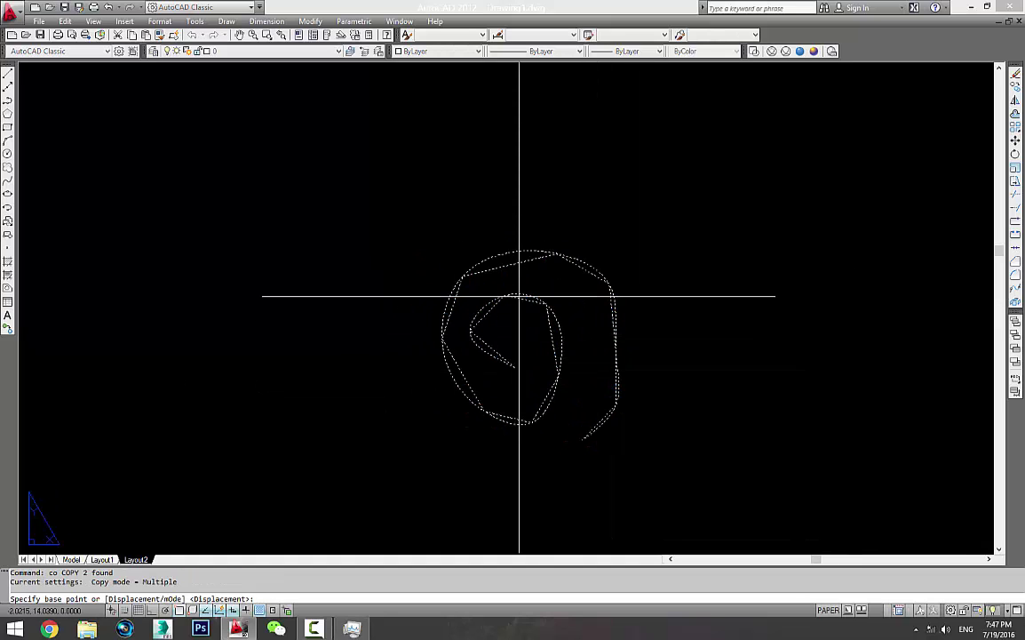
pyautogui.click(671, 217)
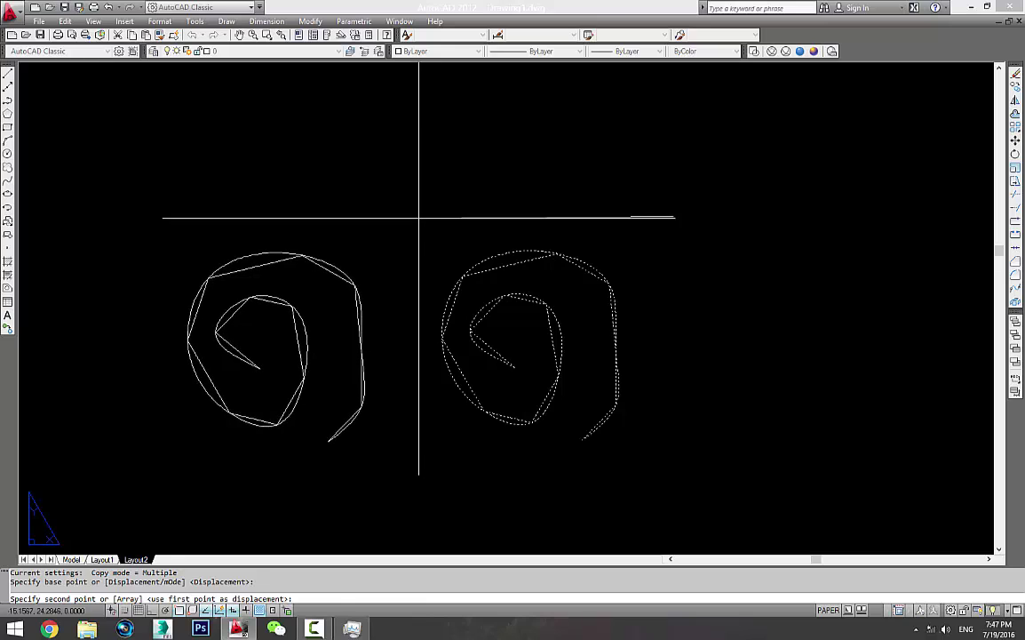
pyautogui.click(343, 228)
pyautogui.press('Escape')
pyautogui.moveTo(400, 307); pyautogui.dragTo(591, 327, button='middle')
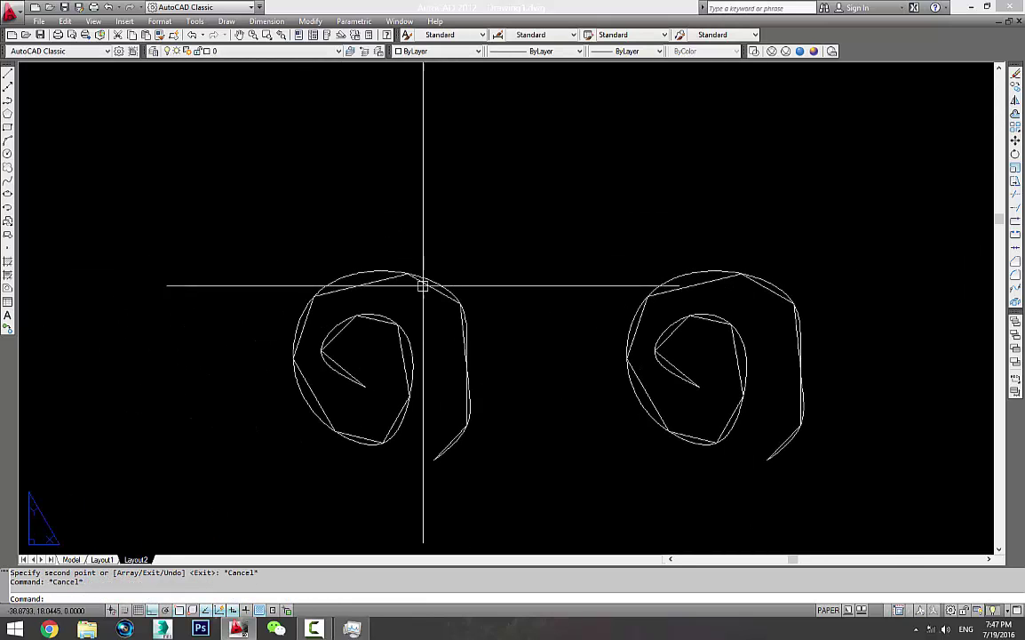
pyautogui.scroll(2, 382, 288)
pyautogui.moveTo(377, 293); pyautogui.dragTo(357, 239, button='middle')
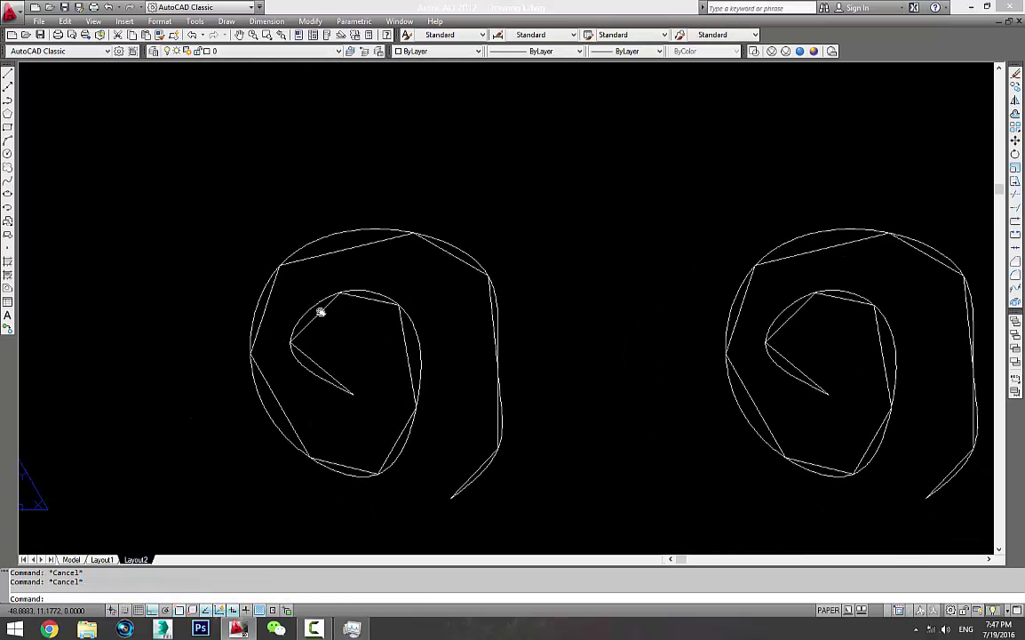
# Erase the separate smooth spline from the right spiral
pyautogui.click(302, 305)
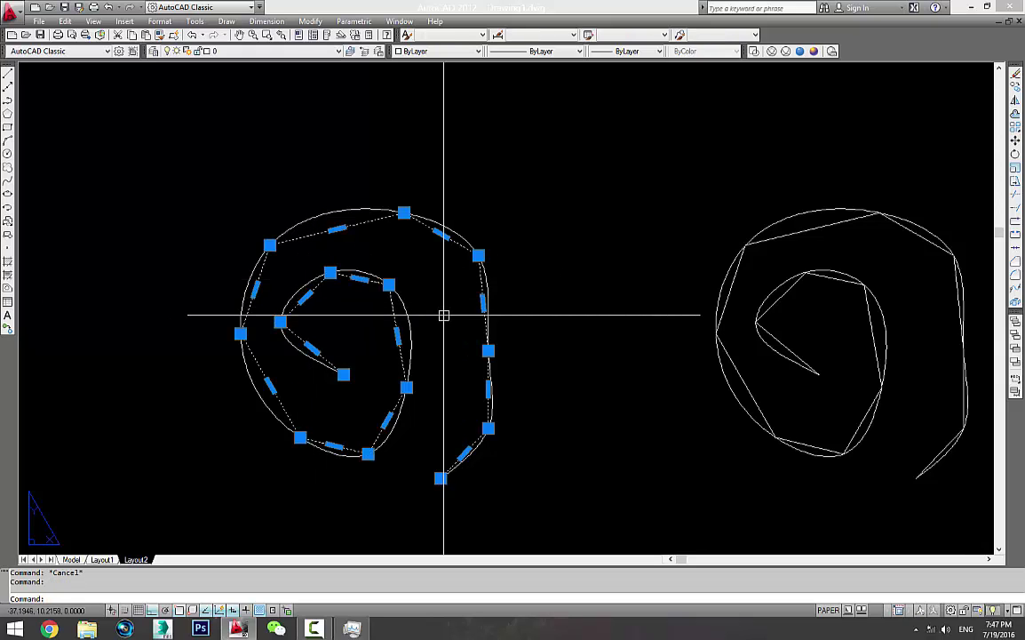
pyautogui.press('Escape')
pyautogui.click(304, 280)
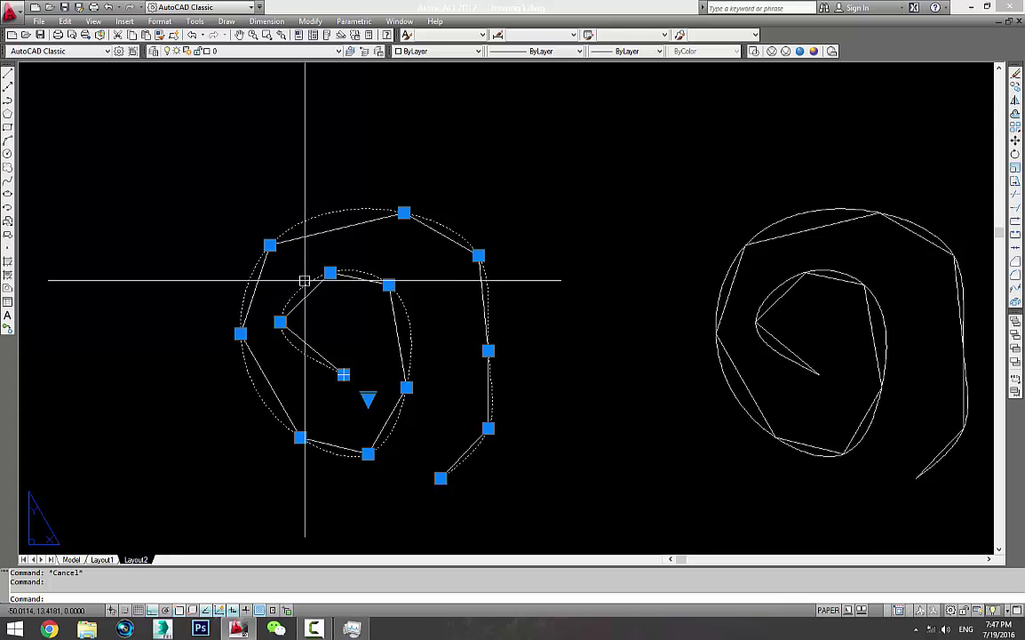
pyautogui.press('Escape')
pyautogui.moveTo(441, 281); pyautogui.dragTo(281, 282, button='middle')
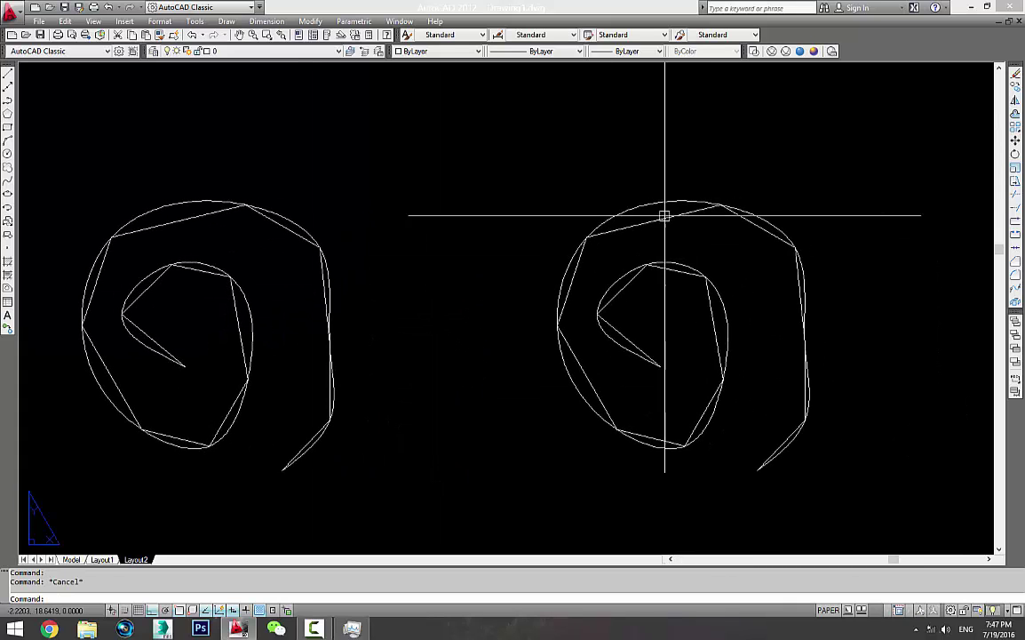
pyautogui.click(666, 196)
pyautogui.press('Delete')
# Spline-fit the right spiral's polyline with PEDIT's Spline option
pyautogui.click(737, 297)
pyautogui.click(712, 329)
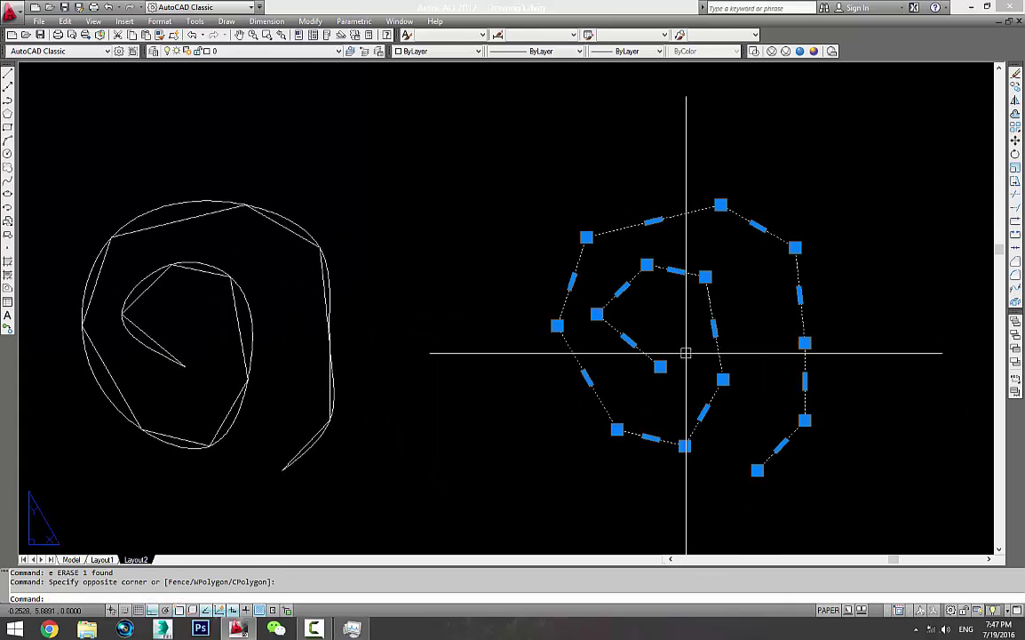
pyautogui.press('Escape')
pyautogui.write('pe')
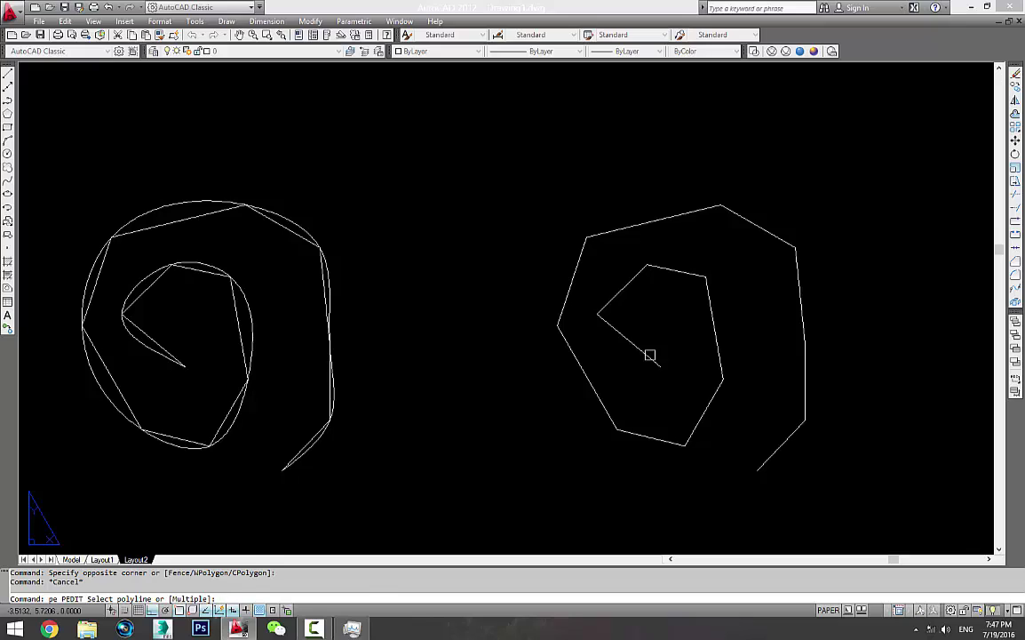
pyautogui.click(650, 355)
pyautogui.write('s')
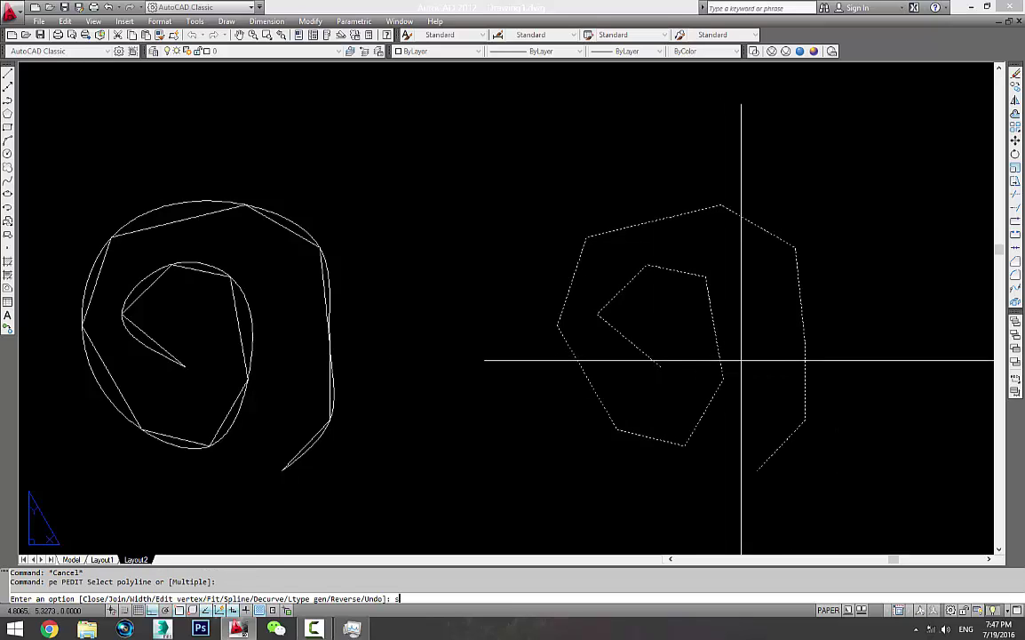
pyautogui.press('Return')
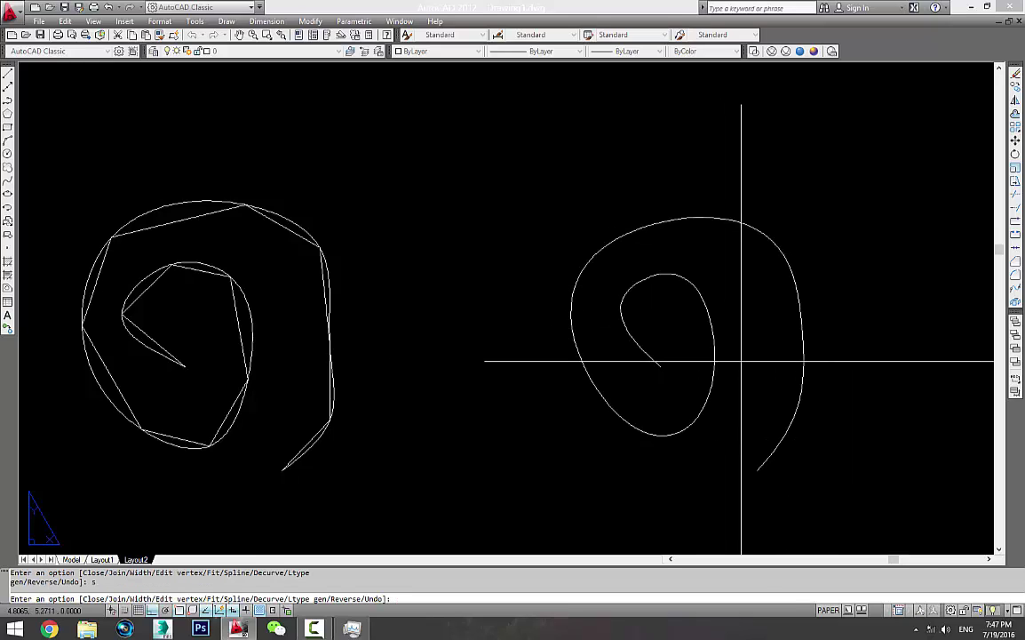
pyautogui.press('Escape')
# Erase the left spiral polyline with E and pan so both remaining curves are visible
pyautogui.click(328, 317)
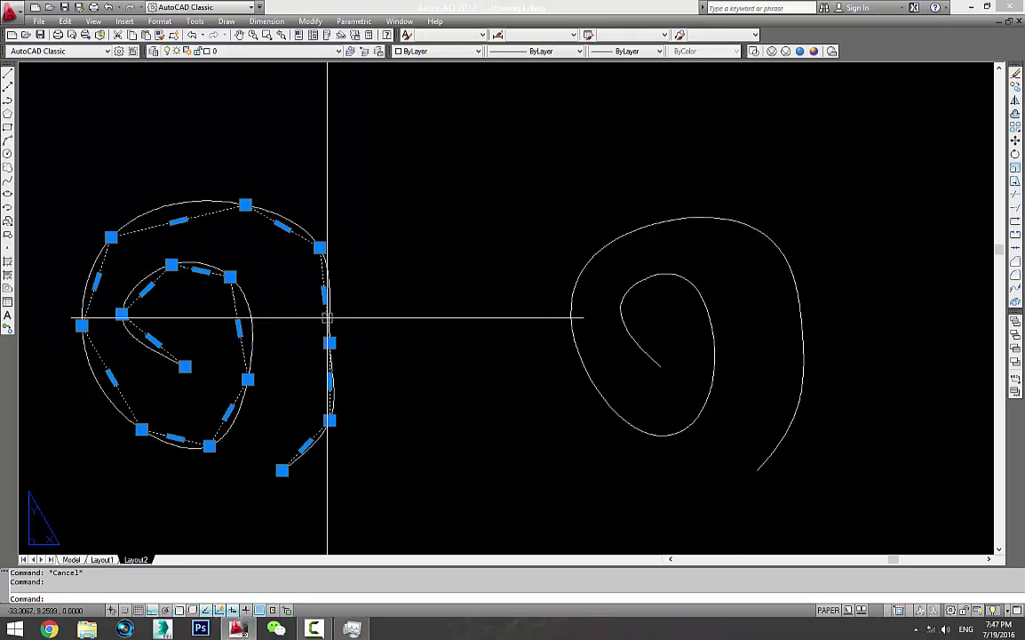
pyautogui.write('e')
pyautogui.press('Return')
pyautogui.scroll(-2, 373, 346)
pyautogui.moveTo(379, 350); pyautogui.dragTo(569, 350, button='middle')
pyautogui.scroll(1, 569, 350)
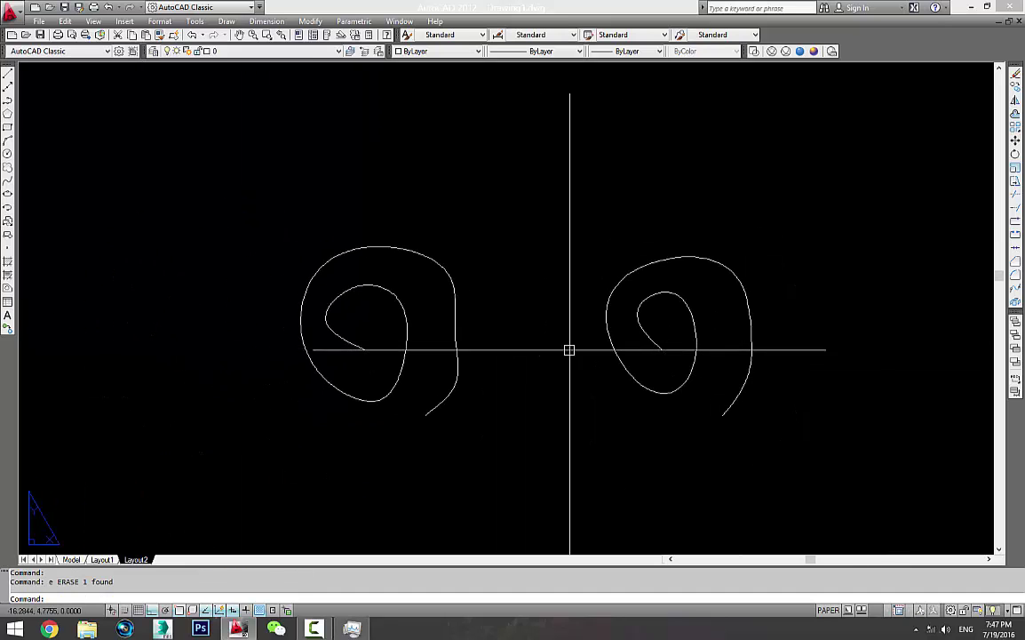
pyautogui.scroll(2, 778, 335)
# Window-select the remaining left curve and delete it
pyautogui.click(771, 326)
pyautogui.click(697, 435)
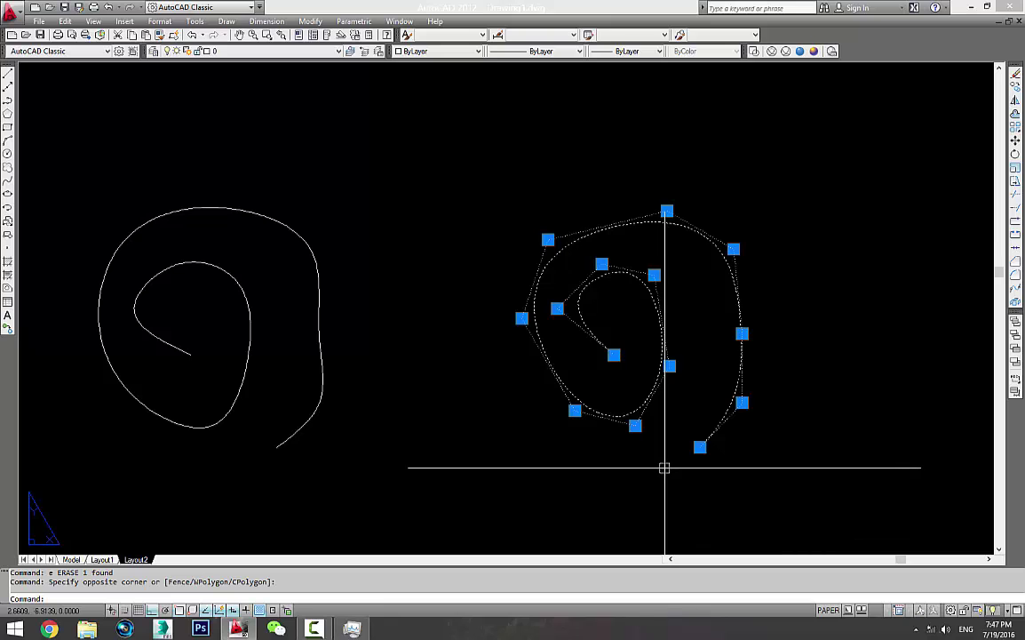
pyautogui.press('Escape')
pyautogui.moveTo(560, 400); pyautogui.dragTo(658, 396, button='middle')
pyautogui.click(373, 373)
pyautogui.click(280, 358)
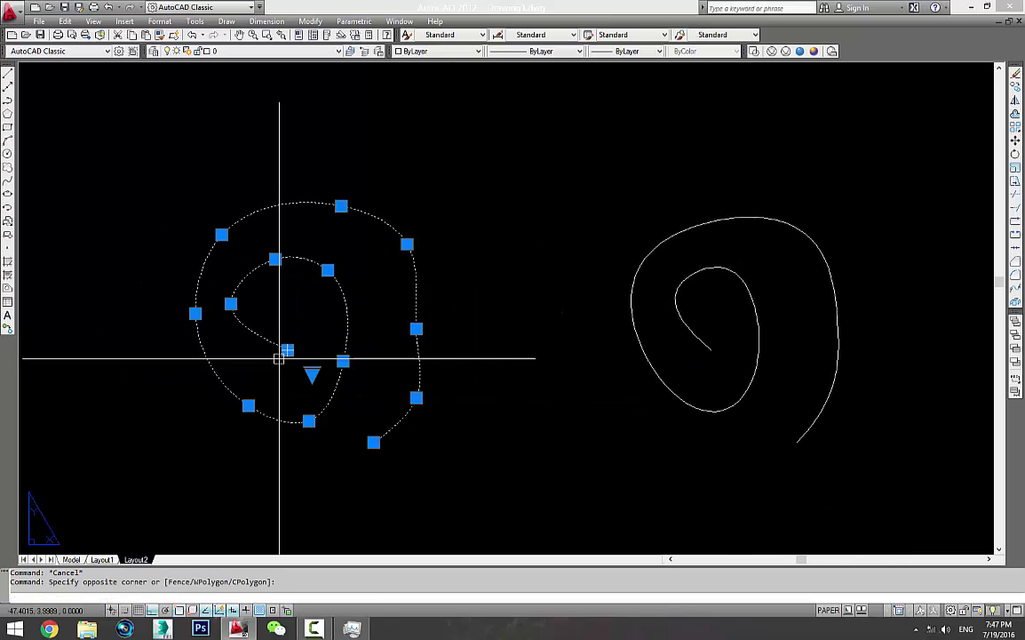
pyautogui.press('Escape')
pyautogui.click(433, 270)
pyautogui.click(305, 367)
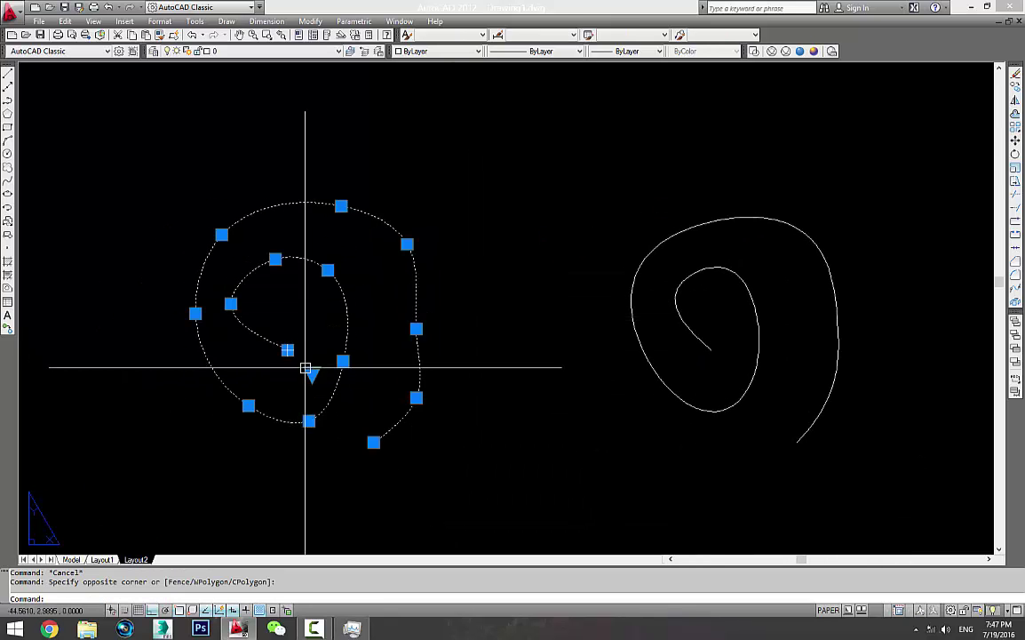
pyautogui.write('e')
pyautogui.press('Delete')
# Select and delete the right curve, then clear the command prompt
pyautogui.click(758, 338)
pyautogui.press('Delete')
pyautogui.press('Escape')
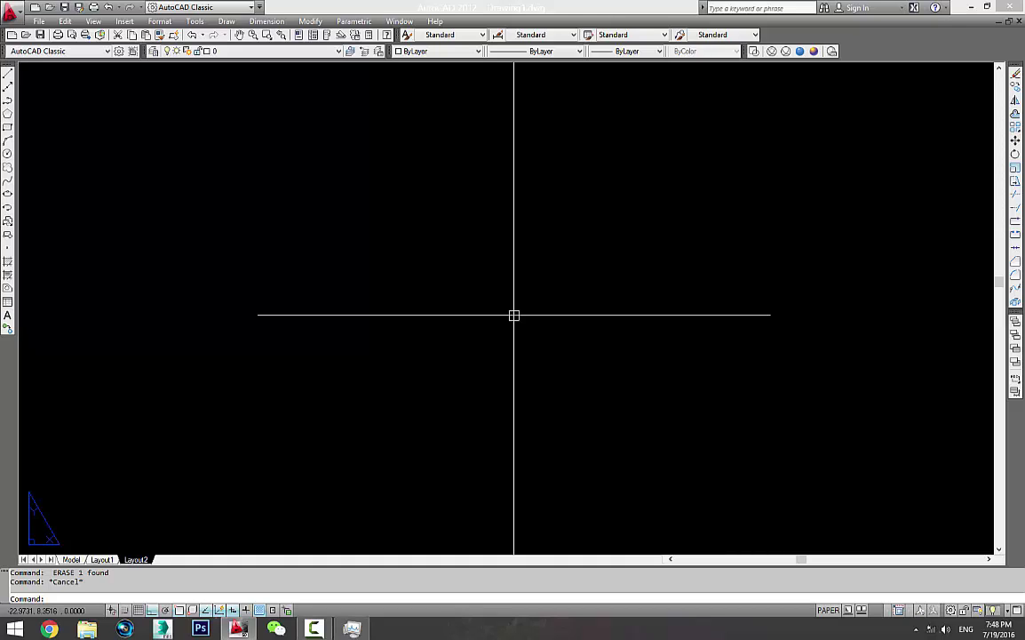
pyautogui.press('Escape')
pyautogui.write('OP')
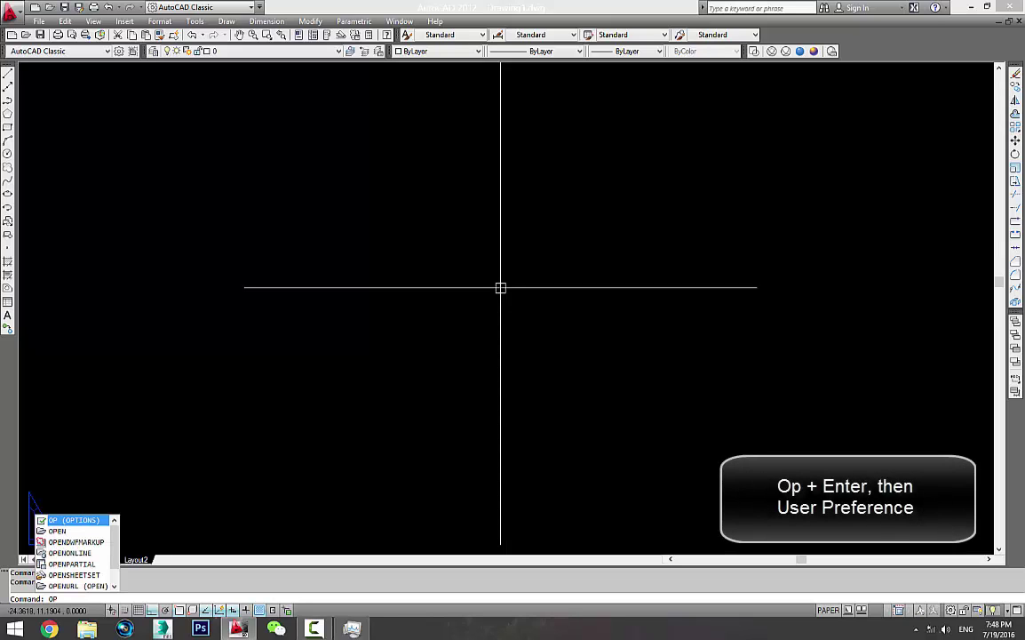
# In Options > User Preferences, enable 'Shortcut menus in drawing area' and open Right-Click Customization
pyautogui.press('Return')
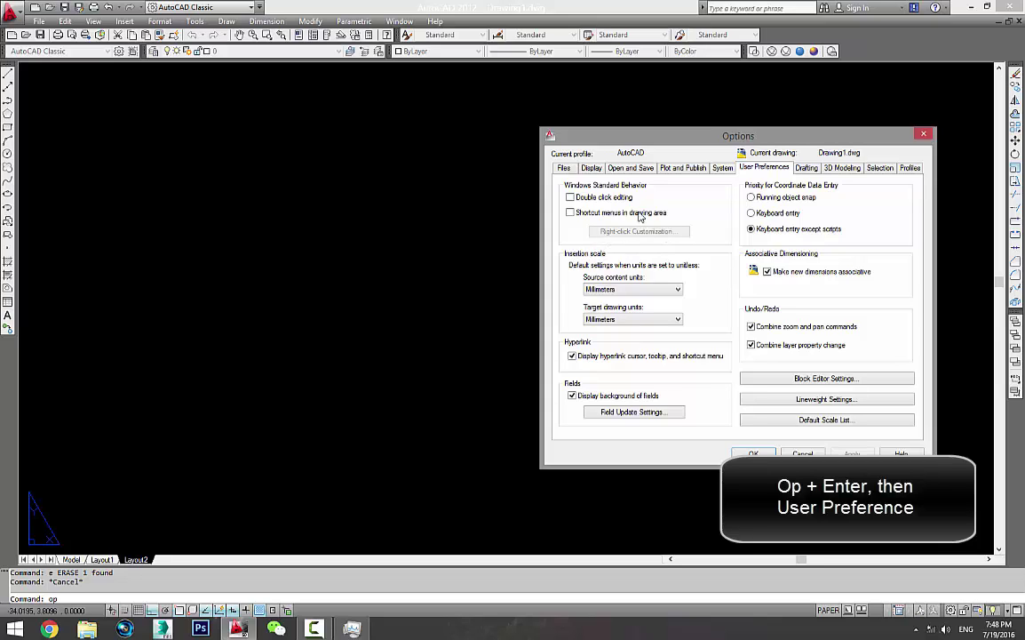
pyautogui.click(585, 212)
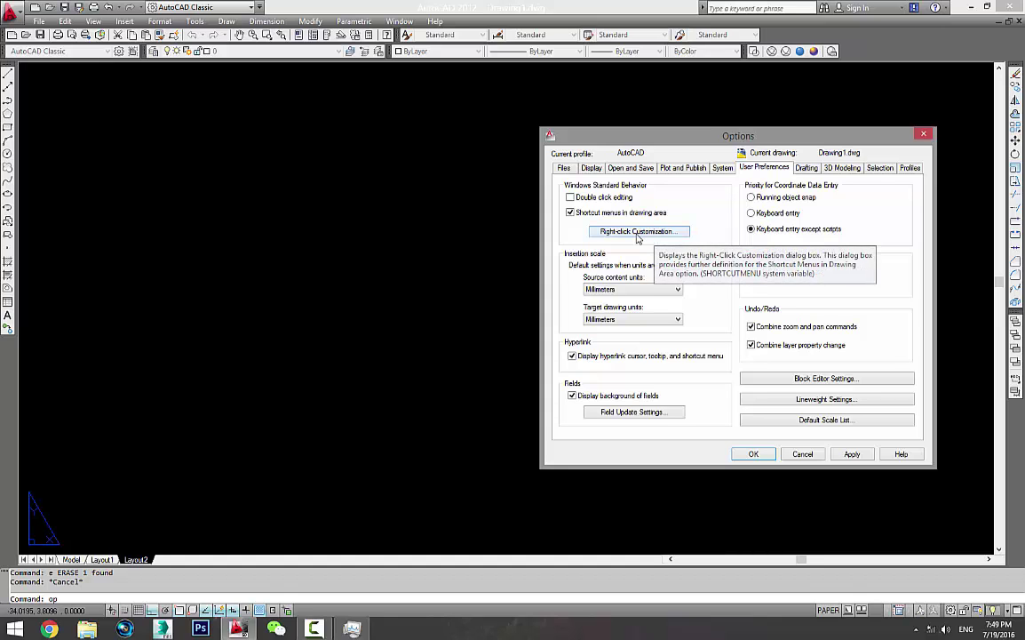
pyautogui.click(636, 233)
# Try Repeat Last Command, then keep Edit Mode right-click as Shortcut Menu, and close both dialogs
pyautogui.moveTo(548, 193); pyautogui.dragTo(682, 190)
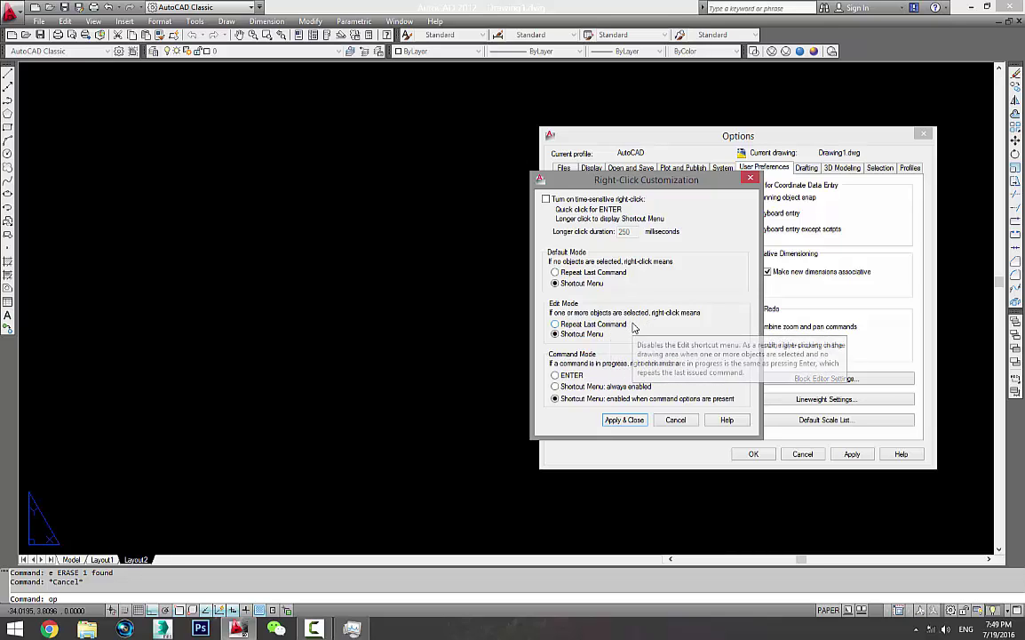
pyautogui.click(578, 325)
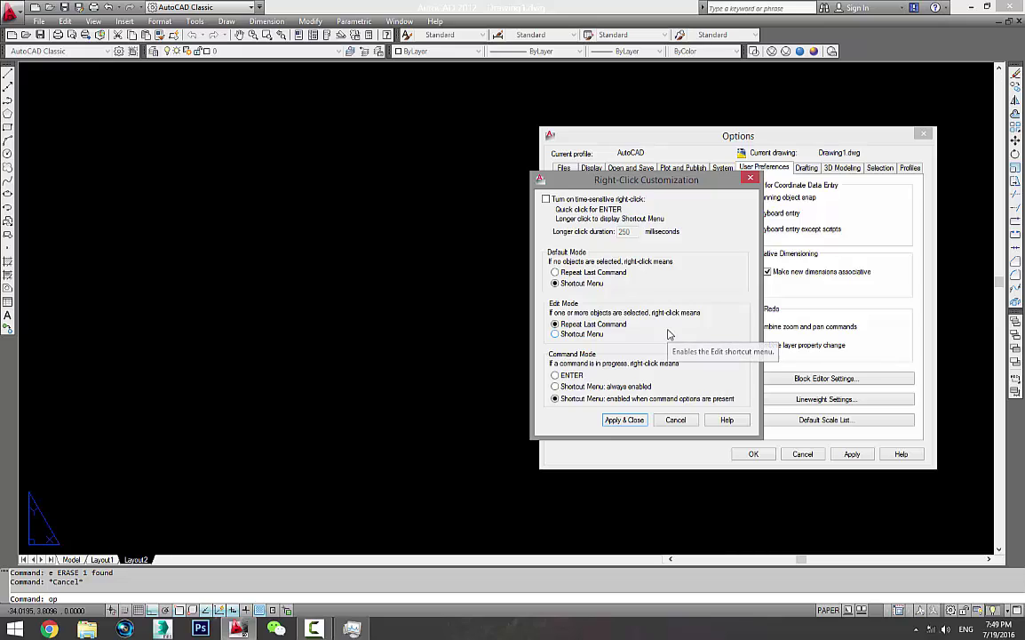
pyautogui.click(588, 334)
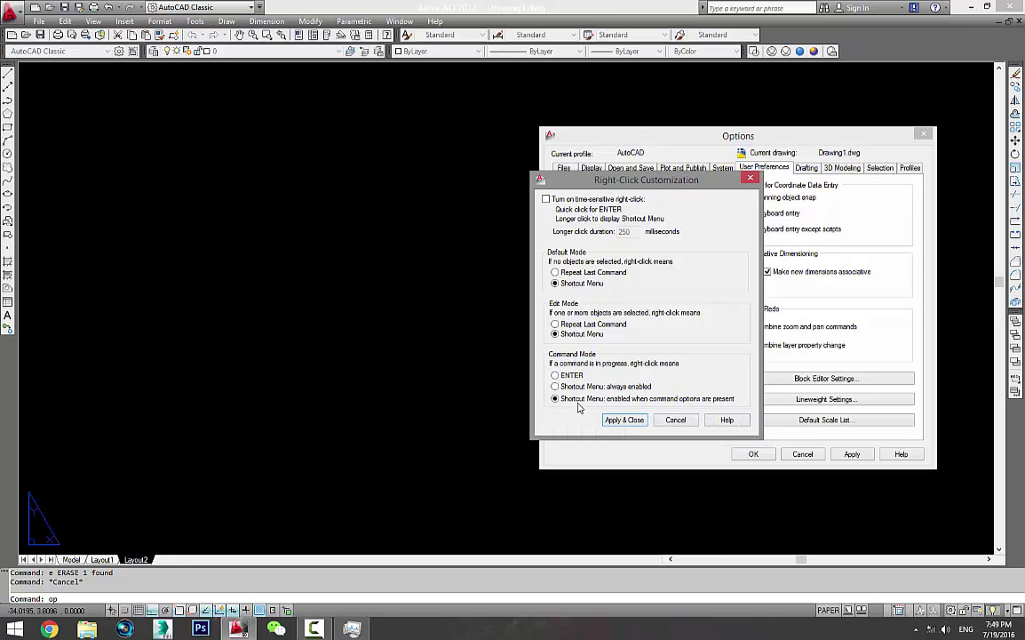
pyautogui.moveTo(622, 402)
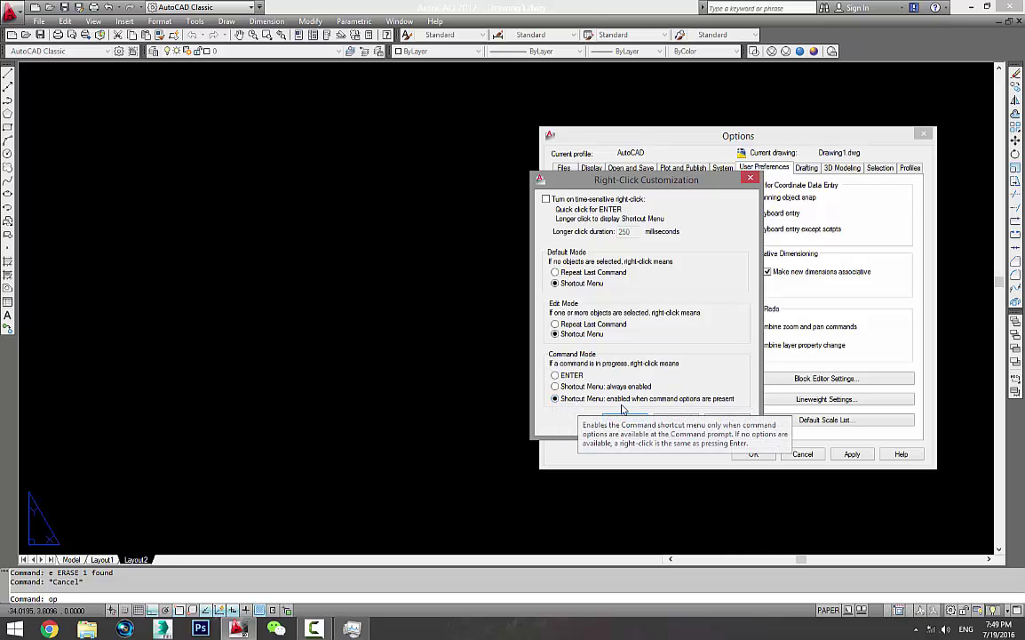
pyautogui.click(626, 421)
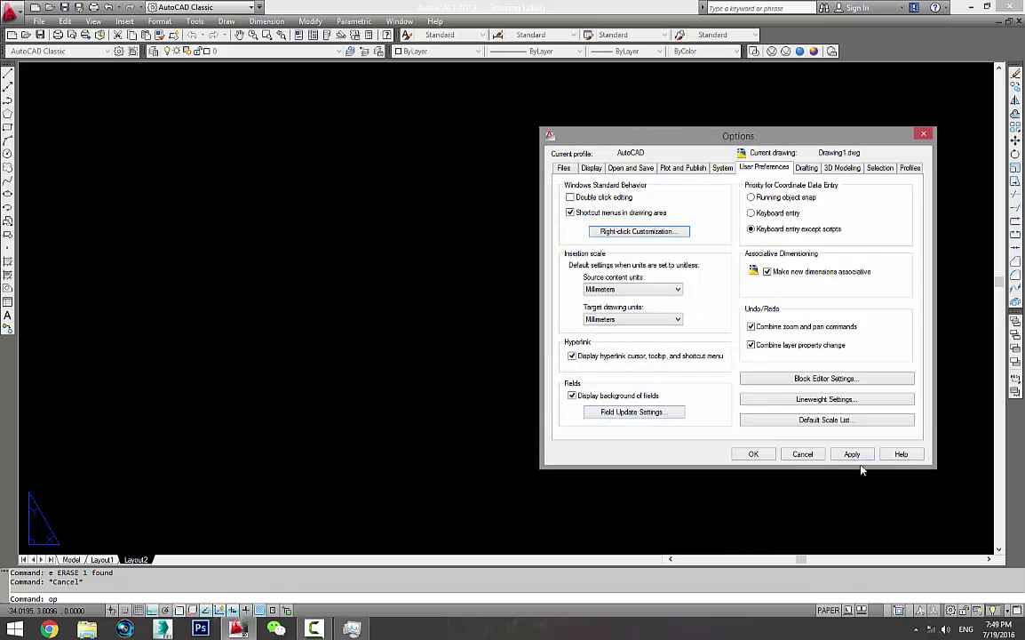
pyautogui.click(752, 454)
# Draw a vertical line with the L command
pyautogui.press('Escape')
pyautogui.press('Escape')
pyautogui.write('l')
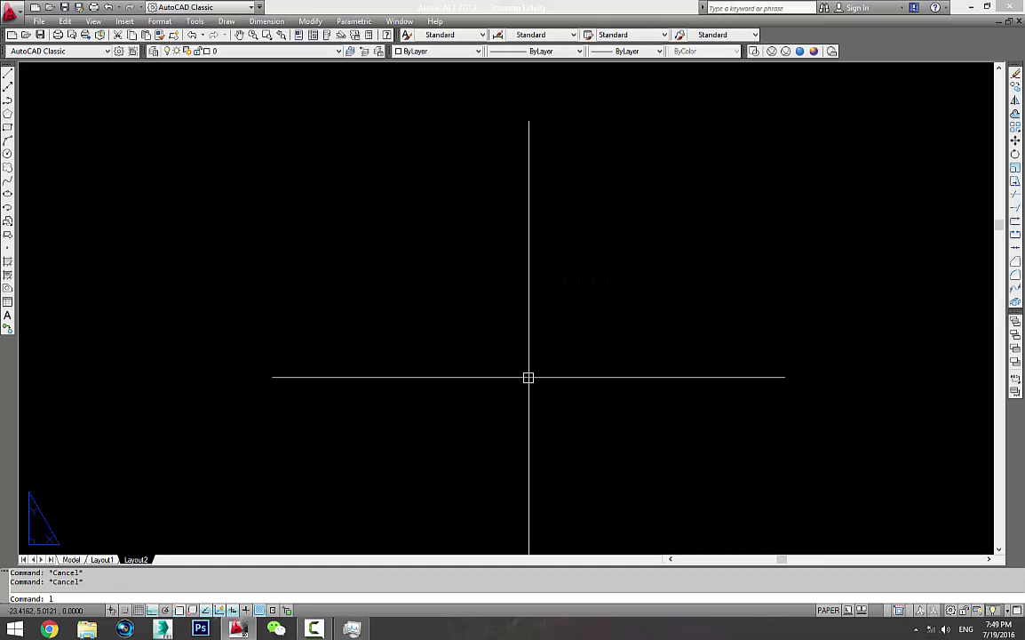
pyautogui.press('Return')
pyautogui.click(423, 210)
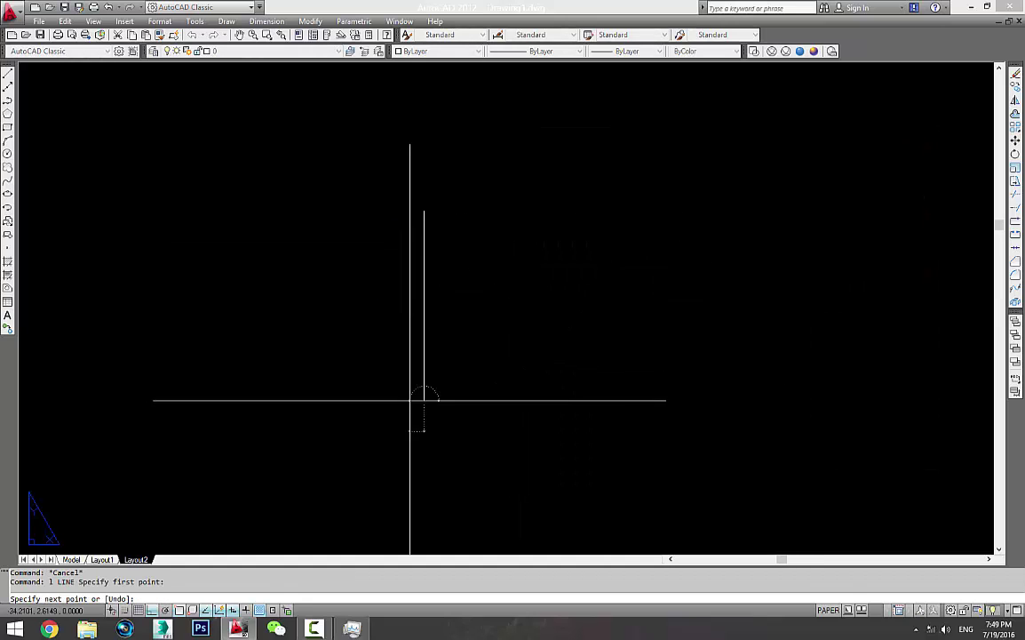
pyautogui.click(424, 395)
pyautogui.press('Escape')
# Check the canvas shortcut menu, window-select the line, then reopen Options with OP
pyautogui.rightClick(513, 252)
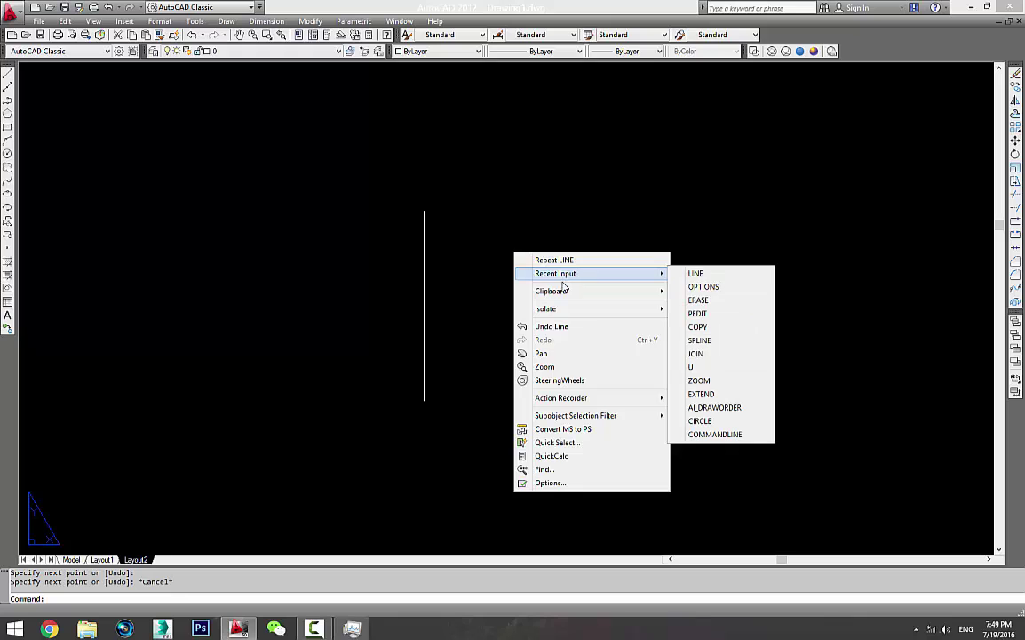
pyautogui.click(427, 455)
pyautogui.click(504, 361)
pyautogui.click(337, 434)
pyautogui.press('Escape')
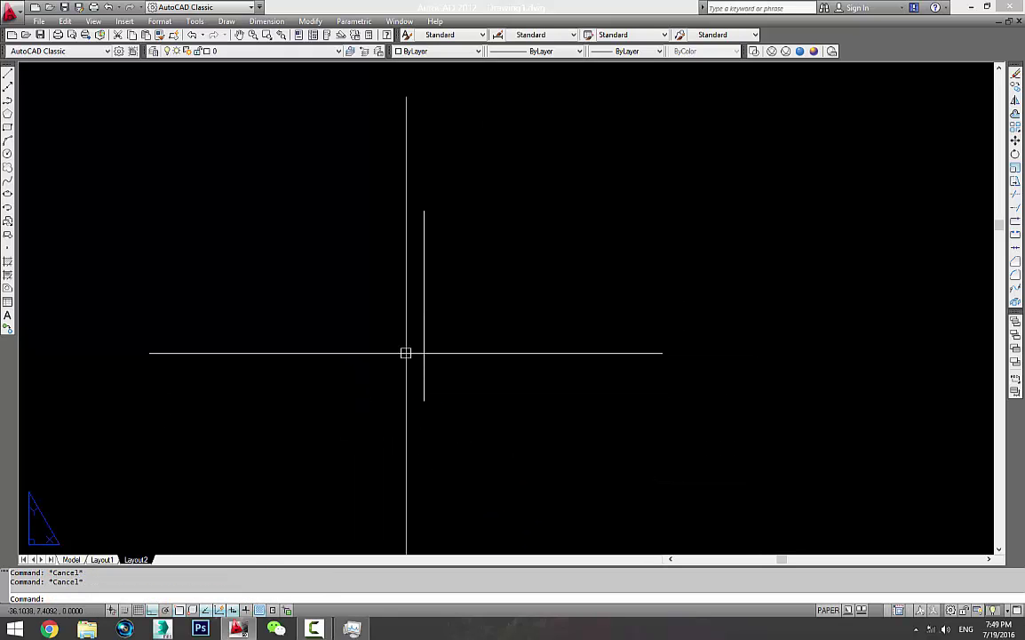
pyautogui.write('op')
pyautogui.press('Return')
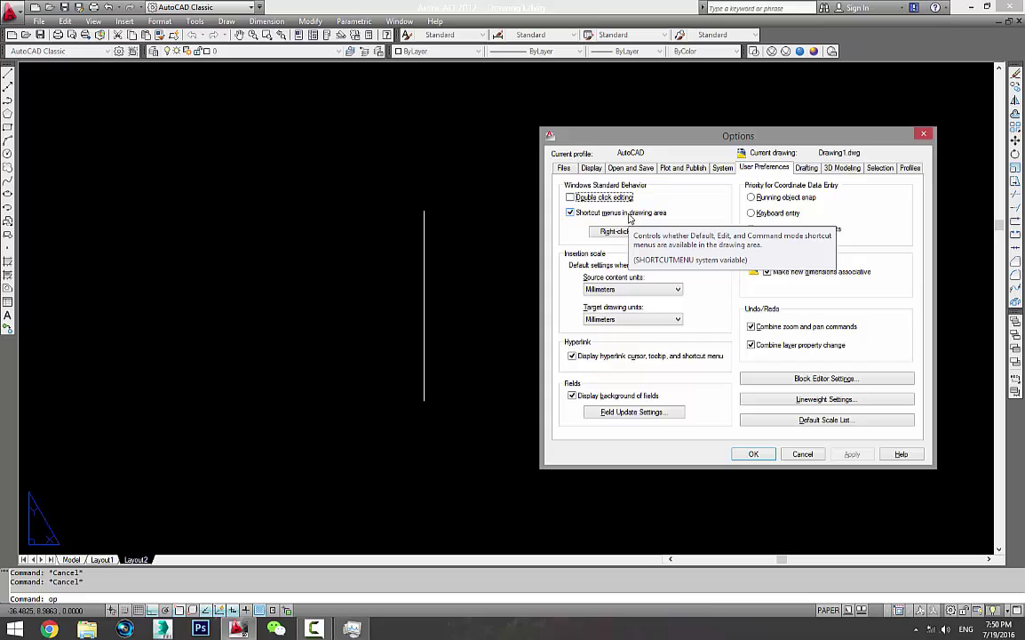
# Turn off drawing-area shortcut menus and double-click editing, close Options, and clear the line's grips
pyautogui.click(571, 213)
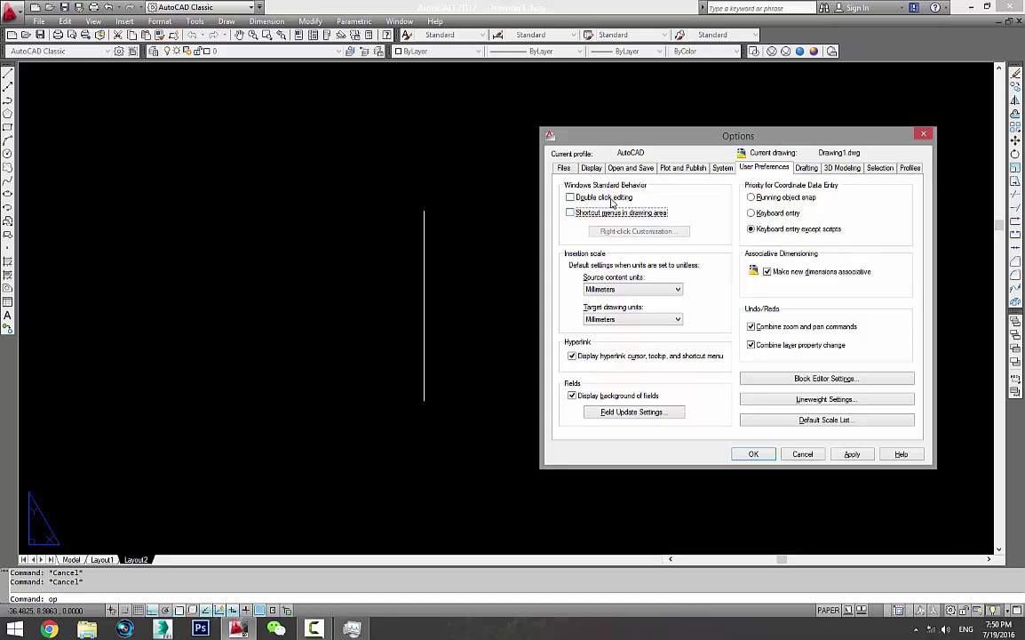
pyautogui.click(573, 197)
pyautogui.click(753, 454)
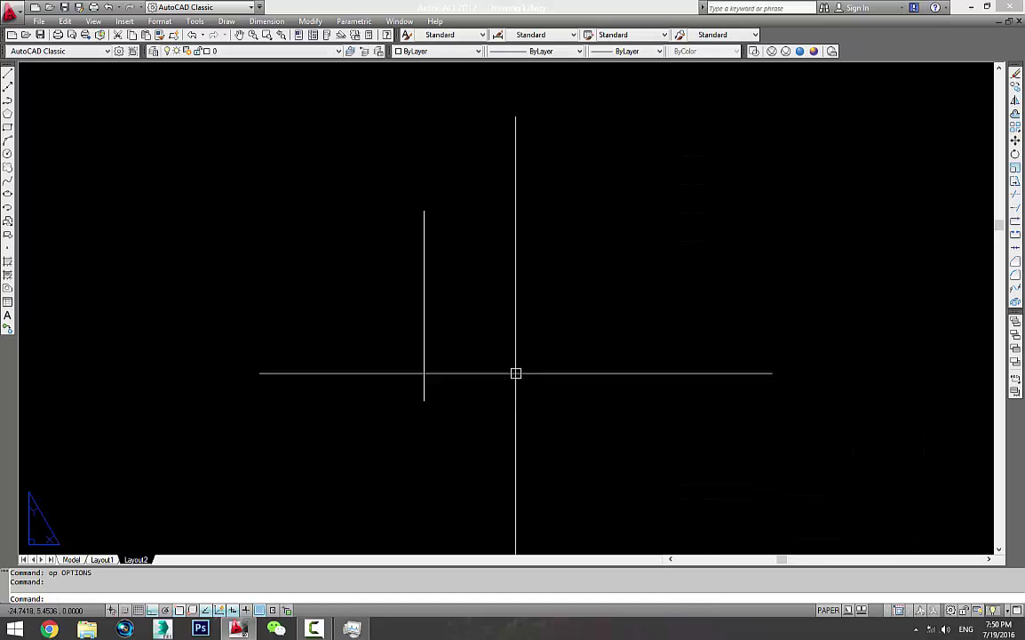
pyautogui.moveTo(515, 370); pyautogui.dragTo(329, 355)
pyautogui.click(477, 299)
pyautogui.press('Escape')
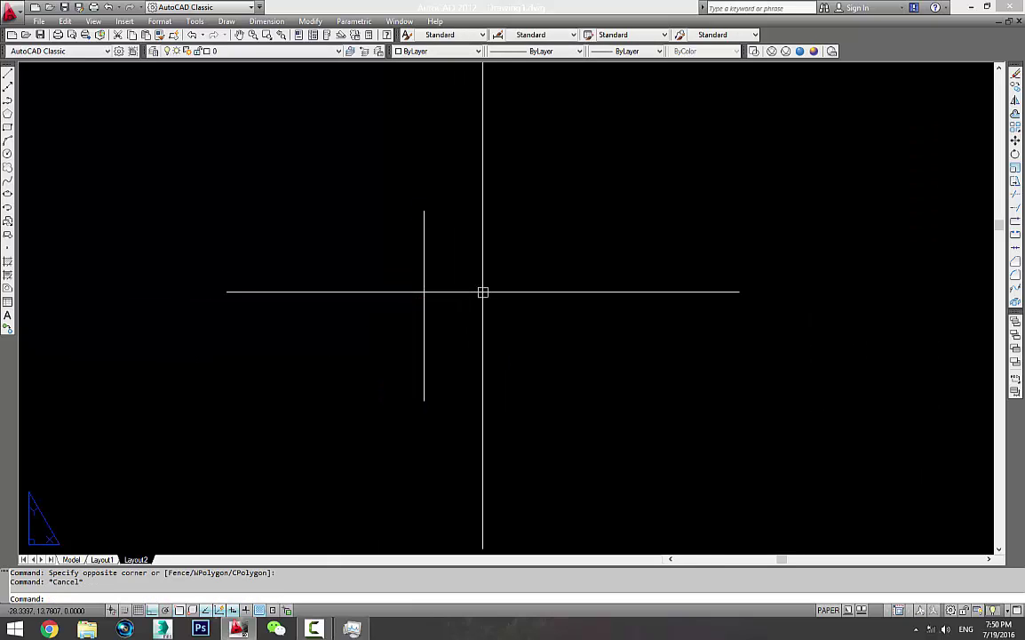
pyautogui.press('Escape')
pyautogui.write('L')
# Draw a new near-vertical line
pyautogui.press('Return')
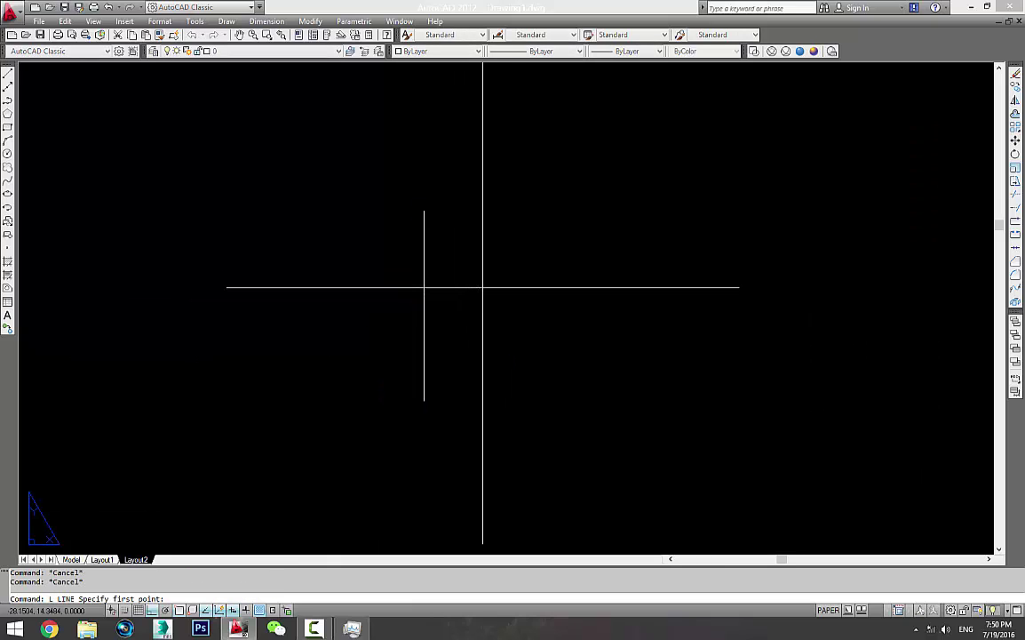
pyautogui.click(574, 259)
pyautogui.click(605, 427)
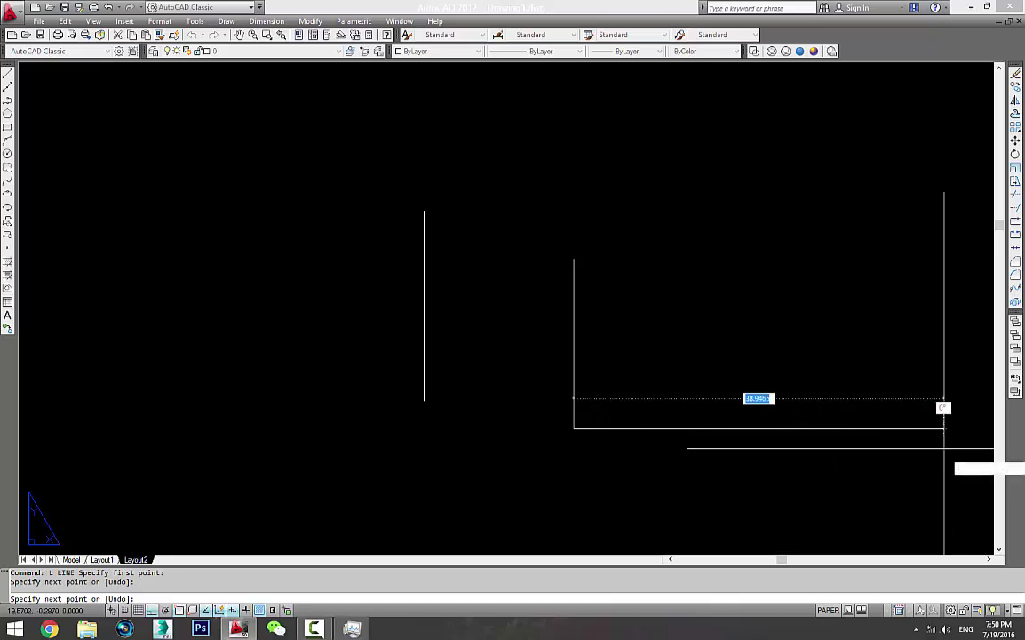
pyautogui.press('Return')
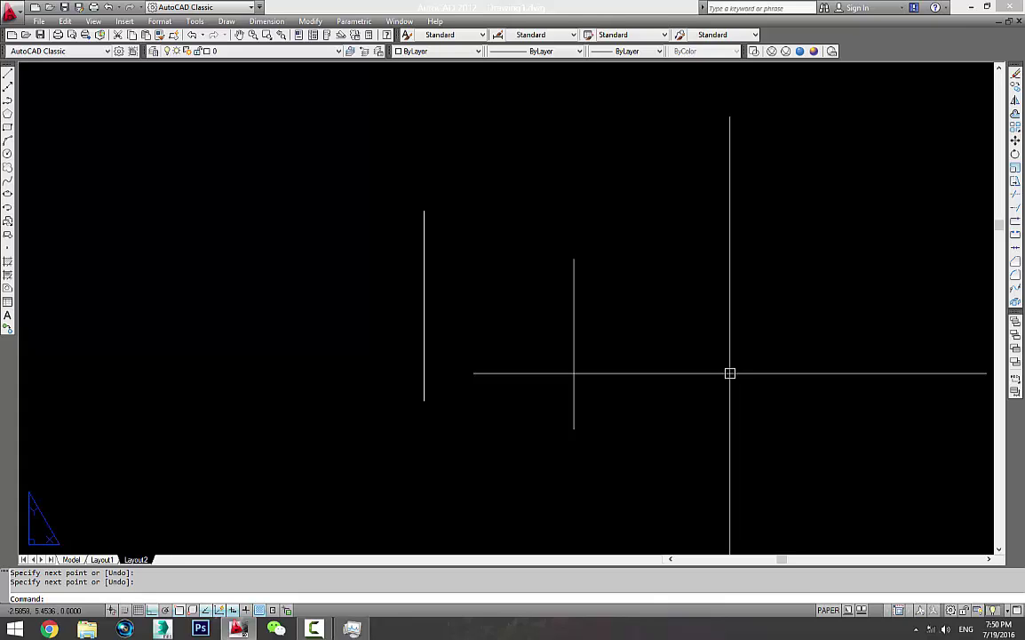
# Draw a chain of vertical, horizontal and diagonal test segments, then reopen Options
pyautogui.press('Return')
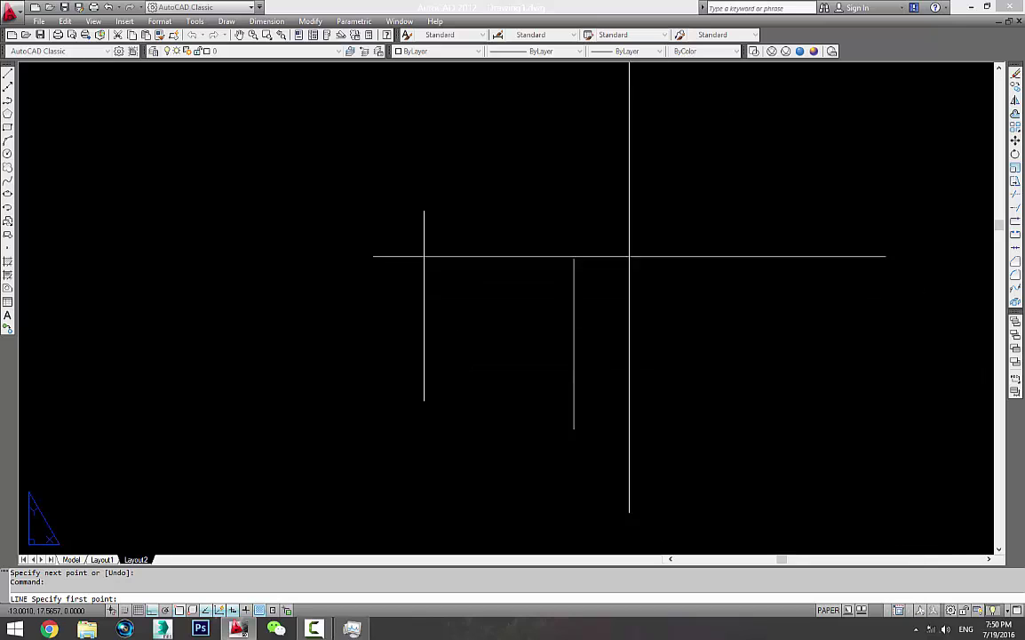
pyautogui.click(619, 244)
pyautogui.click(675, 355)
pyautogui.click(618, 244)
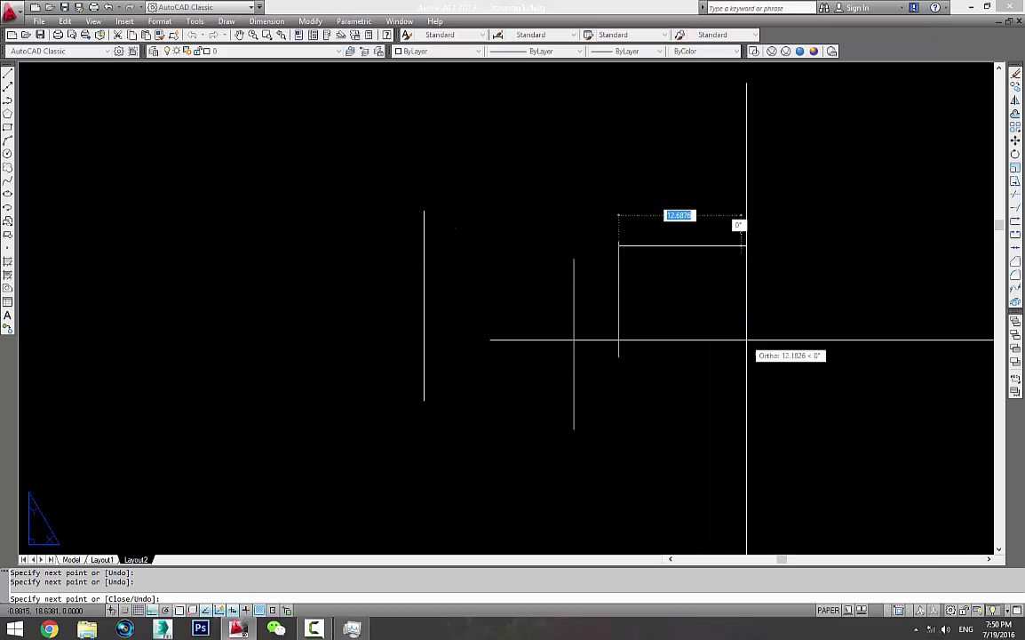
pyautogui.click(272, 284)
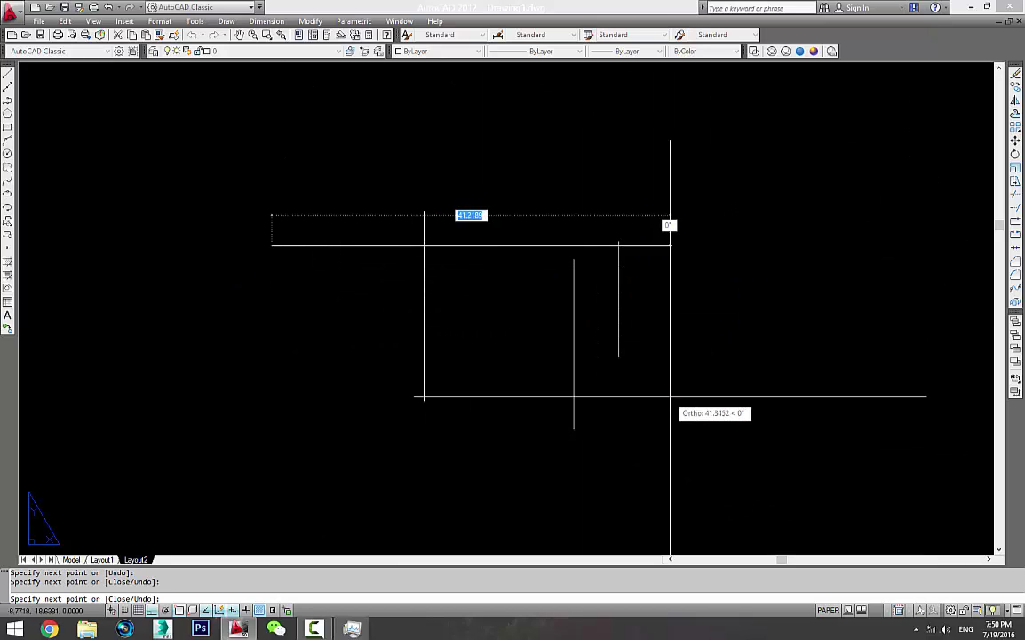
pyautogui.click(670, 402)
pyautogui.click(718, 151)
pyautogui.click(501, 329)
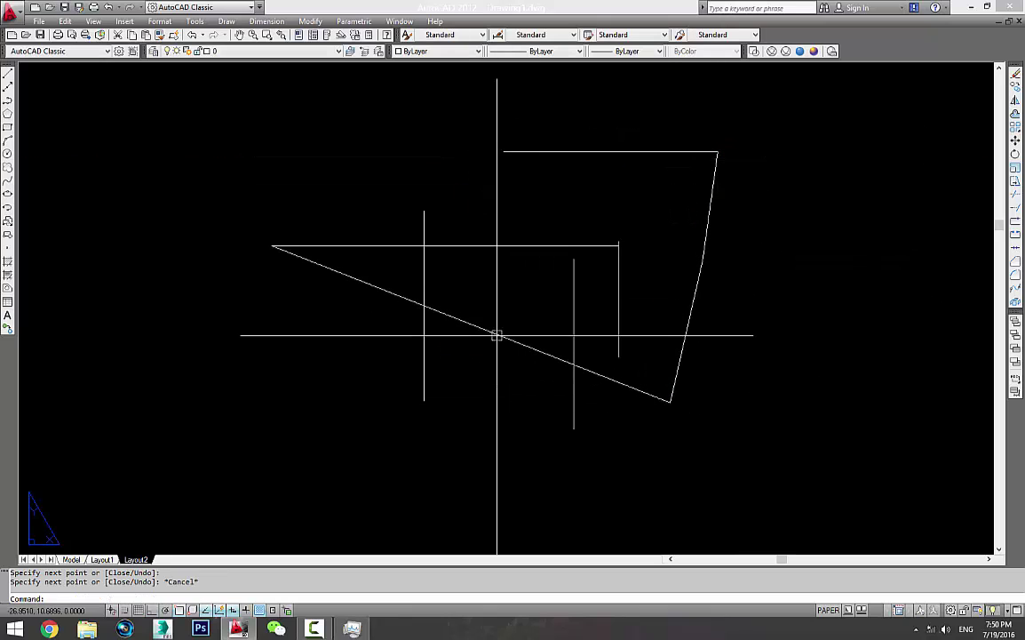
pyautogui.press('Escape')
pyautogui.write('op')
pyautogui.press('Return')
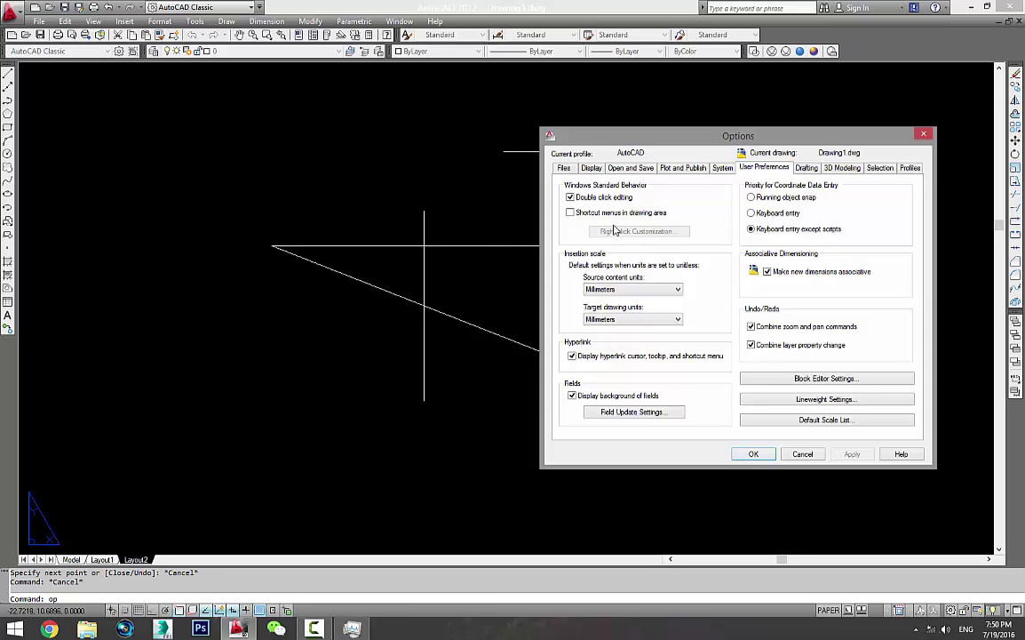
# Re-enable shortcut menus in the drawing area, check Right-Click Customization, and close Options
pyautogui.click(569, 212)
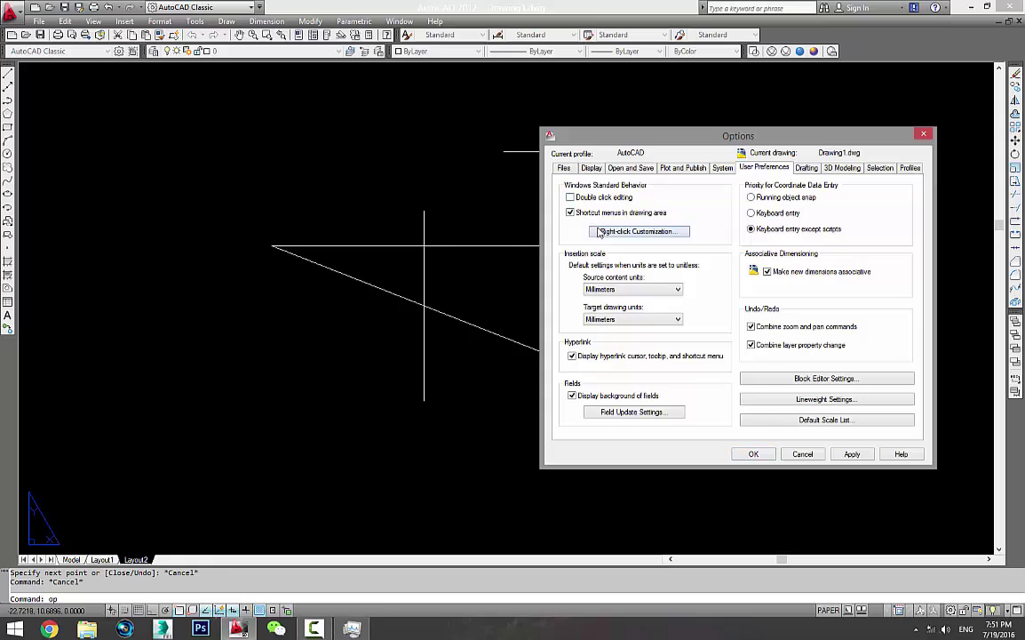
pyautogui.click(636, 231)
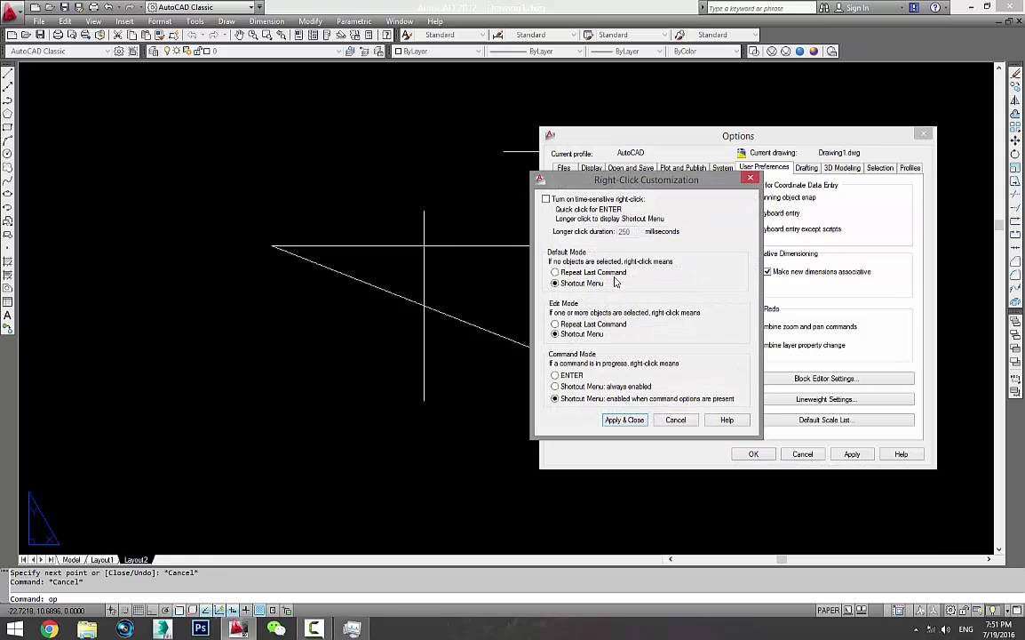
pyautogui.click(626, 419)
pyautogui.click(754, 454)
pyautogui.moveTo(625, 378); pyautogui.dragTo(503, 394, button='middle')
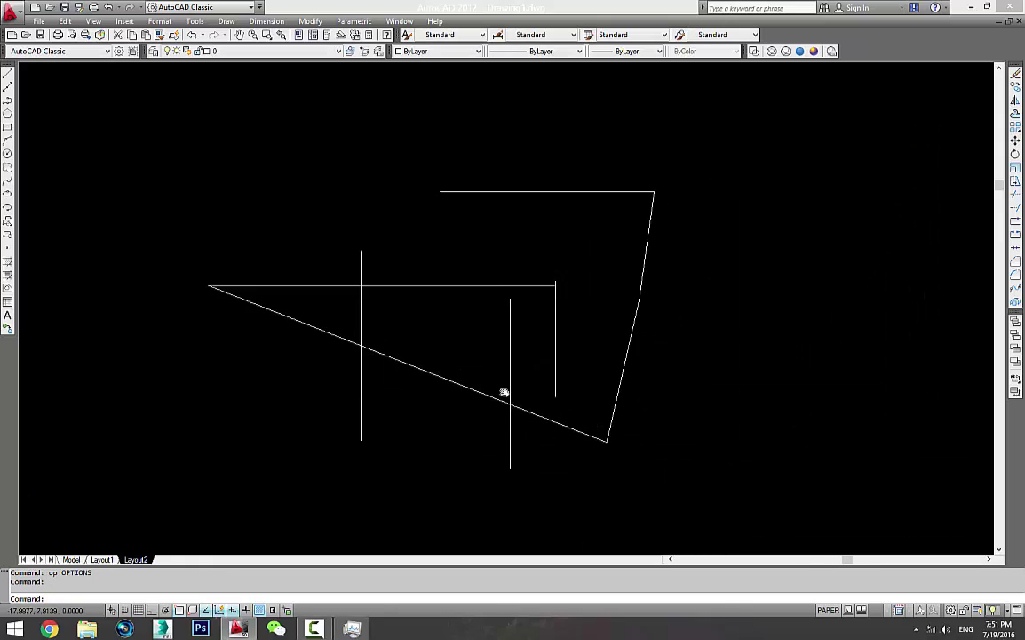
# Draw a near-vertical line ended via shortcut-menu Enter, then Repeat LINE and cancel it
pyautogui.write('l')
pyautogui.press('Return')
pyautogui.click(698, 232)
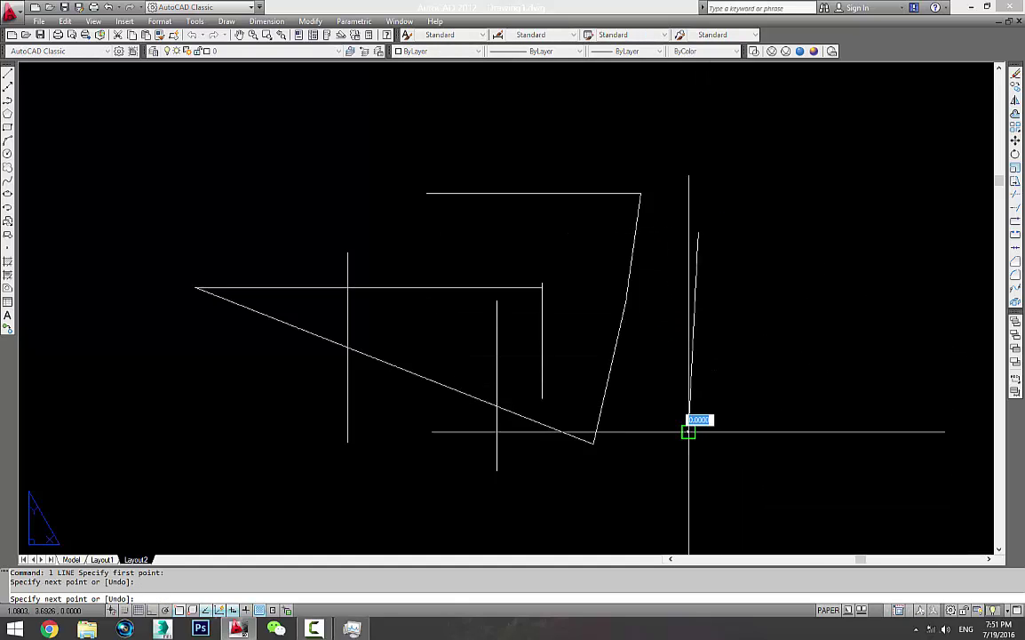
pyautogui.click(688, 431)
pyautogui.rightClick(791, 372)
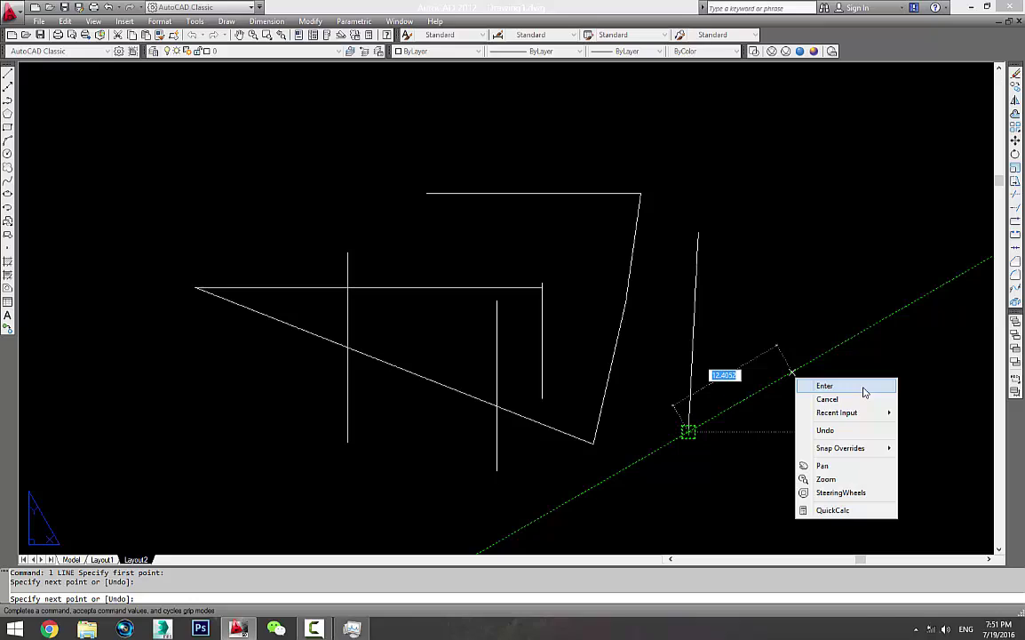
pyautogui.click(864, 387)
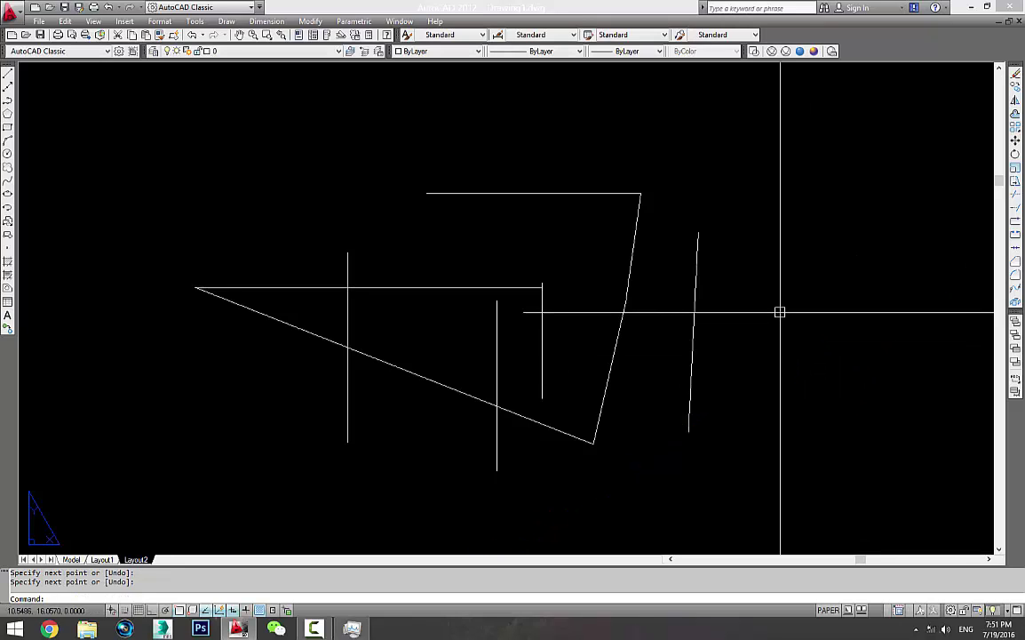
pyautogui.rightClick(779, 312)
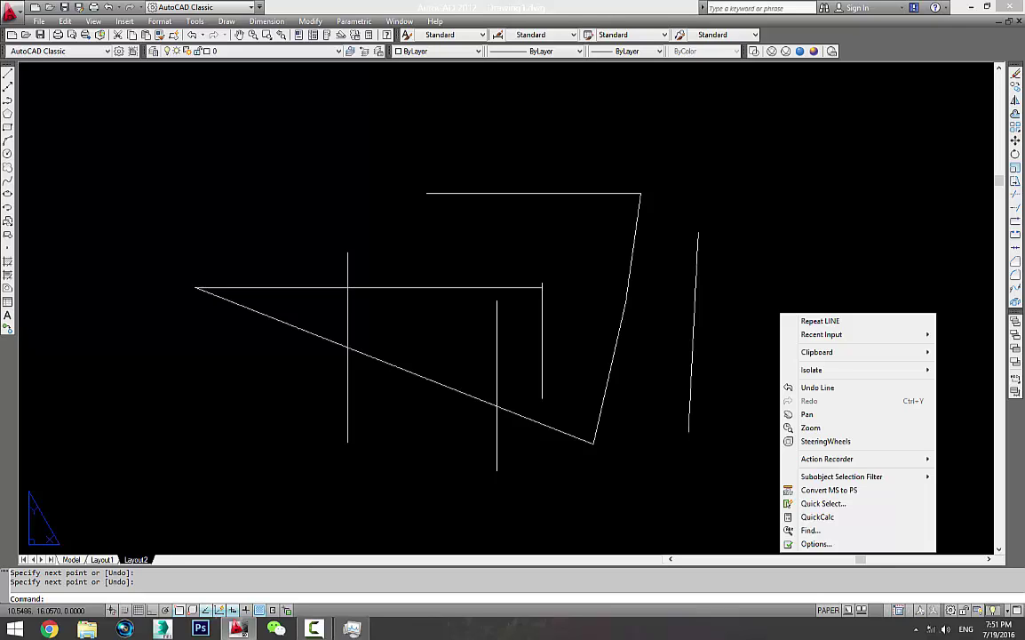
pyautogui.click(825, 323)
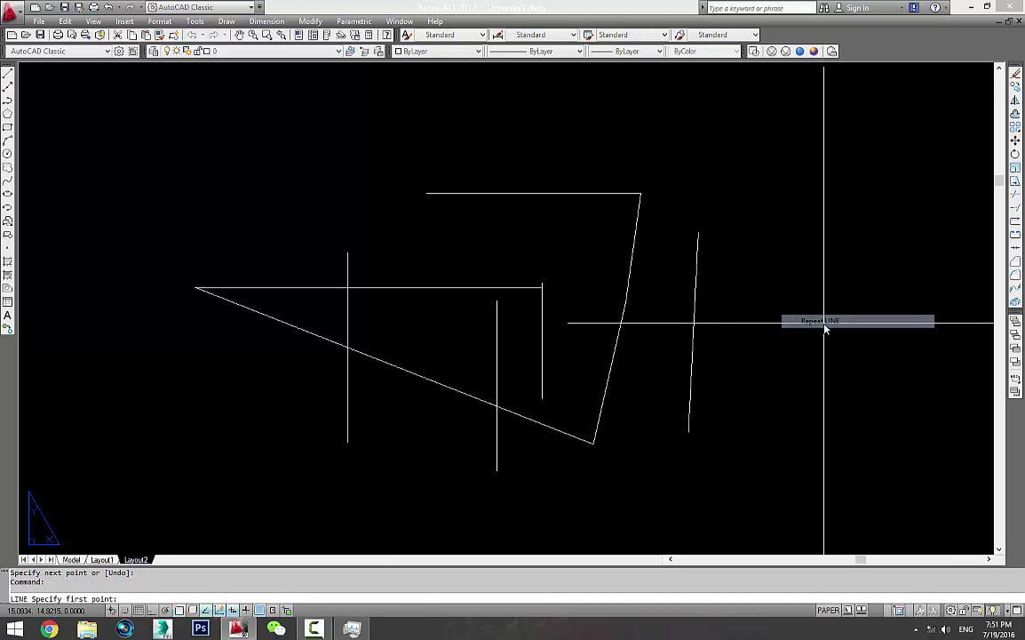
pyautogui.press('Escape')
pyautogui.write('op')
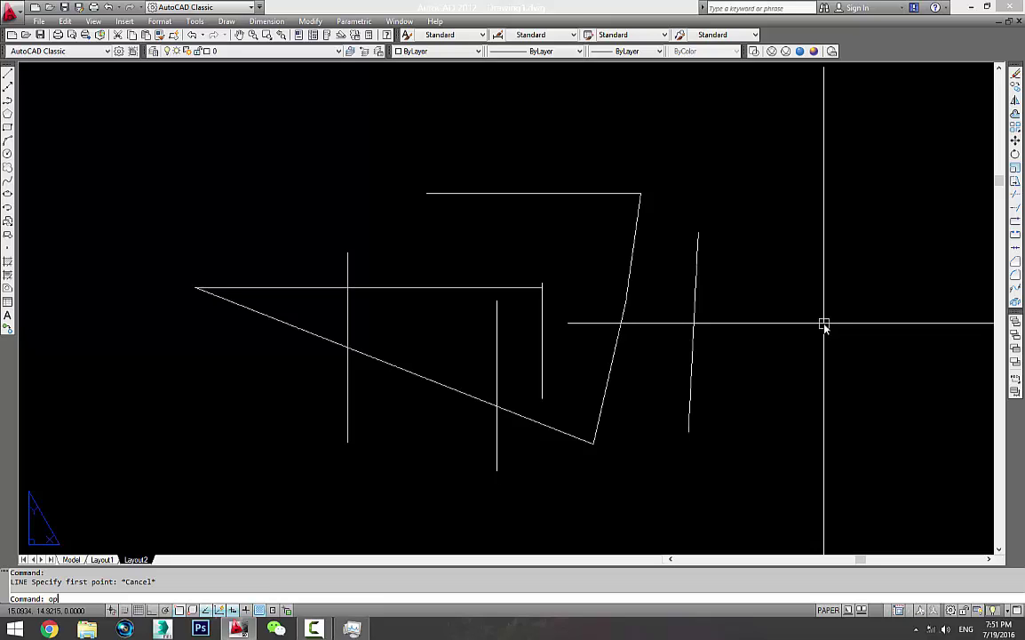
# Turn shortcut menus in the drawing area back off in Options
pyautogui.press('Return')
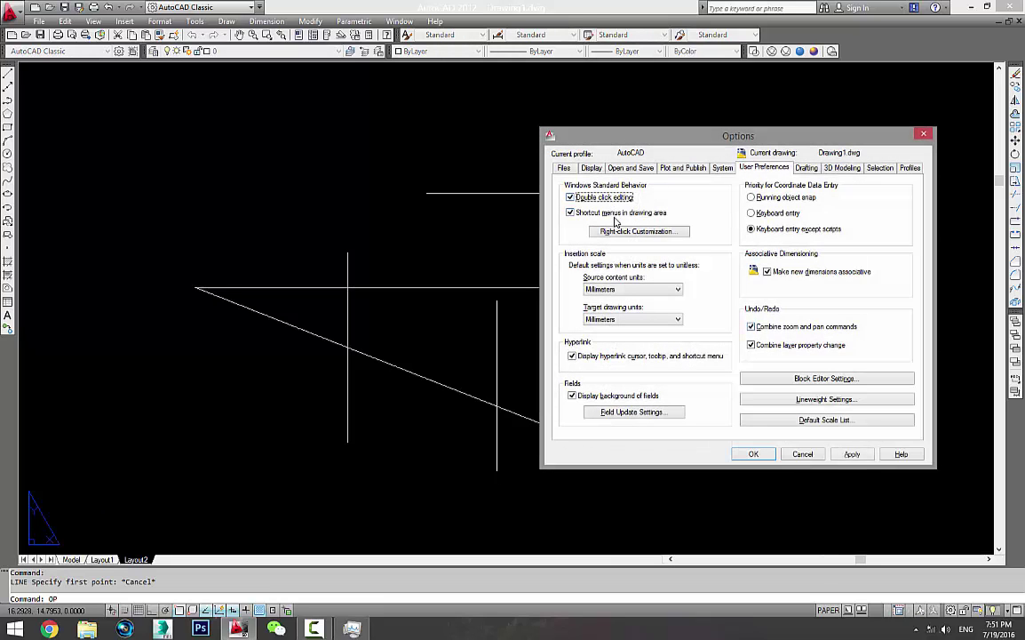
pyautogui.click(613, 213)
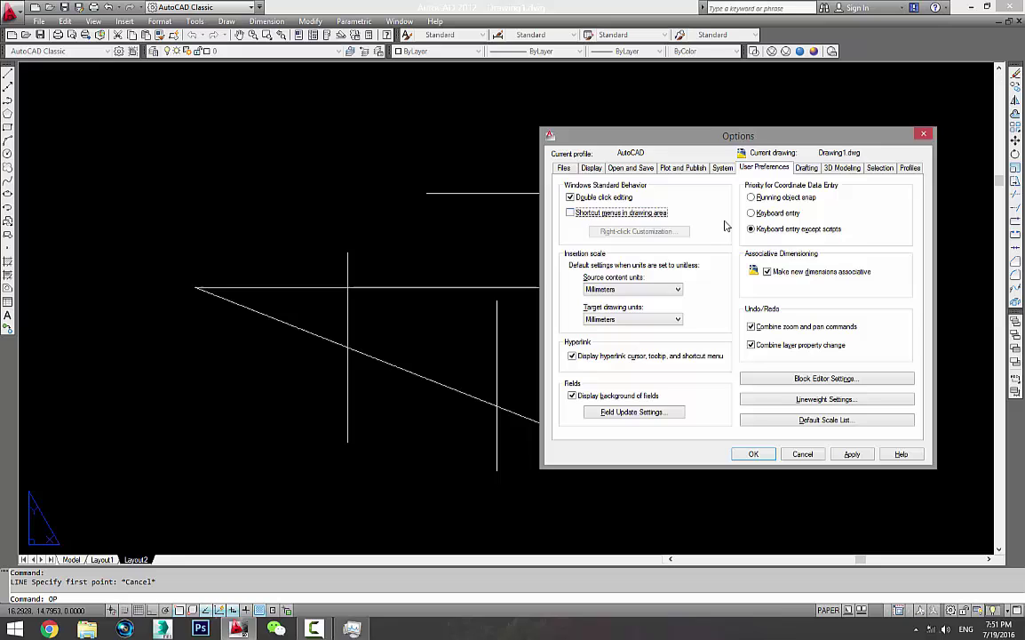
pyautogui.click(753, 454)
# Draw a near-vertical and a diagonal line, using right-click to end and restart LINE
pyautogui.rightClick(732, 419)
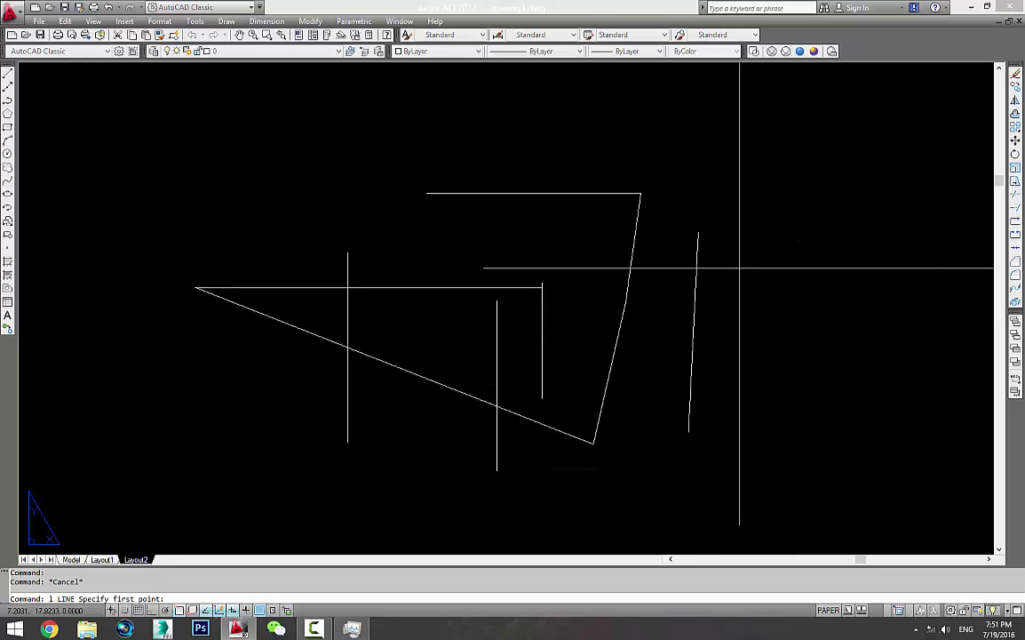
pyautogui.click(740, 223)
pyautogui.click(768, 439)
pyautogui.rightClick(929, 296)
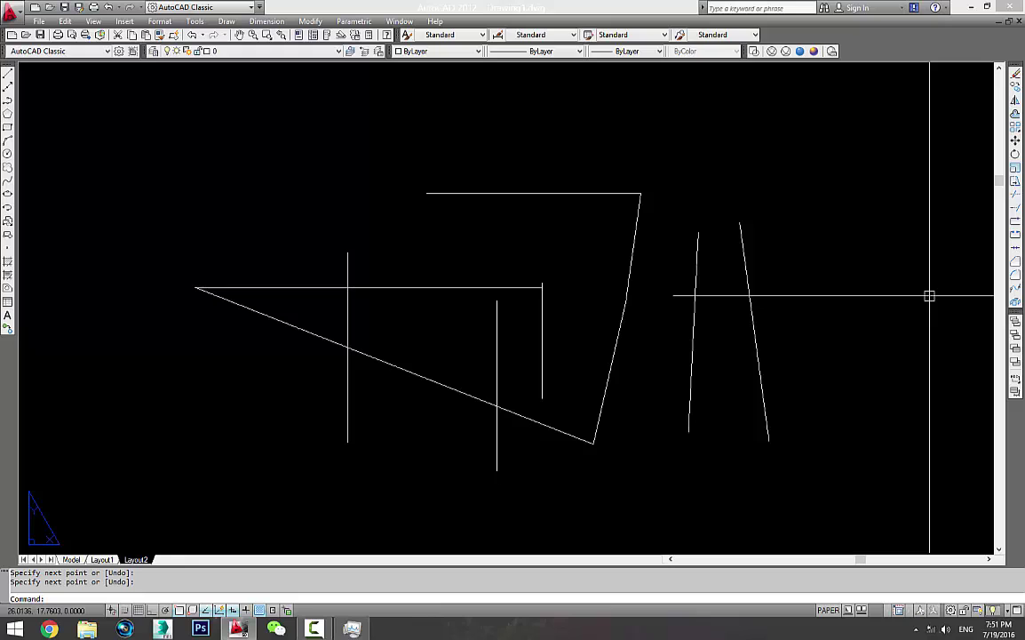
pyautogui.rightClick(929, 296)
pyautogui.click(882, 263)
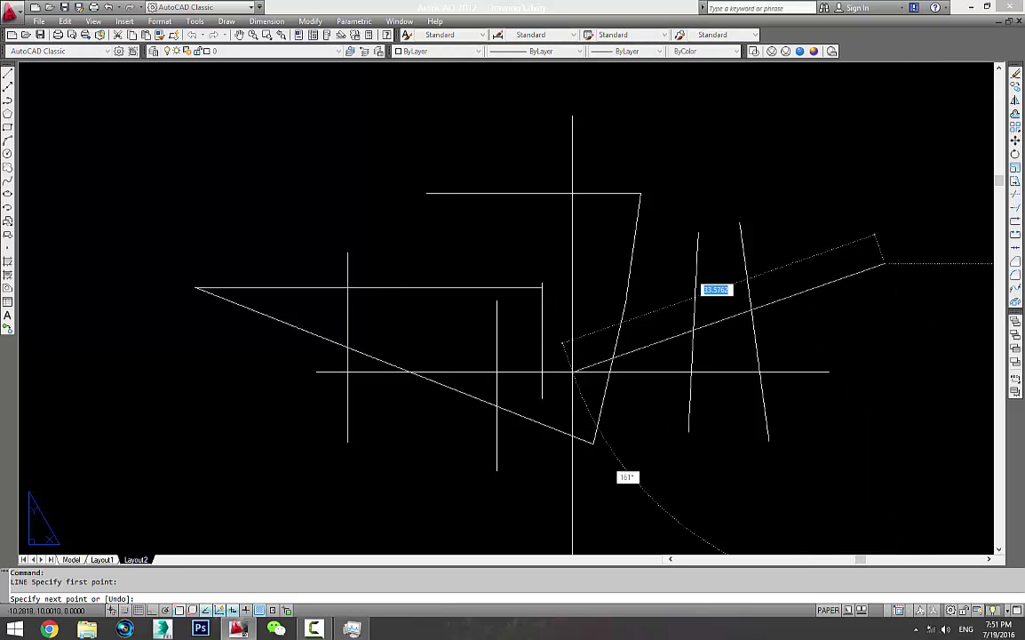
pyautogui.click(651, 425)
pyautogui.press('Escape')
# Crossing-select and delete all the lines, then delete the remaining top line
pyautogui.click(838, 425)
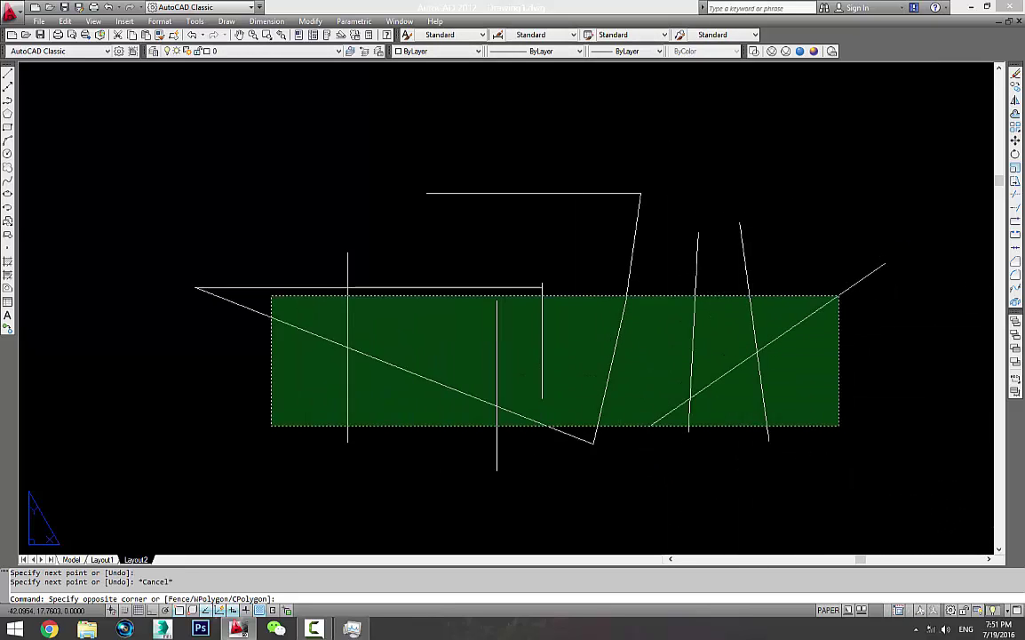
pyautogui.click(270, 295)
pyautogui.press('Delete')
pyautogui.click(783, 255)
pyautogui.click(652, 169)
pyautogui.press('Delete')
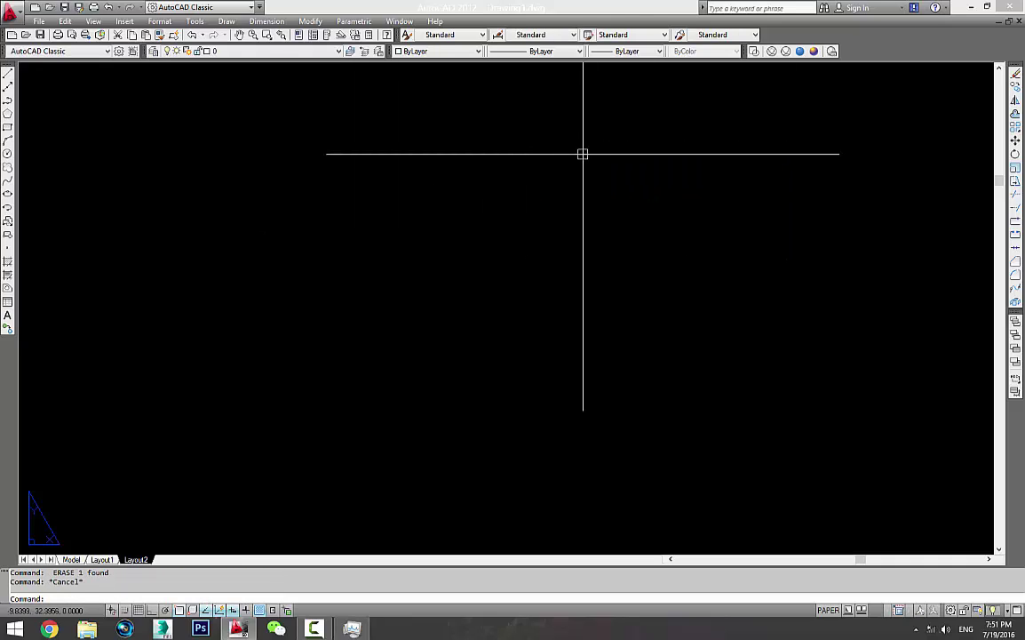